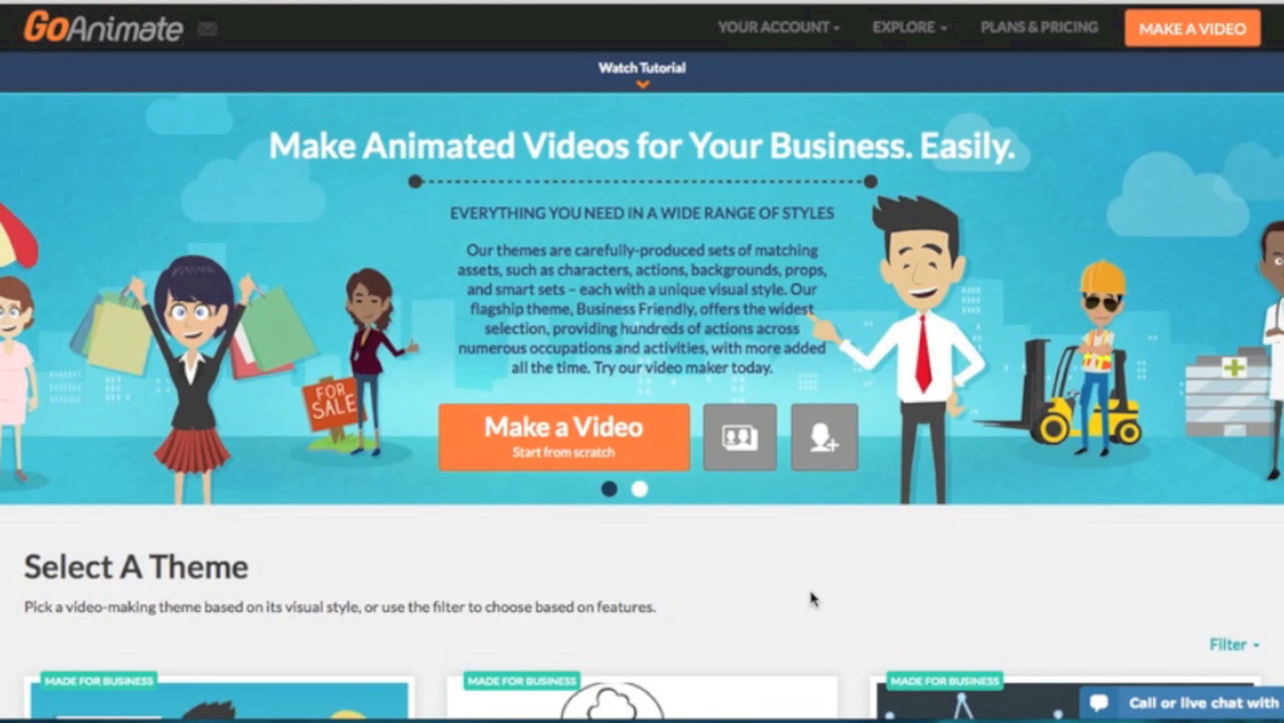
click(833, 40)
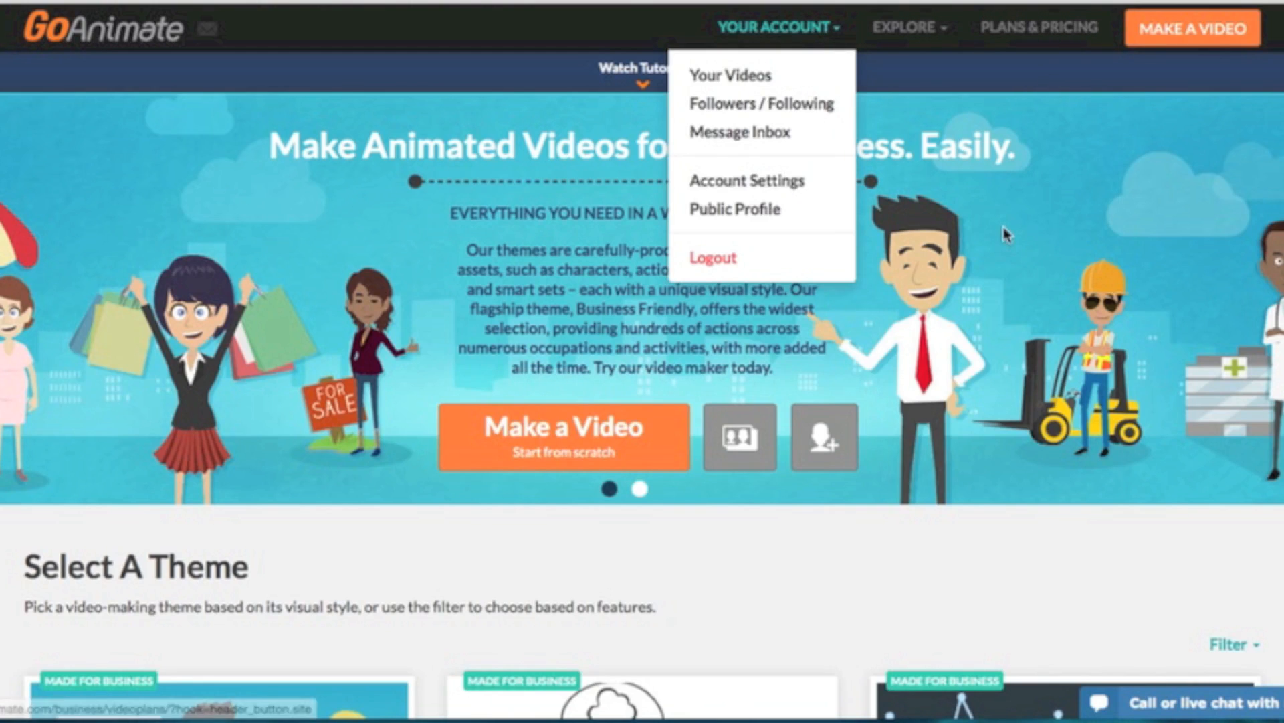
click(1009, 550)
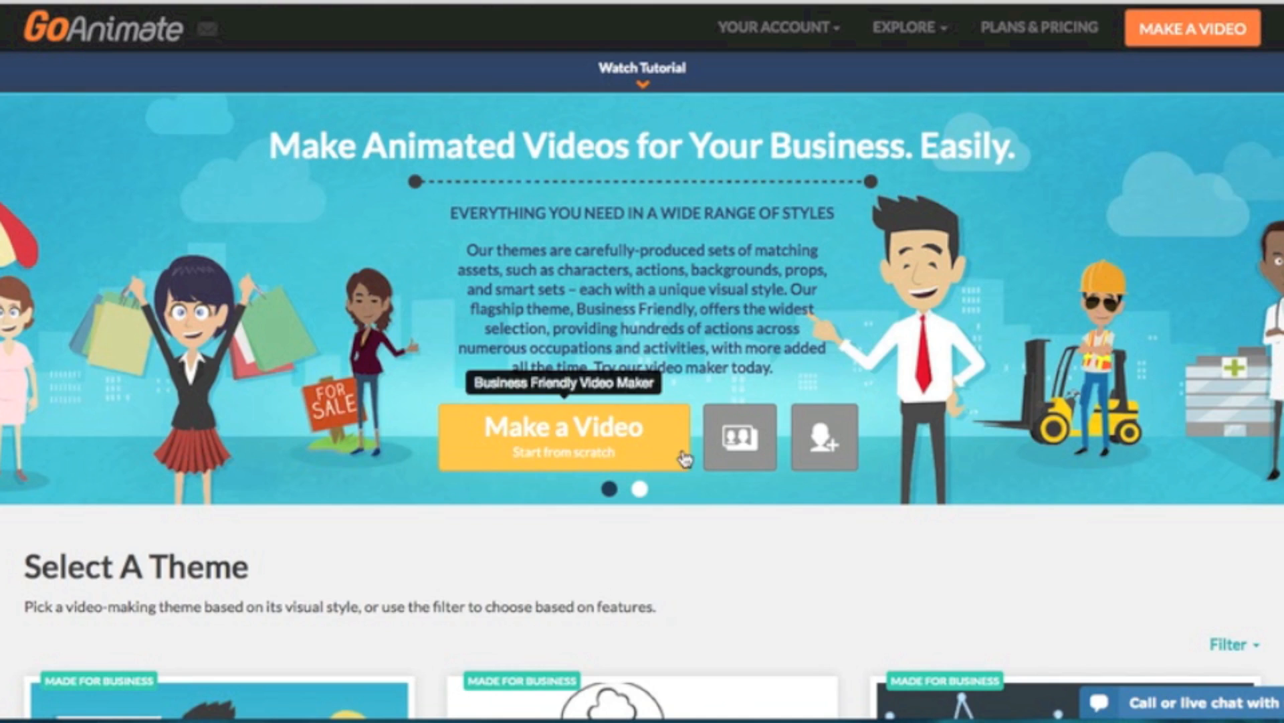
- Look through the whole gallery of video themes, including Business Friendly, Whiteboard Animation and Business as Visual
scroll(642, 361, down, 7)
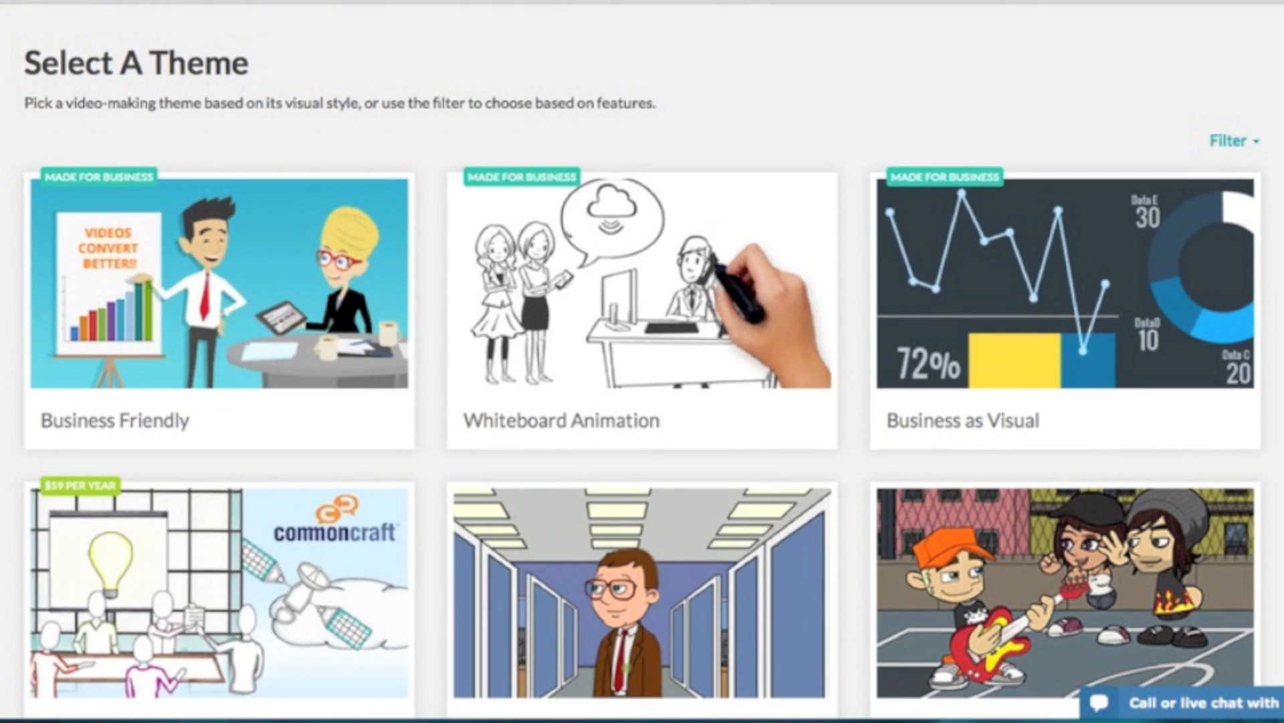
scroll(643, 361, down, 1)
mouse_move(178, 144)
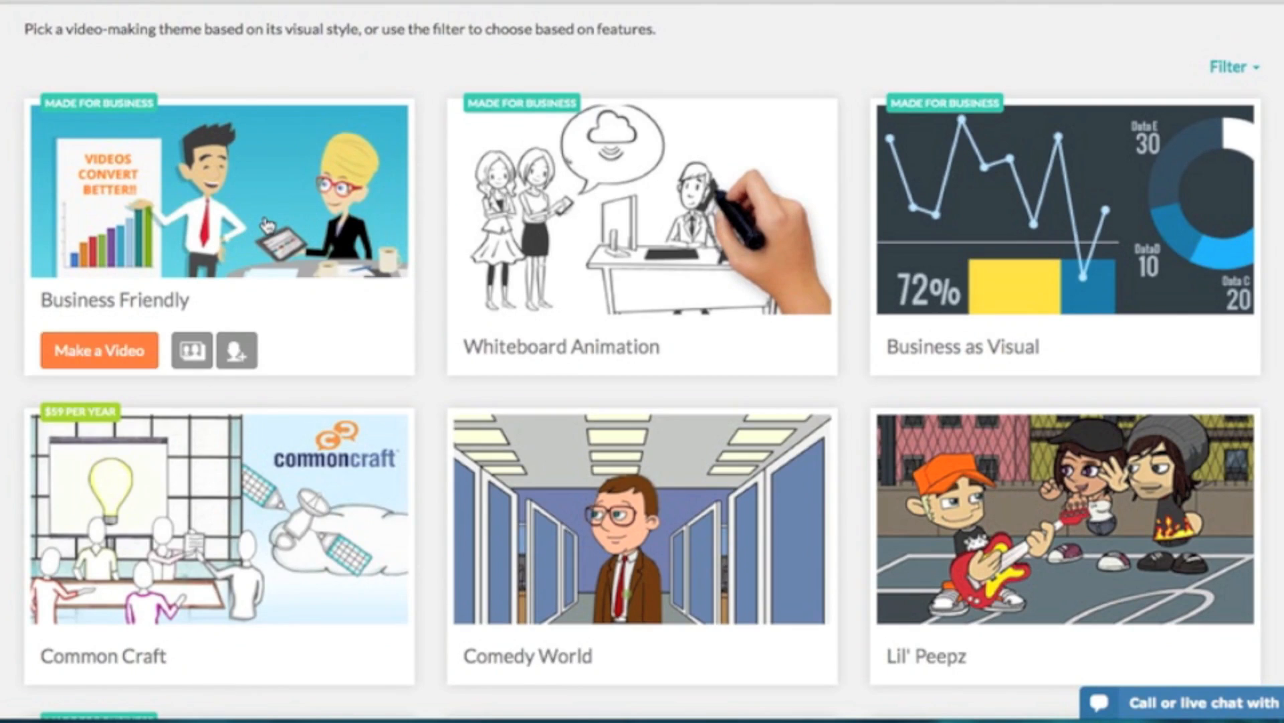
mouse_move(606, 218)
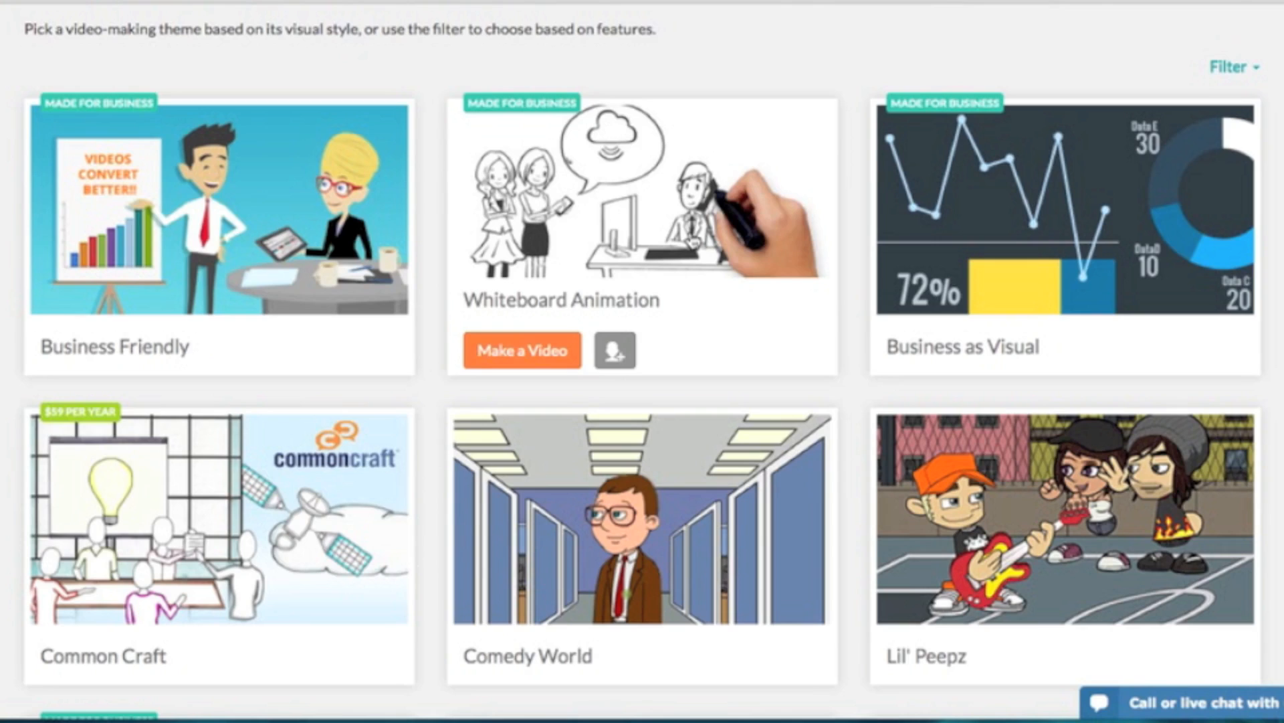
mouse_move(1045, 261)
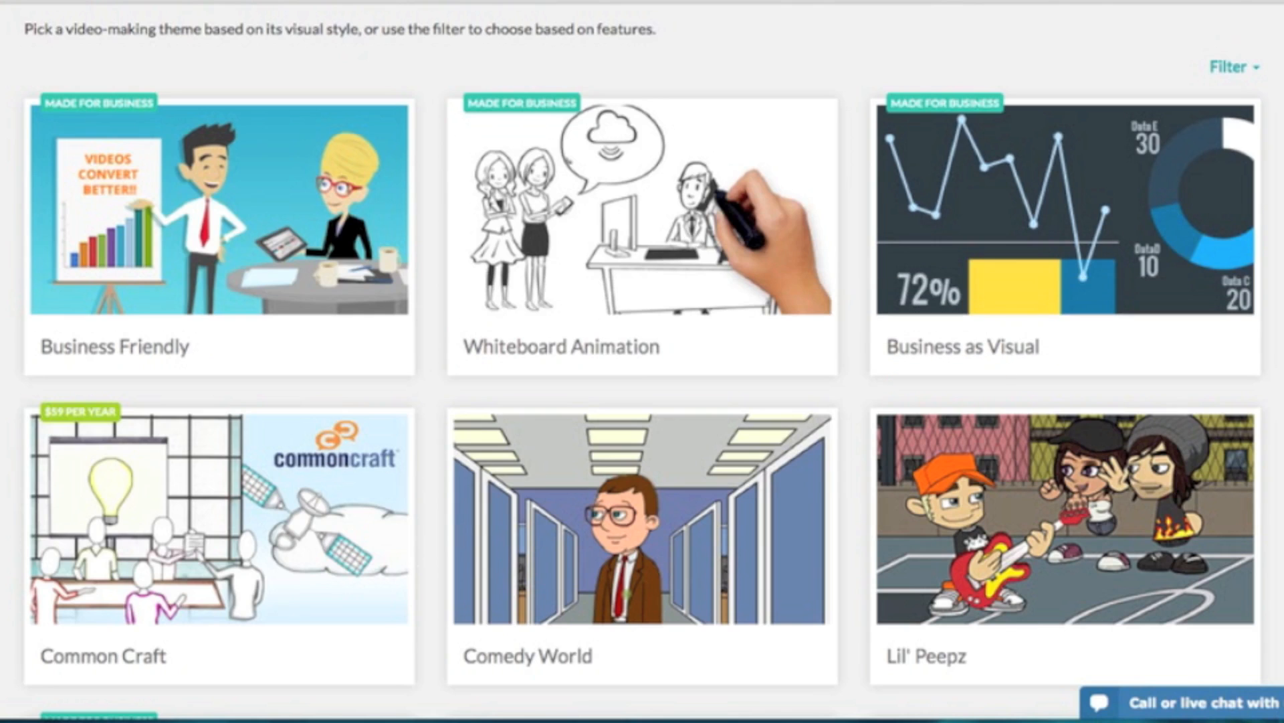
scroll(512, 268, down, 5)
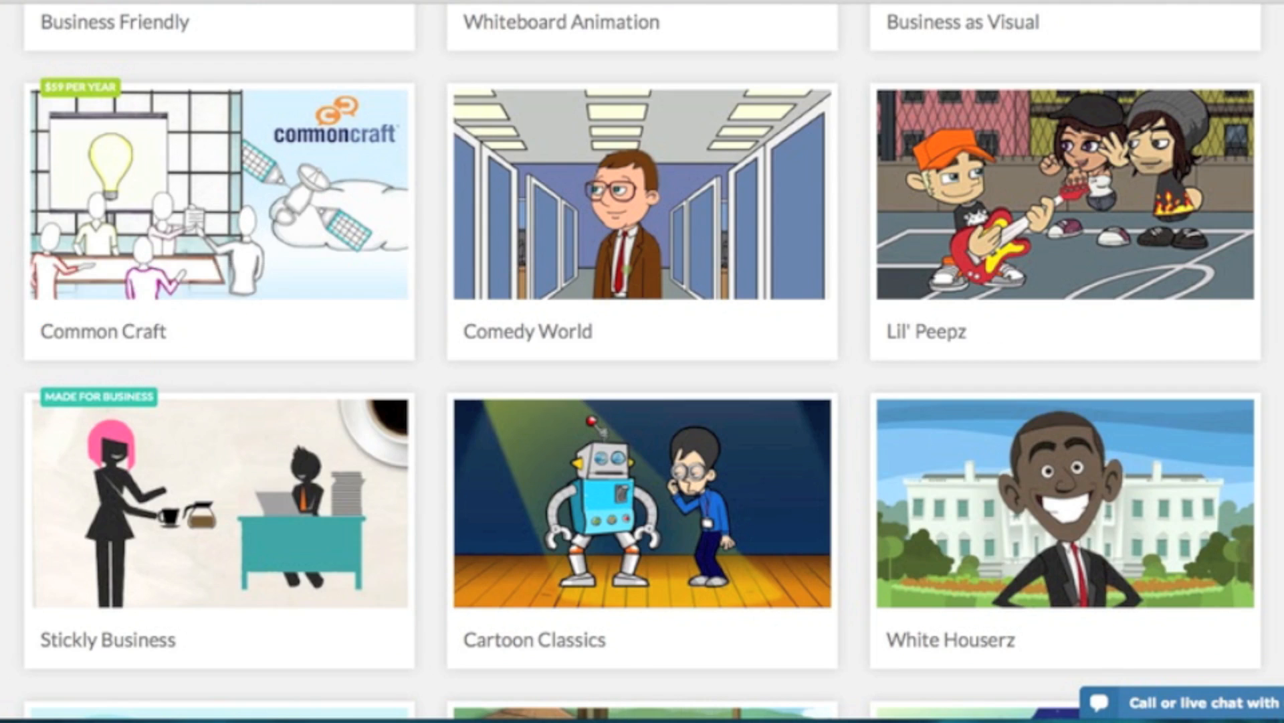
scroll(642, 361, up, 4)
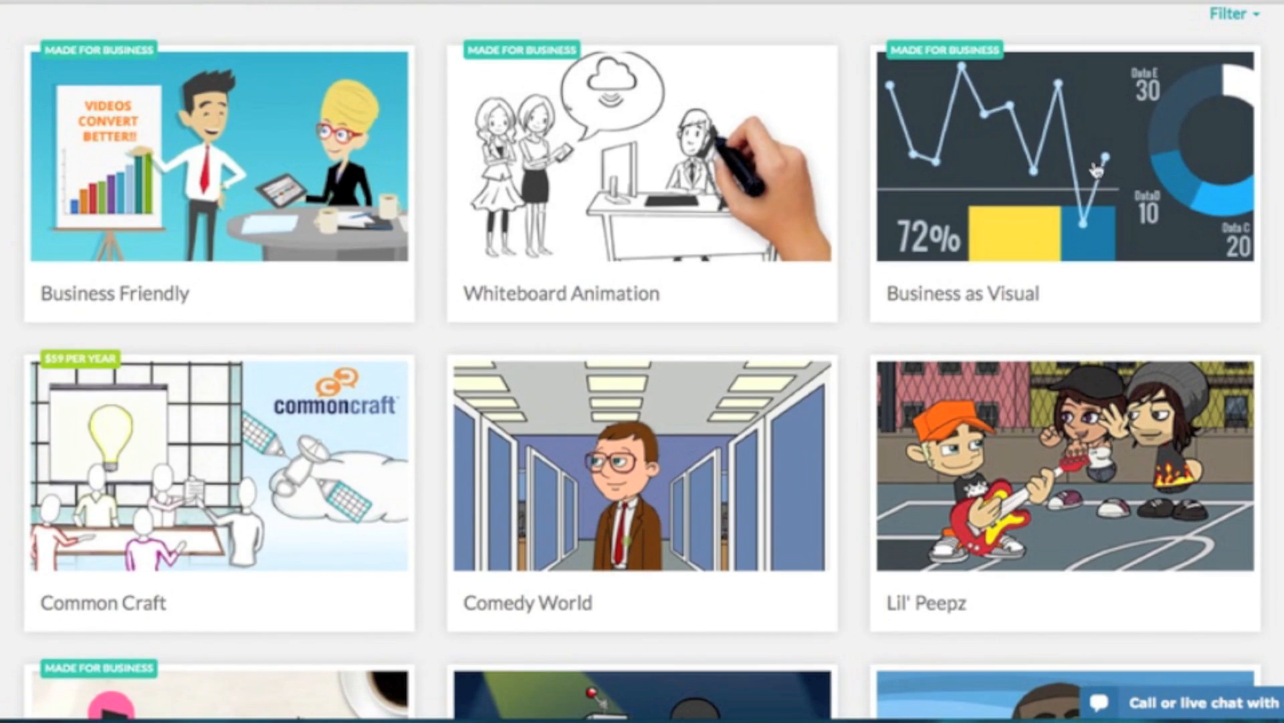
mouse_move(1080, 171)
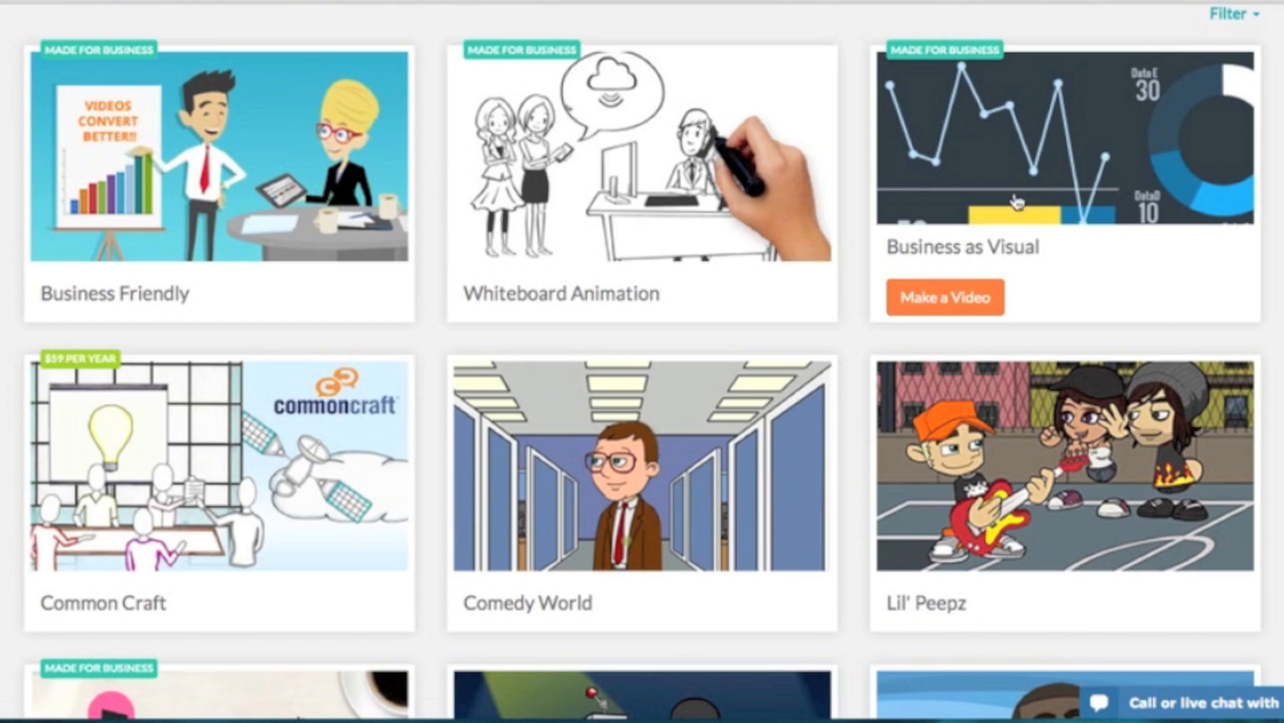
mouse_move(150, 168)
mouse_move(569, 513)
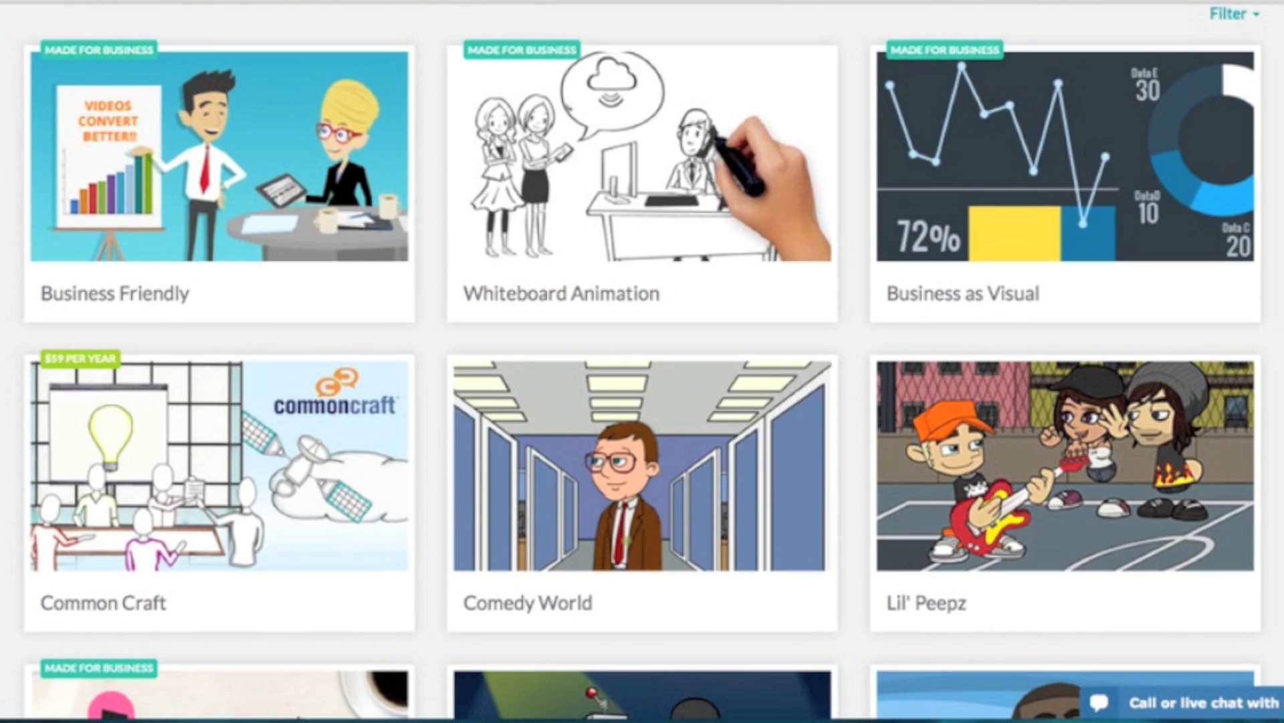
scroll(642, 401, down, 6)
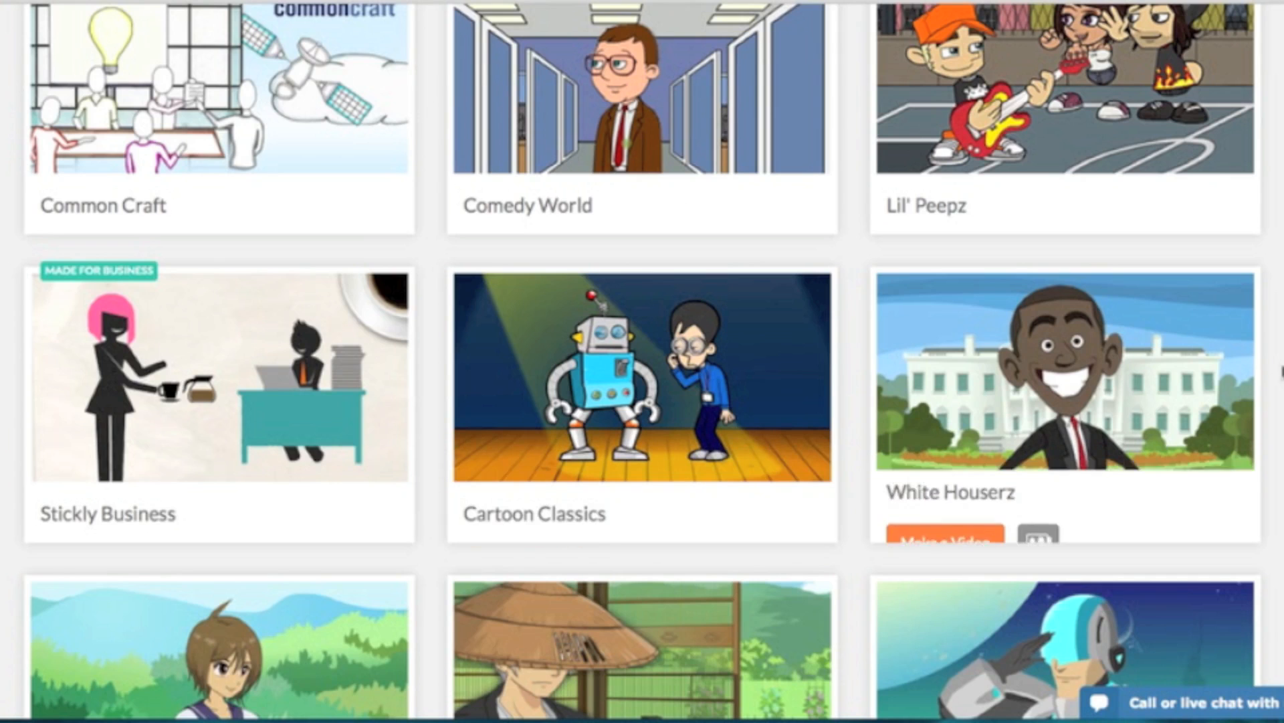
scroll(642, 361, down, 14)
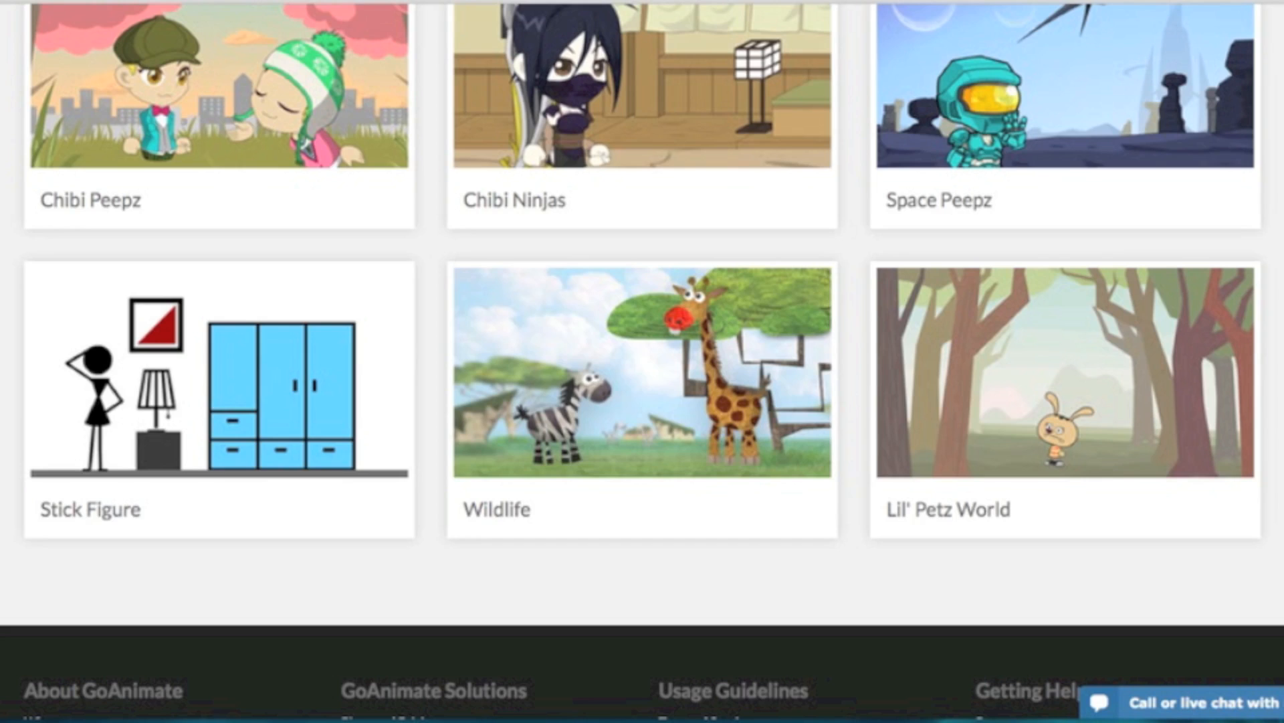
scroll(642, 361, up, 2)
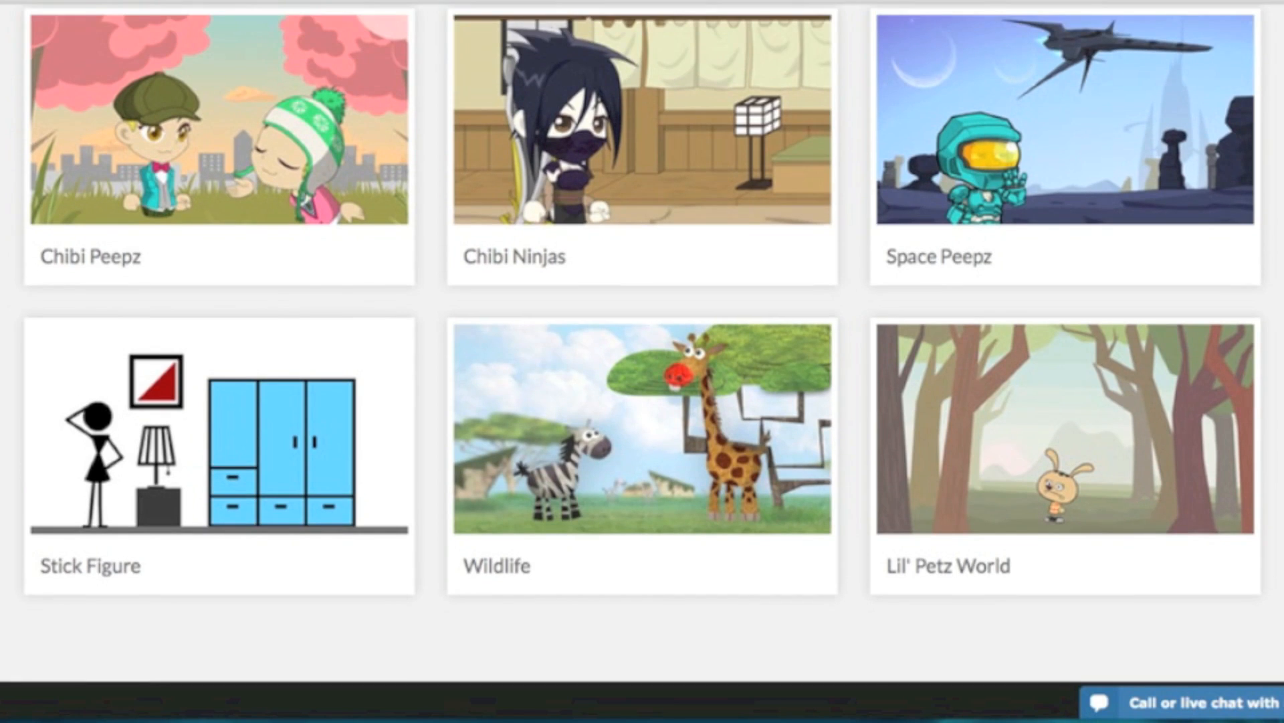
scroll(642, 361, up, 20)
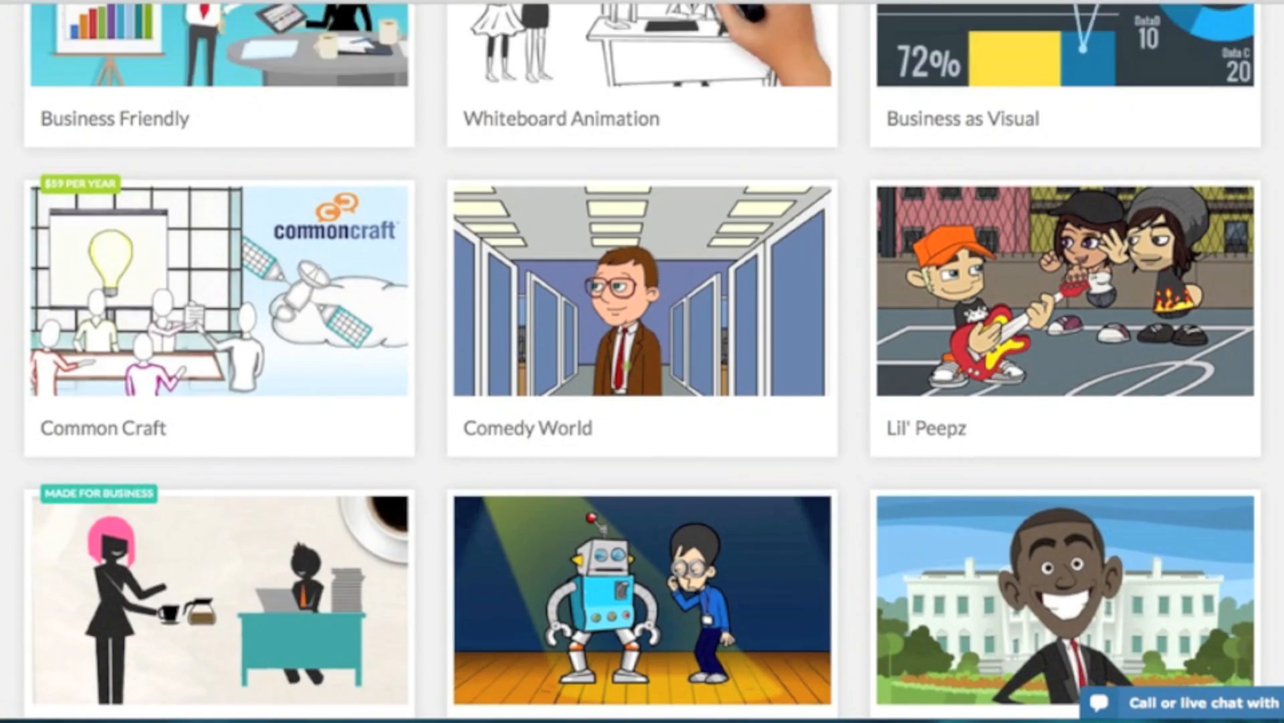
scroll(642, 361, up, 6)
scroll(642, 361, down, 10)
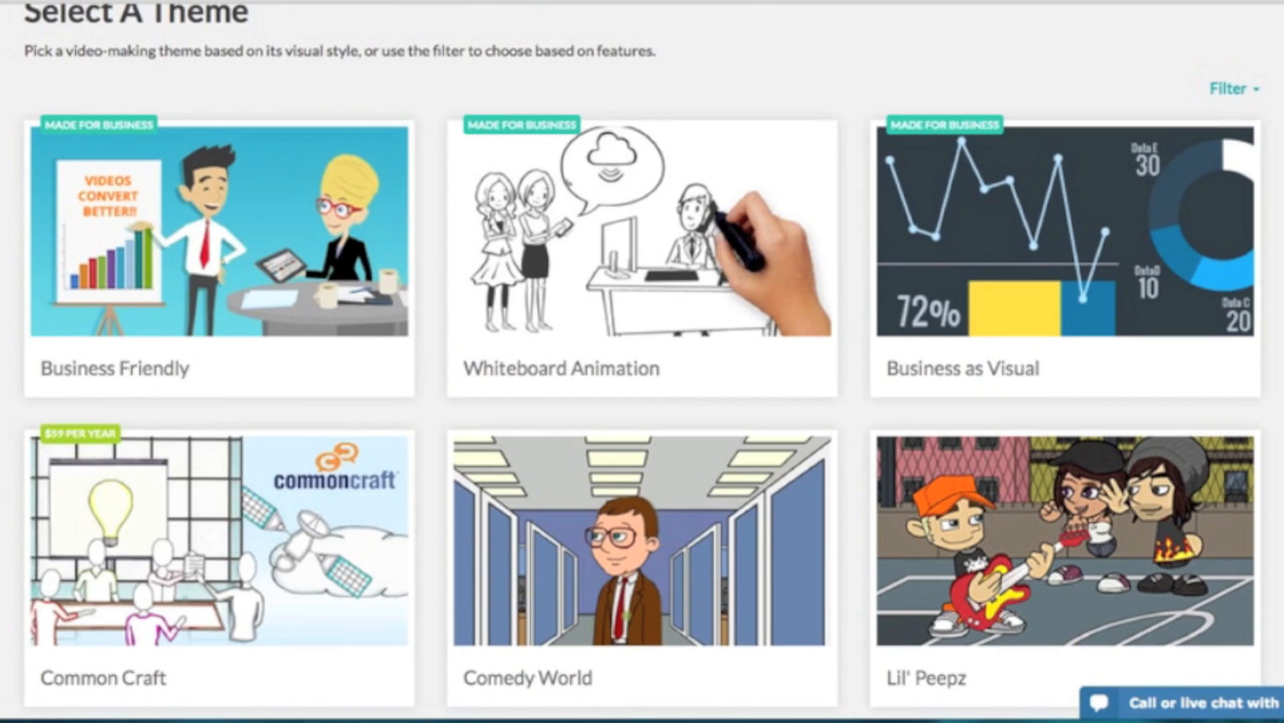
scroll(642, 361, down, 10)
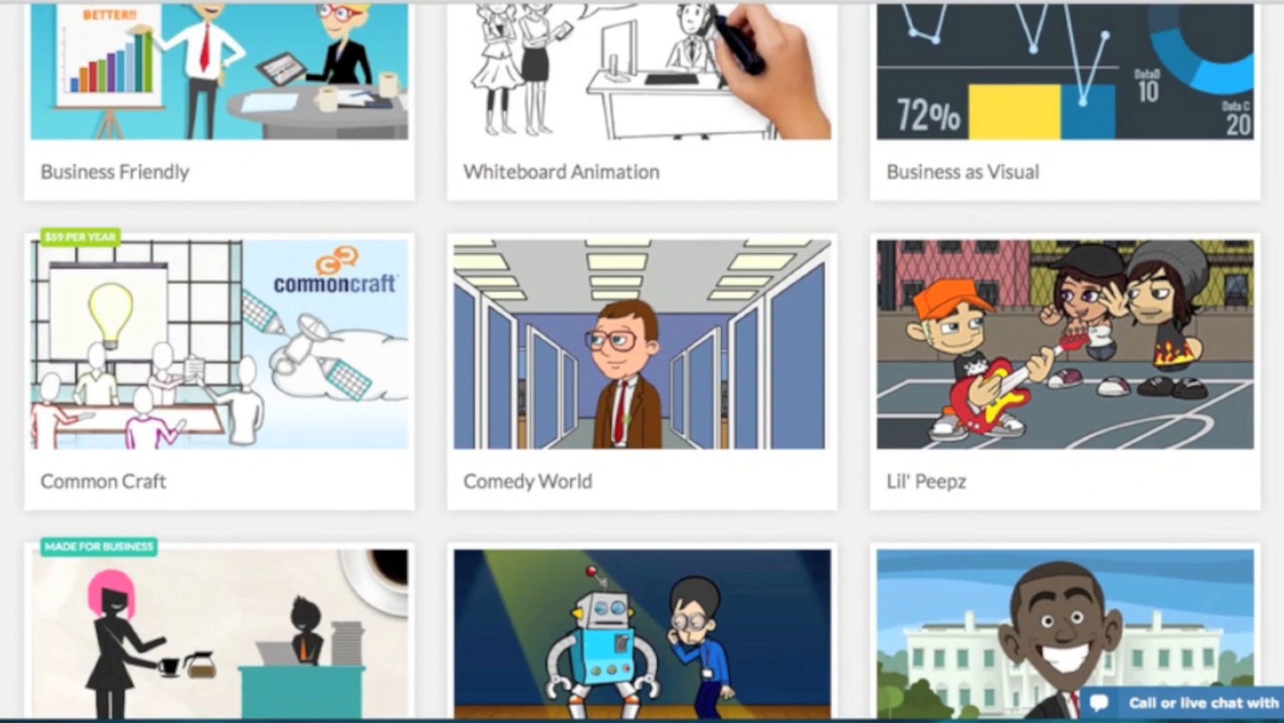
scroll(1073, 475, down, 8)
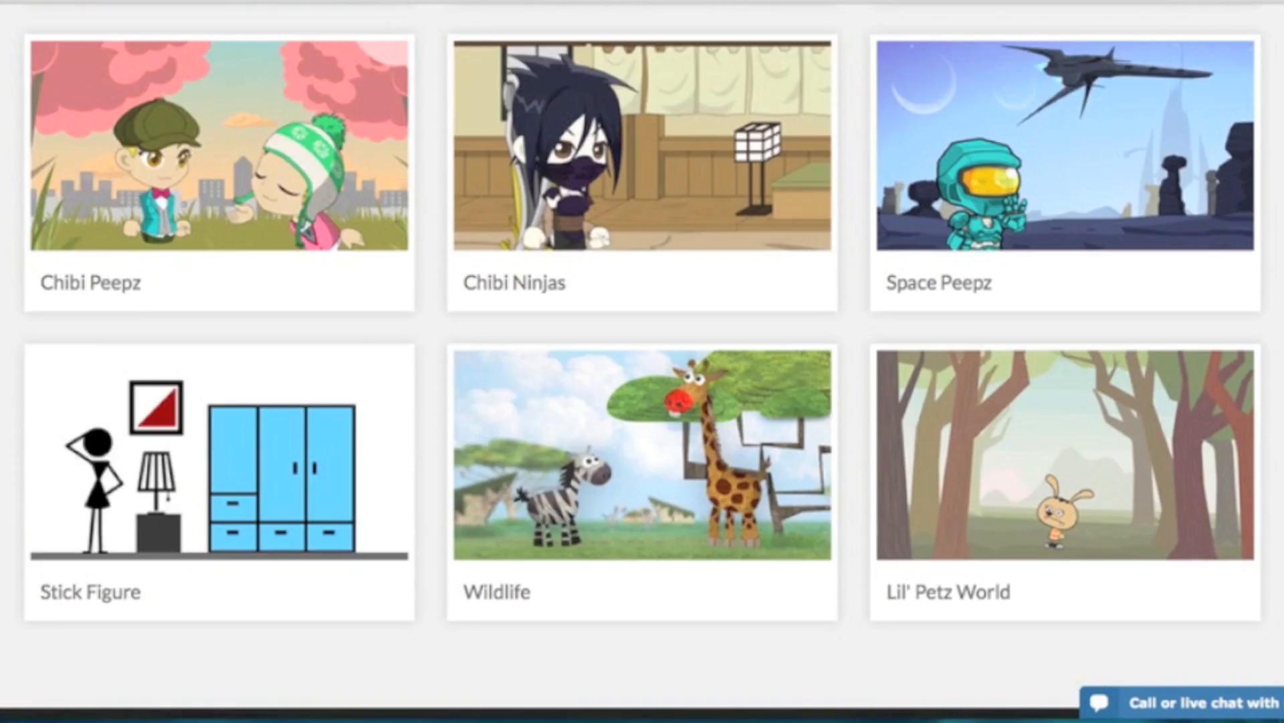
scroll(1073, 475, up, 20)
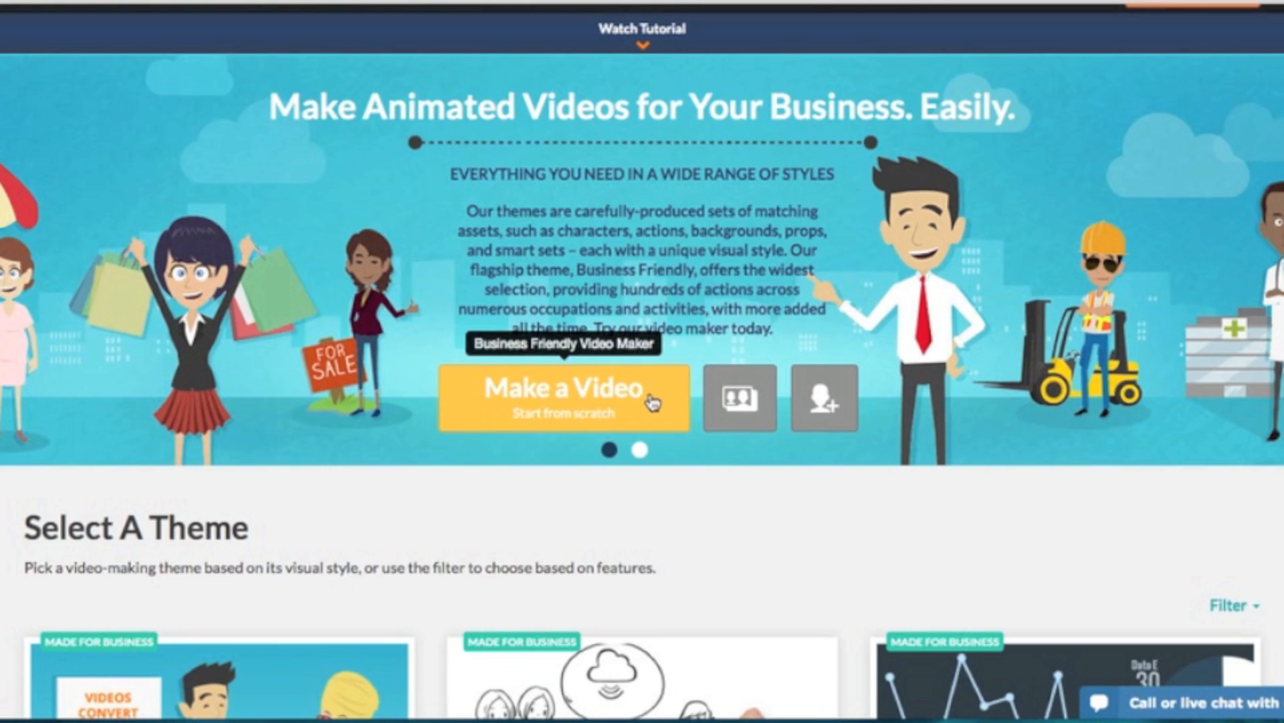
- Start a Business Friendly video from scratch and dismiss the voice-over advertisement beside the editor
click(626, 404)
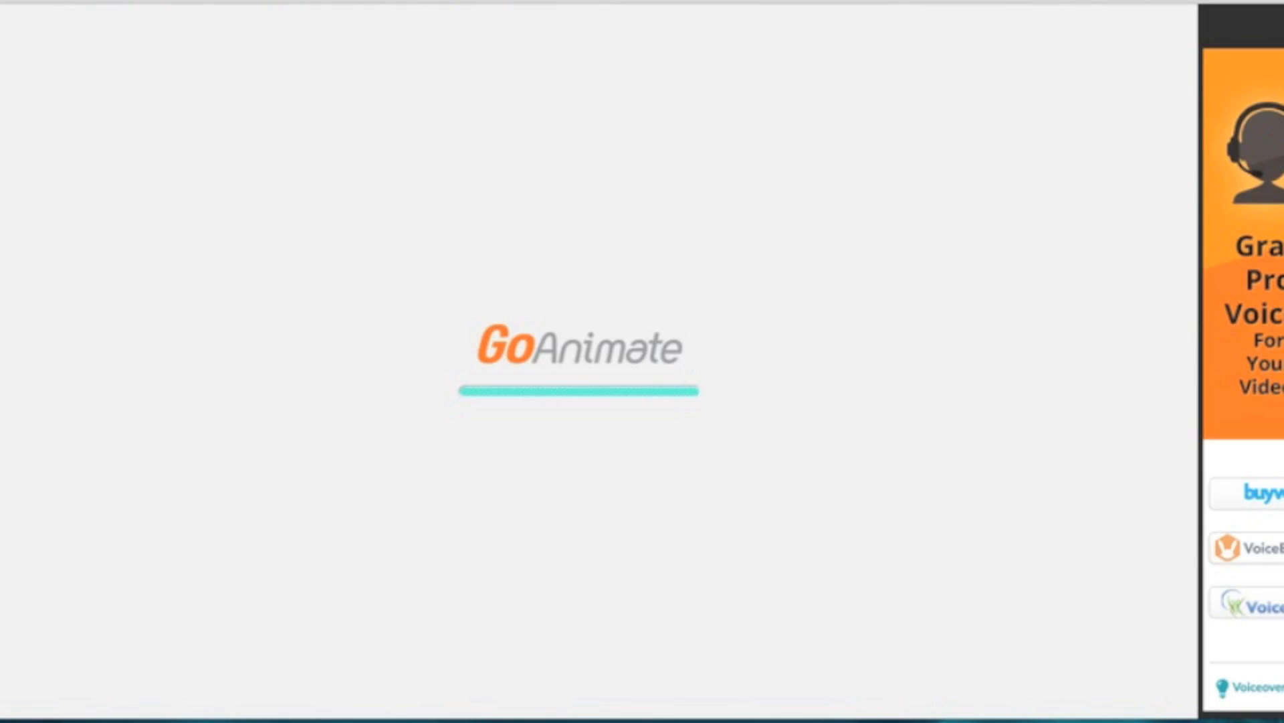
click(1278, 26)
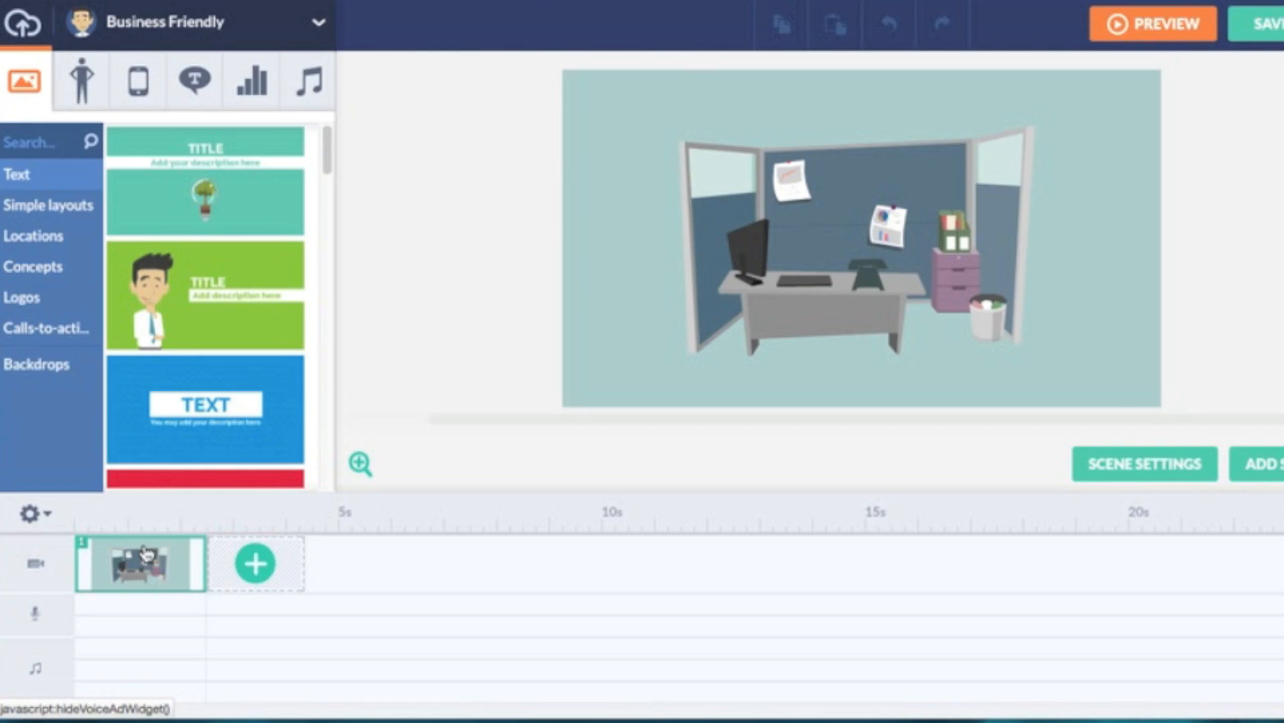
- Clear the default office cubicle from the first scene in the timeline
right_click(149, 570)
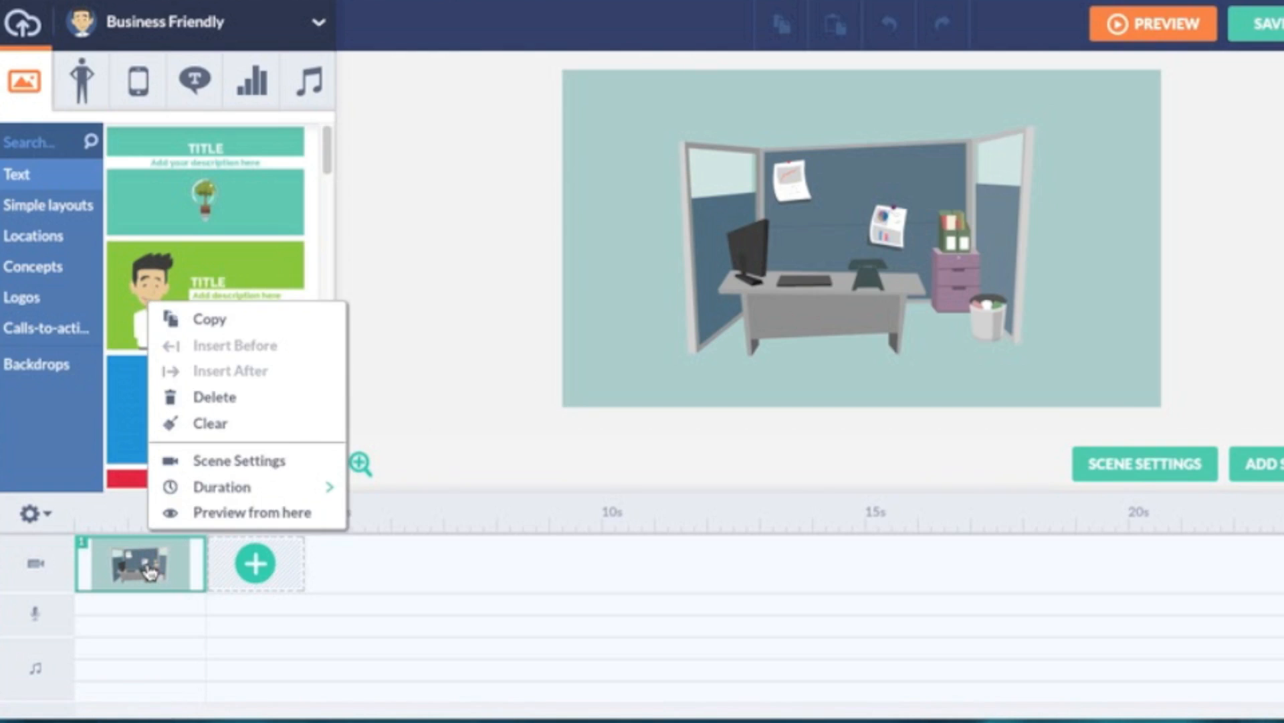
click(940, 589)
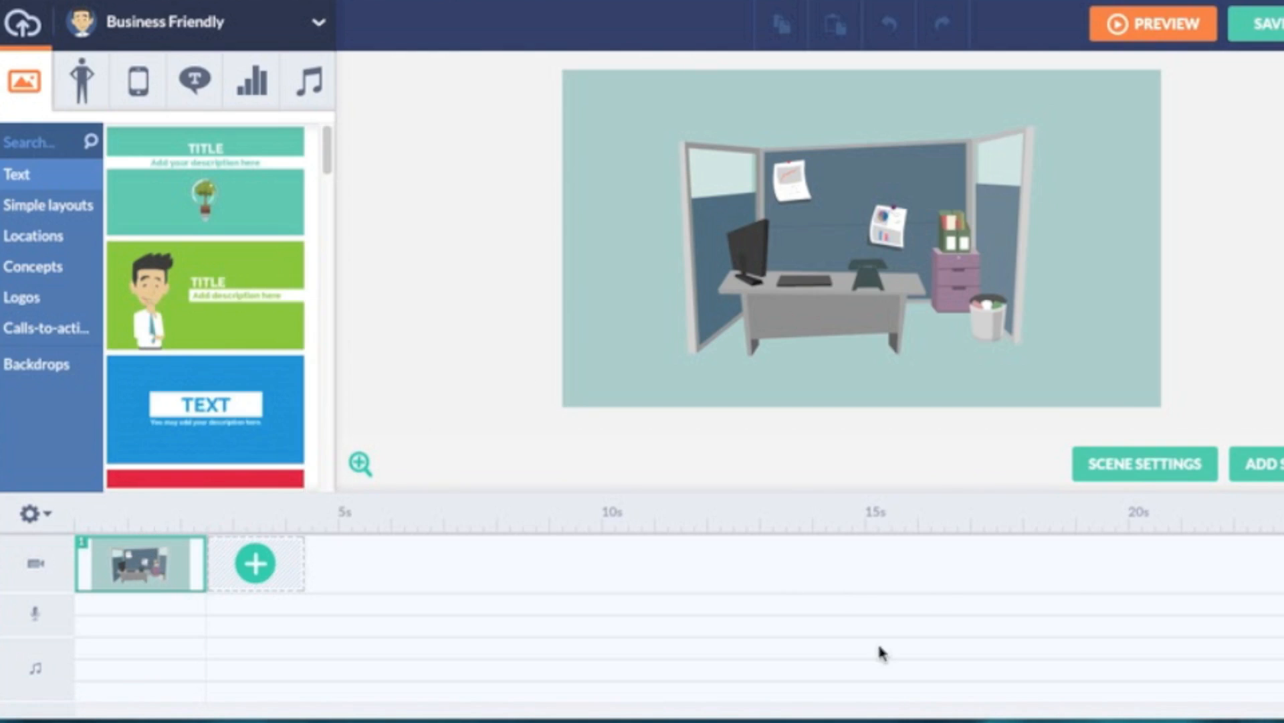
right_click(143, 584)
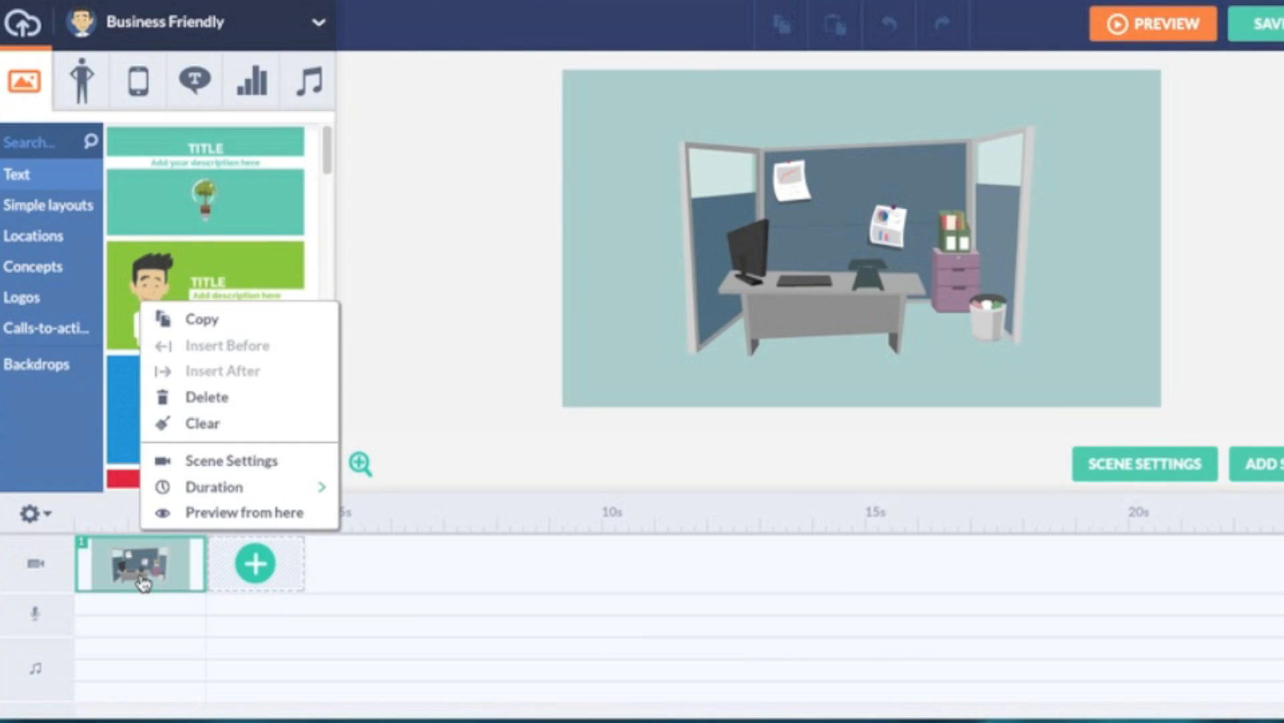
click(202, 424)
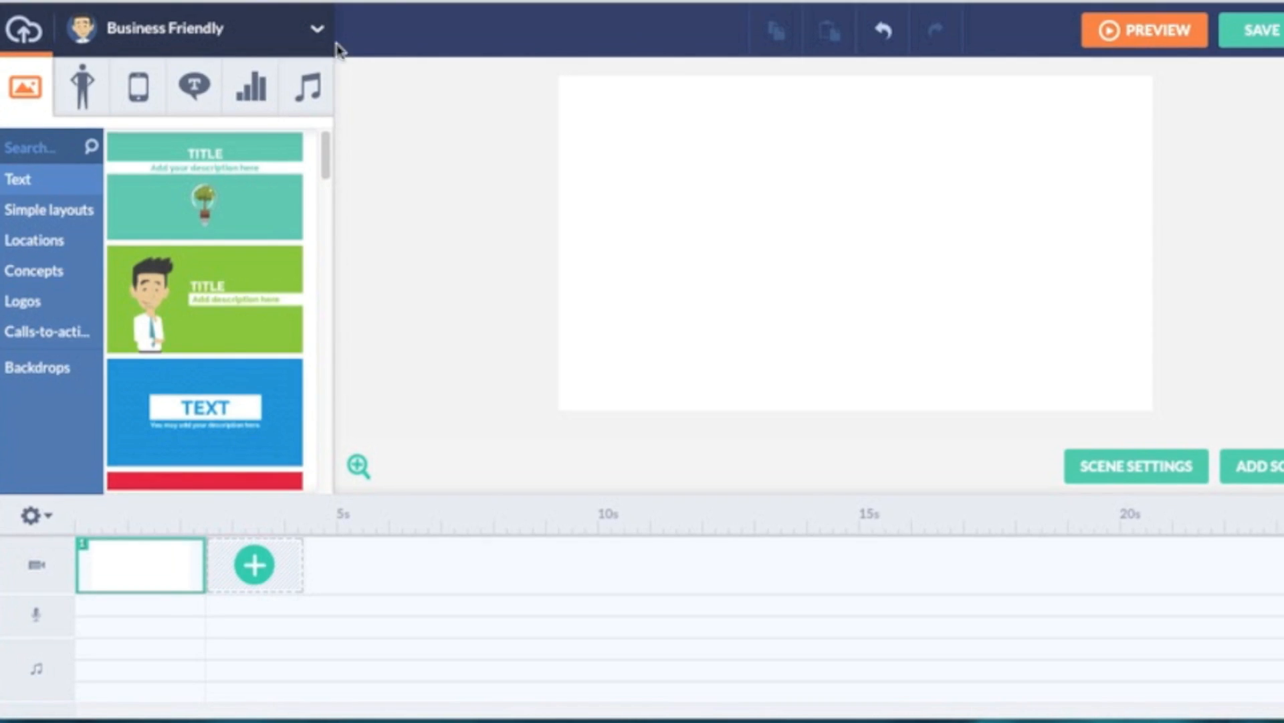
- Check which asset themes are available besides Business Friendly
click(318, 33)
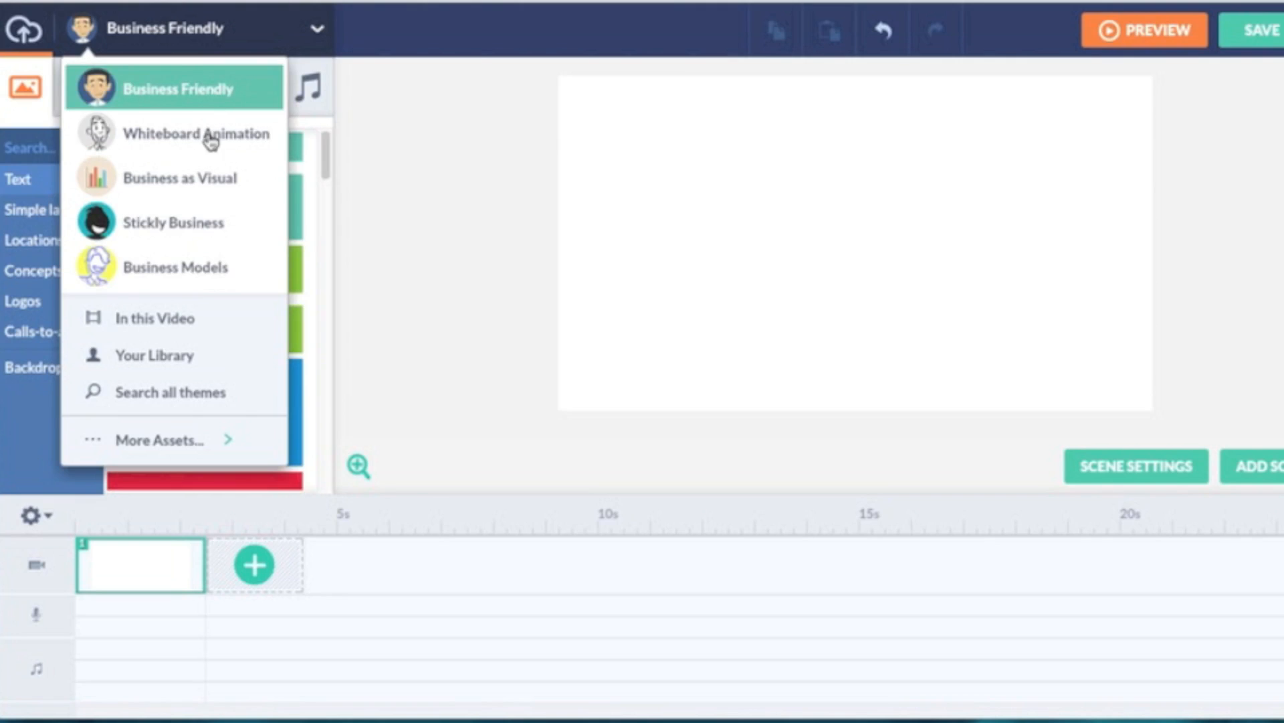
click(384, 202)
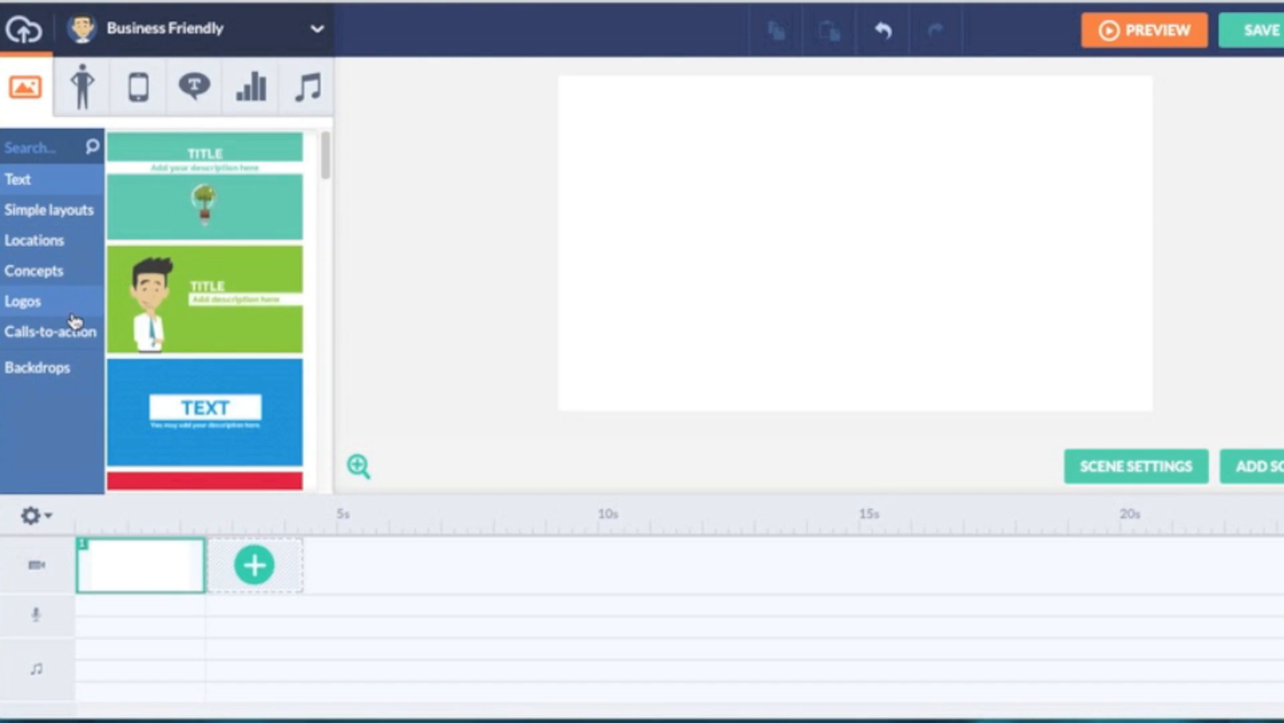
- Add the custom character with long dark hair, a red jacket and a grey skirt to the empty scene
click(93, 101)
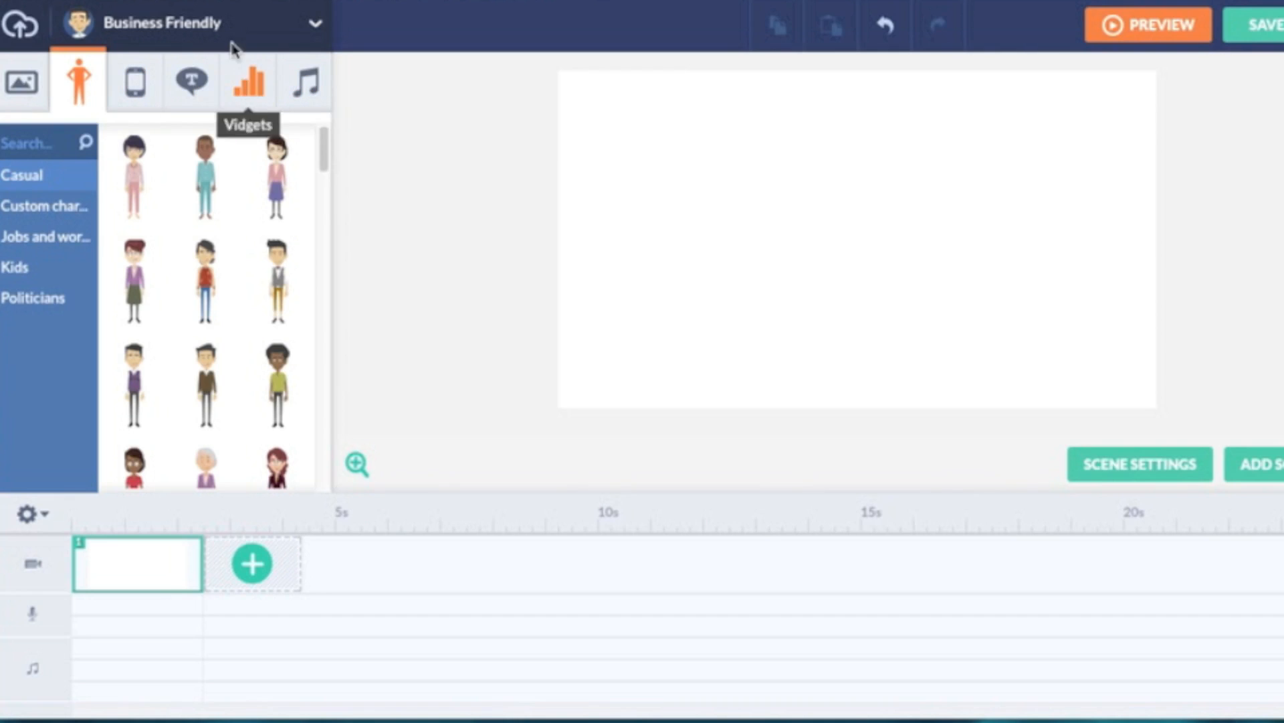
click(317, 28)
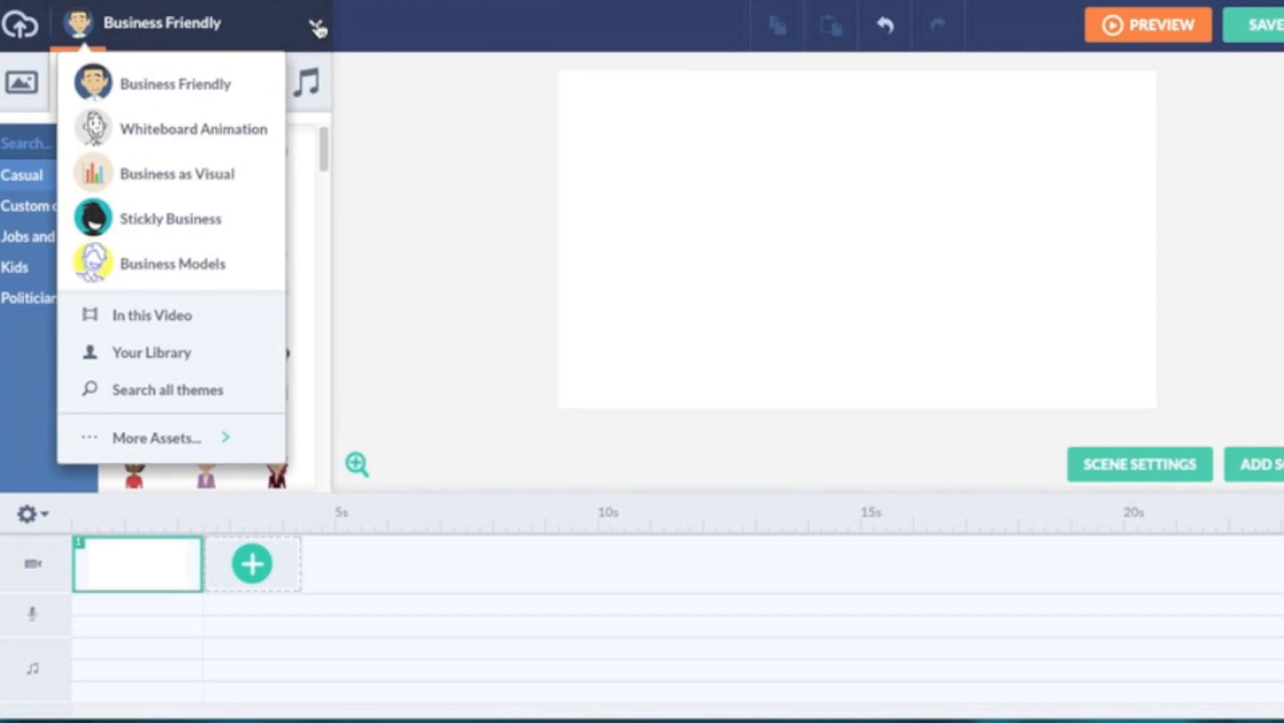
click(434, 149)
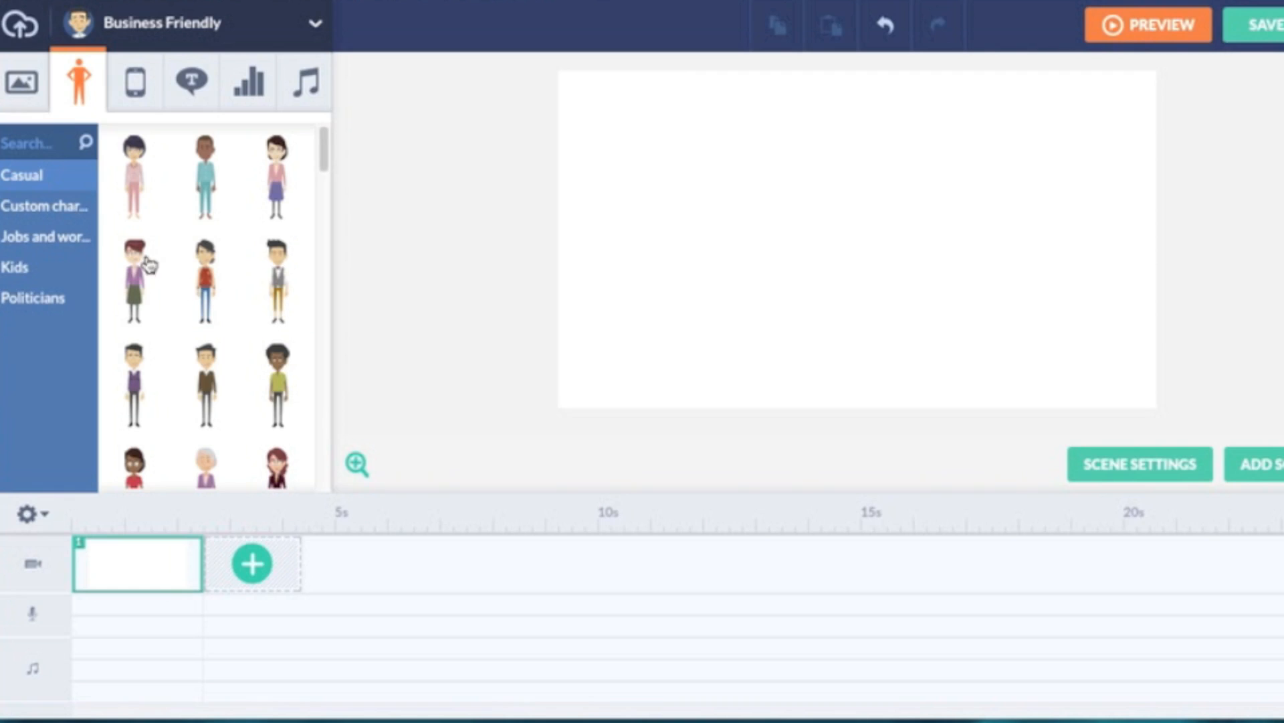
mouse_move(80, 218)
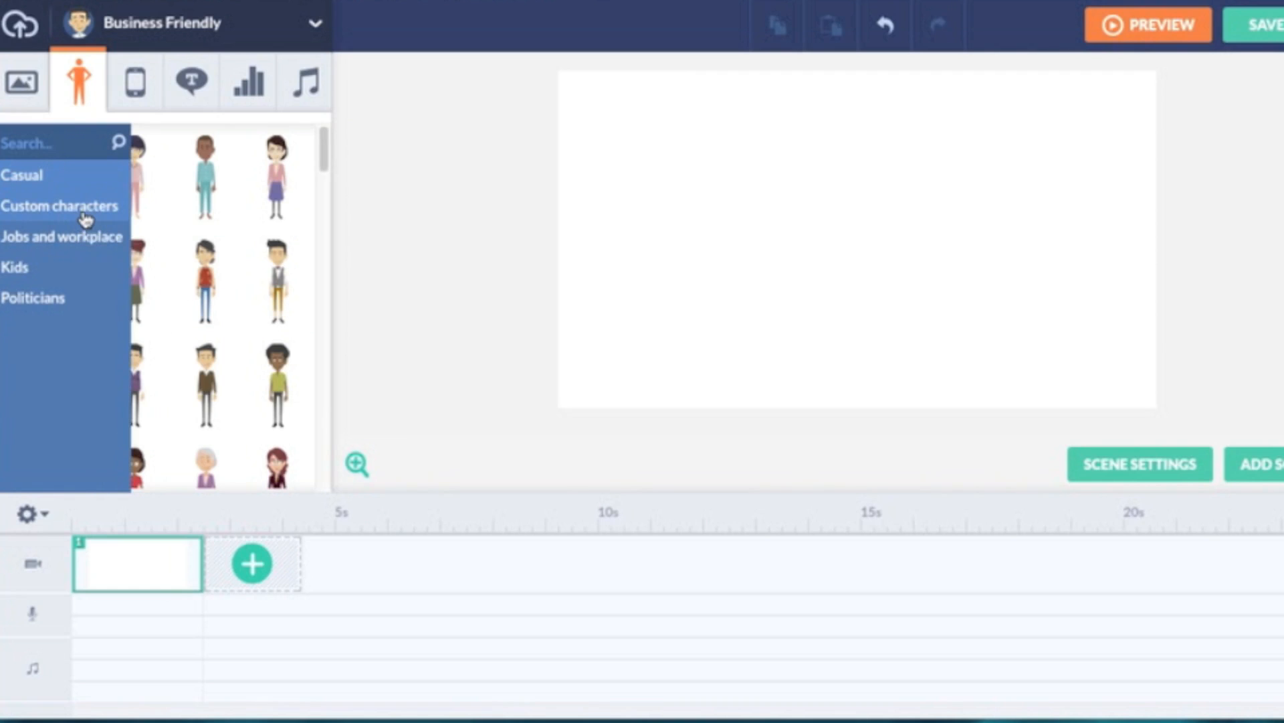
click(85, 218)
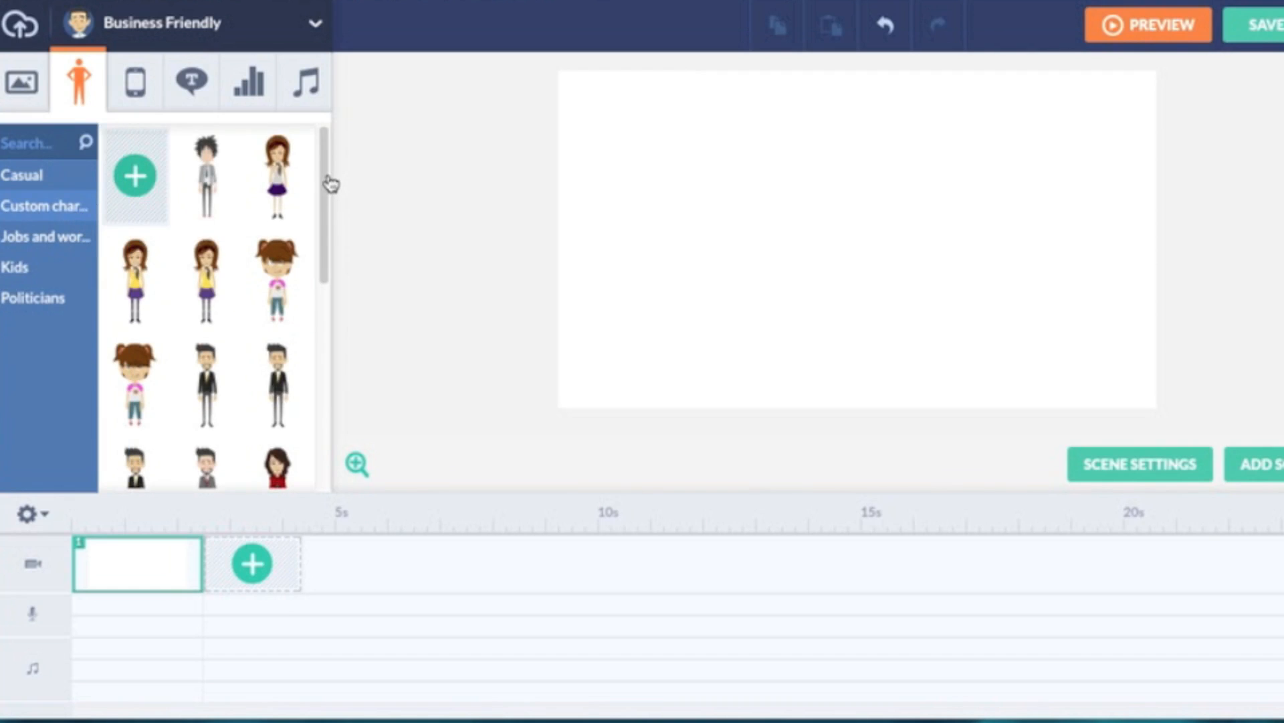
drag(331, 183, 329, 246)
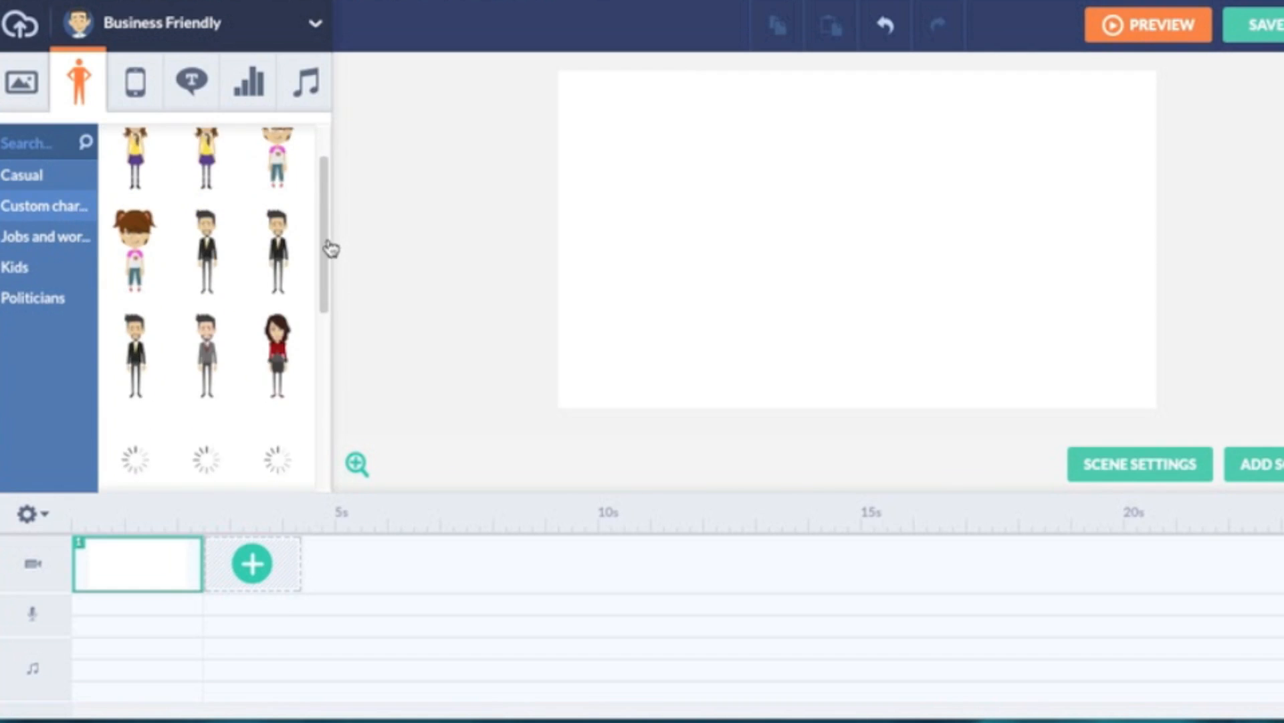
click(283, 342)
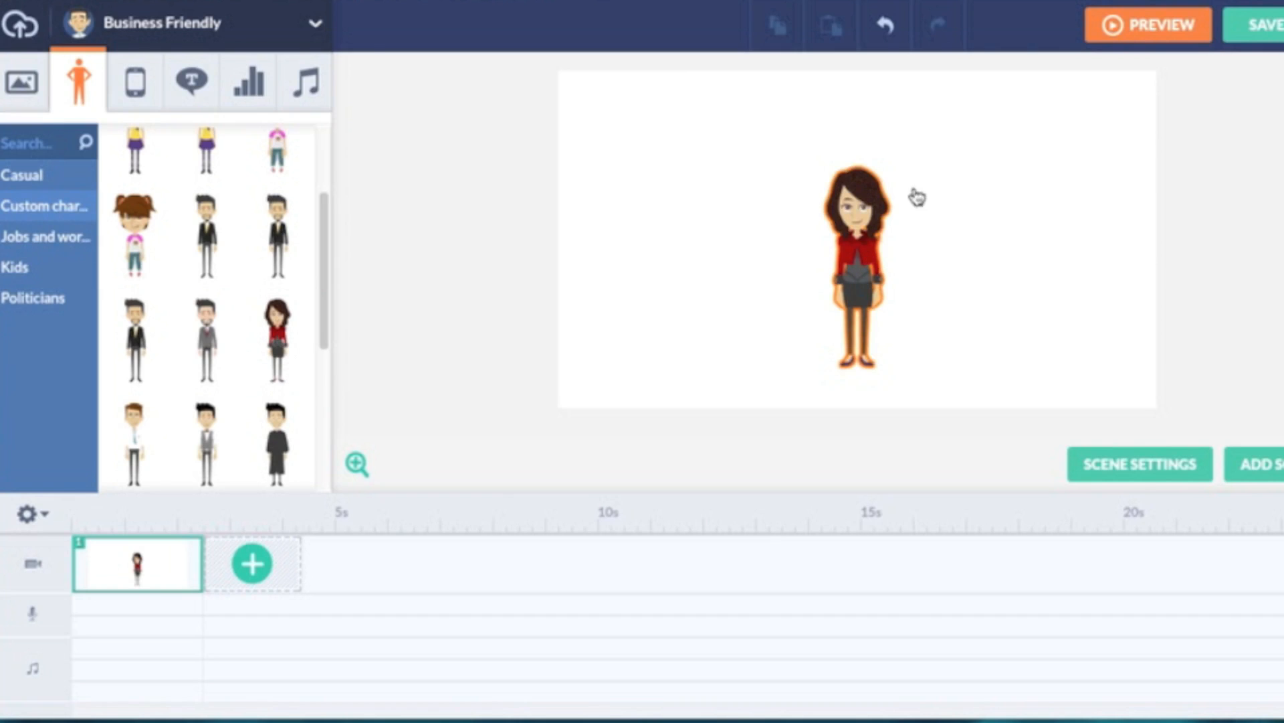
- Enlarge the woman on the stage and move her slightly up so her head and upper body fill the scene's height
click(891, 202)
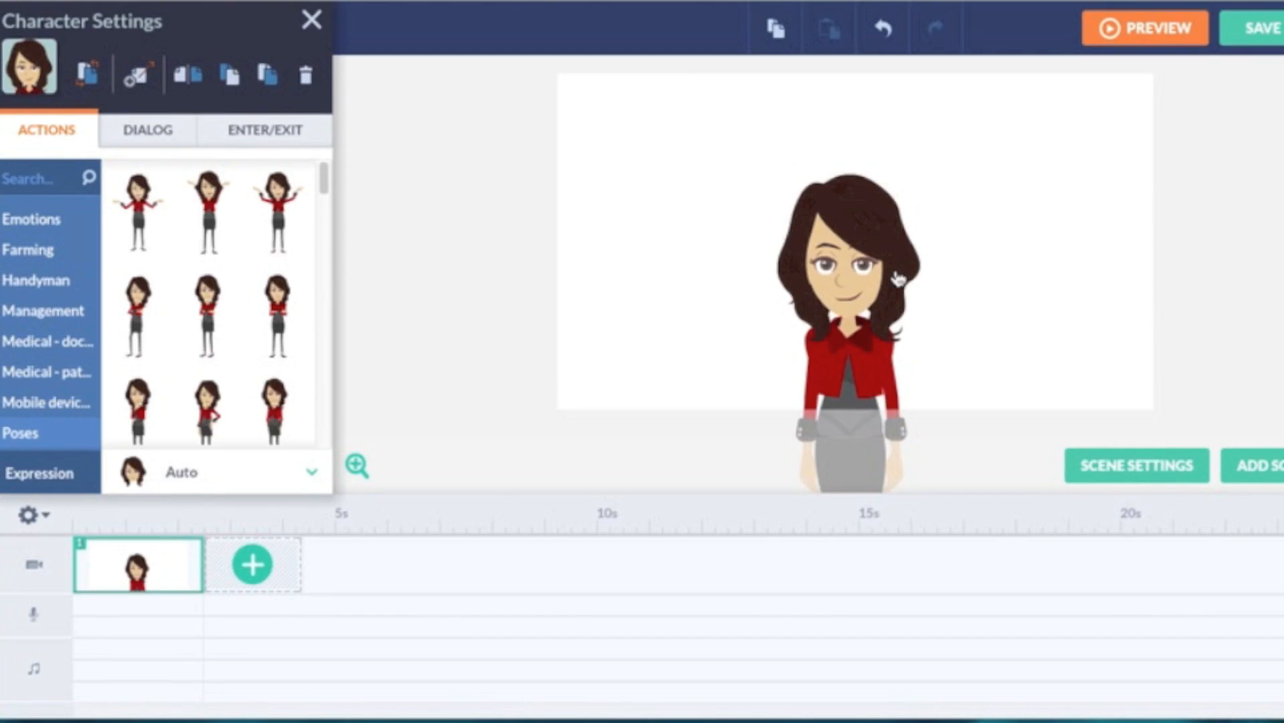
drag(898, 278, 903, 262)
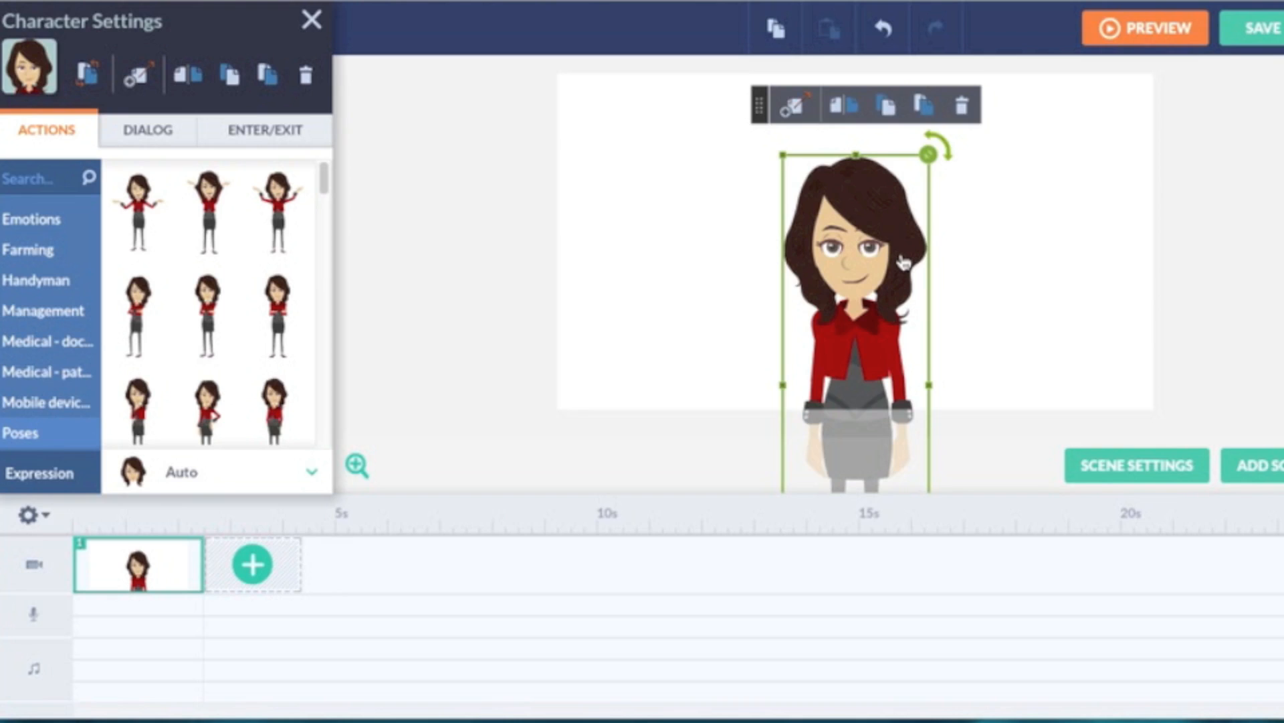
- Add the custom girl with pigtails and a pink-sleeved shirt beside the woman and enlarge her beyond the woman's size
click(950, 218)
drag(324, 264, 331, 224)
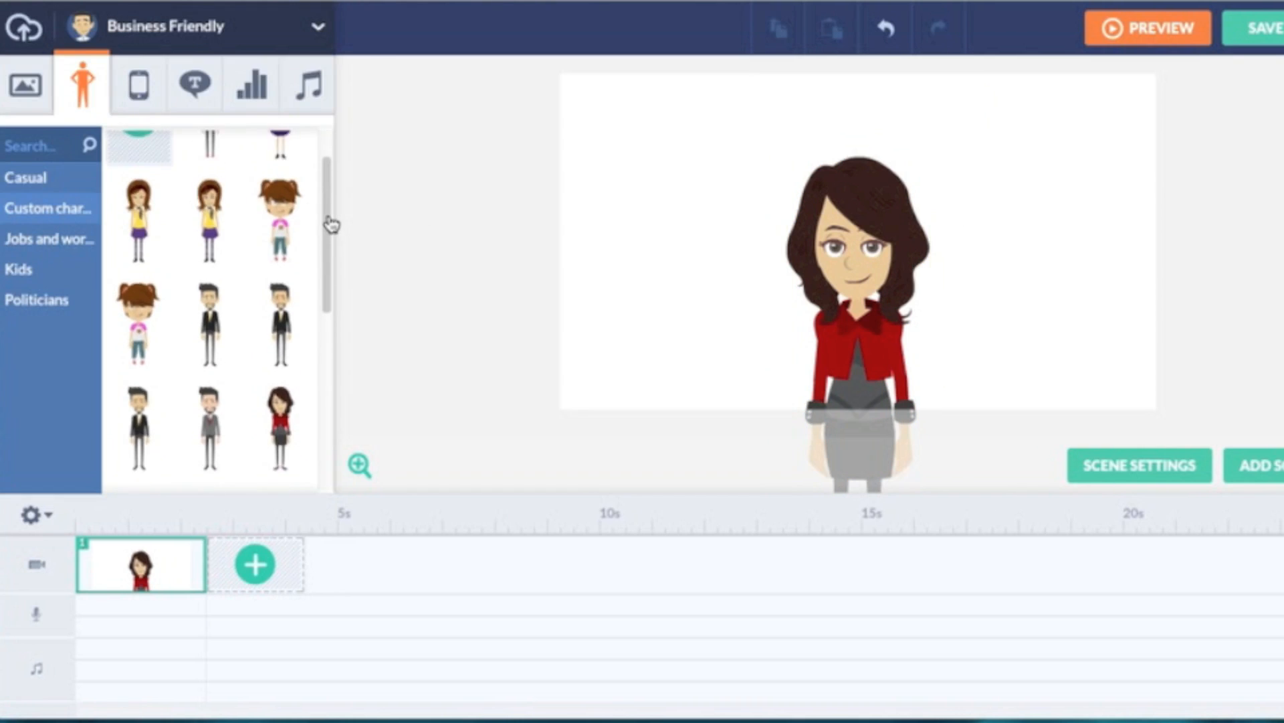
click(141, 336)
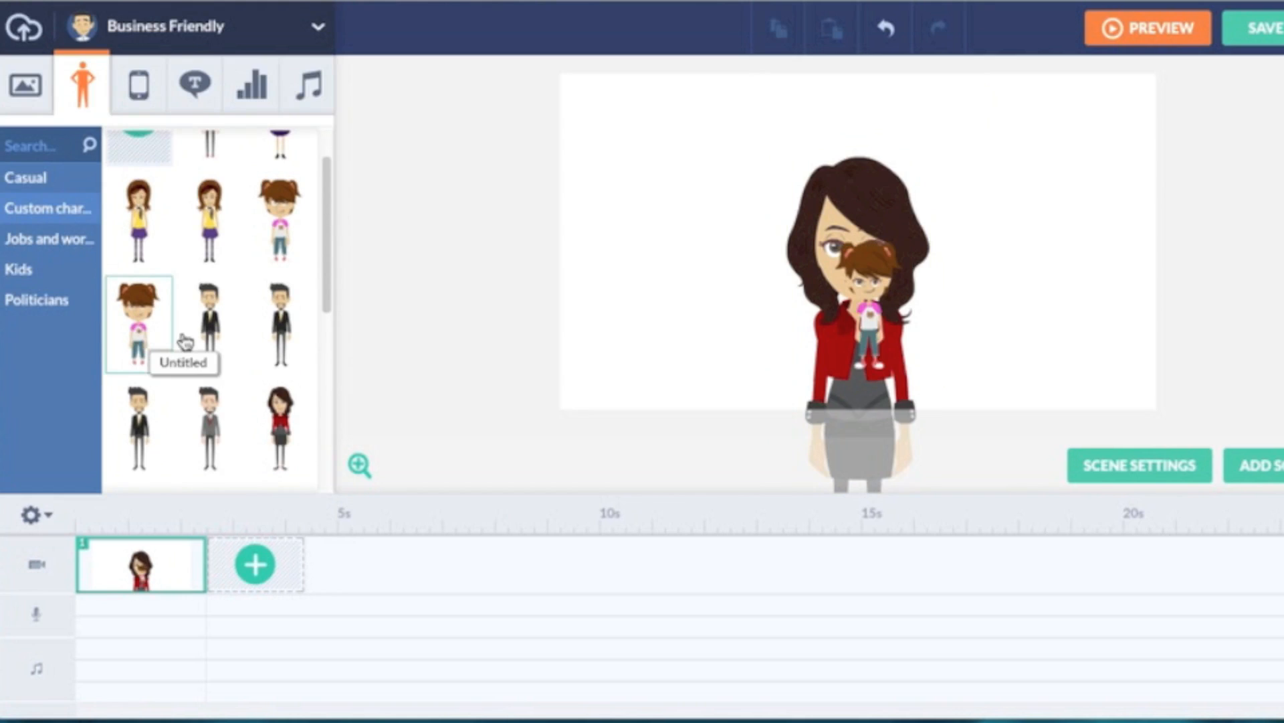
drag(870, 324, 666, 305)
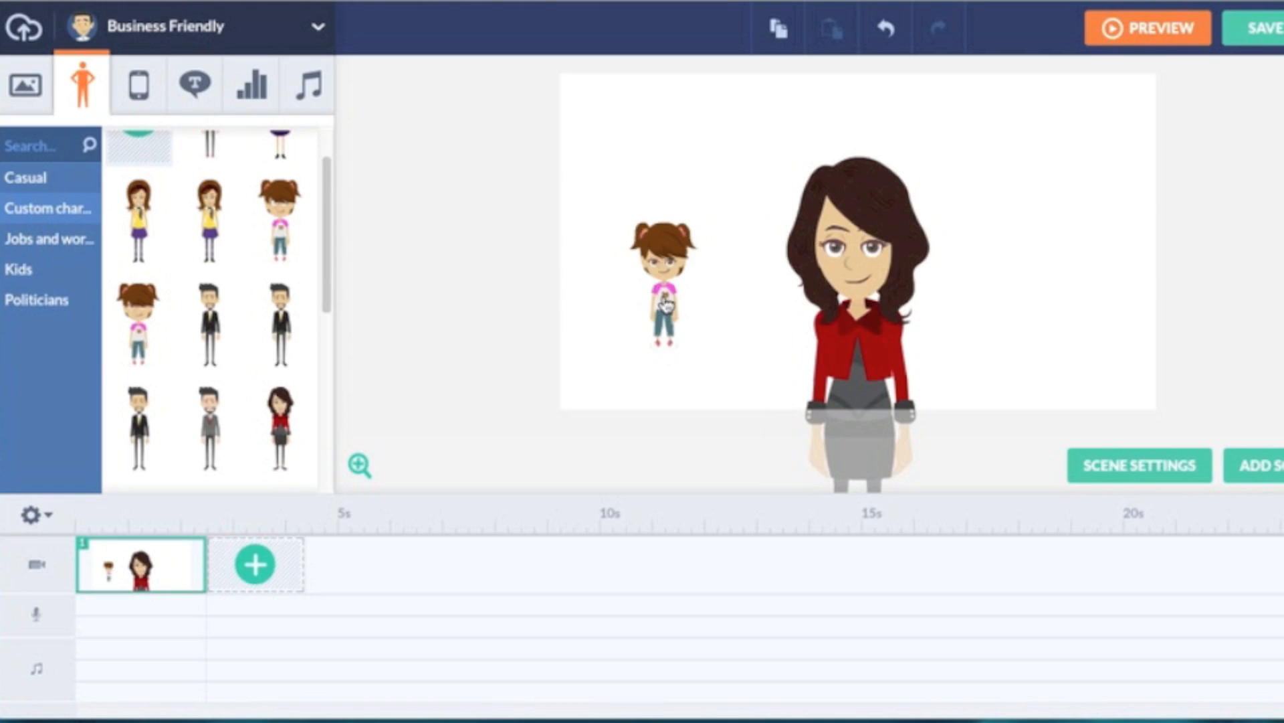
click(733, 267)
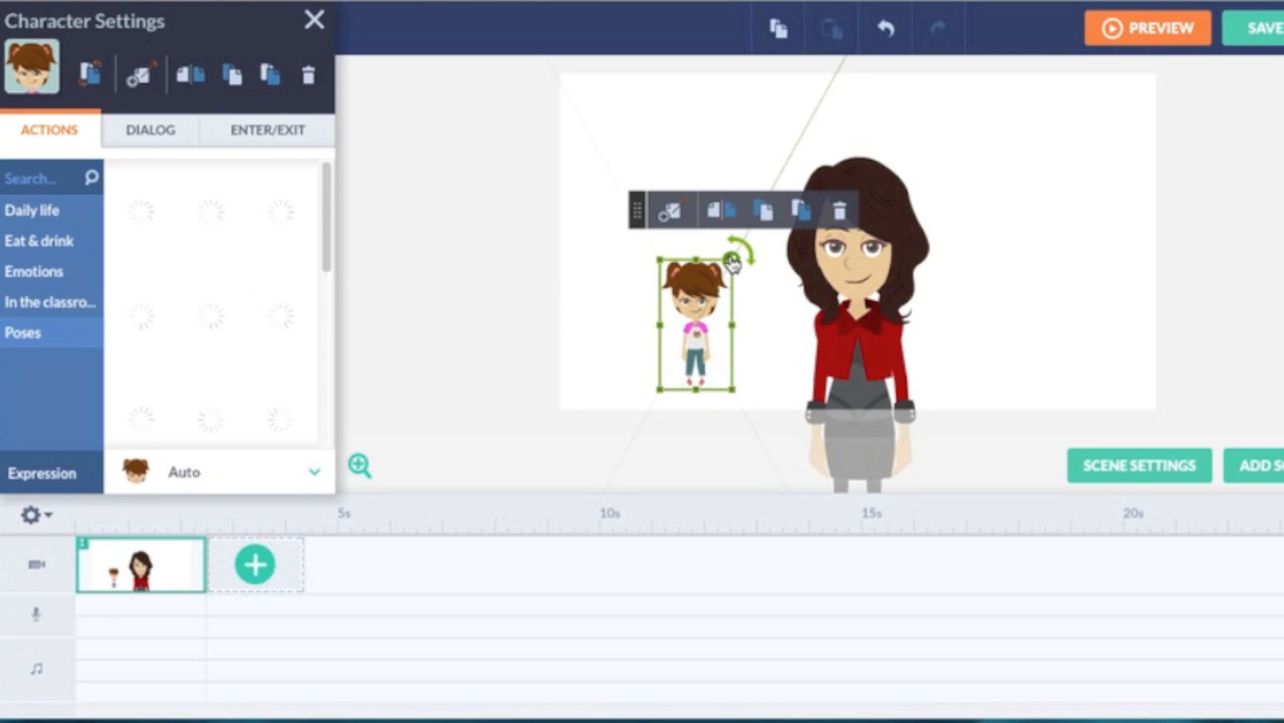
drag(732, 259, 799, 184)
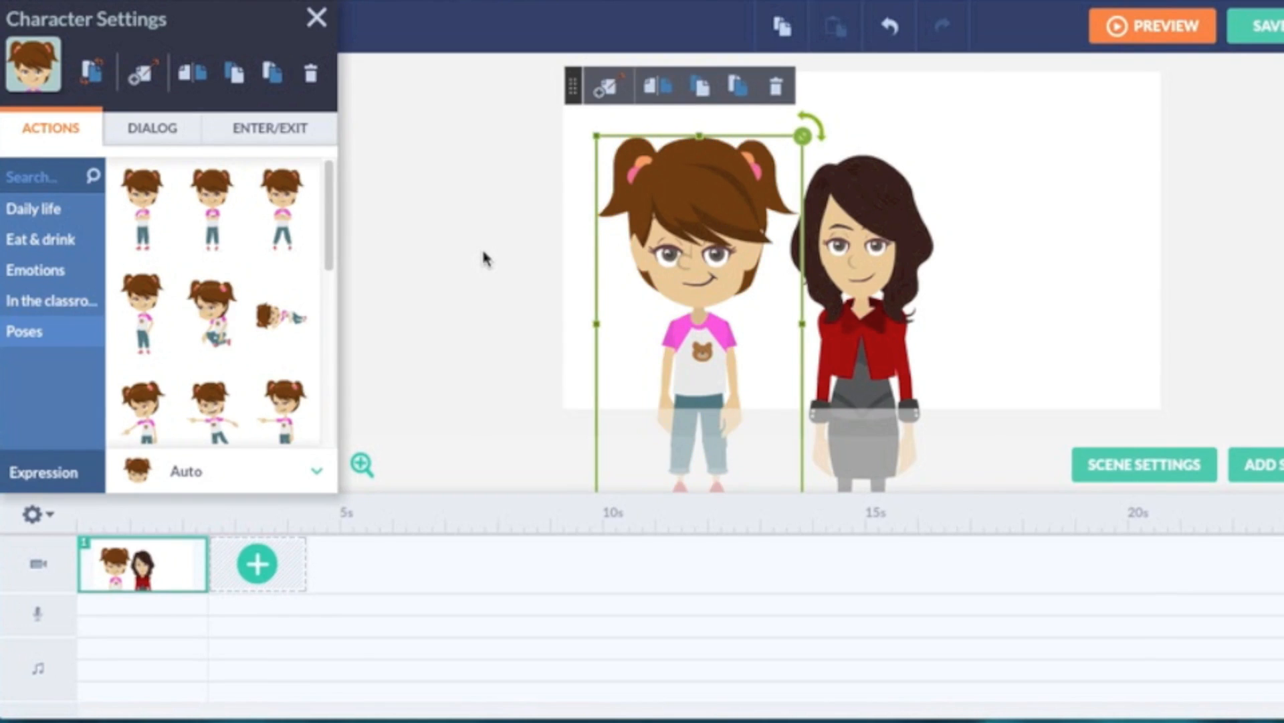
- Apply the Clapping hands action from the Daily life category to the girl with pigtails
click(67, 218)
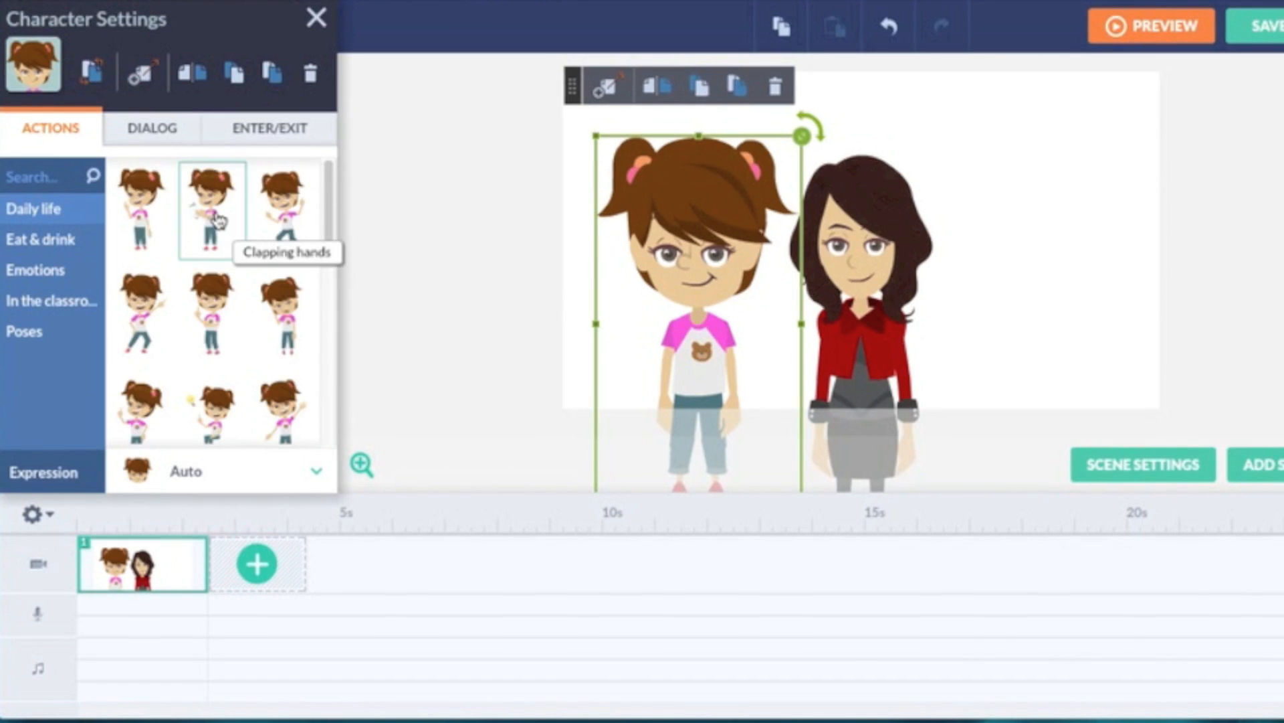
click(219, 221)
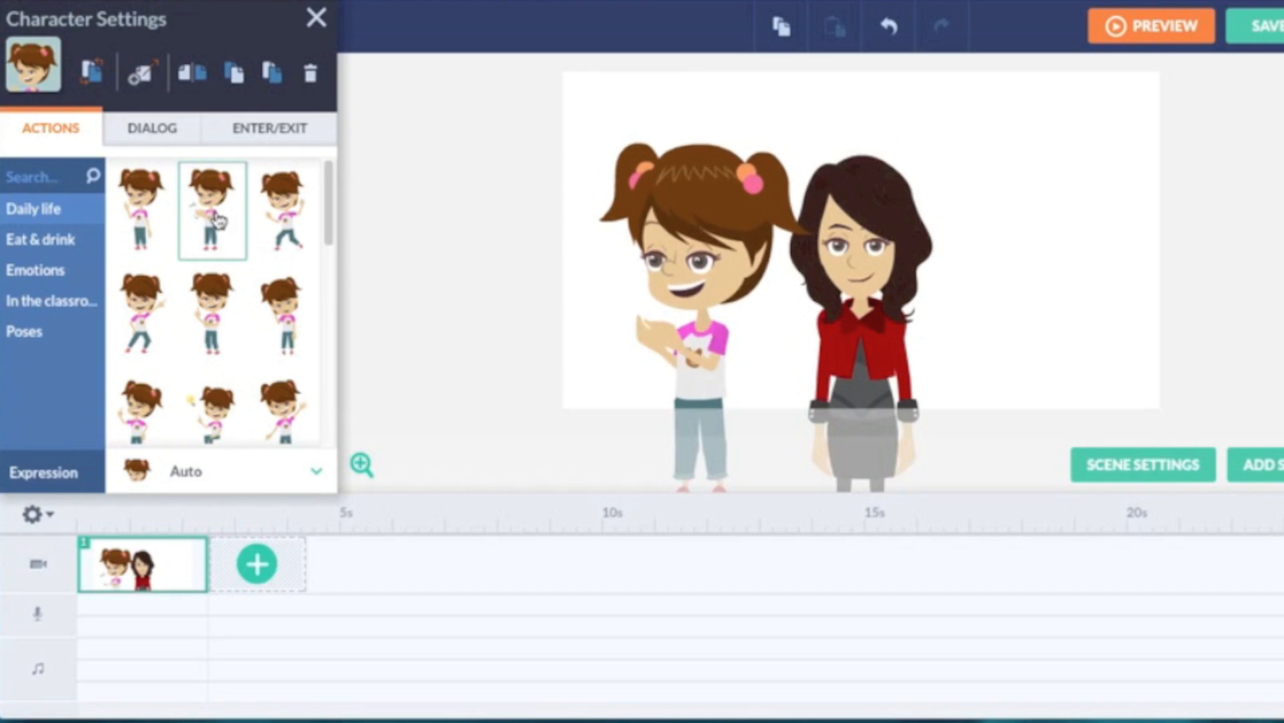
- Switch the girl to the Daily life action with one hand near her head and reposition her beside the woman with her feet inside the scene
click(283, 326)
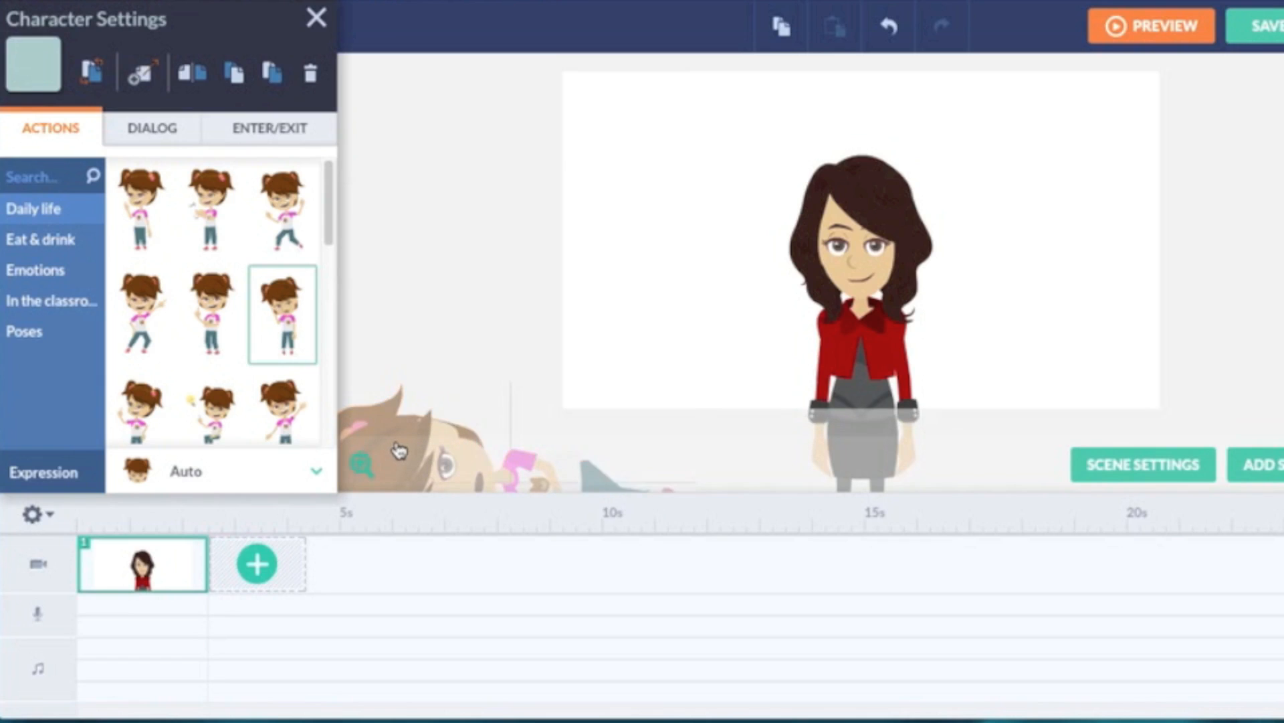
drag(397, 453, 663, 251)
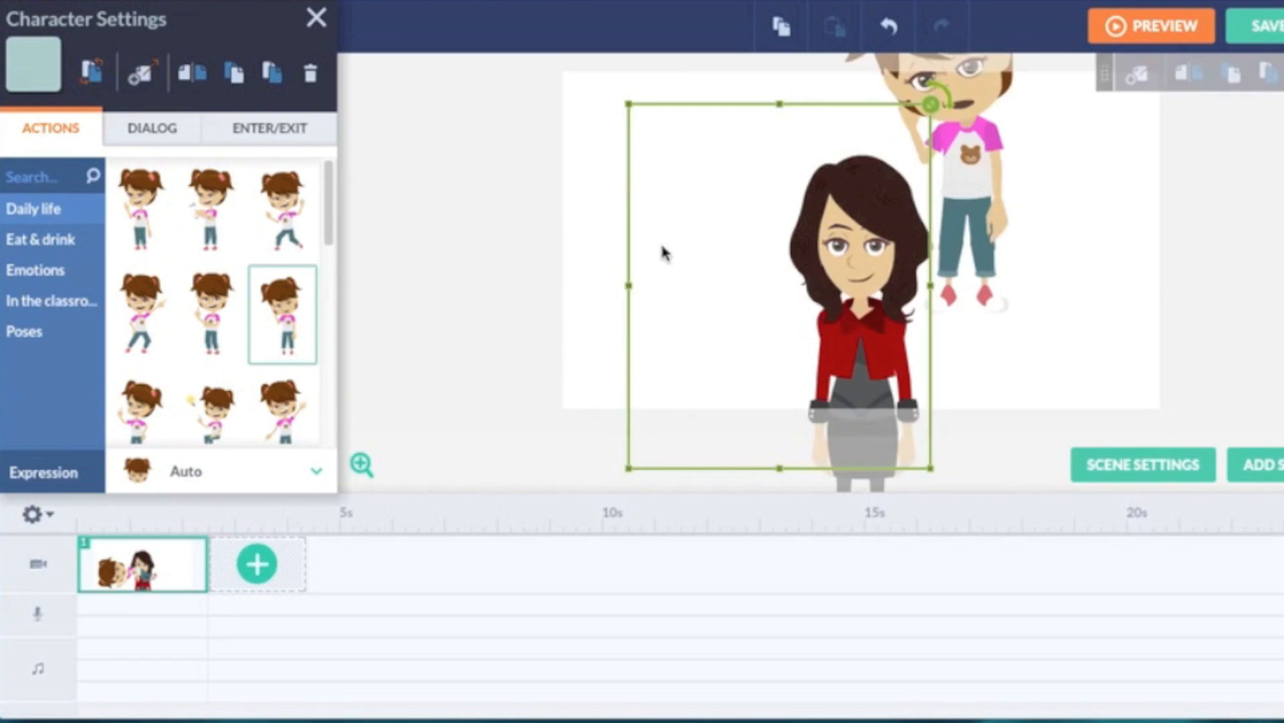
drag(971, 159, 1008, 265)
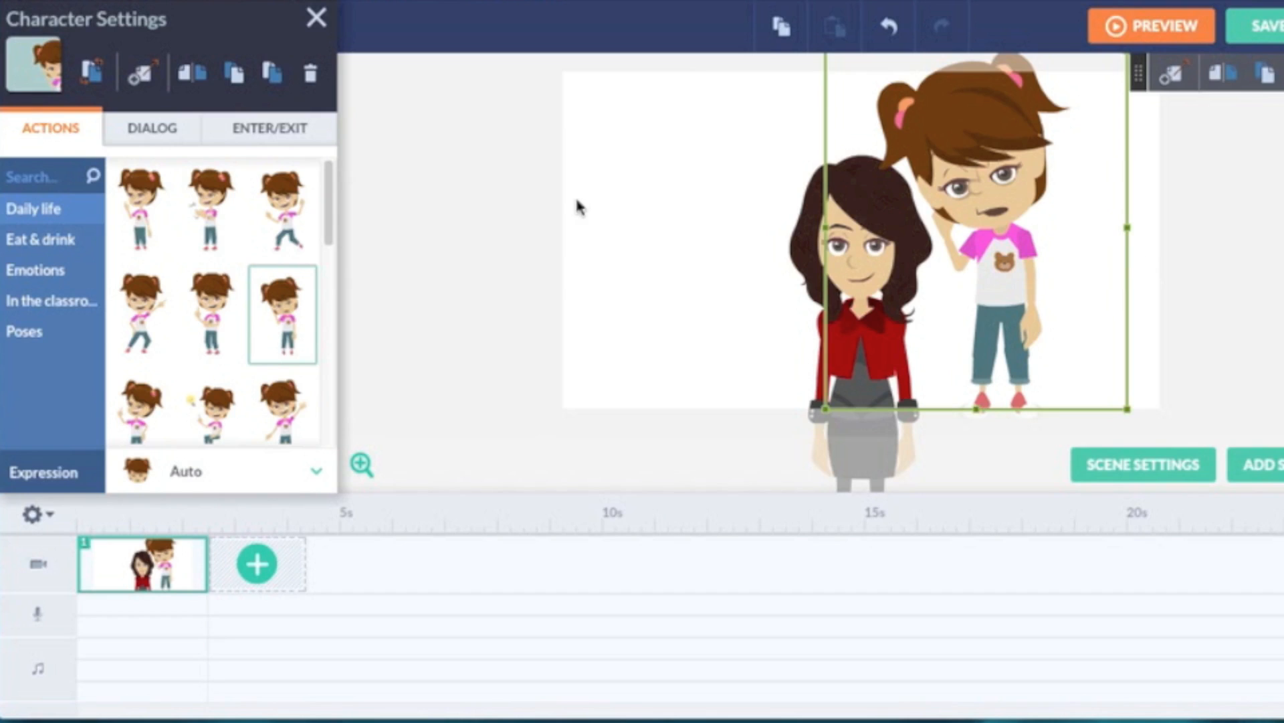
click(320, 22)
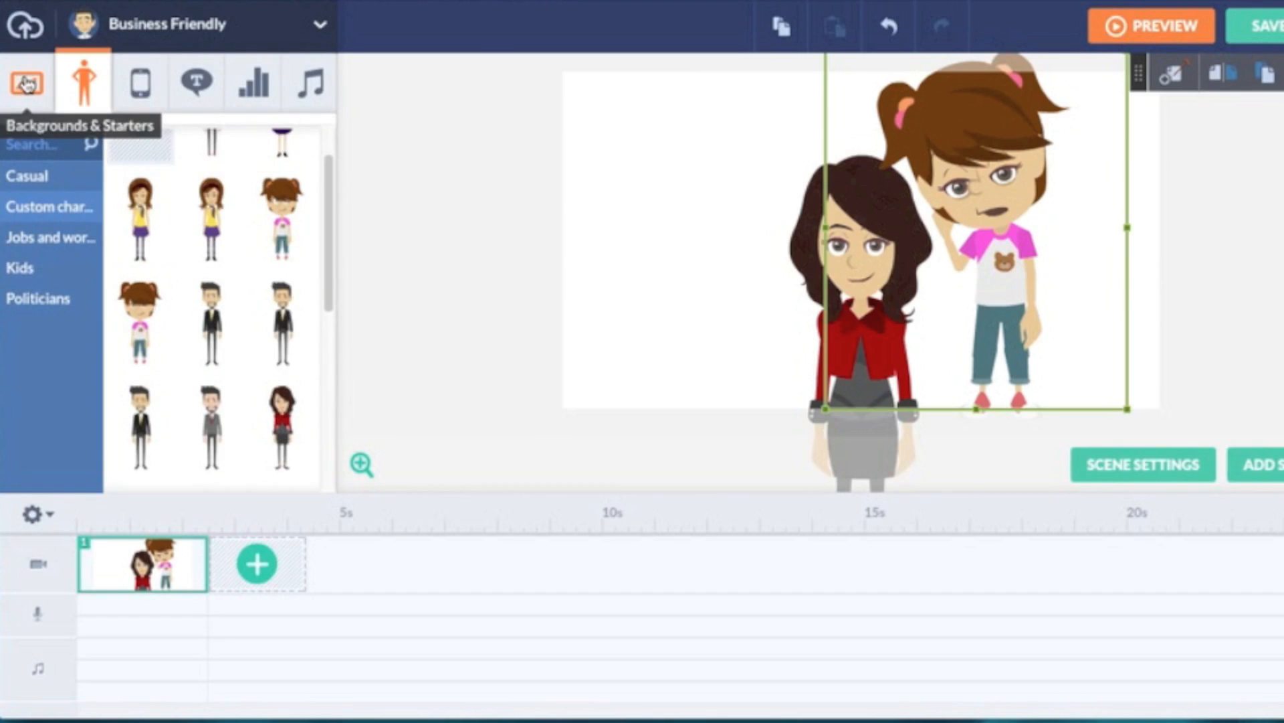
- Replace the scene with the green four-part starter from Simple layouts showing a bicycle, scooter, truck and car
click(28, 84)
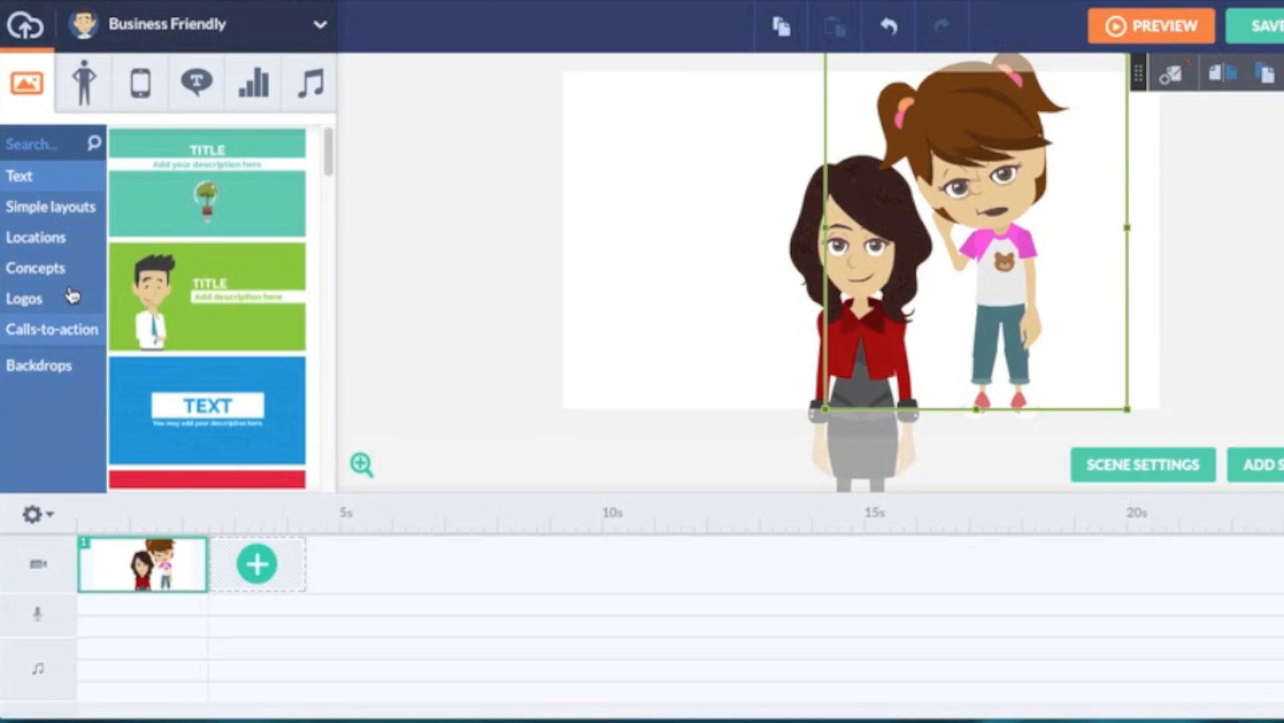
click(81, 219)
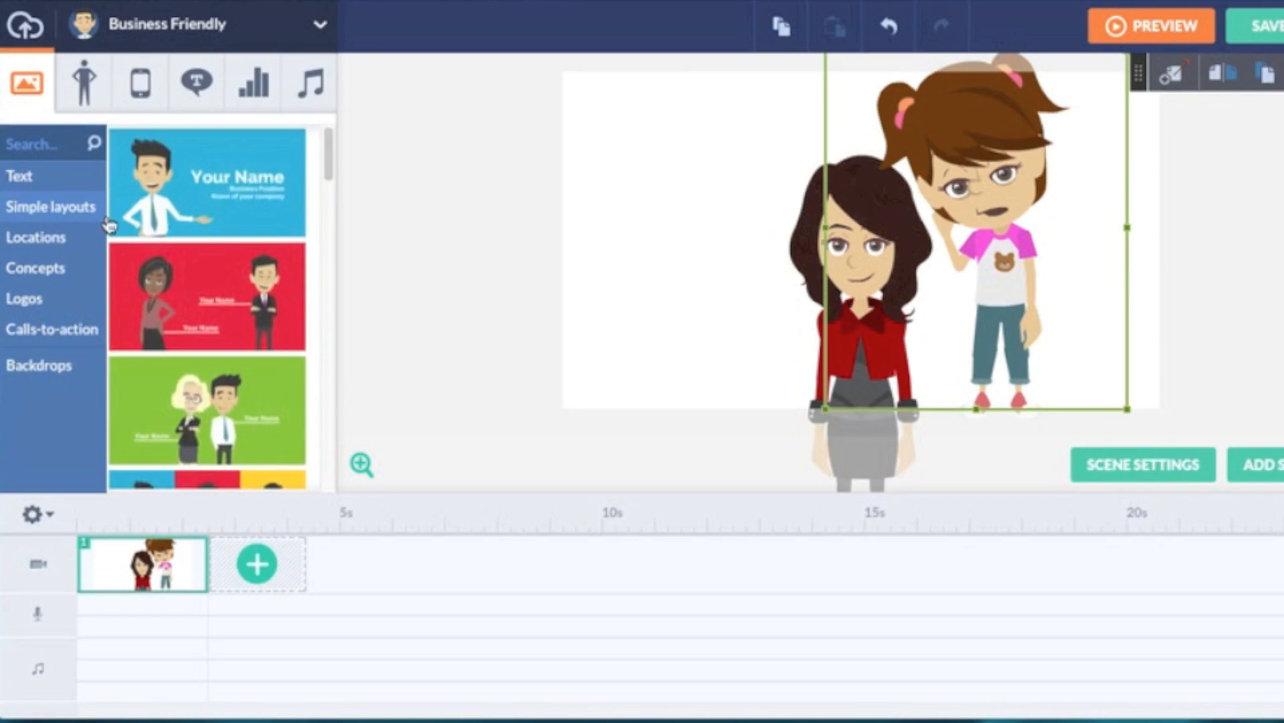
drag(332, 162, 332, 418)
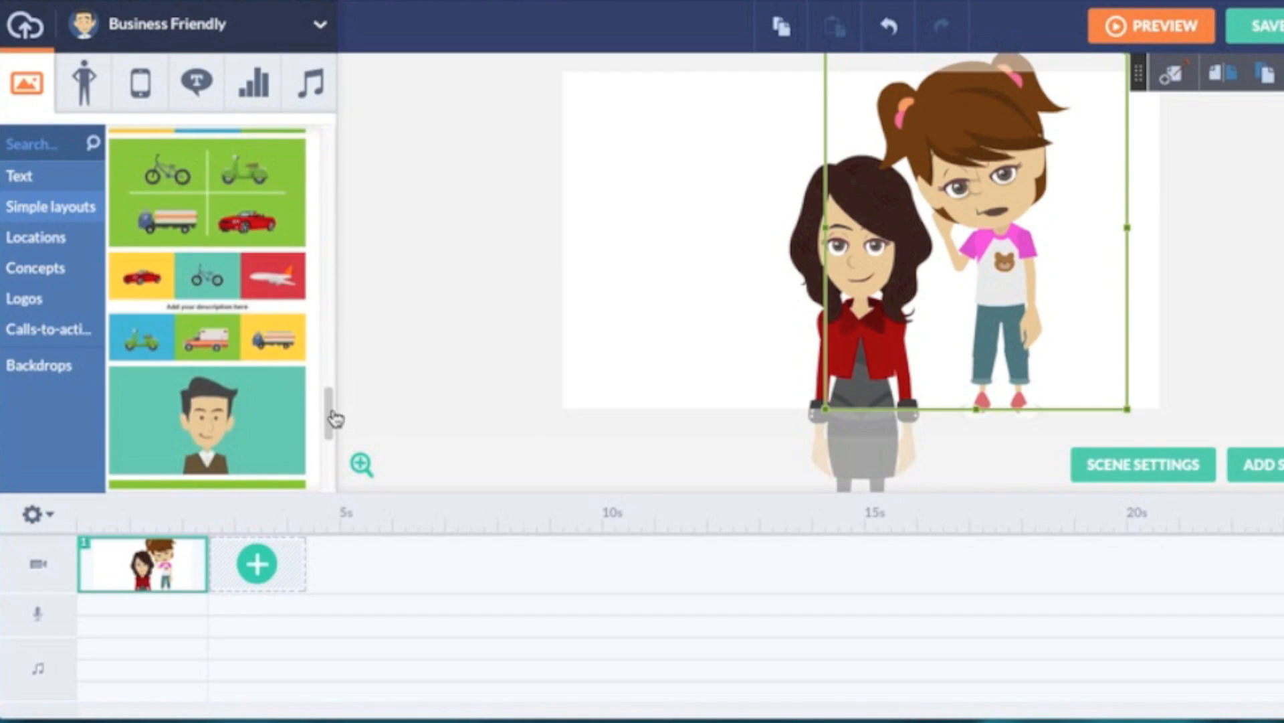
click(275, 181)
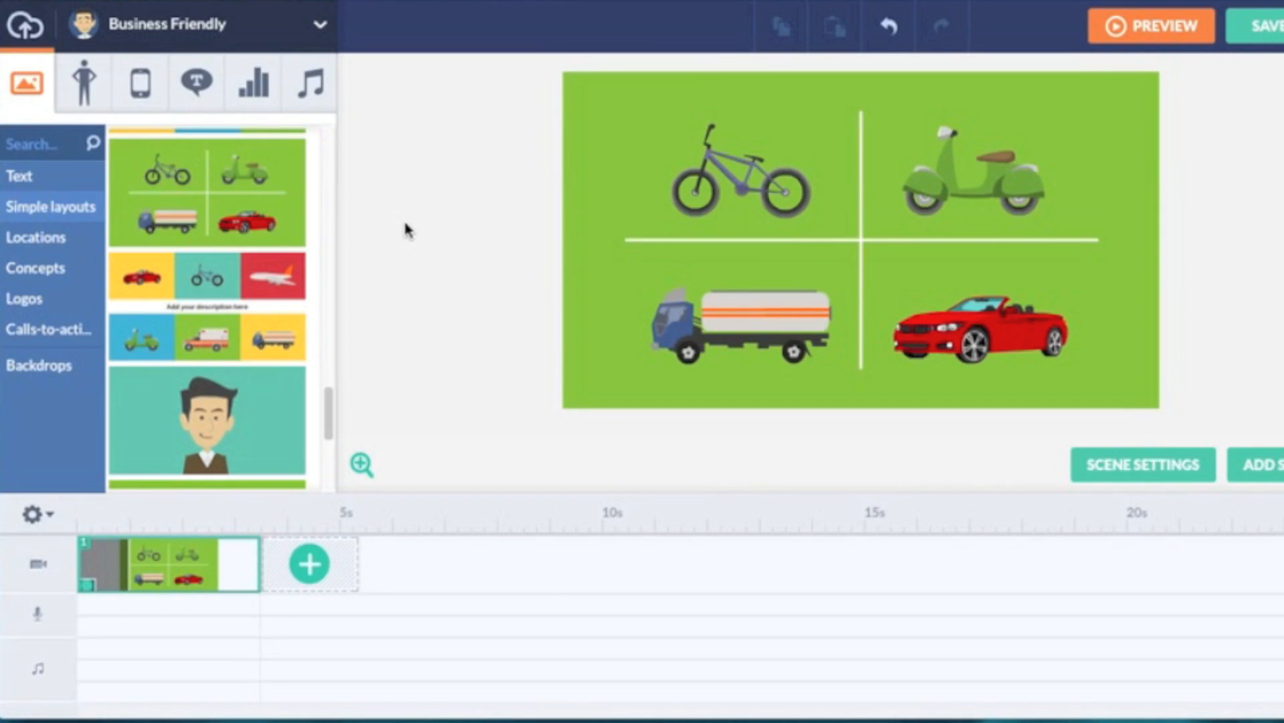
- Examine the enter and exit settings of the vehicle props and the entrance styles available for the green scooter
click(786, 318)
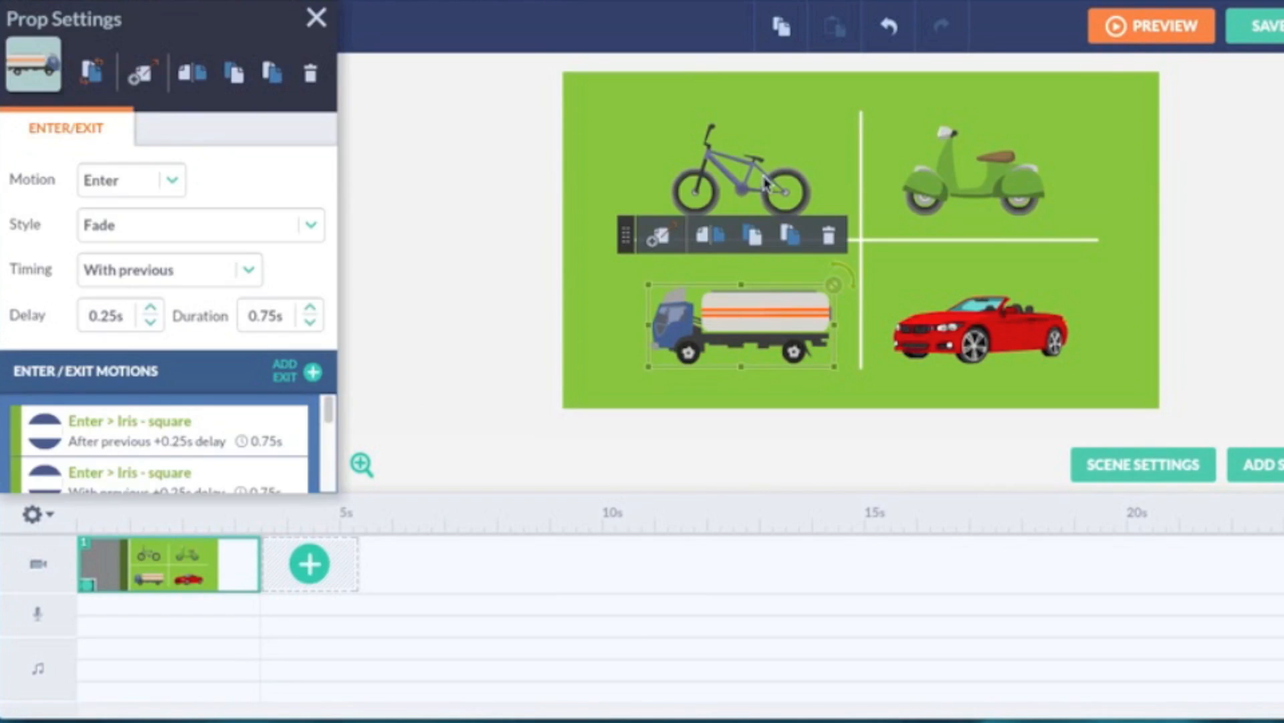
click(764, 184)
click(797, 184)
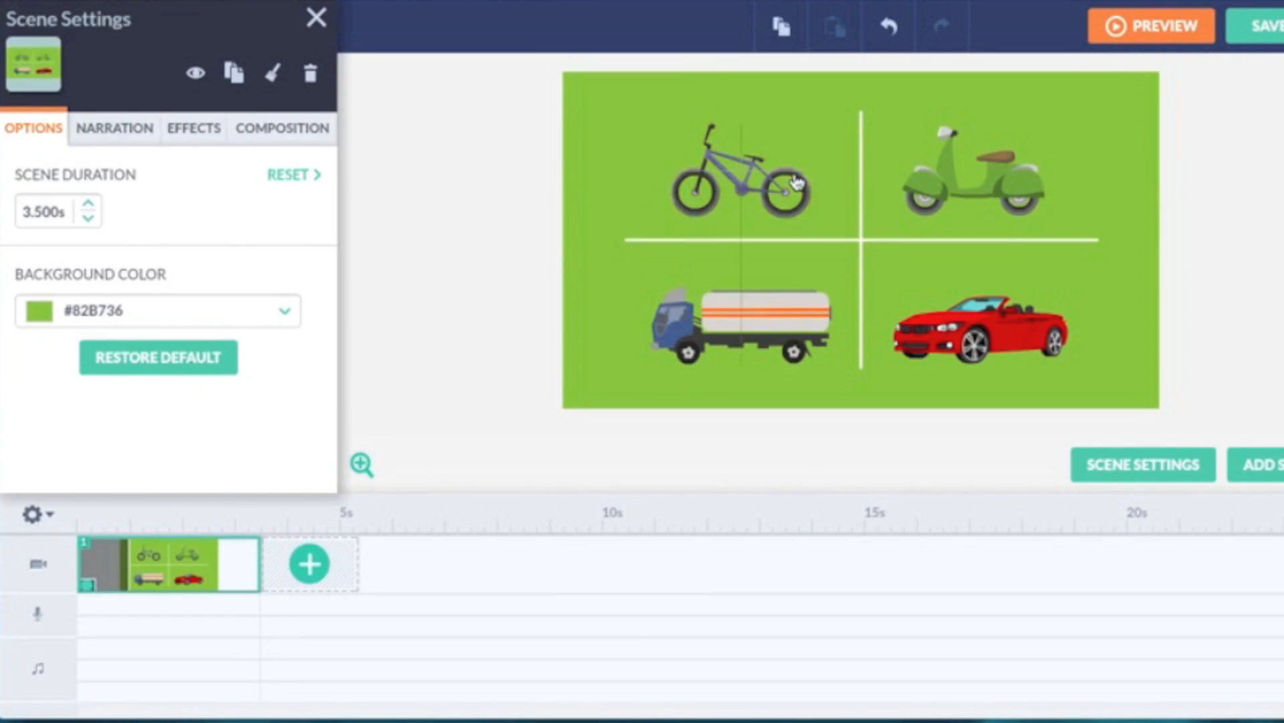
click(1022, 196)
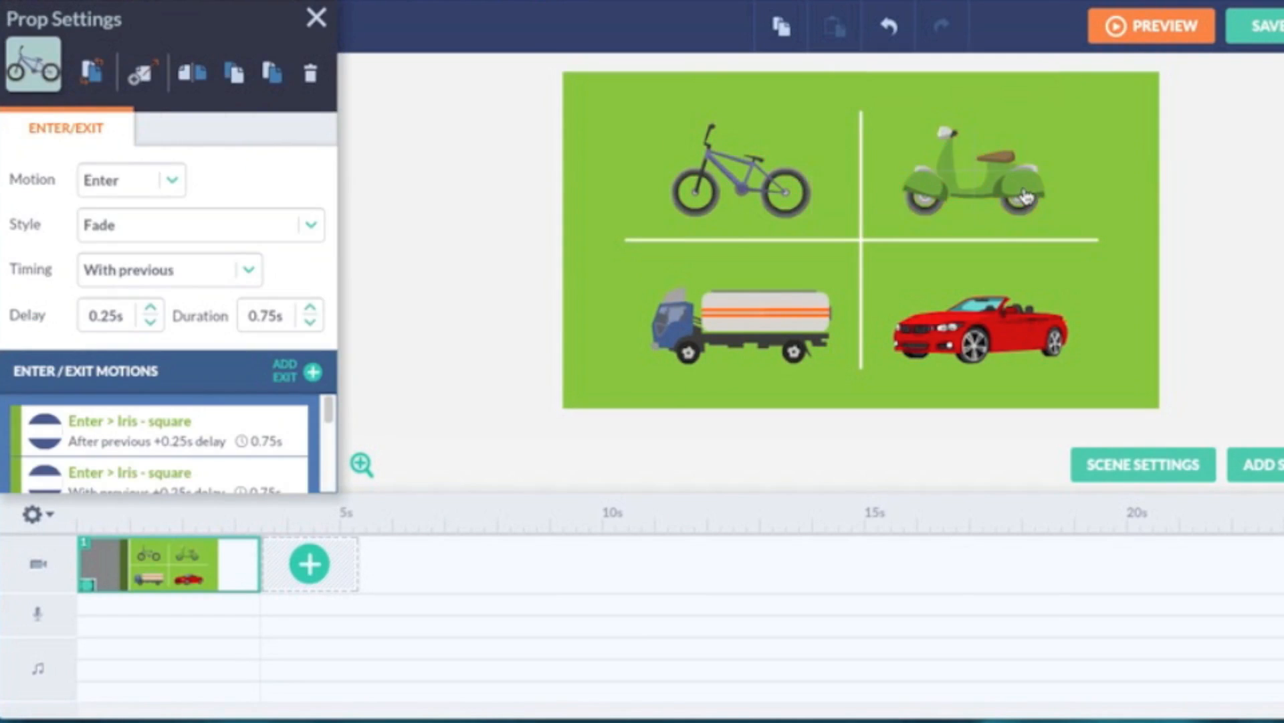
click(1025, 332)
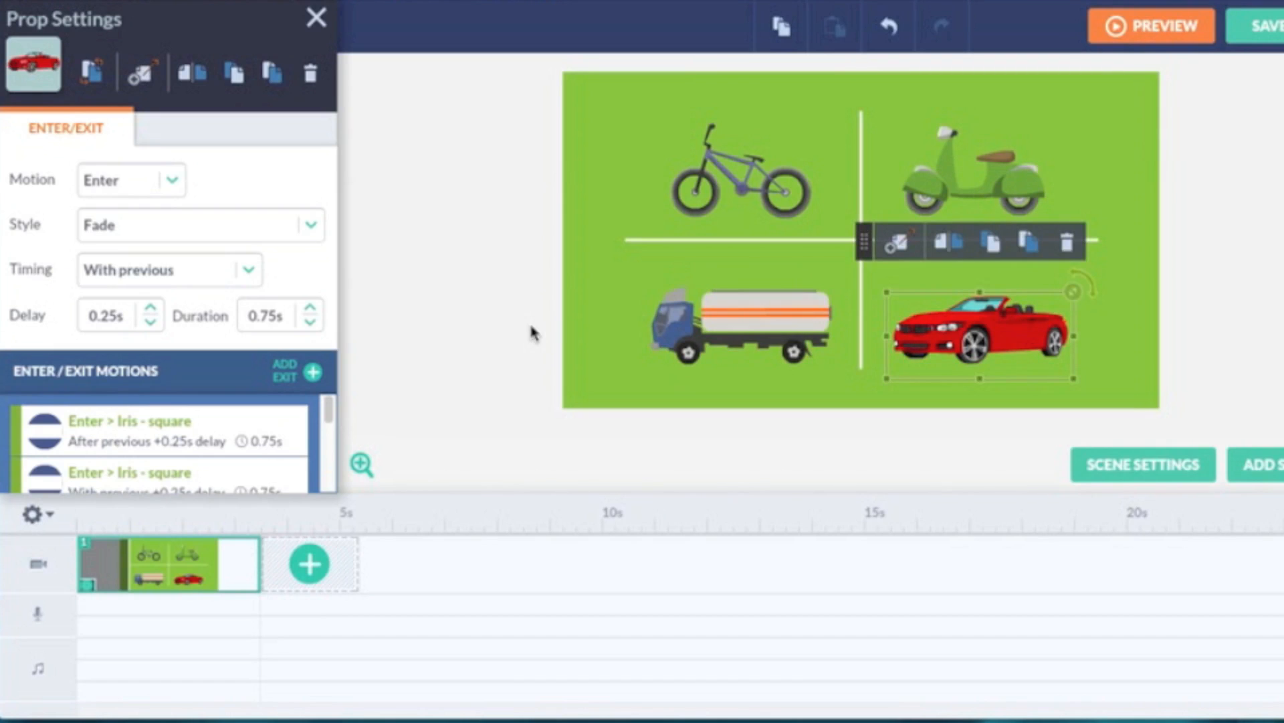
click(1015, 188)
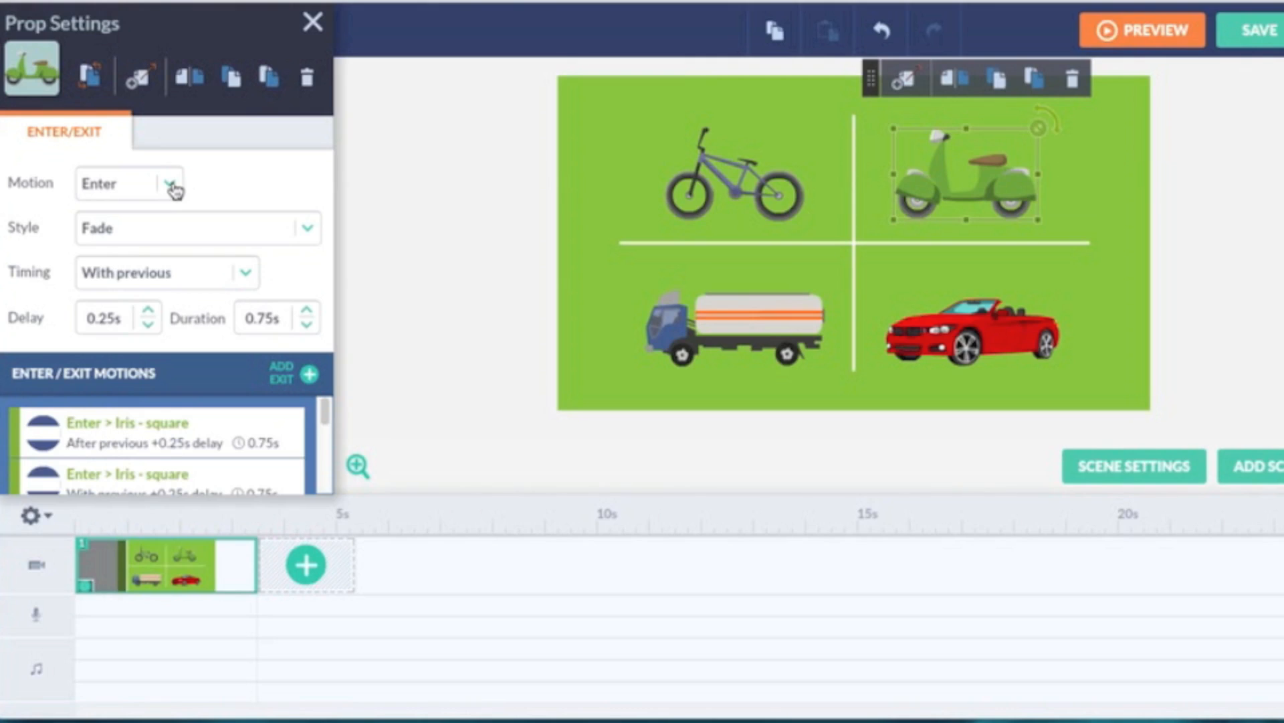
click(309, 234)
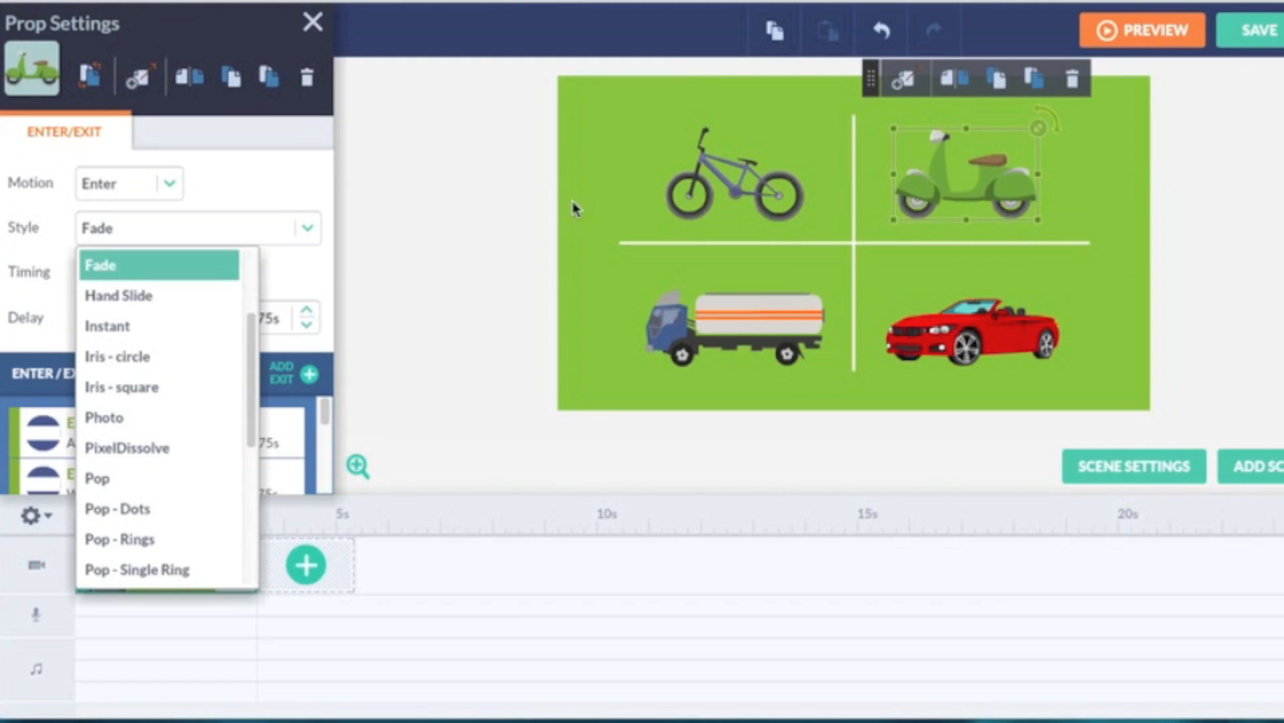
click(489, 202)
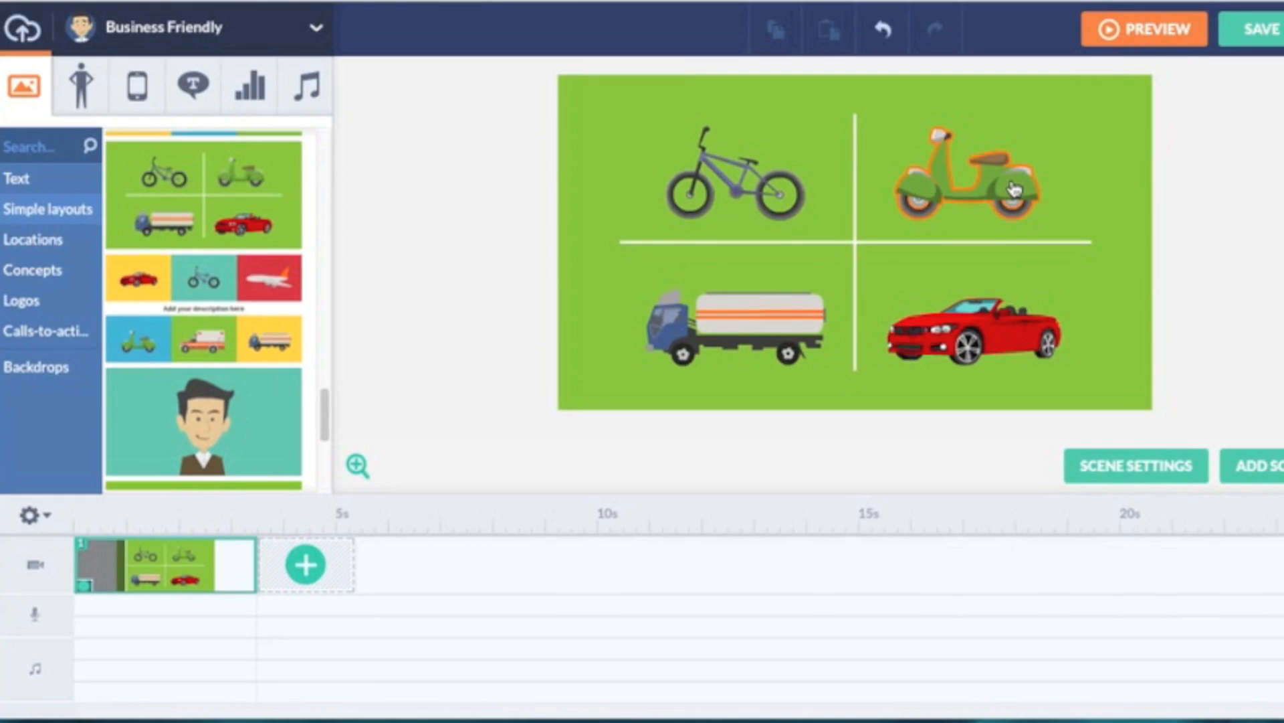
- Replace the vehicle scene with the blue character starter from Simple layouts that reads "Your Name"
drag(324, 394, 324, 137)
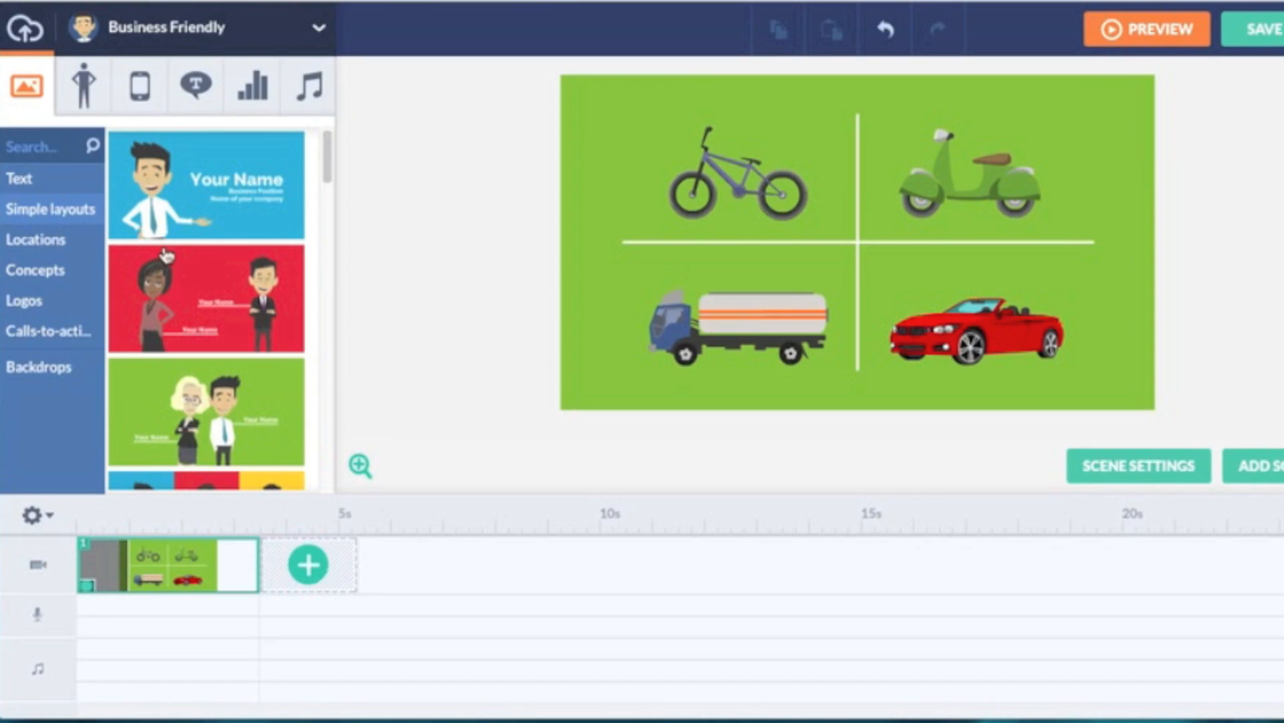
click(257, 202)
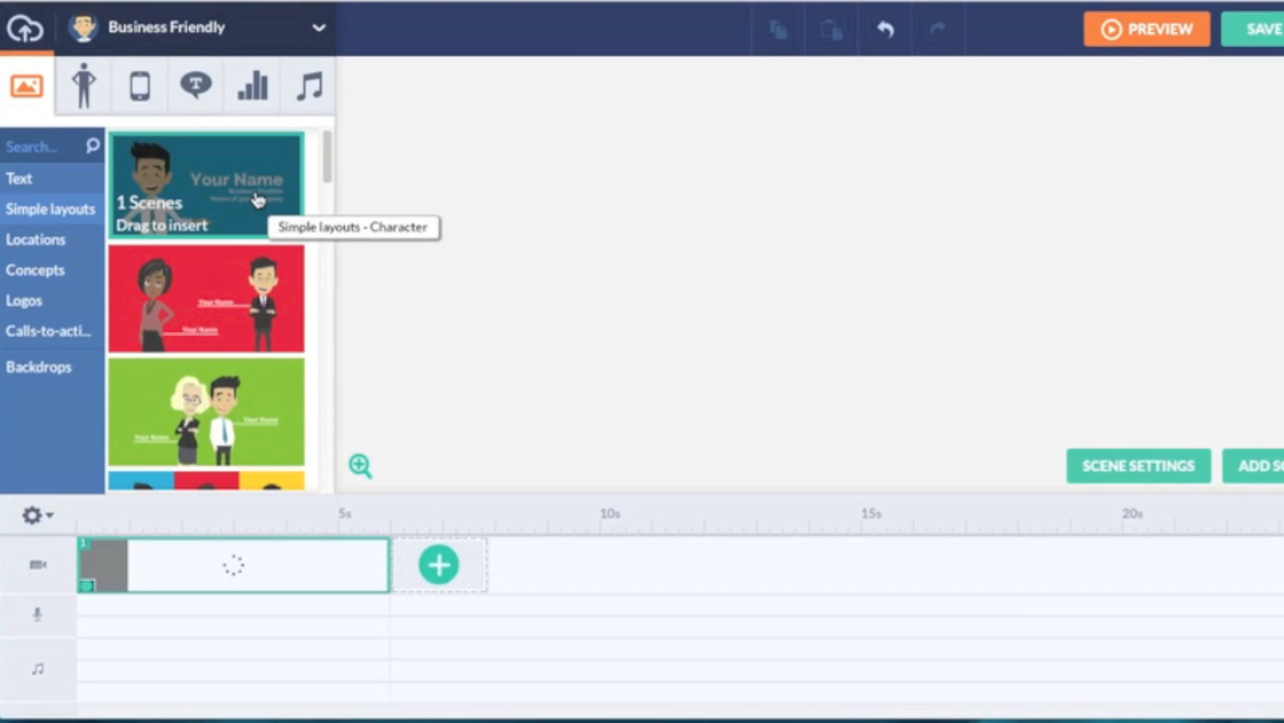
- Apply the office cubicle starter from Locations and replace it with the reception desk starter with red chairs
click(59, 248)
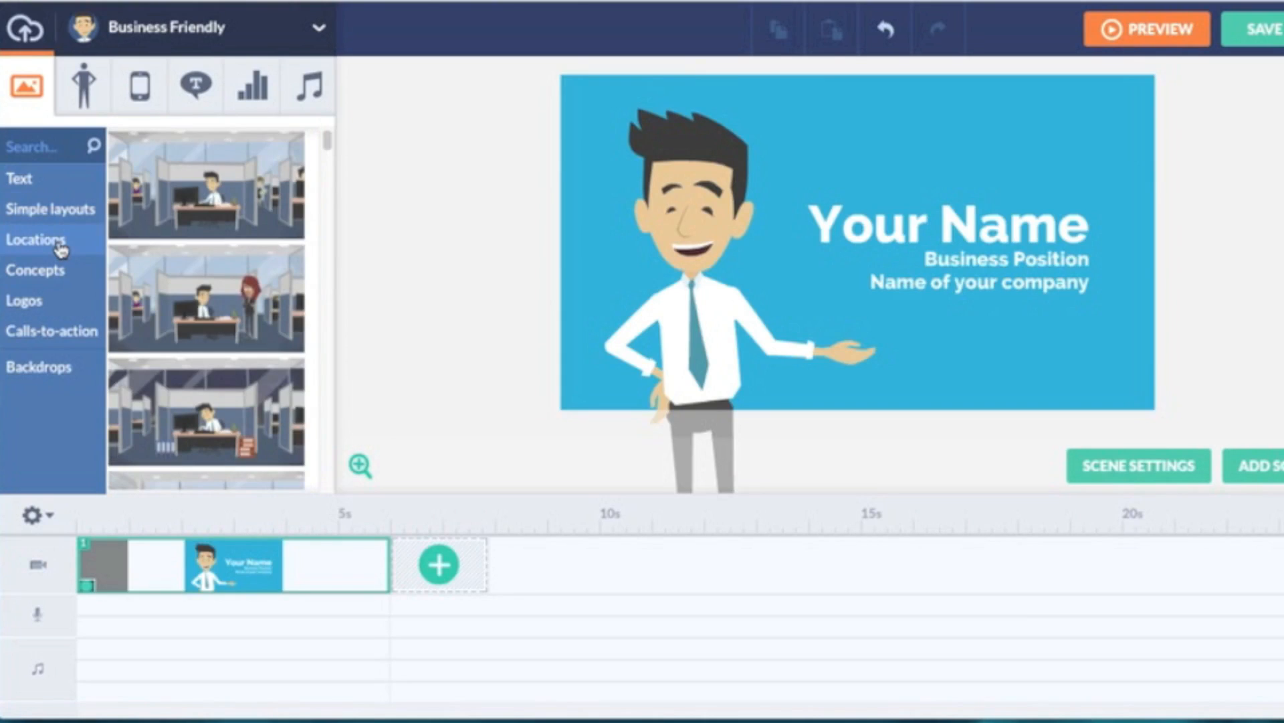
click(249, 186)
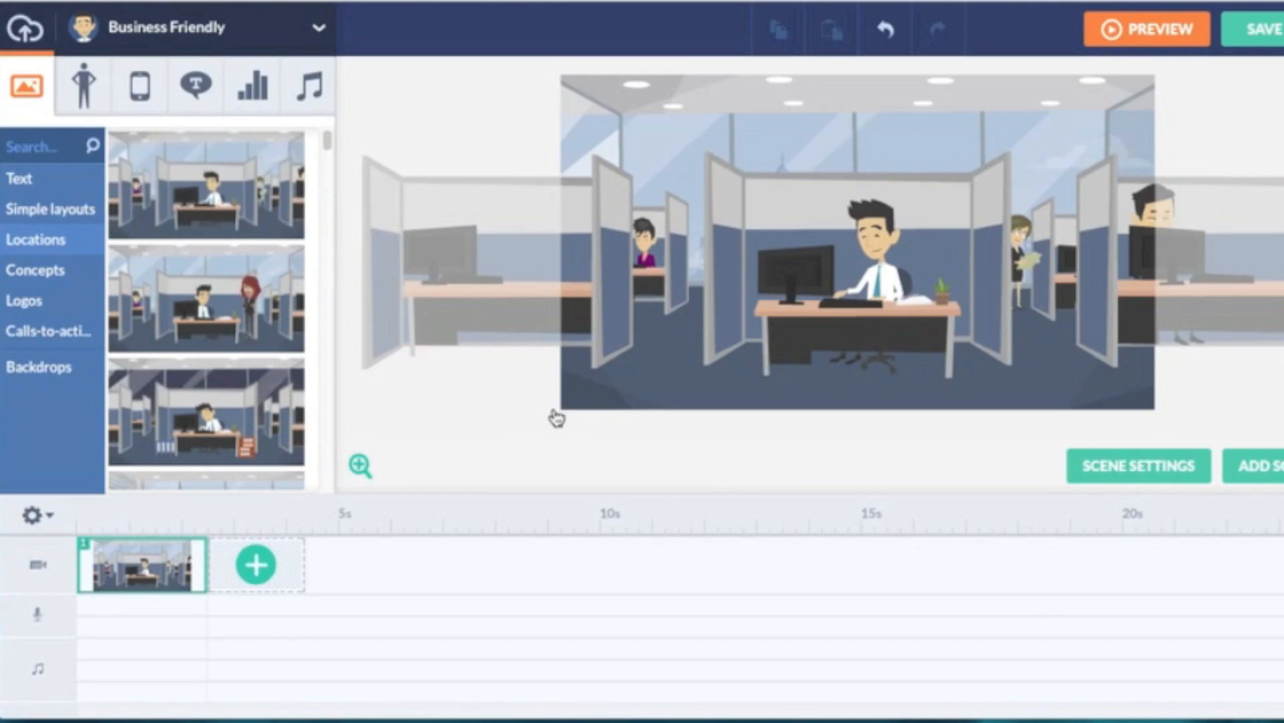
click(950, 305)
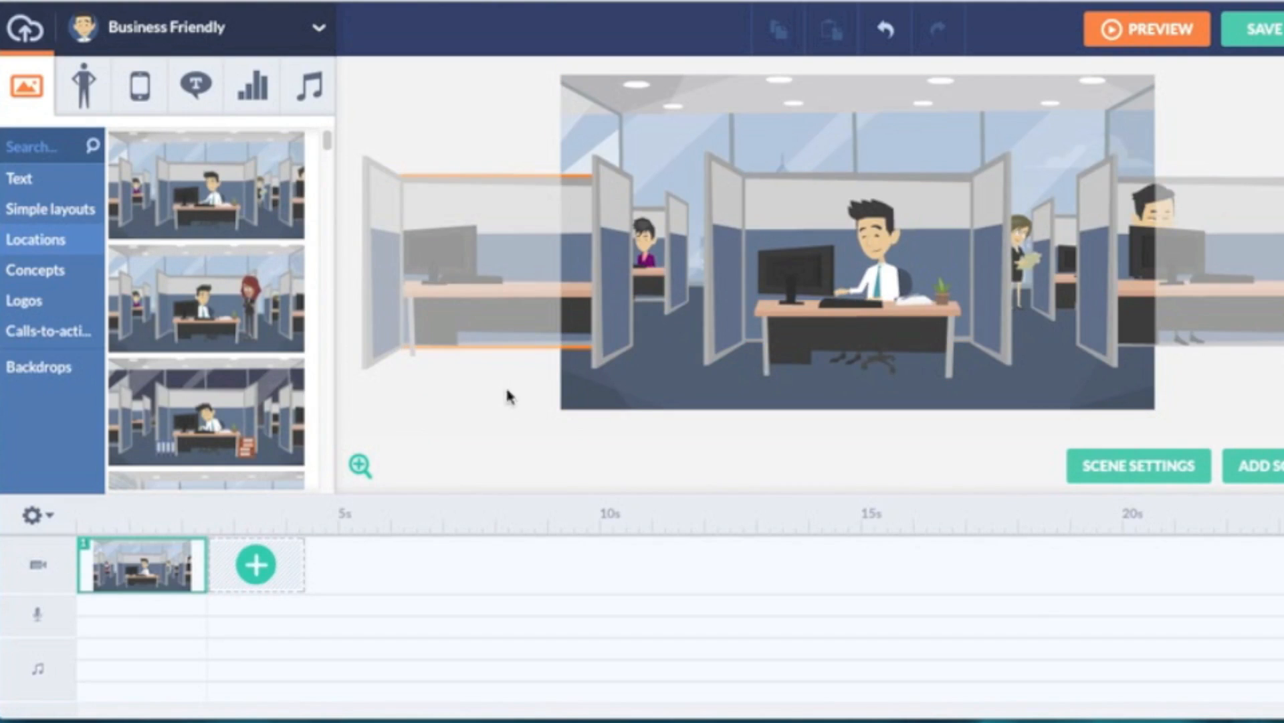
scroll(333, 201, down, 3)
click(223, 201)
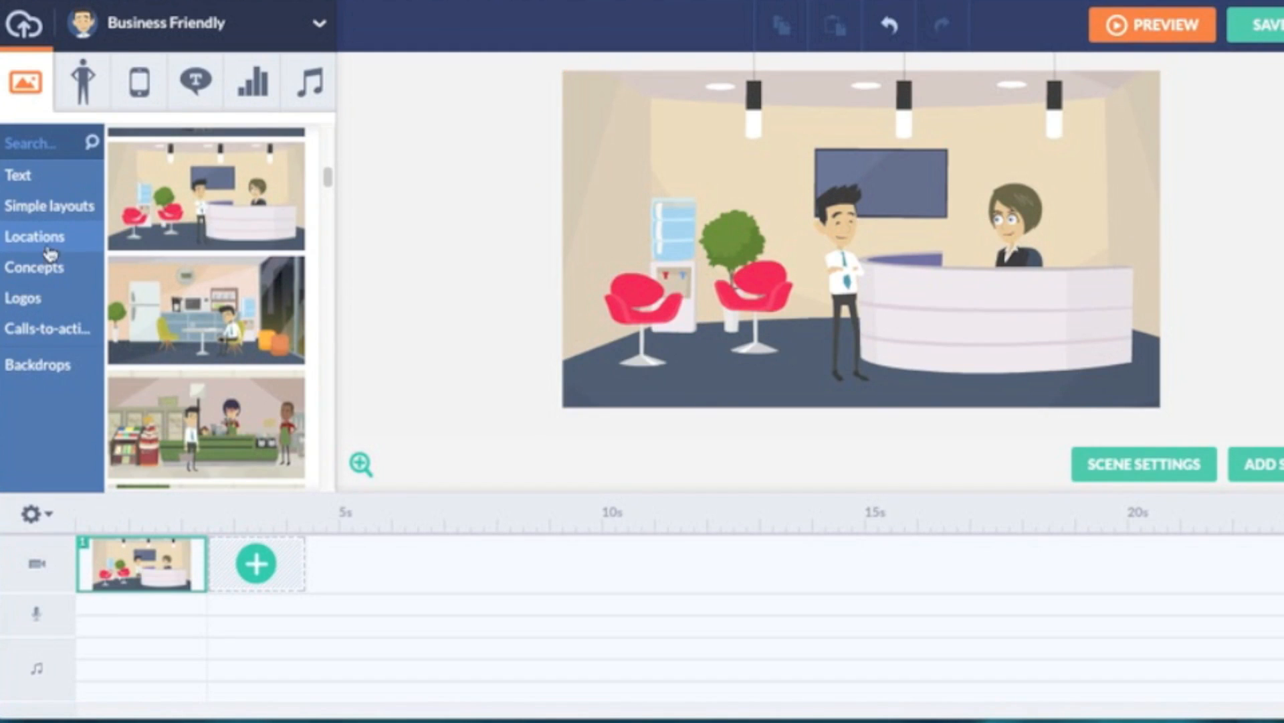
- Replace the reception scene with the Concepts starter showing a man under a blue umbrella between two people in the rain
click(48, 269)
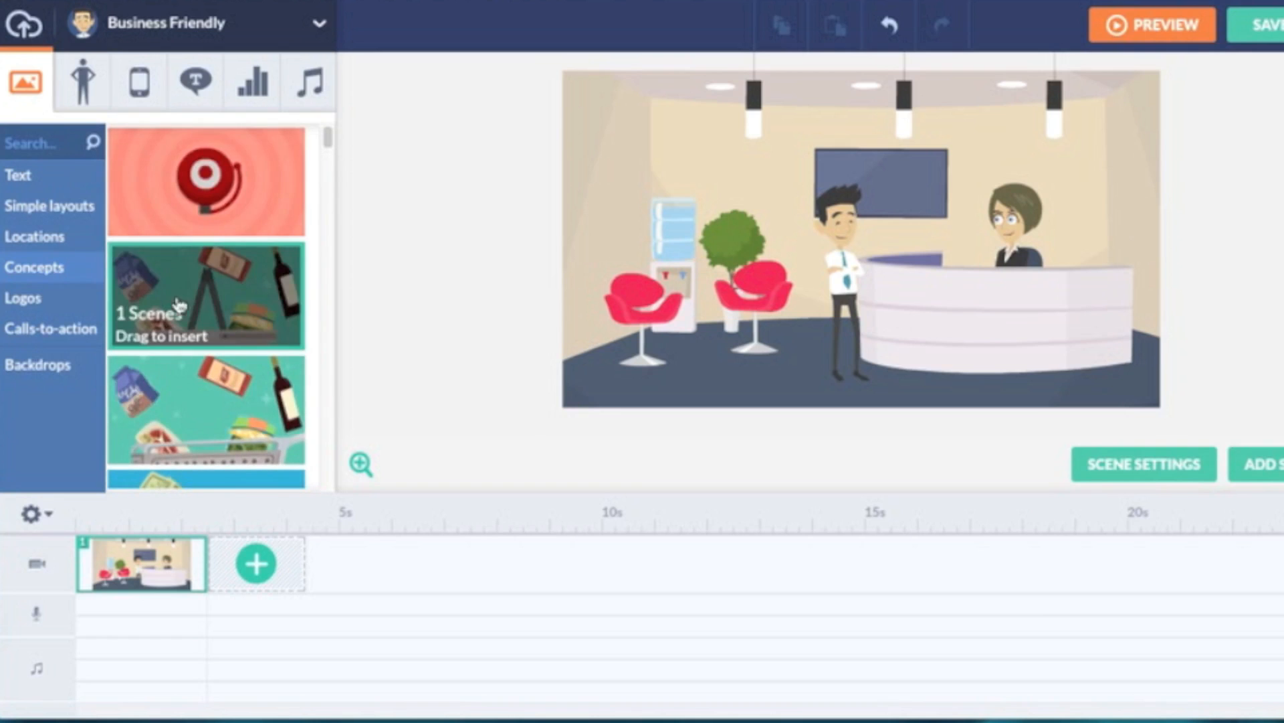
drag(234, 294, 240, 297)
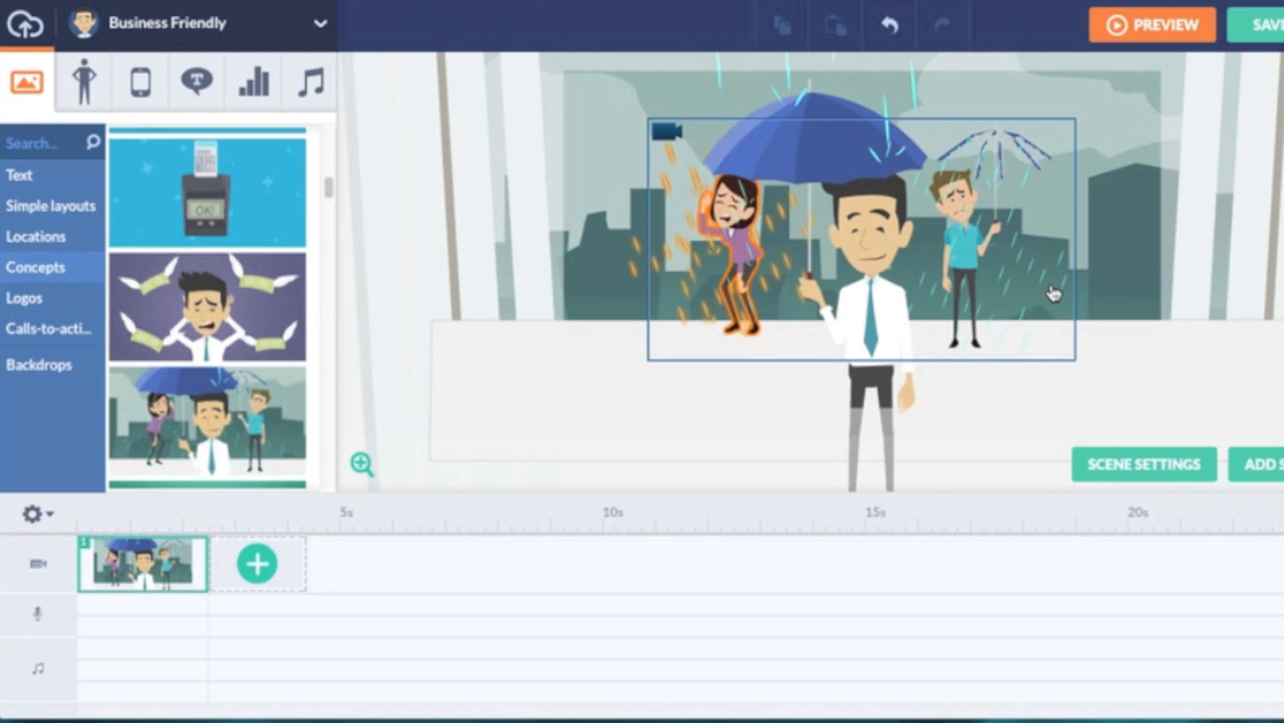
- Swap the man under the blue umbrella for the custom woman with long dark hair and a red jacket
click(886, 342)
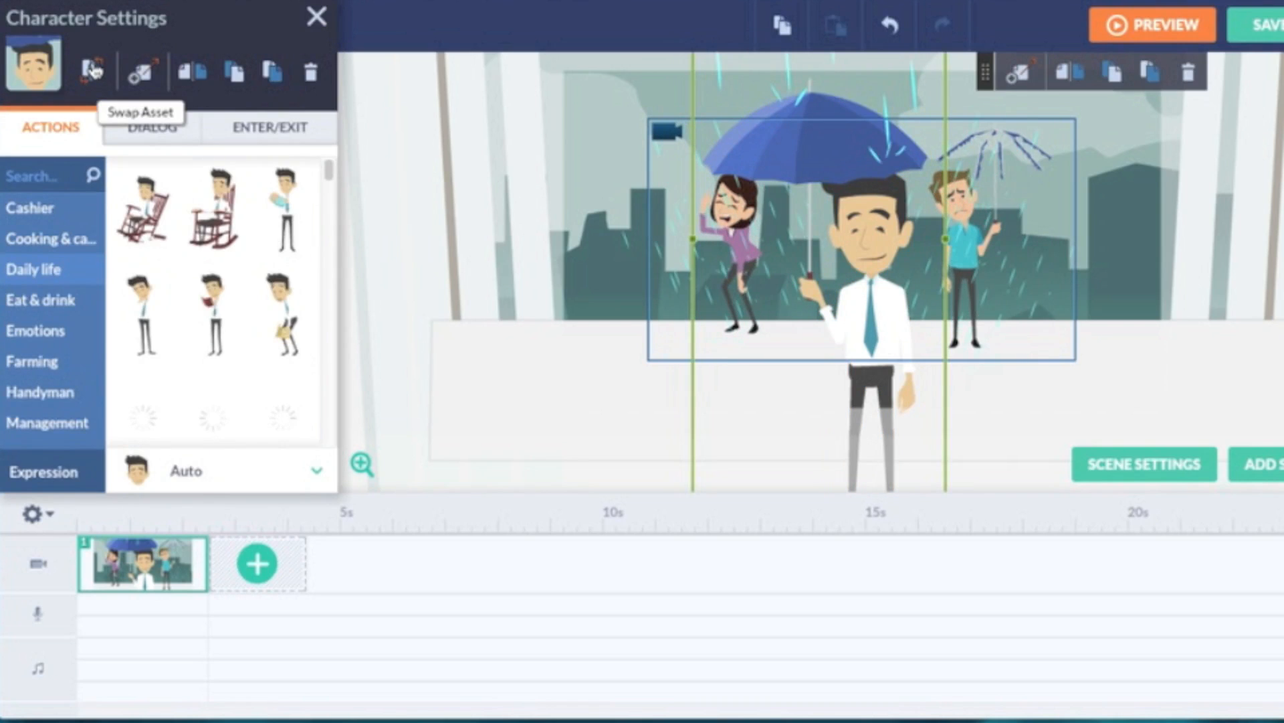
click(92, 71)
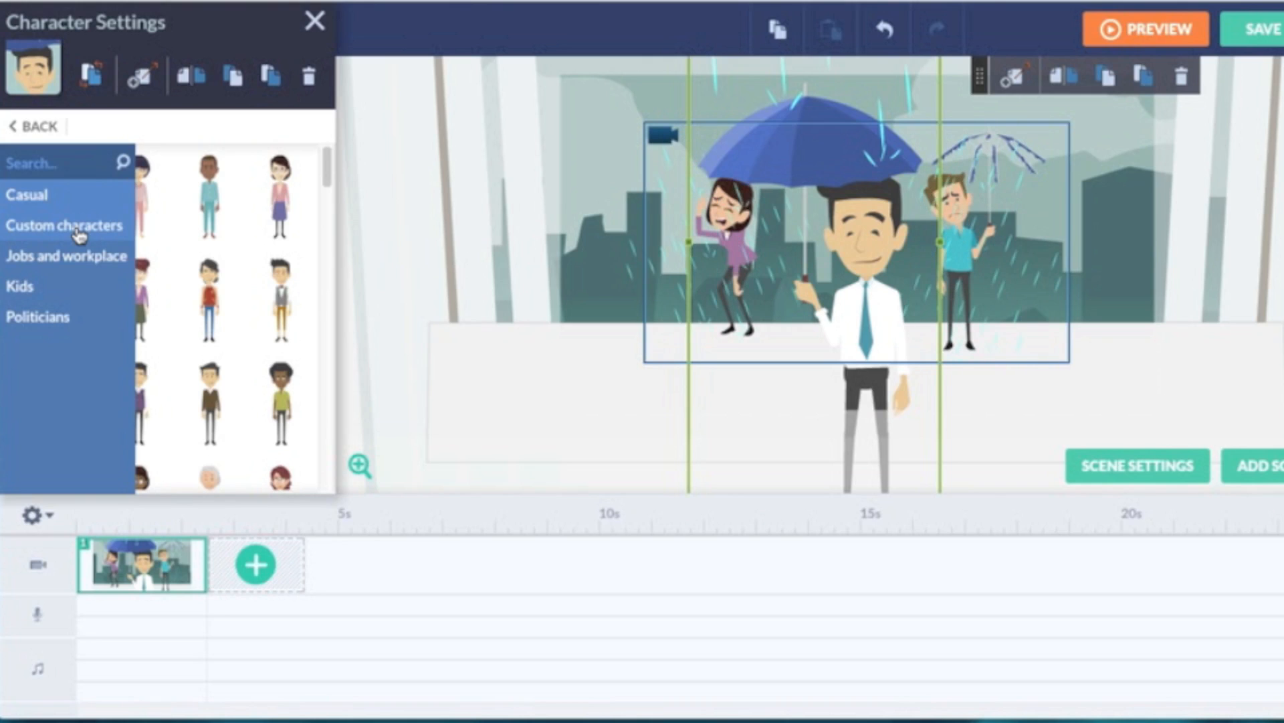
click(75, 229)
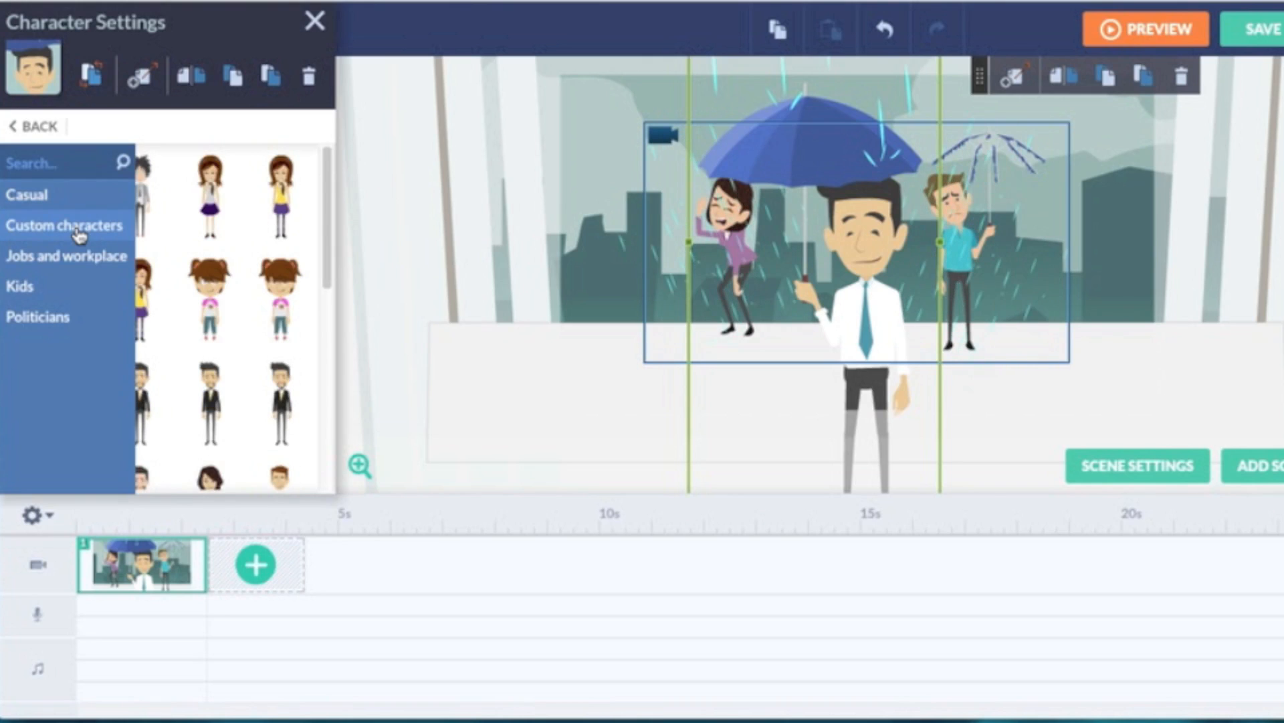
click(327, 416)
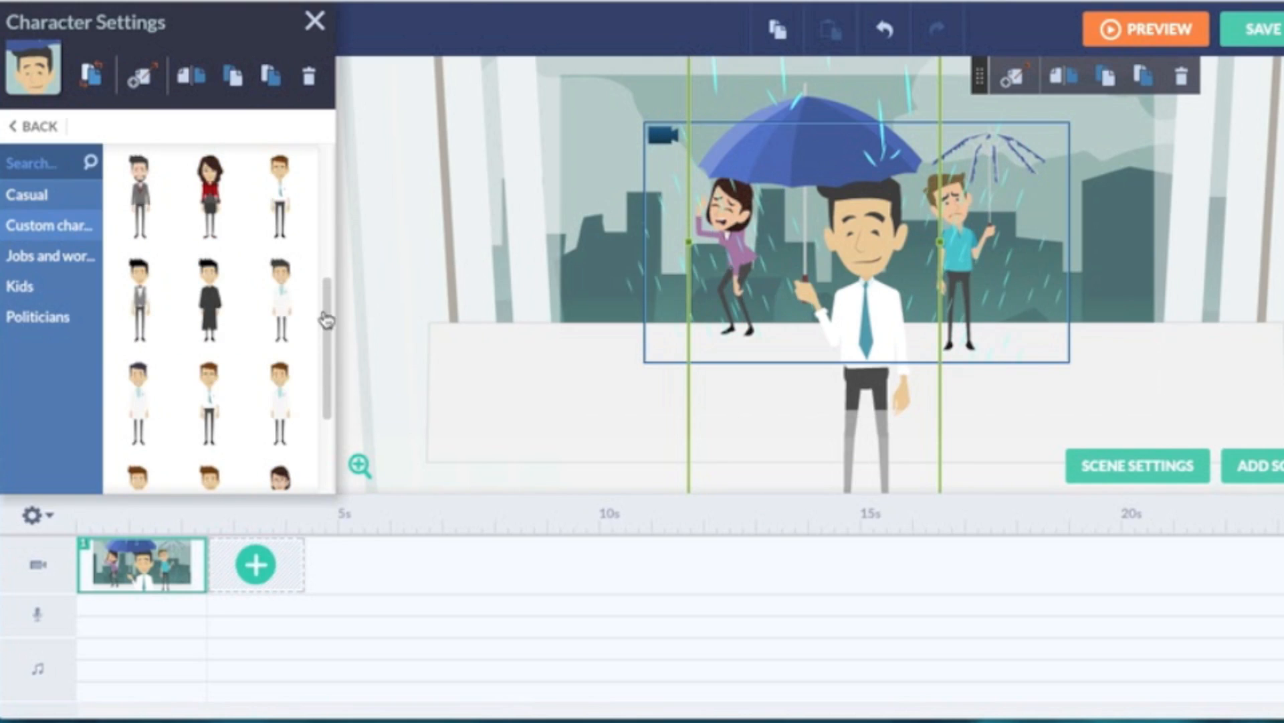
click(213, 202)
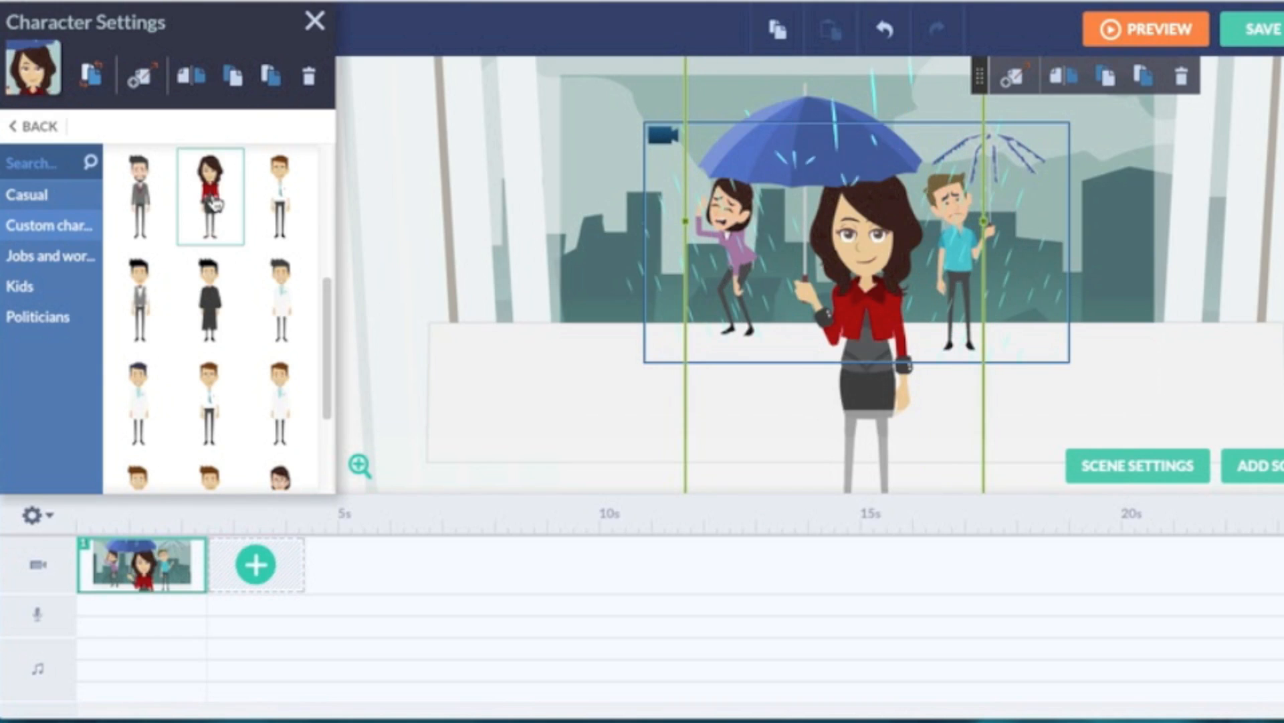
- Replace the rainy umbrella scene with the "Fan Us On Facebook" starter from Calls-to-action
click(736, 250)
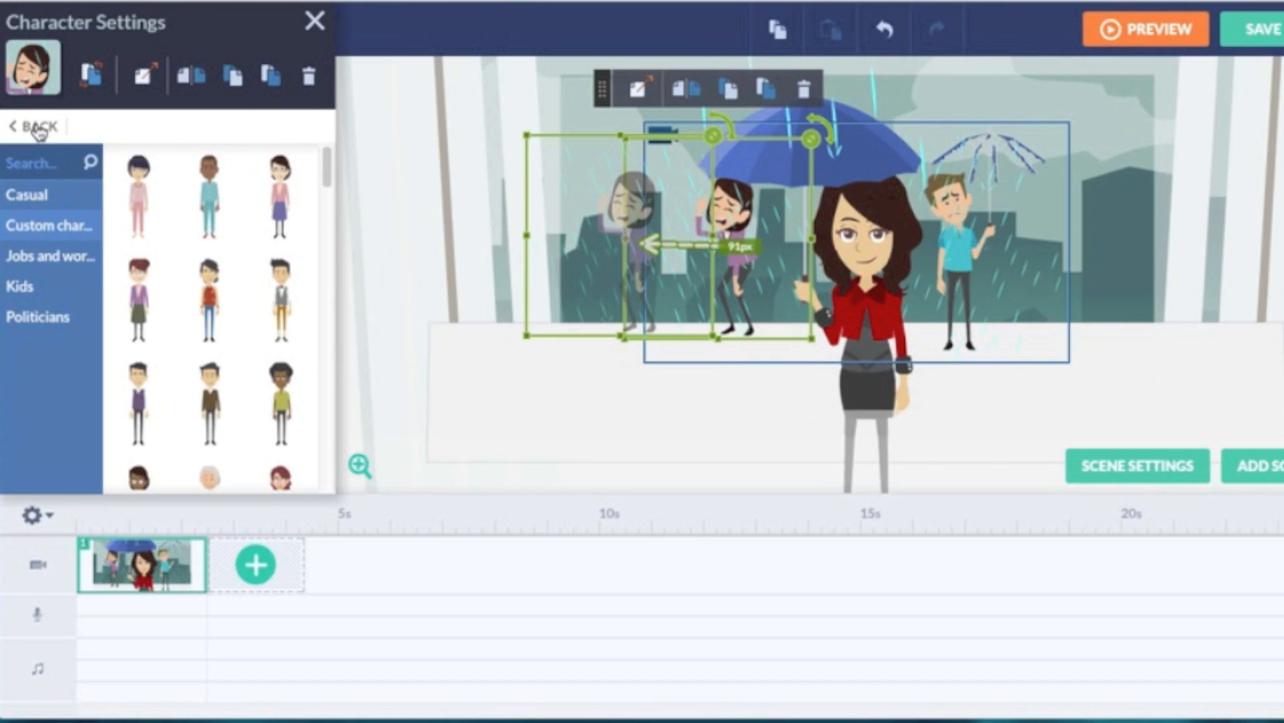
click(314, 24)
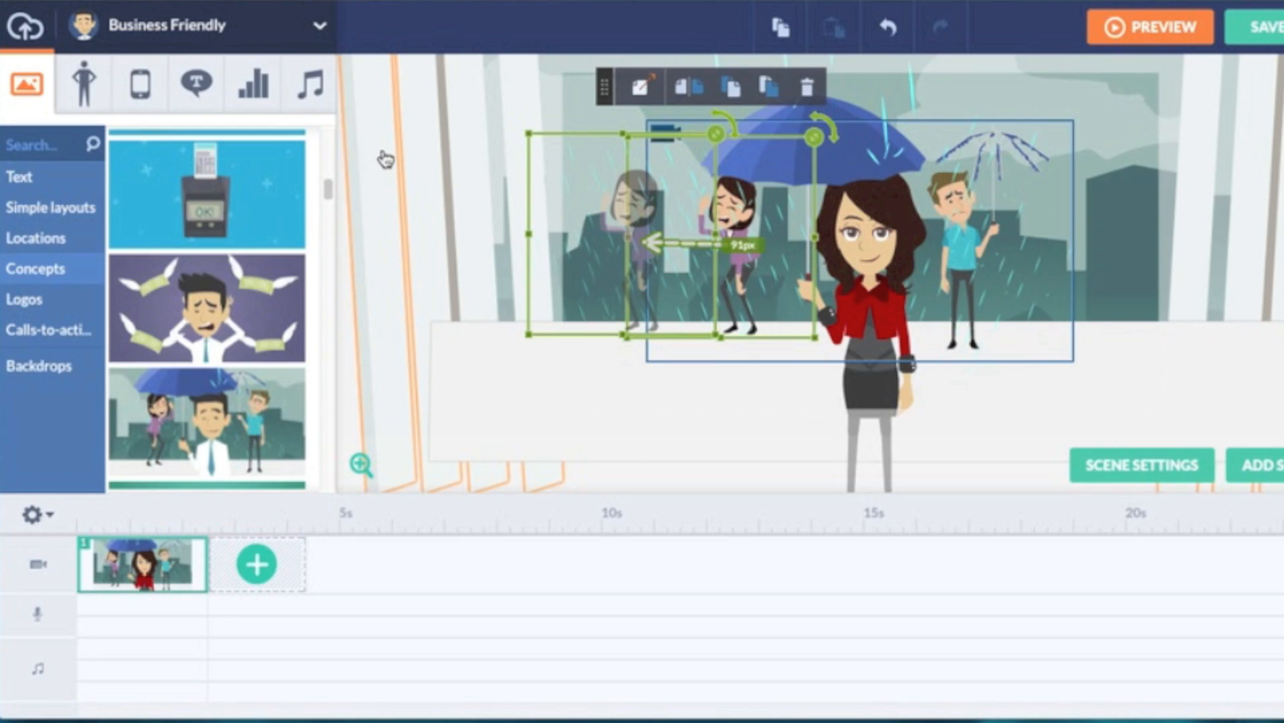
click(52, 303)
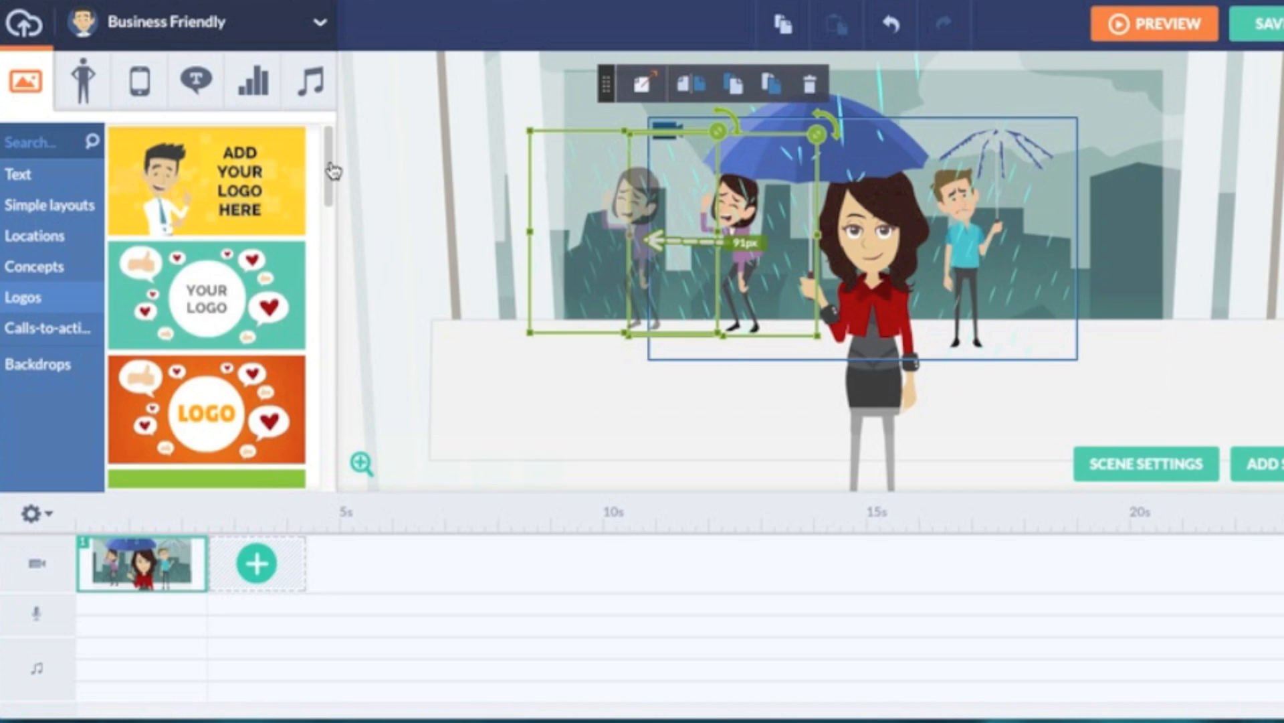
drag(330, 166, 330, 296)
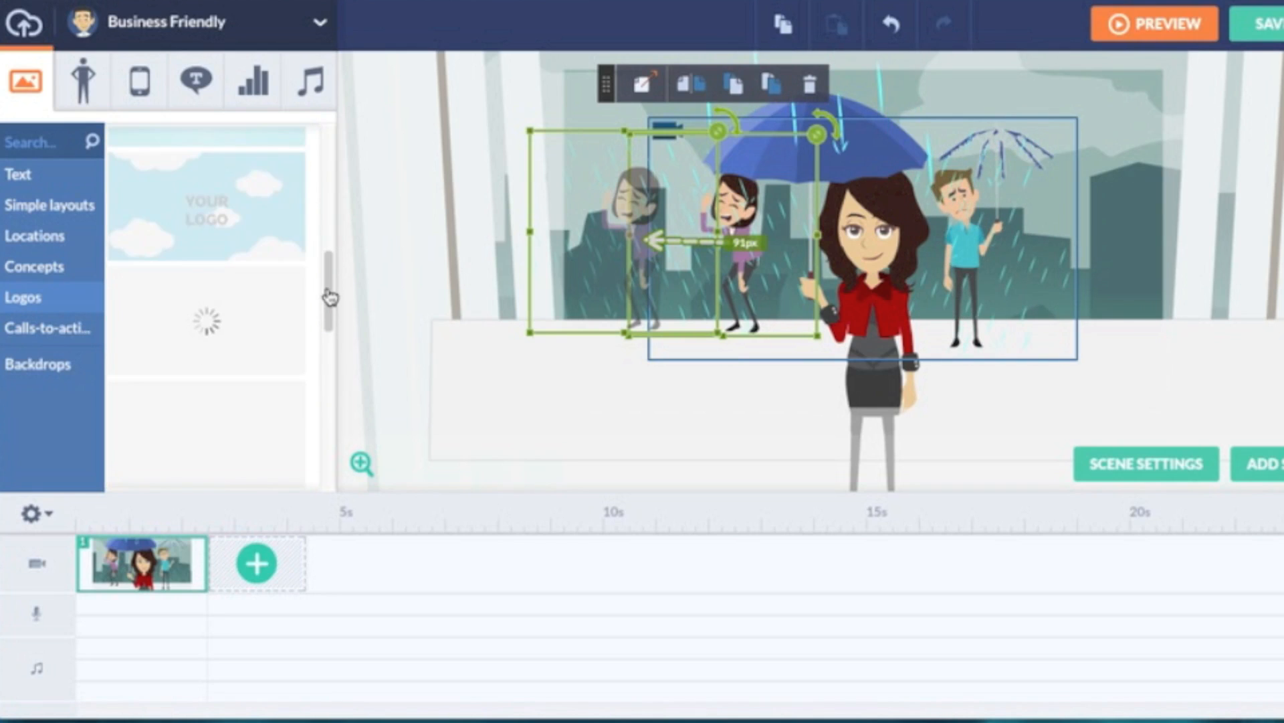
click(69, 334)
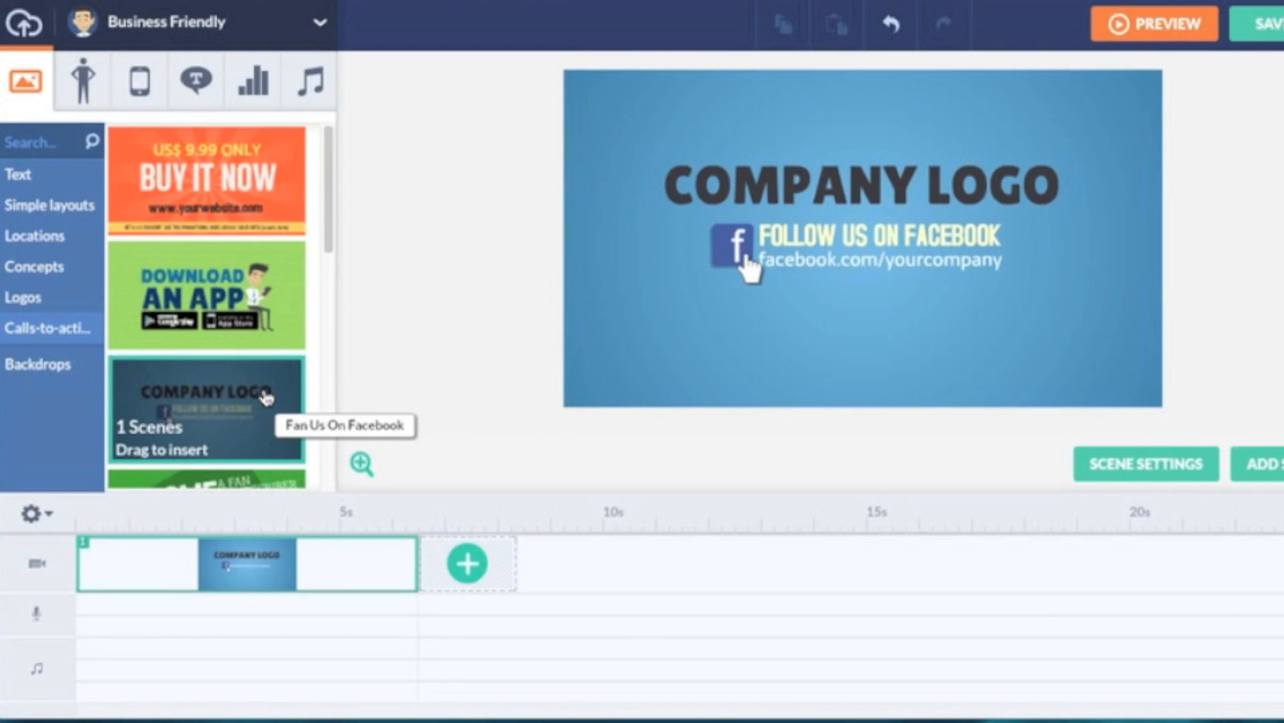
- Replace the "COMPANY LOGO" heading text with the presenter's website name ending in ".com"
click(1001, 188)
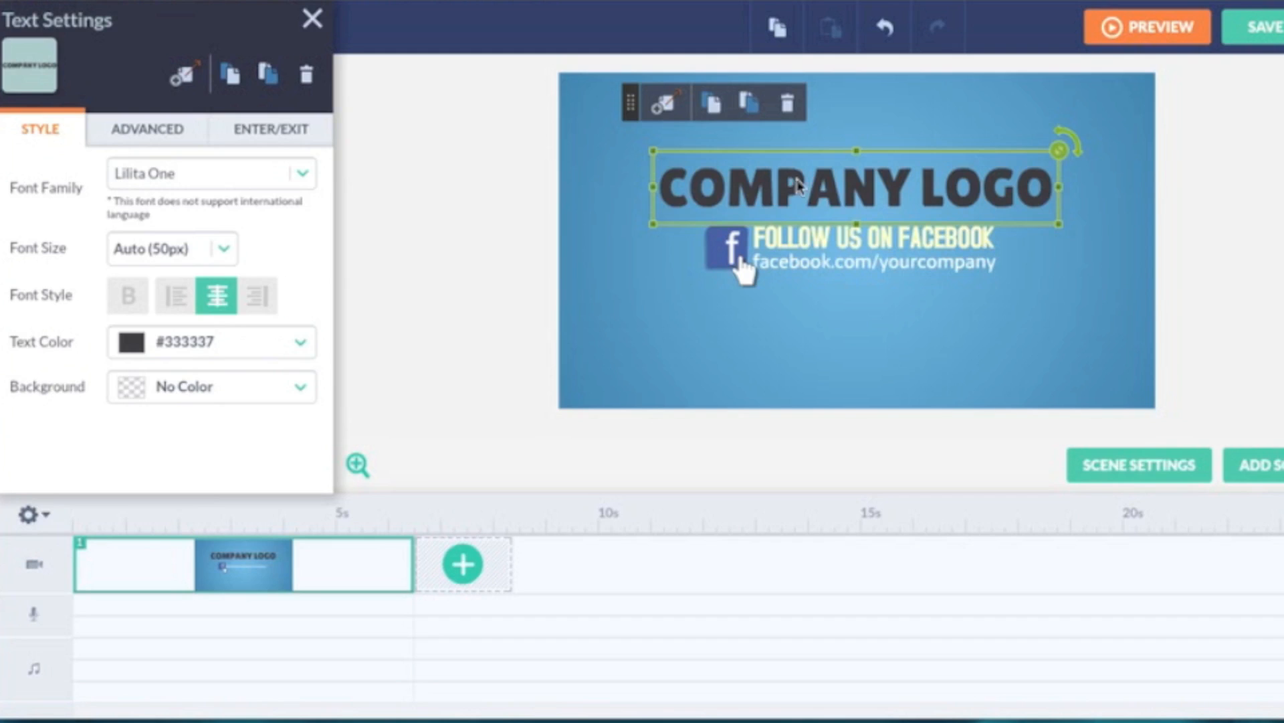
double_click(834, 195)
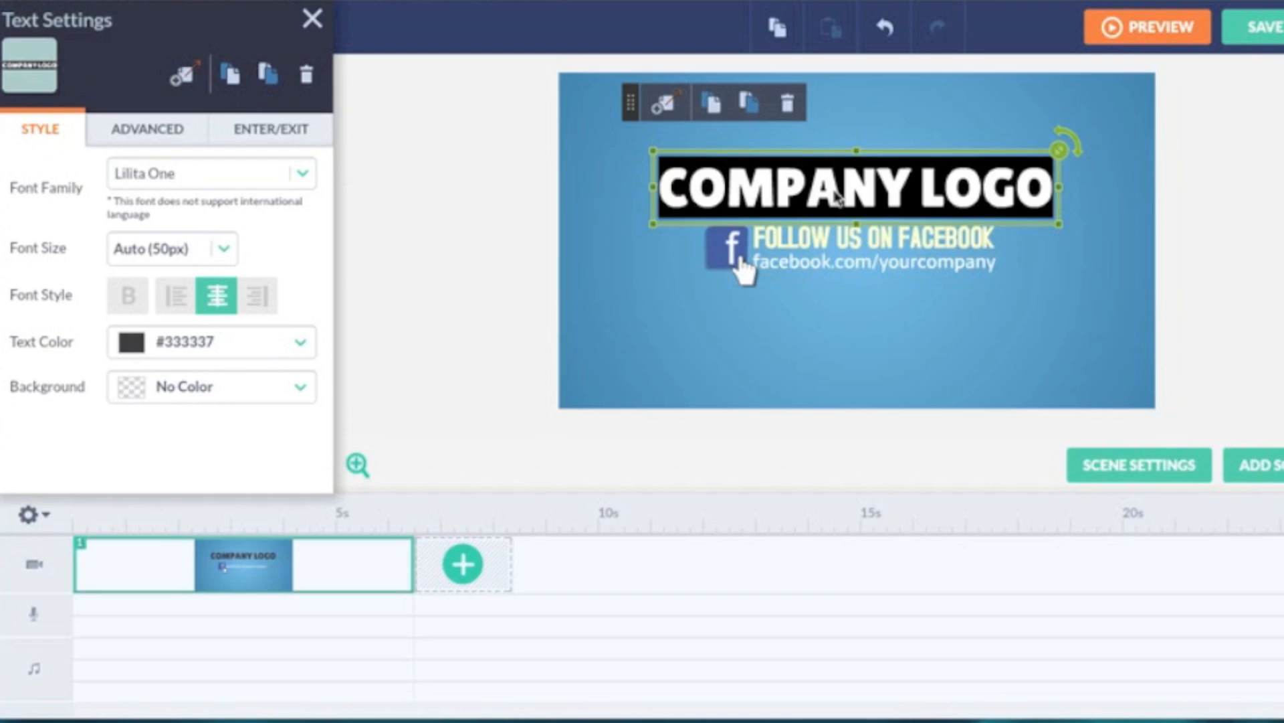
text(Phuong)
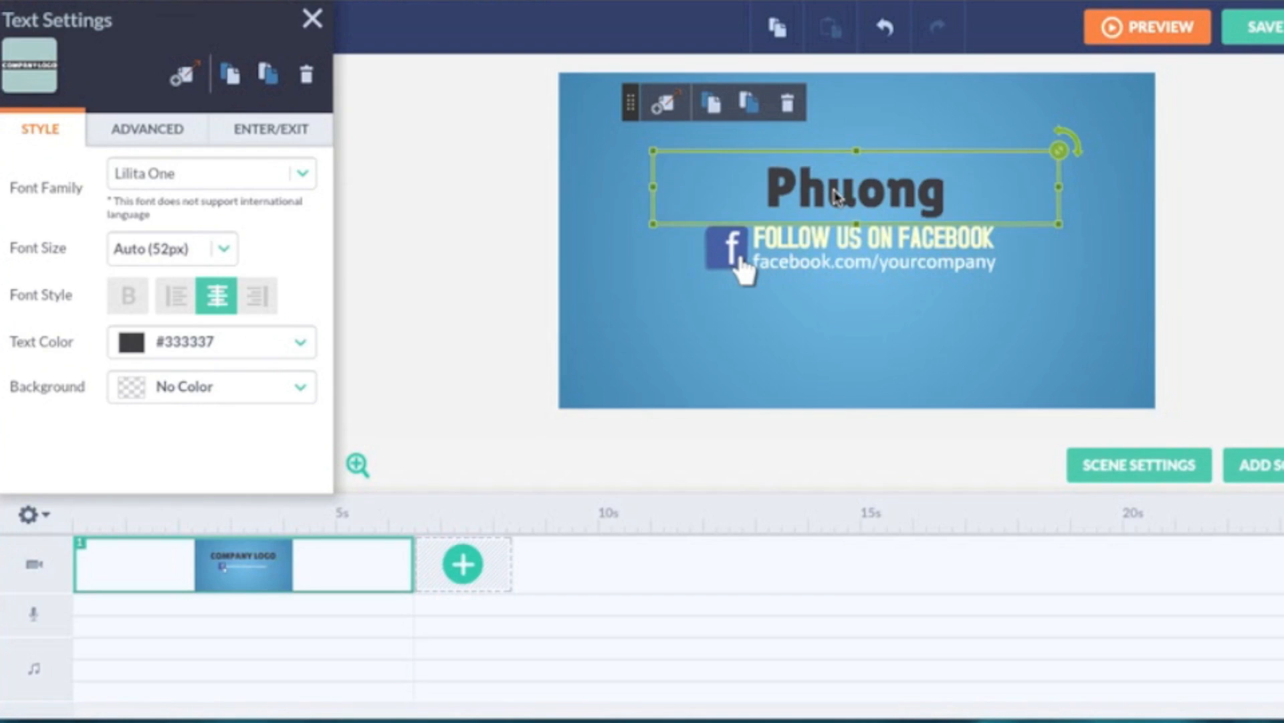
text(White.com)
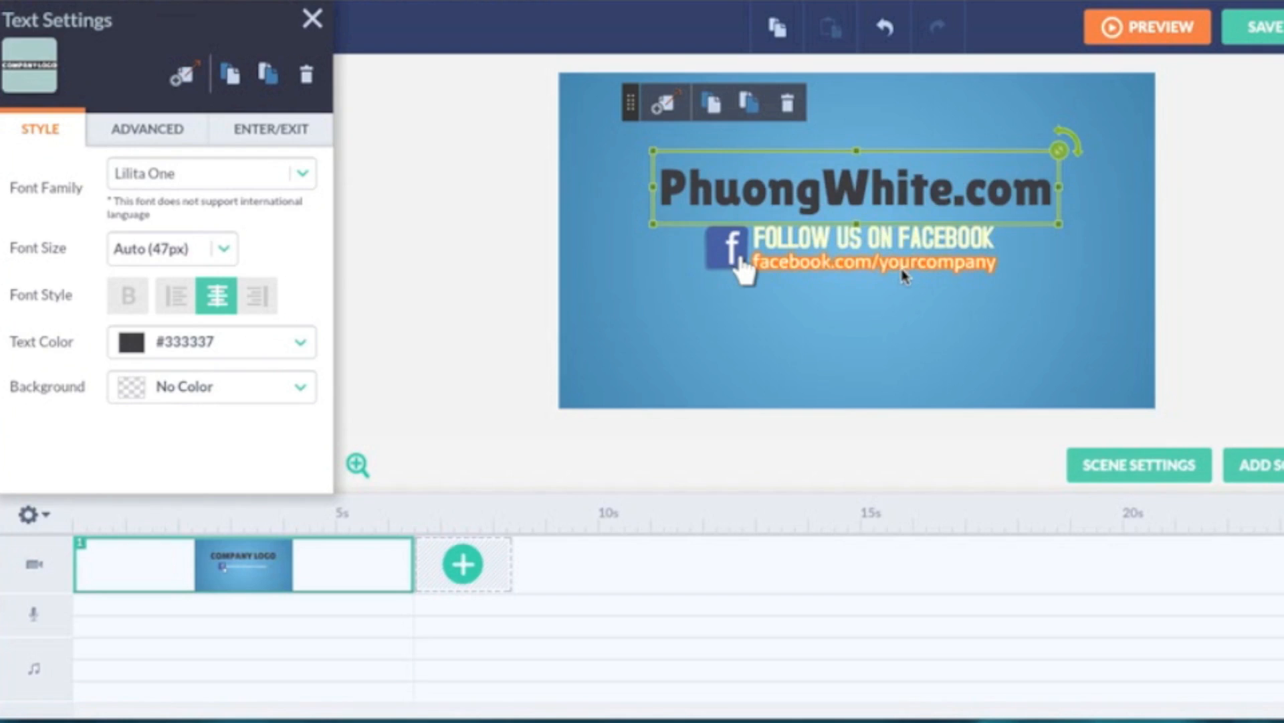
- Replace "yourcompany" in the facebook.com address line with the presenter's page name
click(947, 271)
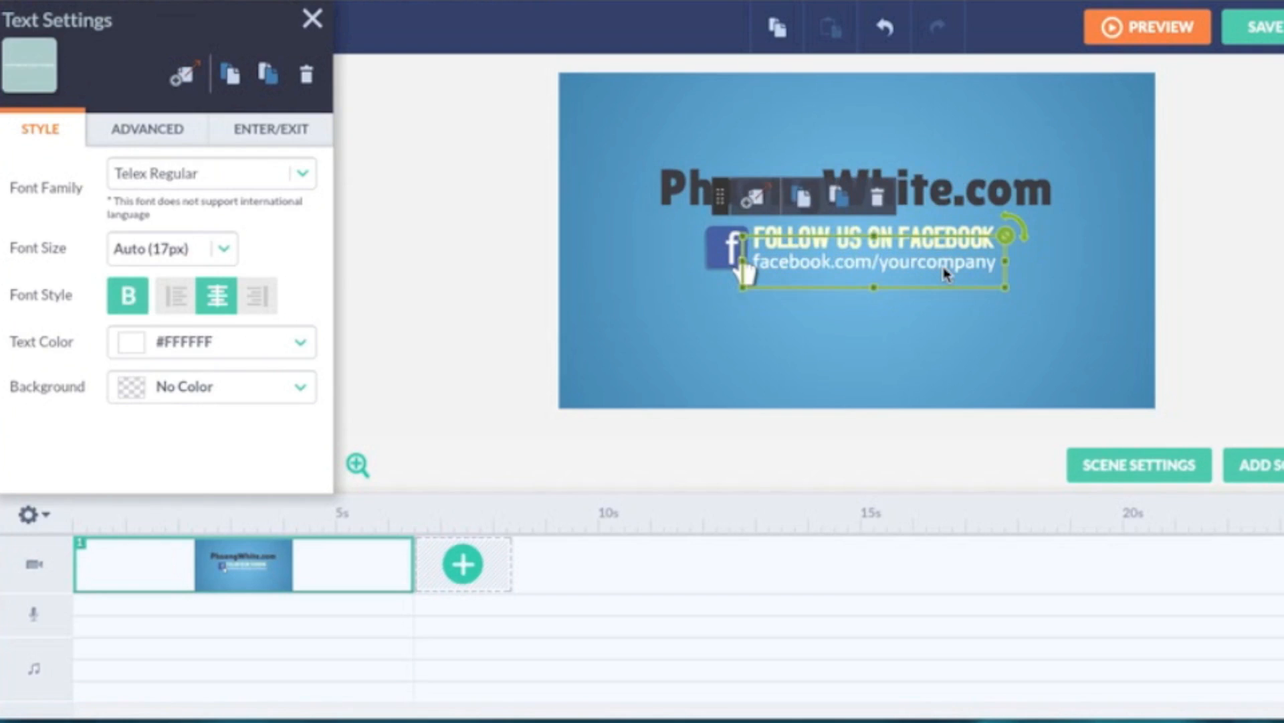
click(947, 271)
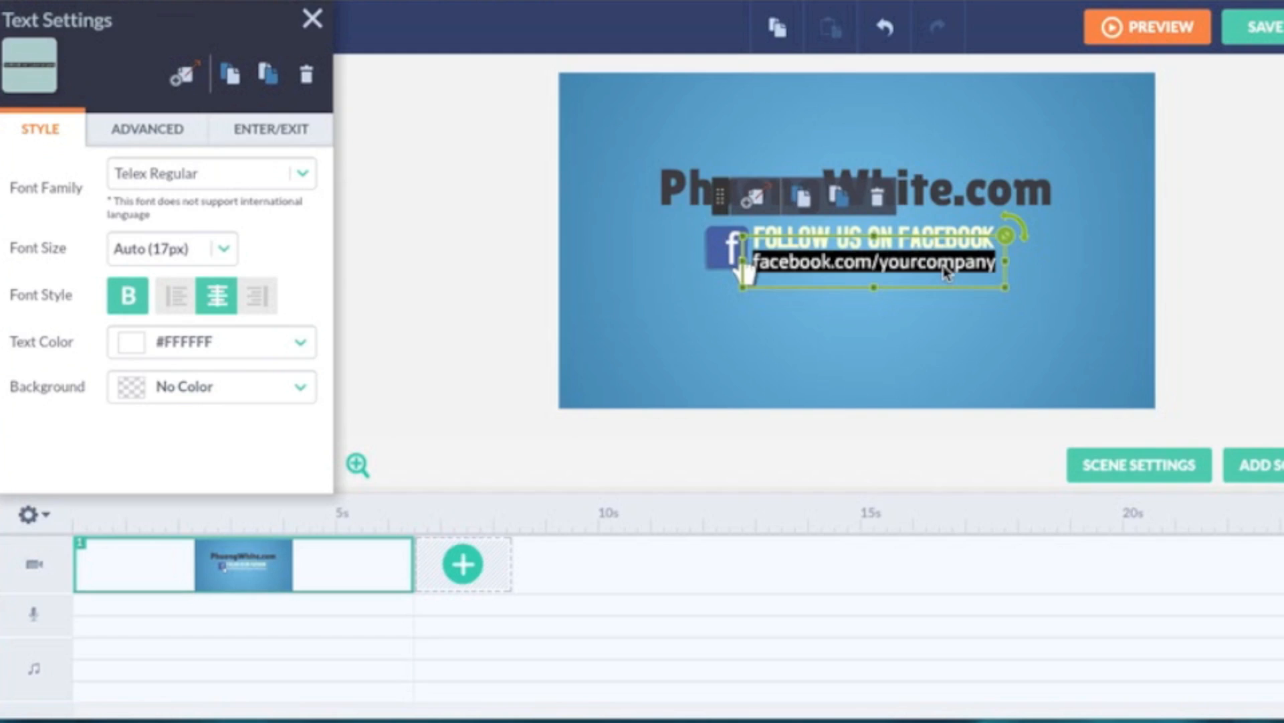
click(945, 268)
key(Right)
key(Right)
key(Right)
key(Right)
key(Right)
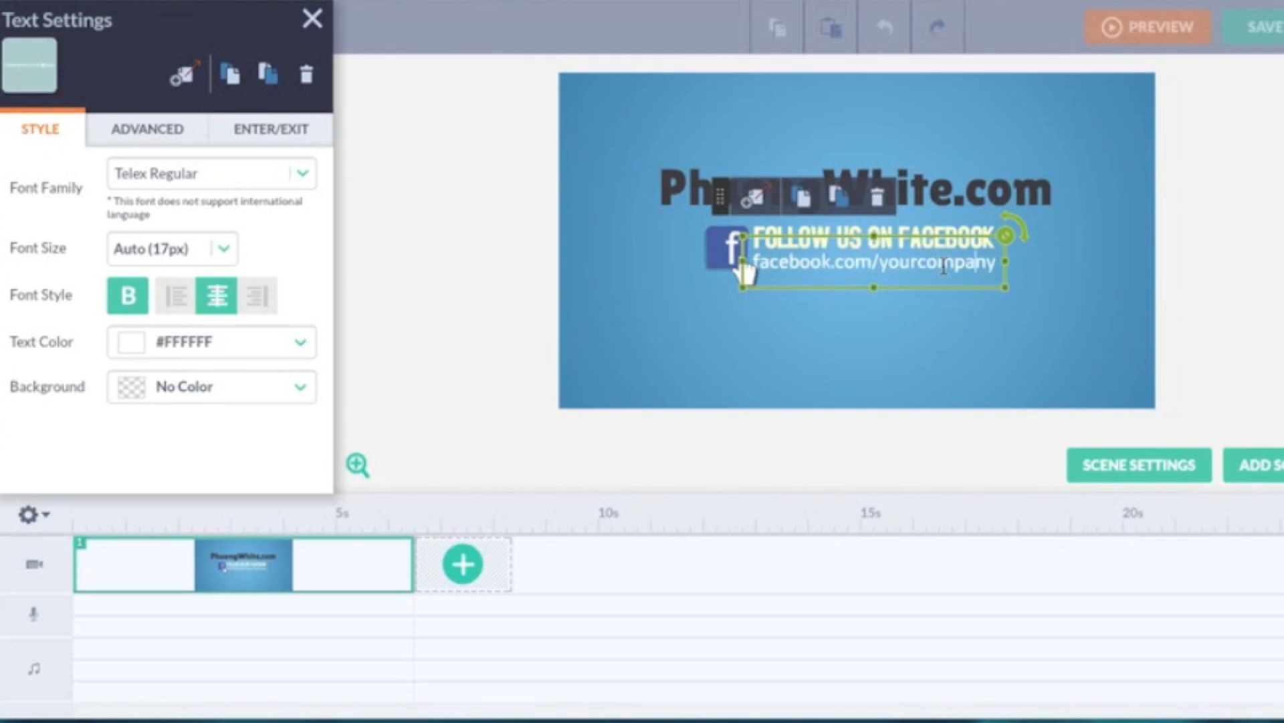
key(BackSpace)
key(BackSpace)
key(BackSpace)
key(BackSpace)
key(BackSpace)
key(BackSpace)
key(BackSpace)
key(BackSpace)
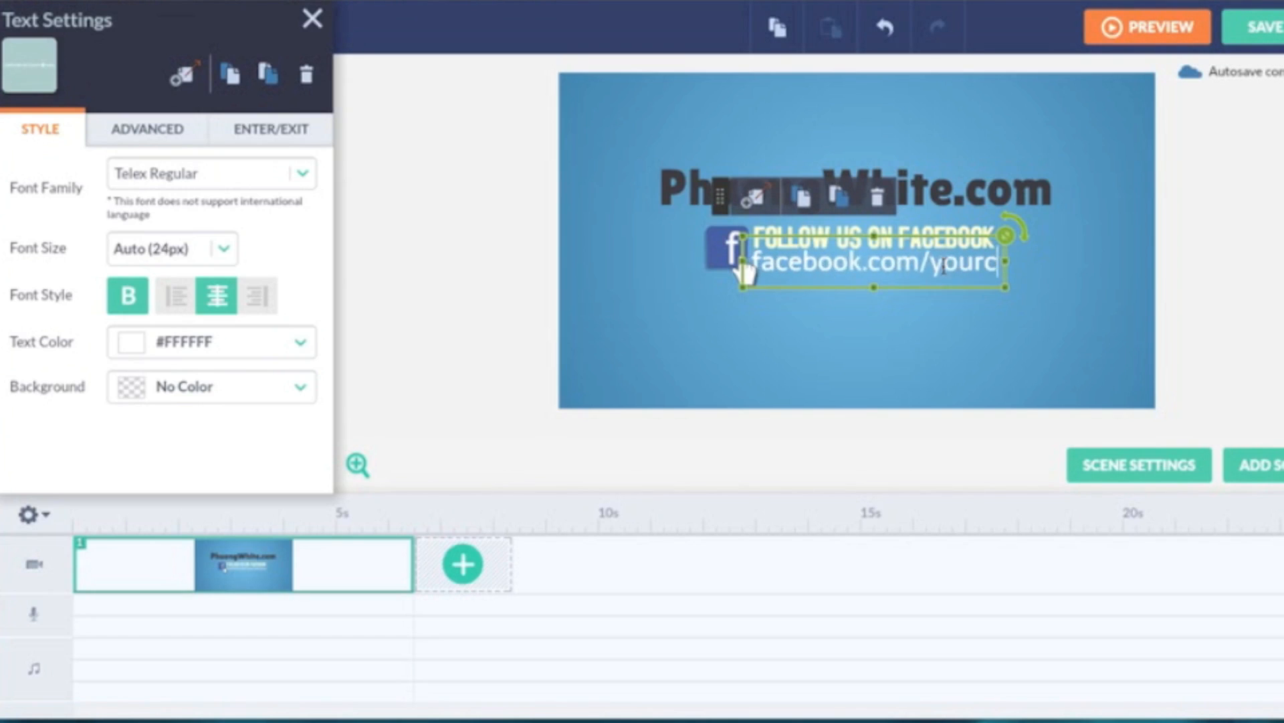
key(BackSpace)
key(BackSpace)
text(p)
key(BackSpace)
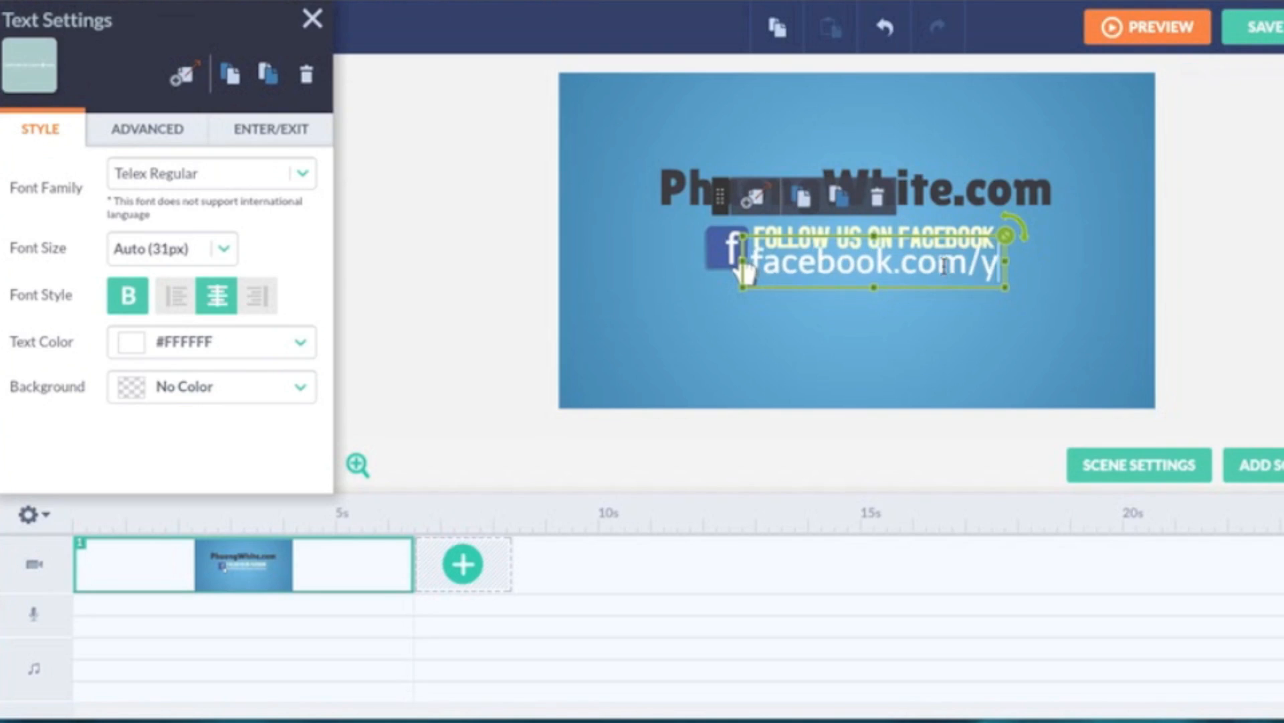
key(BackSpace)
text(phuongwhite)
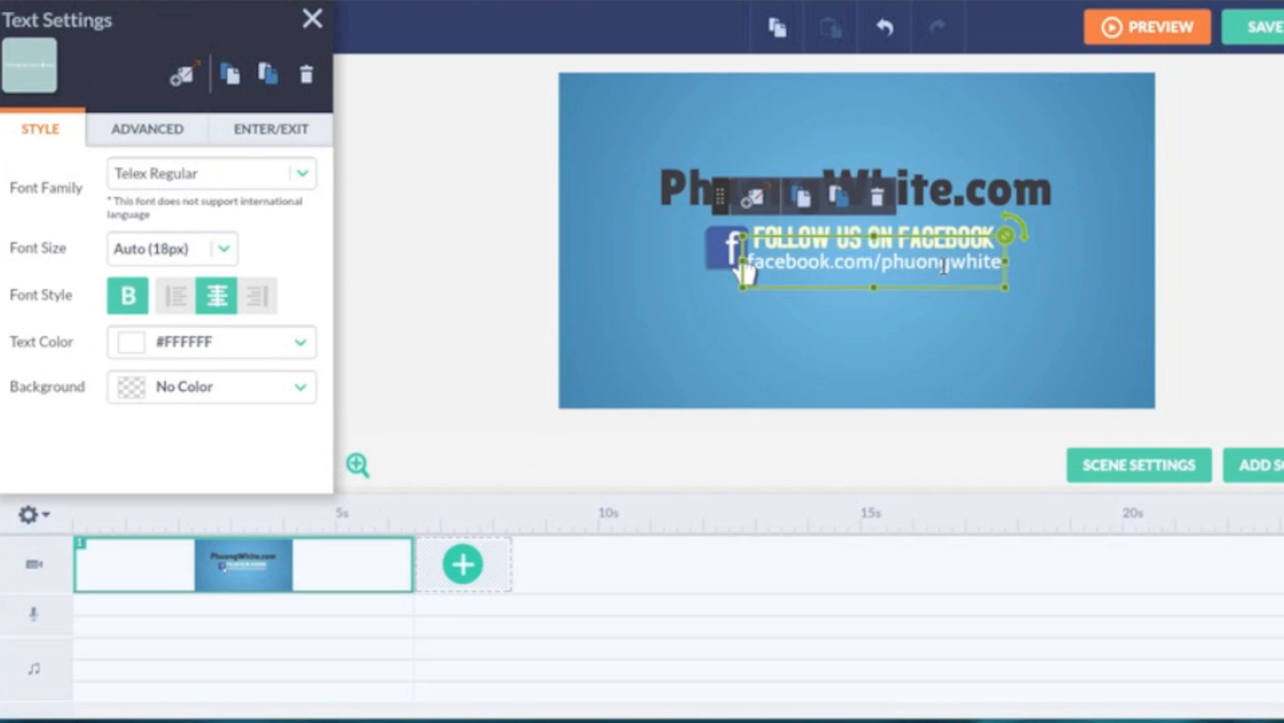
- Format the Facebook address text in Raleway at 32 px with the red text color #CC0000
triple_click(839, 264)
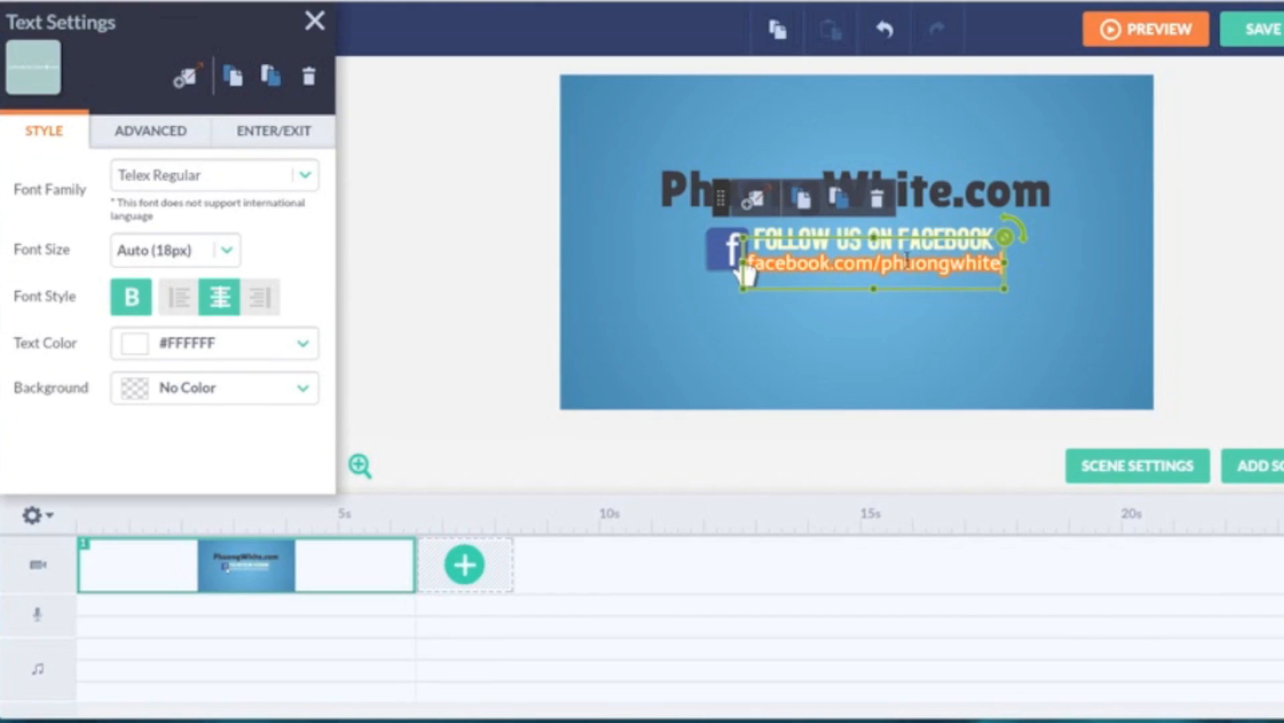
click(827, 288)
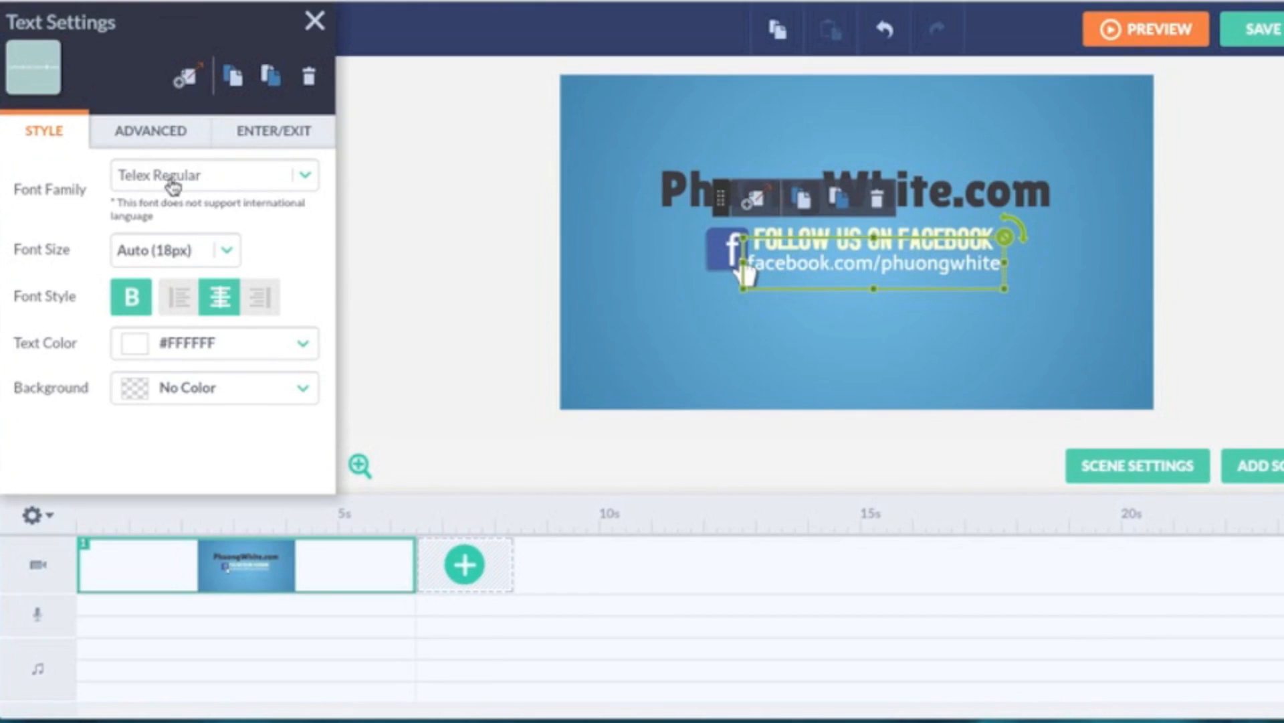
click(309, 178)
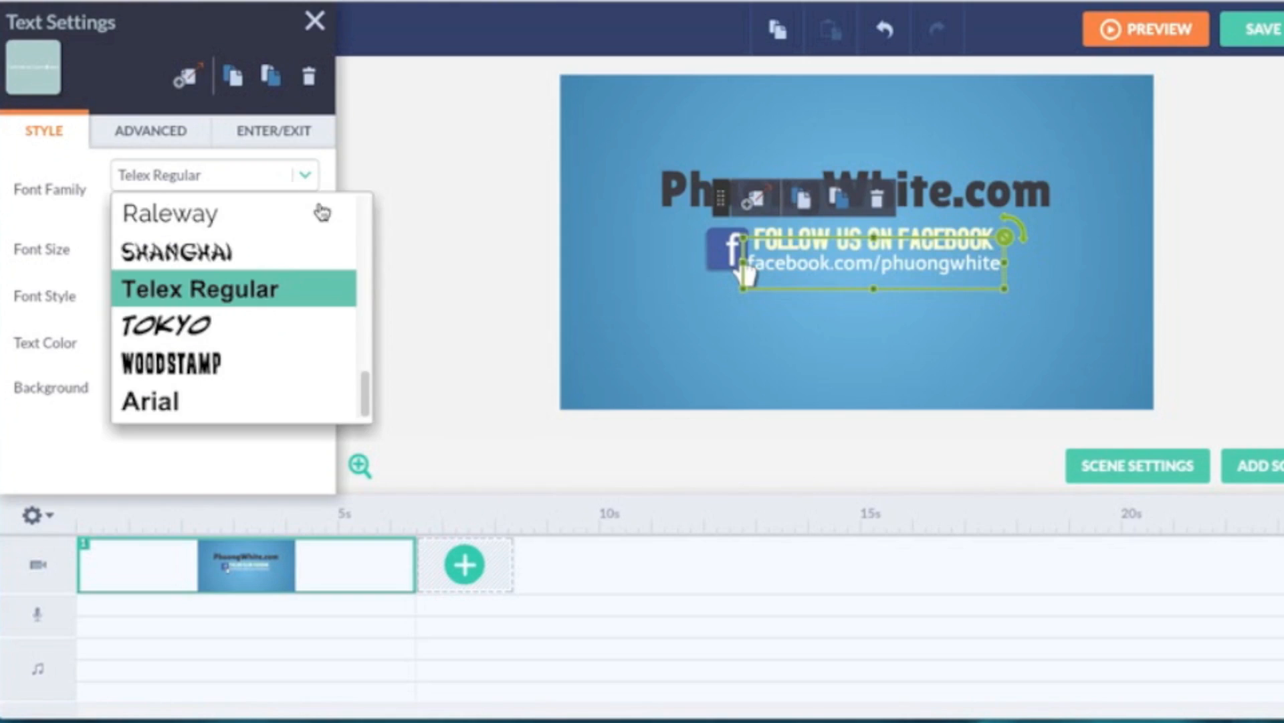
click(288, 226)
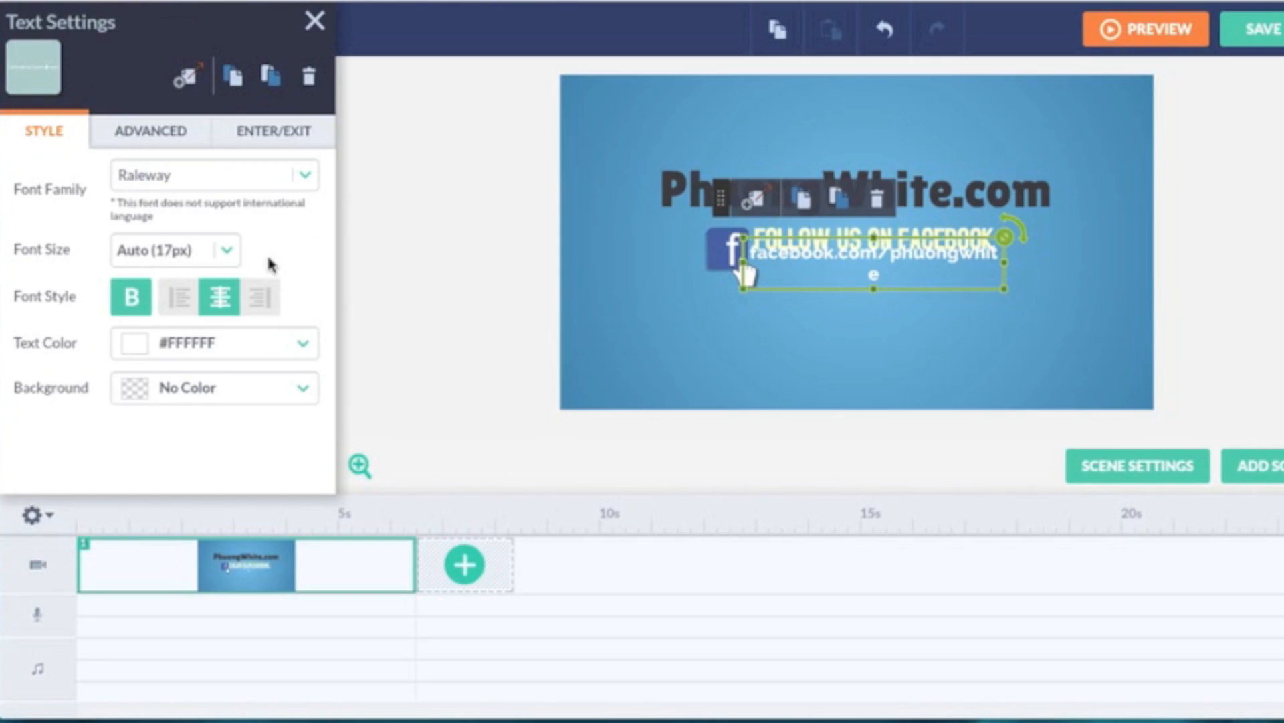
click(230, 258)
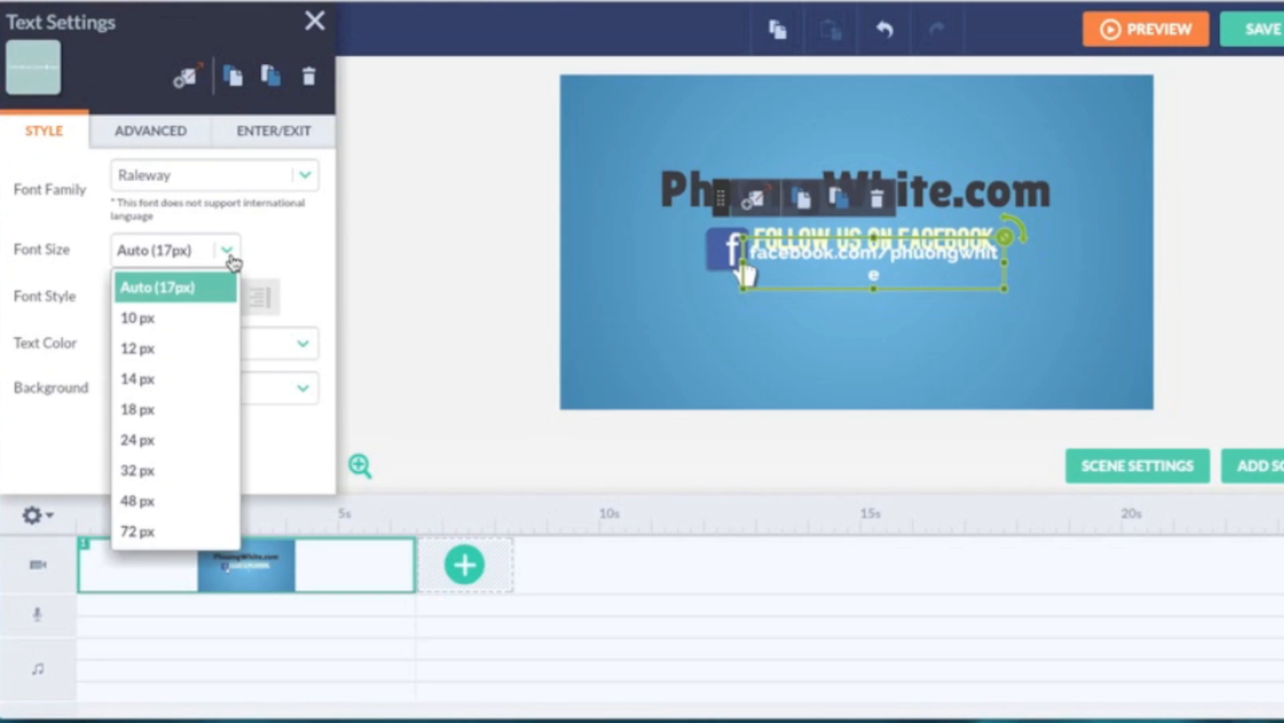
click(193, 476)
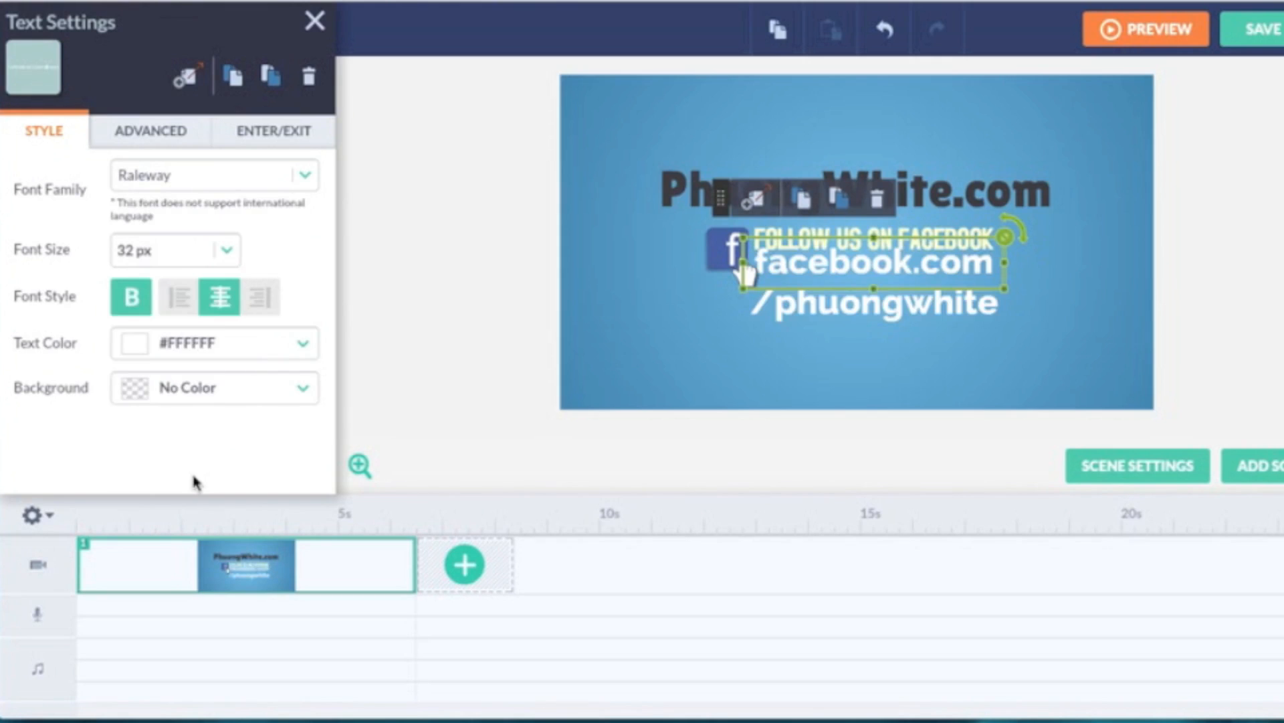
click(302, 348)
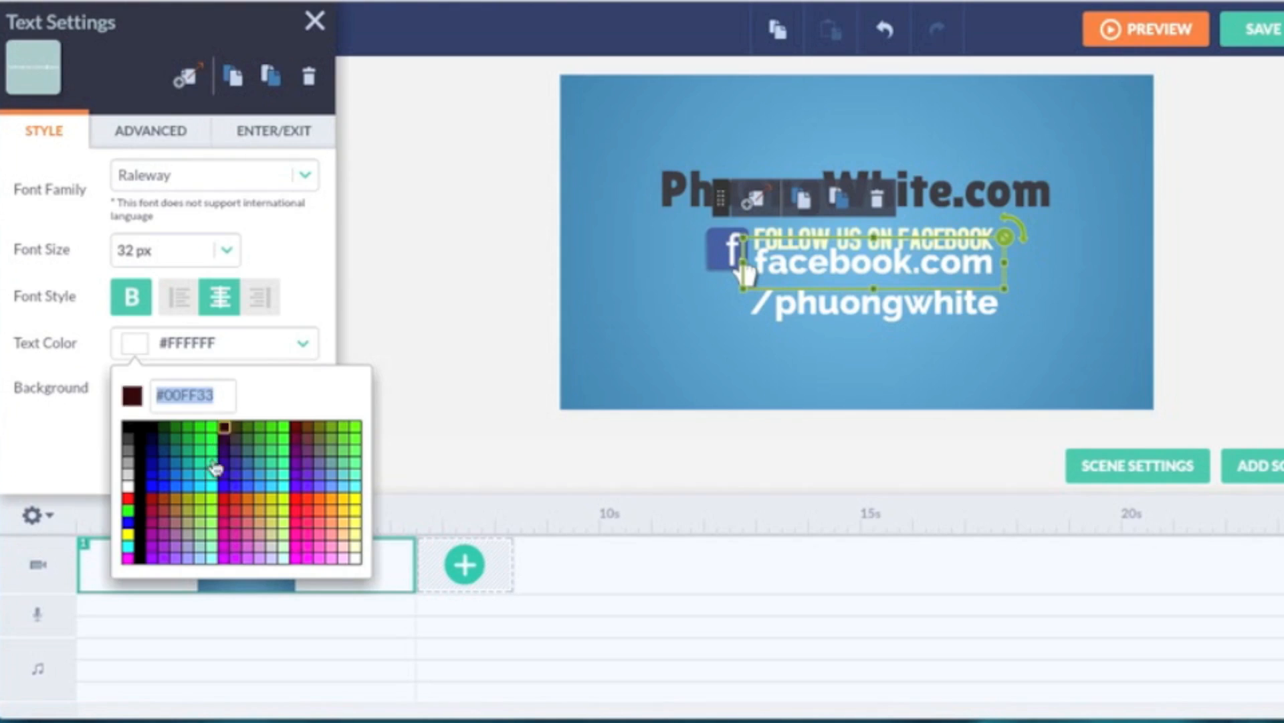
click(225, 504)
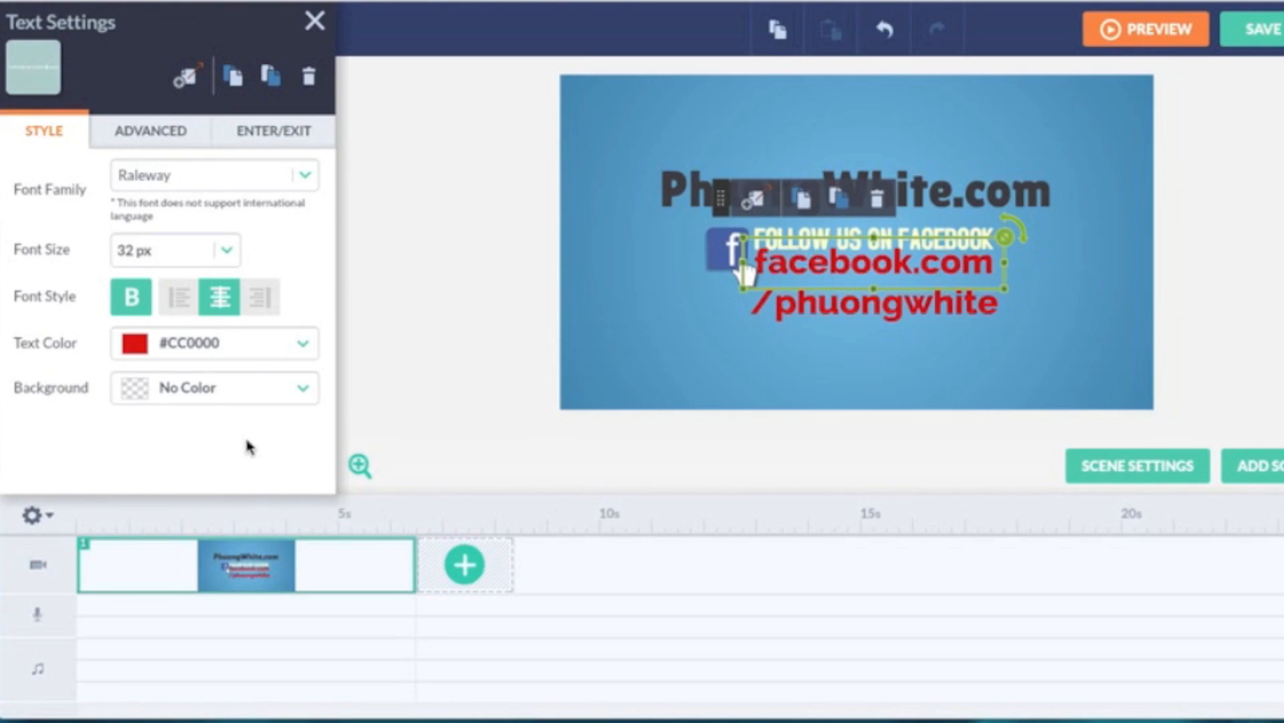
- Add a link to the Facebook address text that points to the presenter's website URL
click(153, 137)
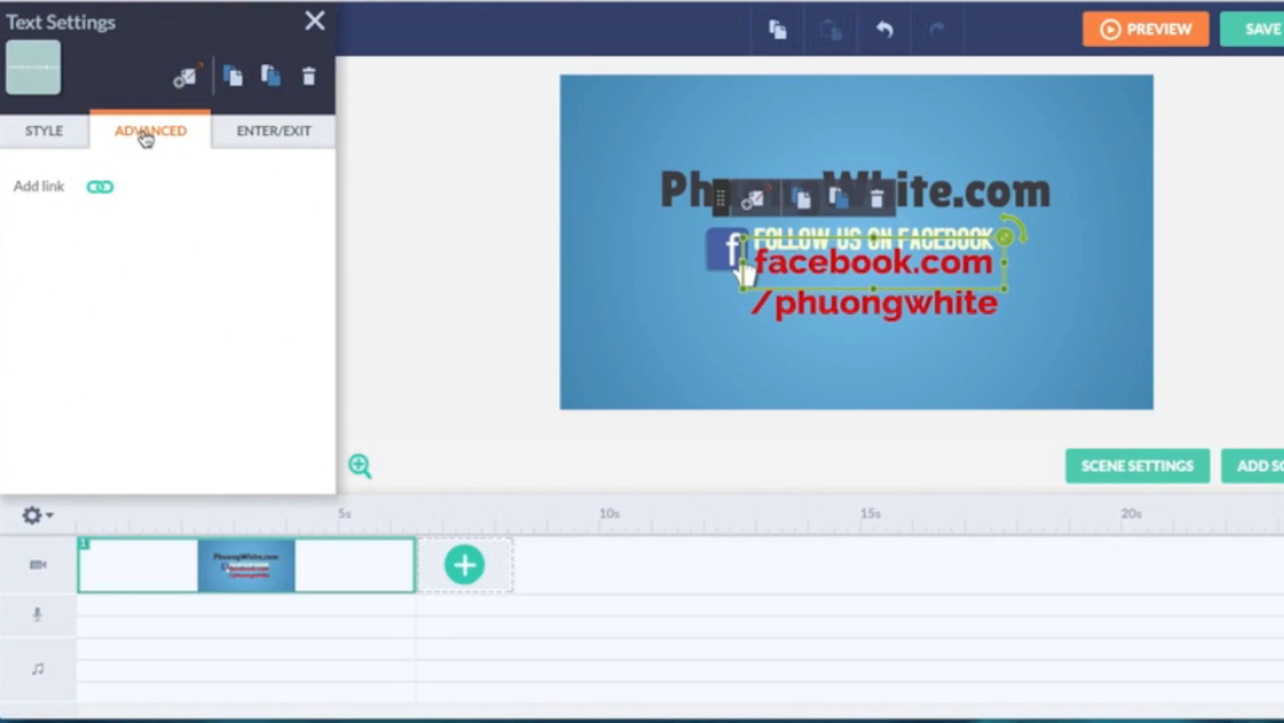
click(100, 187)
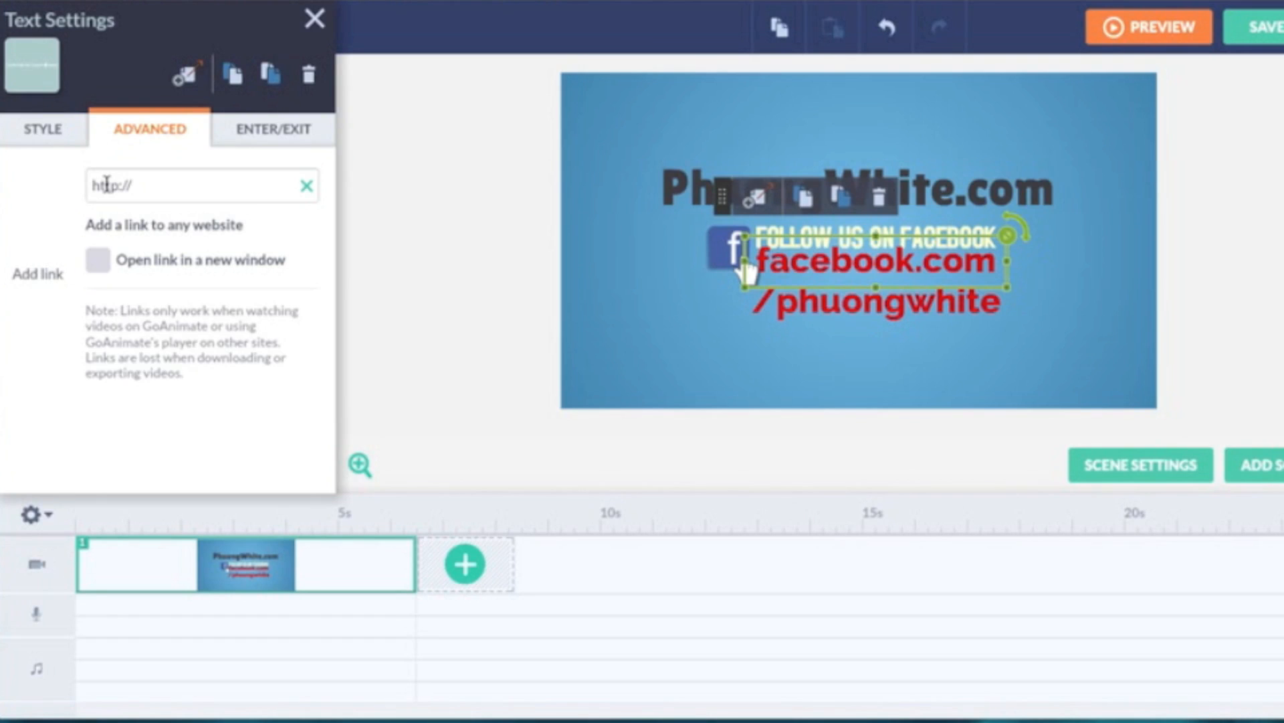
click(176, 187)
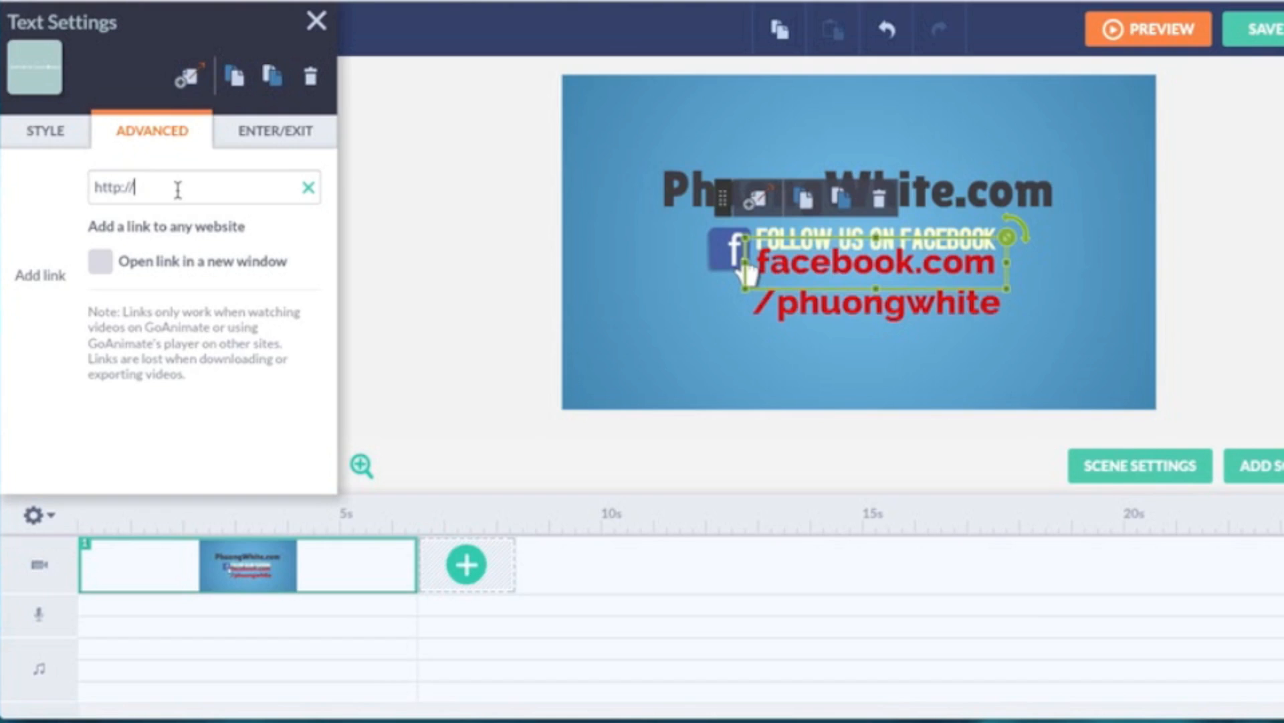
text(www.phuongwhite.com)
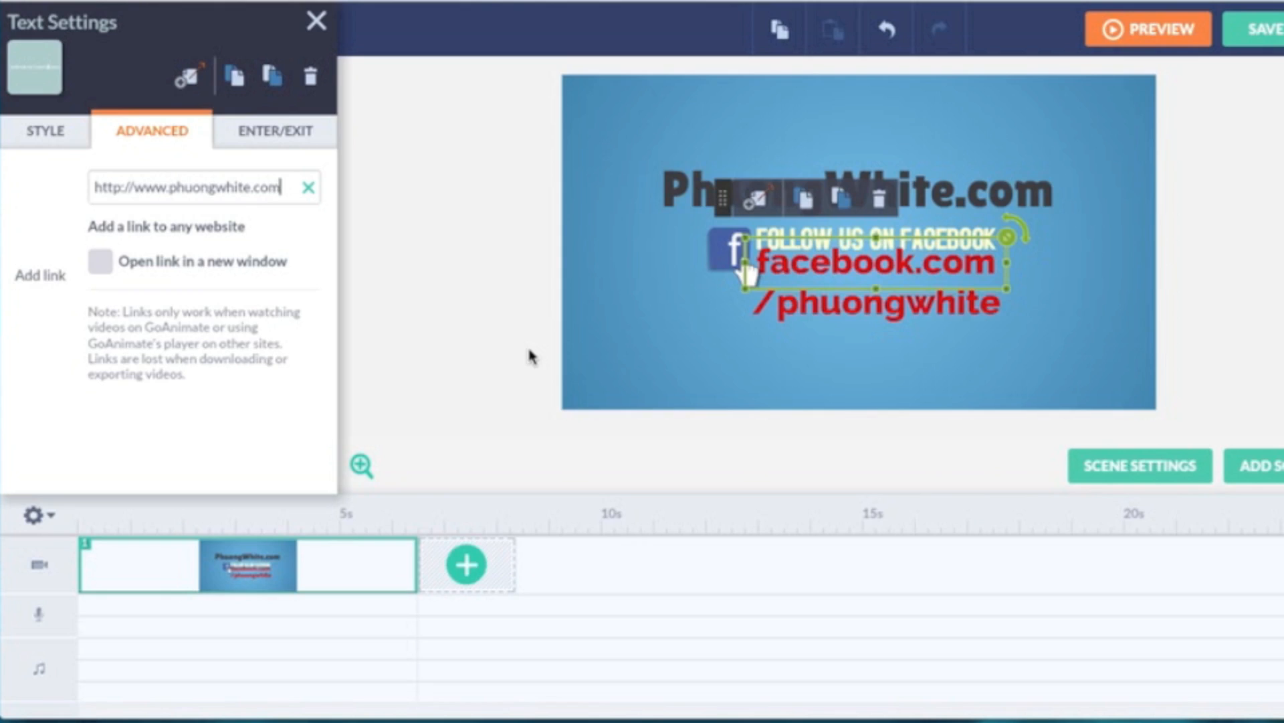
- Set the enter motion style of the Facebook address text to "Sparkles - horizontal"
click(288, 137)
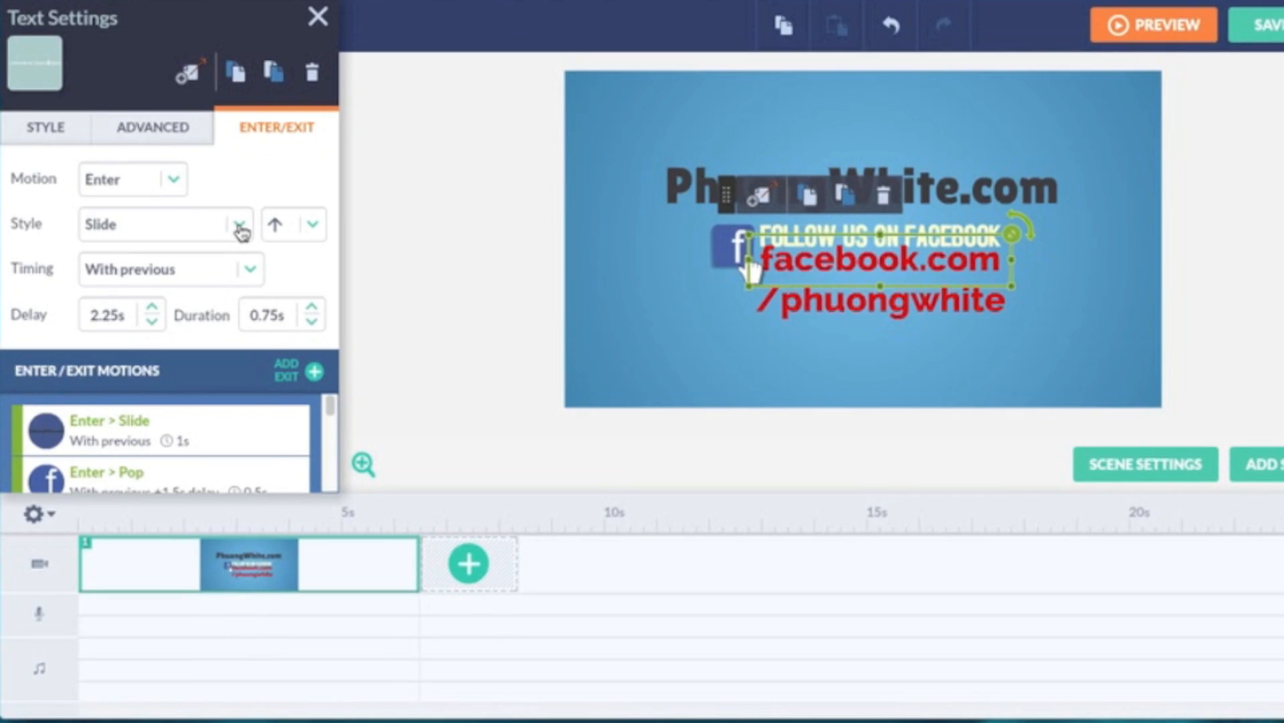
click(240, 225)
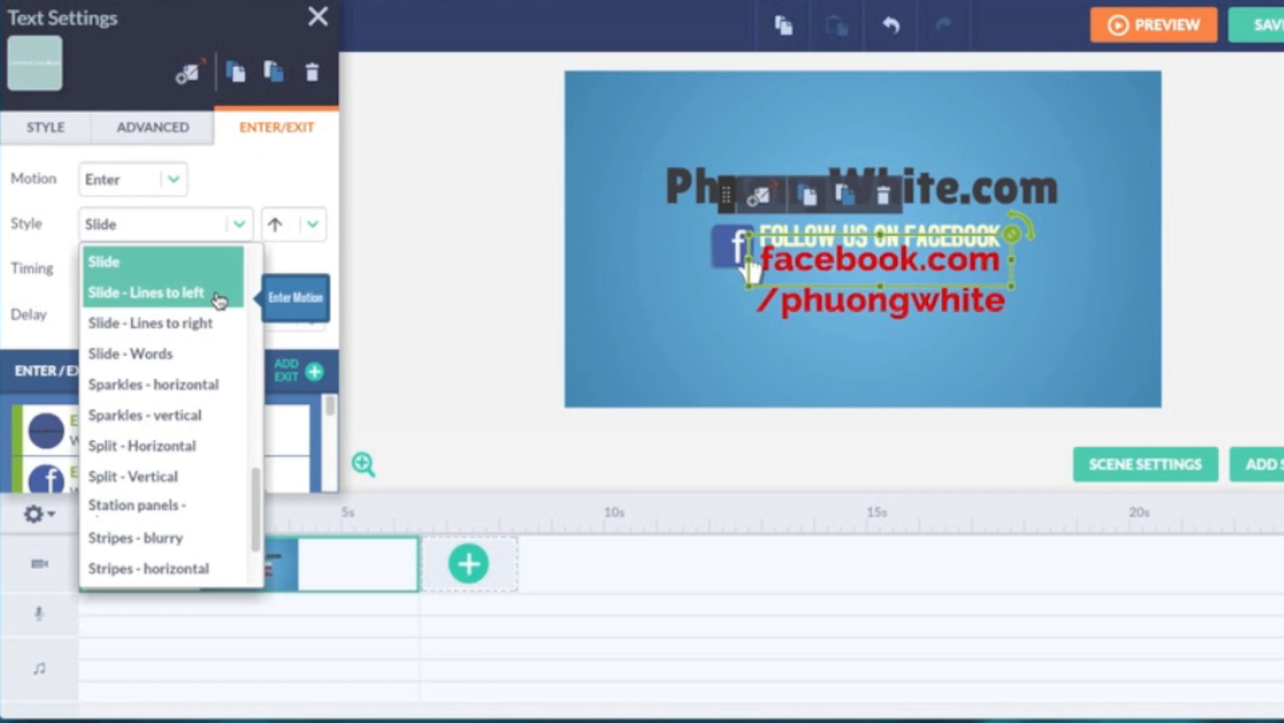
click(223, 384)
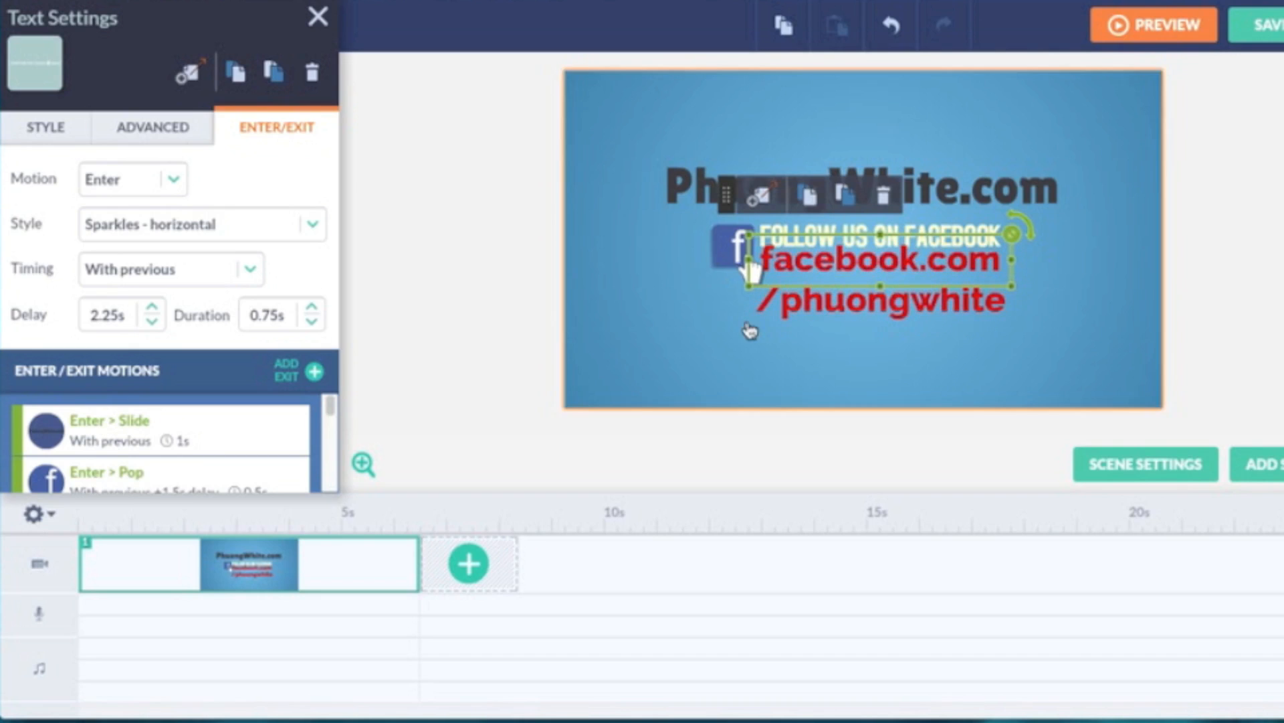
click(321, 231)
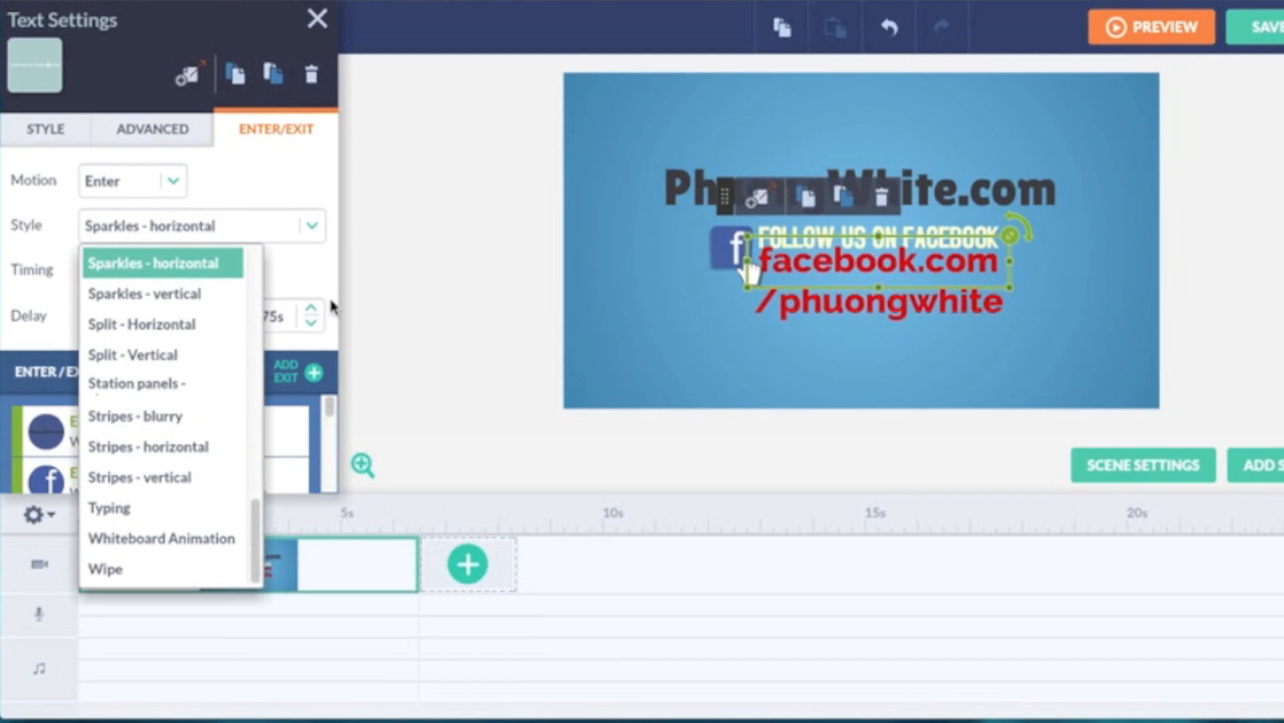
click(601, 312)
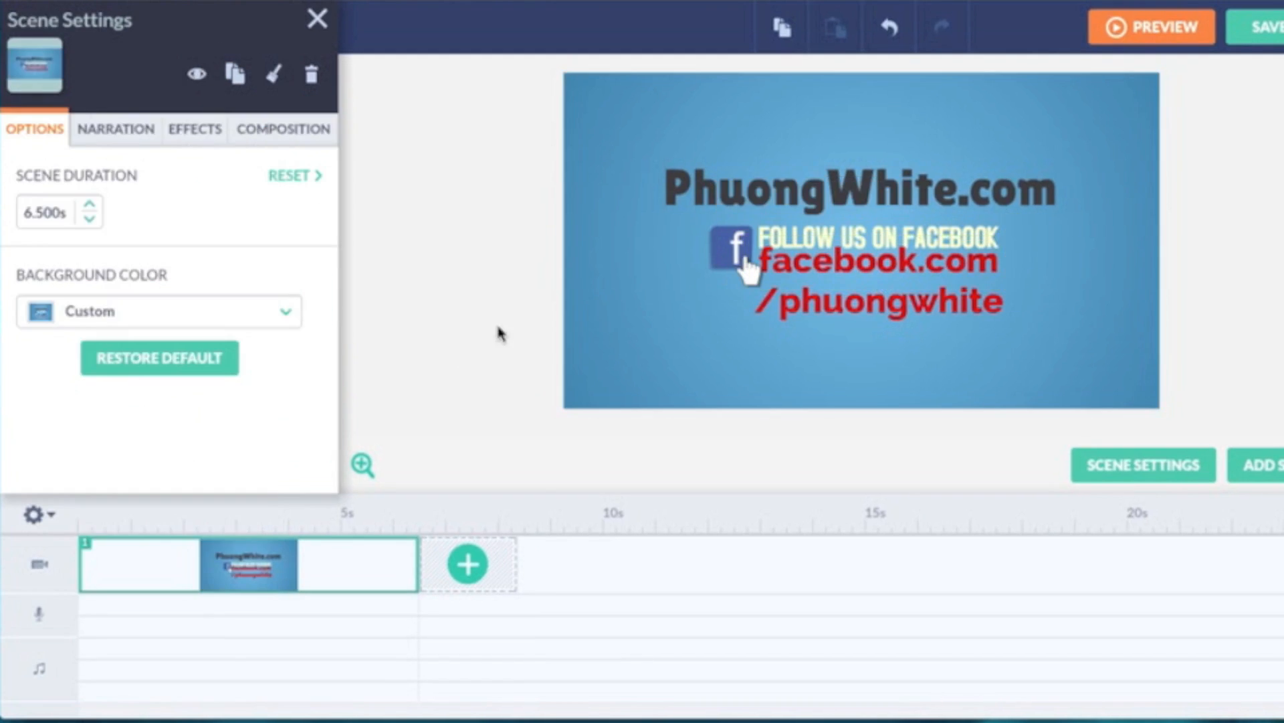
- Preview the video from the Facebook scene and rewind it to replay the text entrance animations
right_click(287, 586)
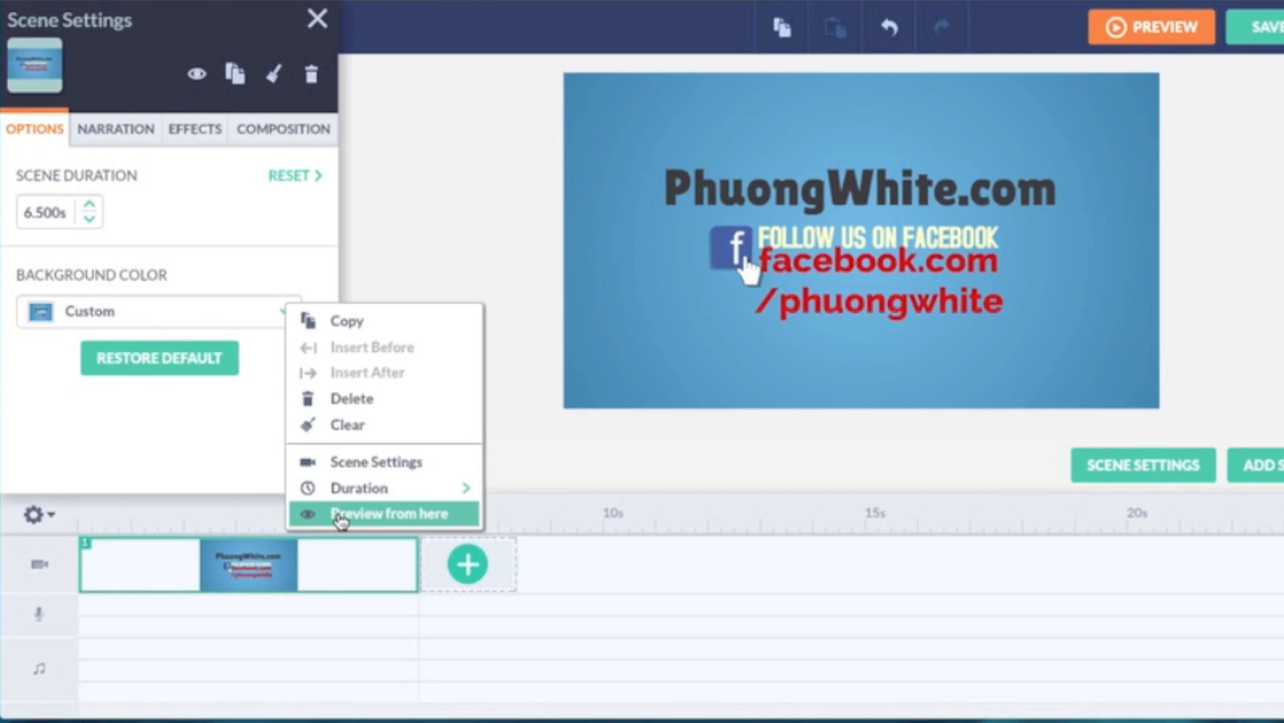
click(426, 514)
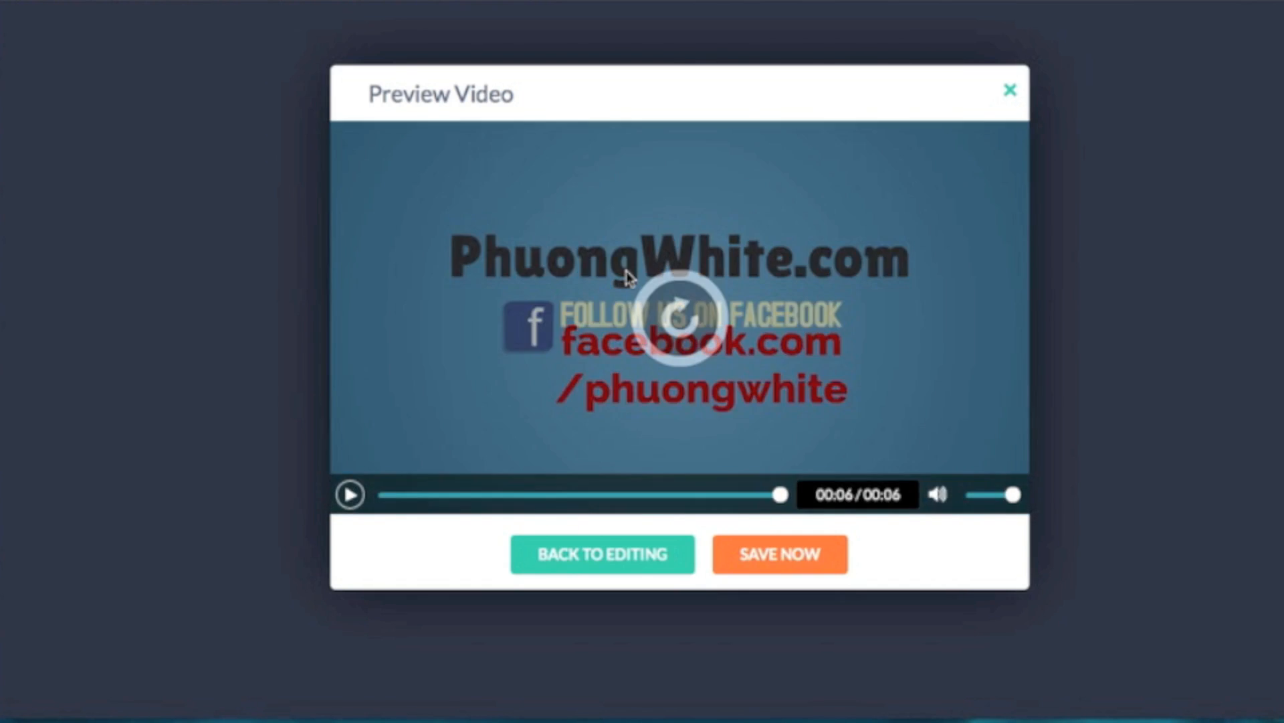
drag(780, 495, 492, 494)
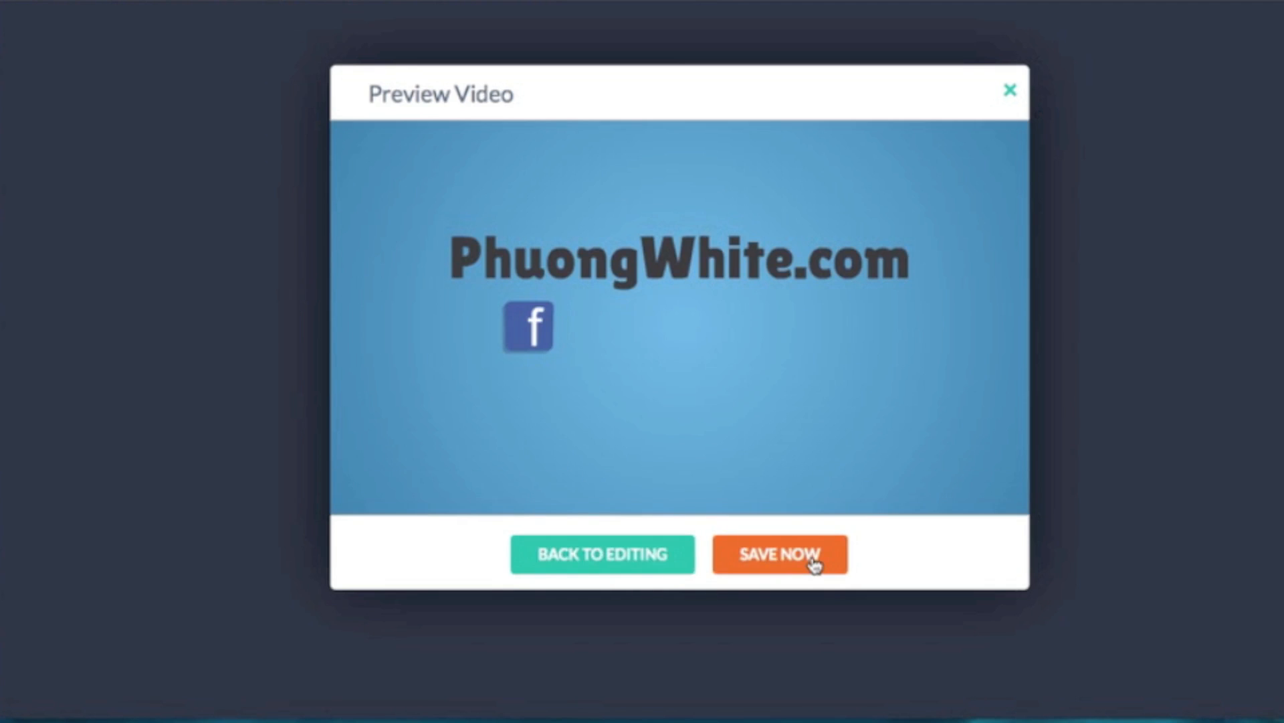
- Leave the preview and look through the Facebook scene's narration and effects settings
click(653, 562)
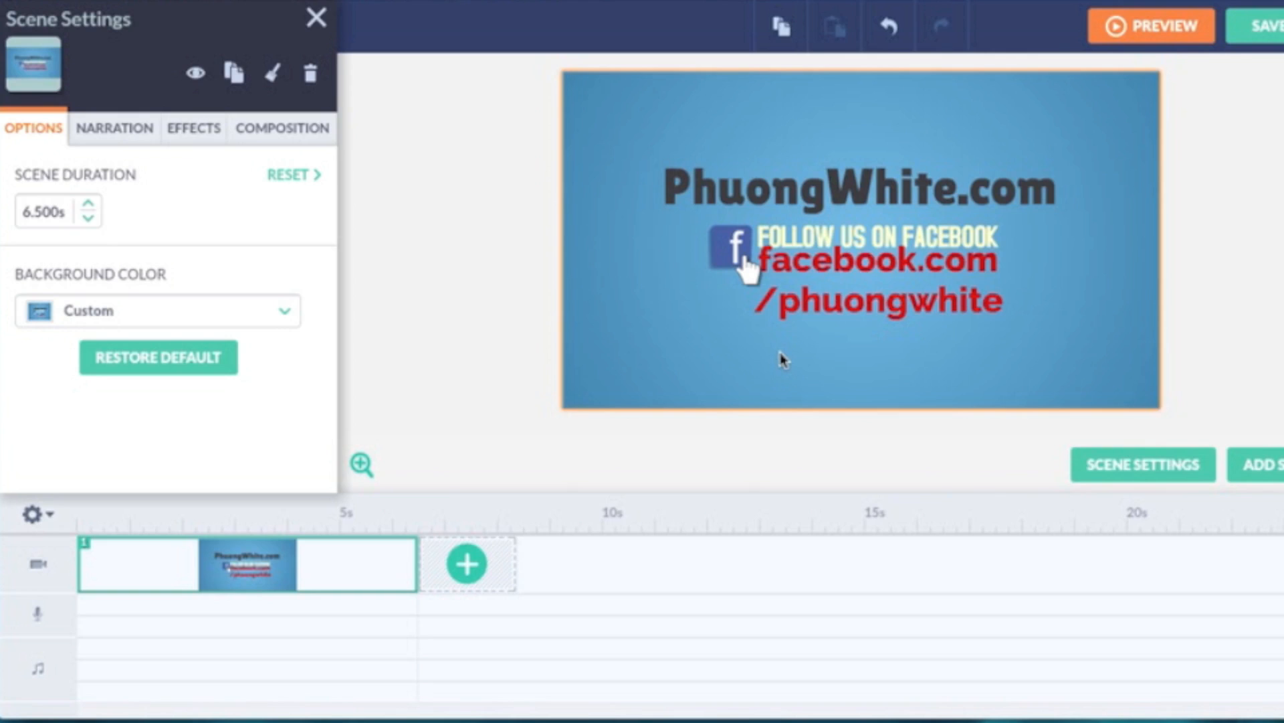
click(142, 134)
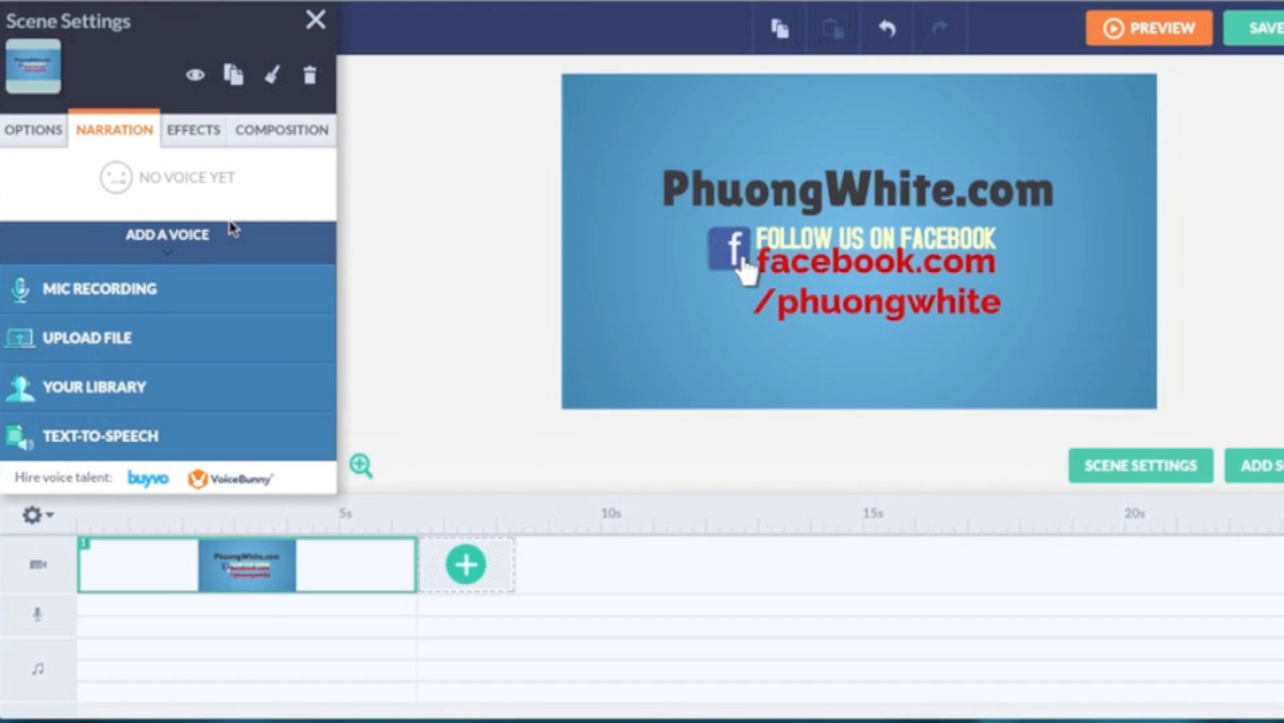
click(215, 145)
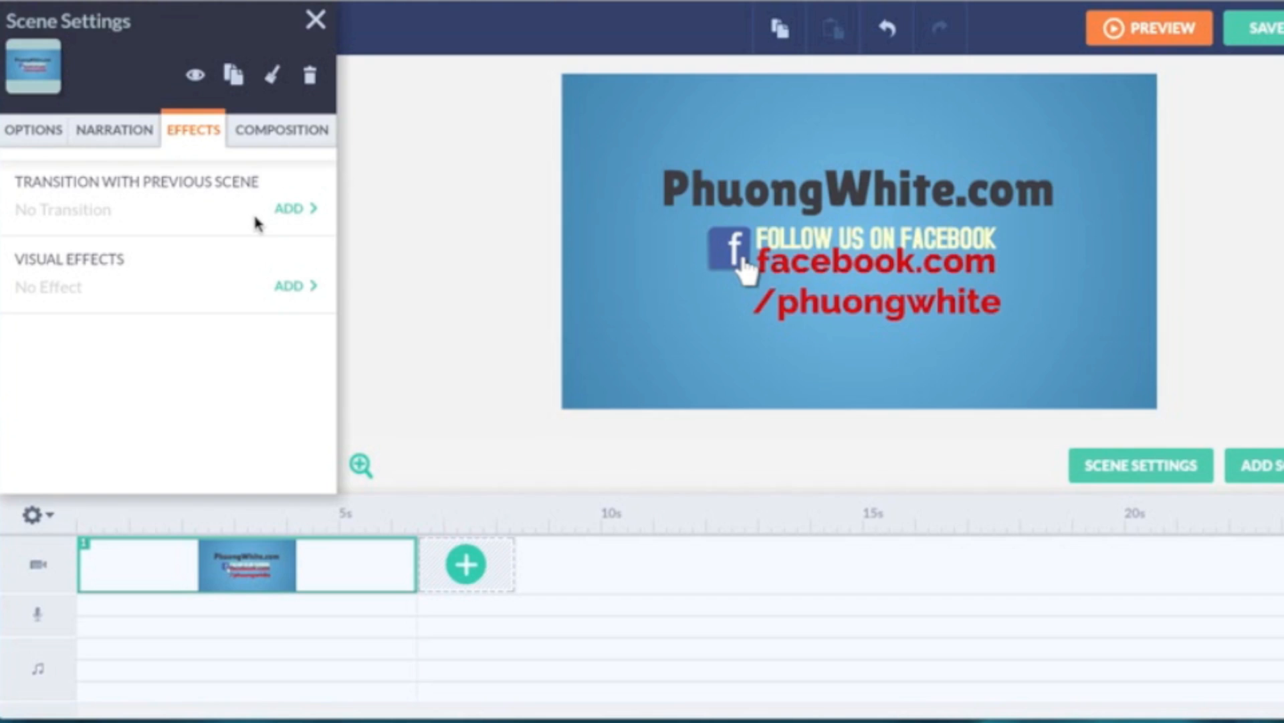
- Add a second scene, clear its copied contents and fill it with the "Buy It Now" call-to-action starter
click(465, 564)
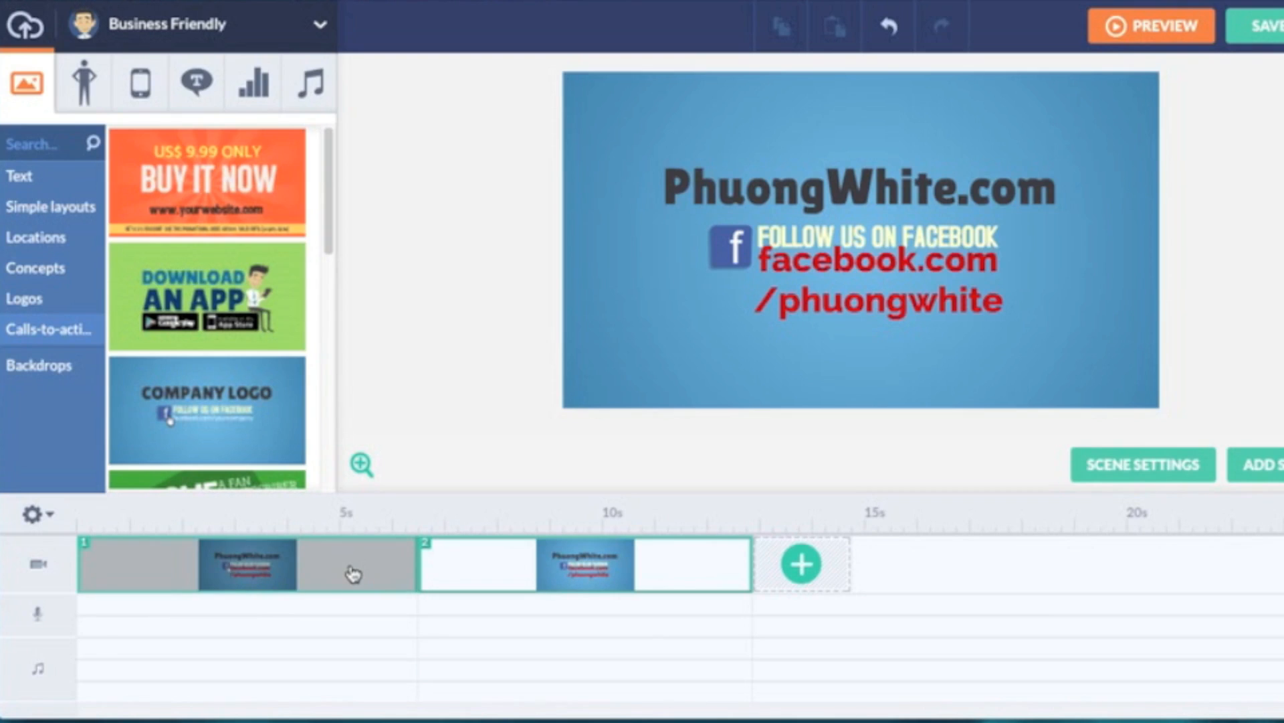
right_click(666, 574)
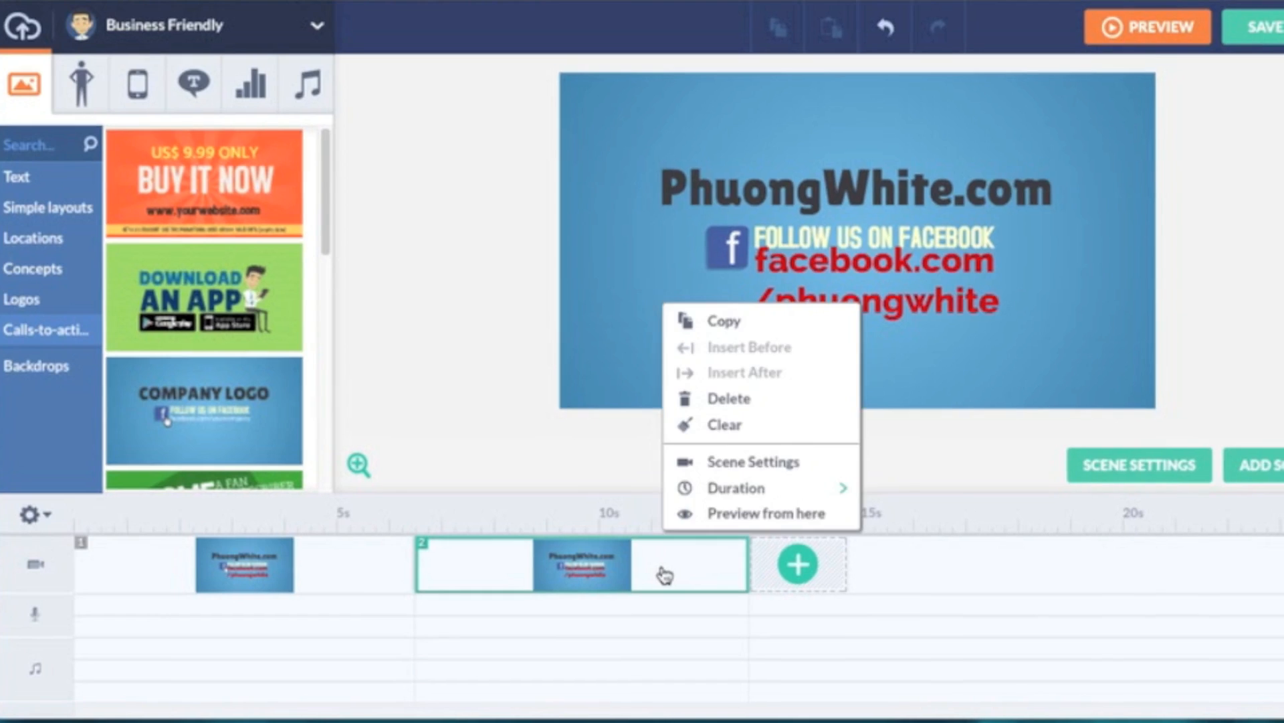
click(761, 428)
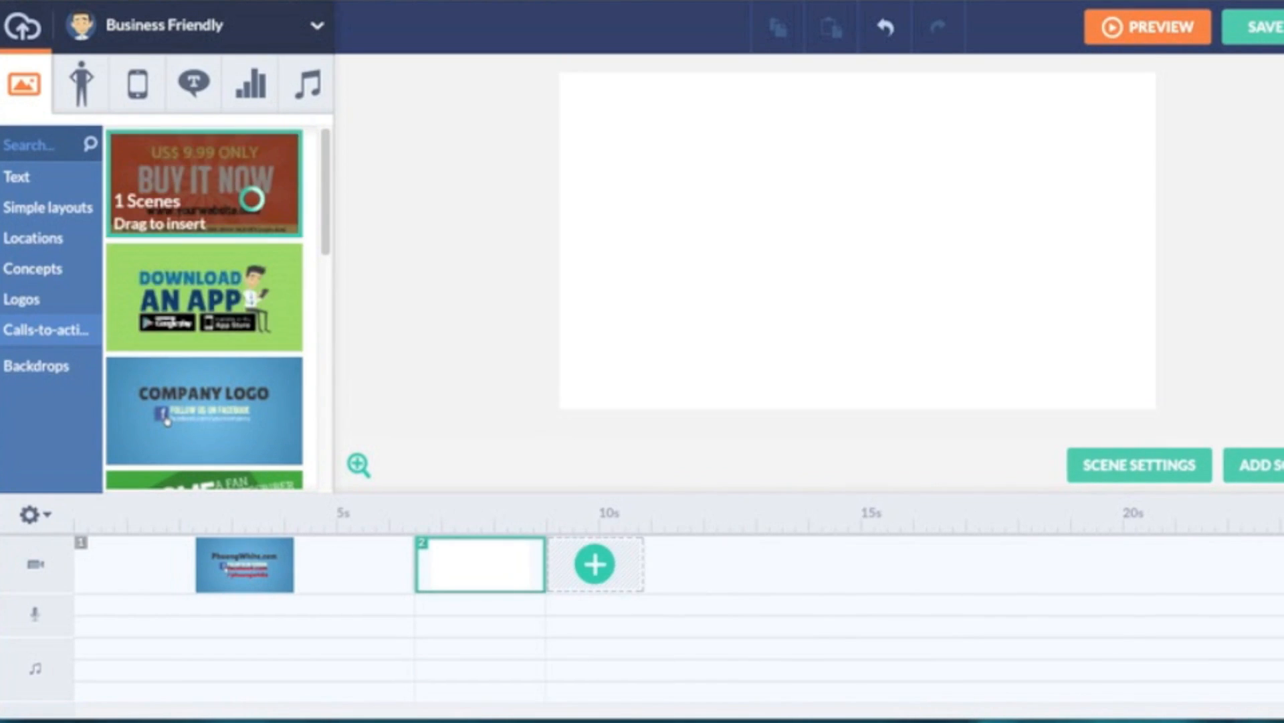
click(252, 198)
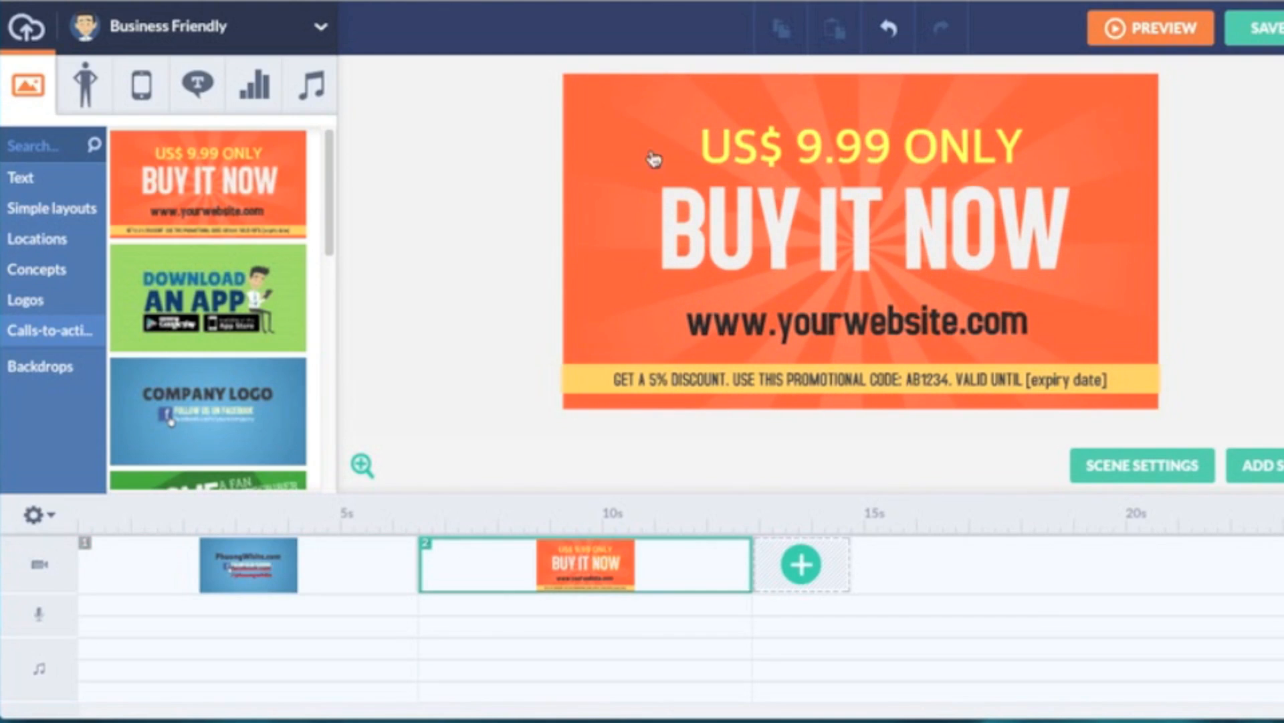
- Apply the Blinds transition with the previous scene to the "Buy It Now" scene and preview the video
click(627, 149)
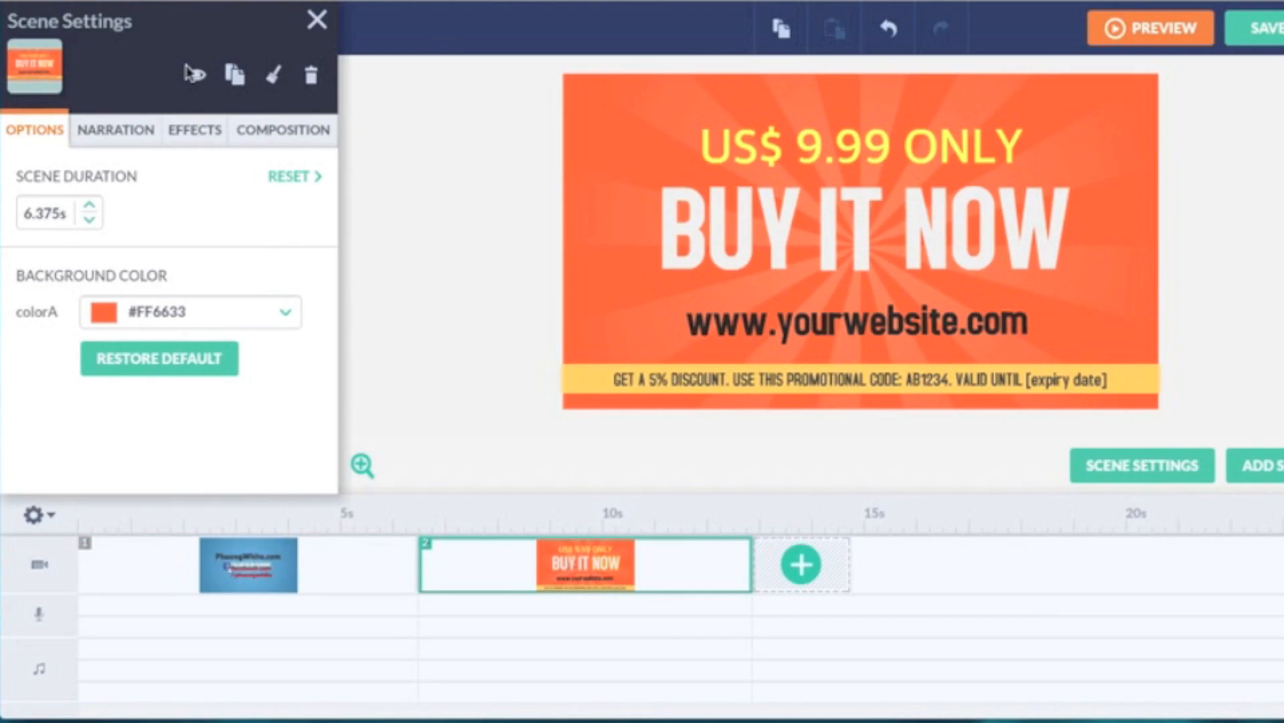
click(195, 130)
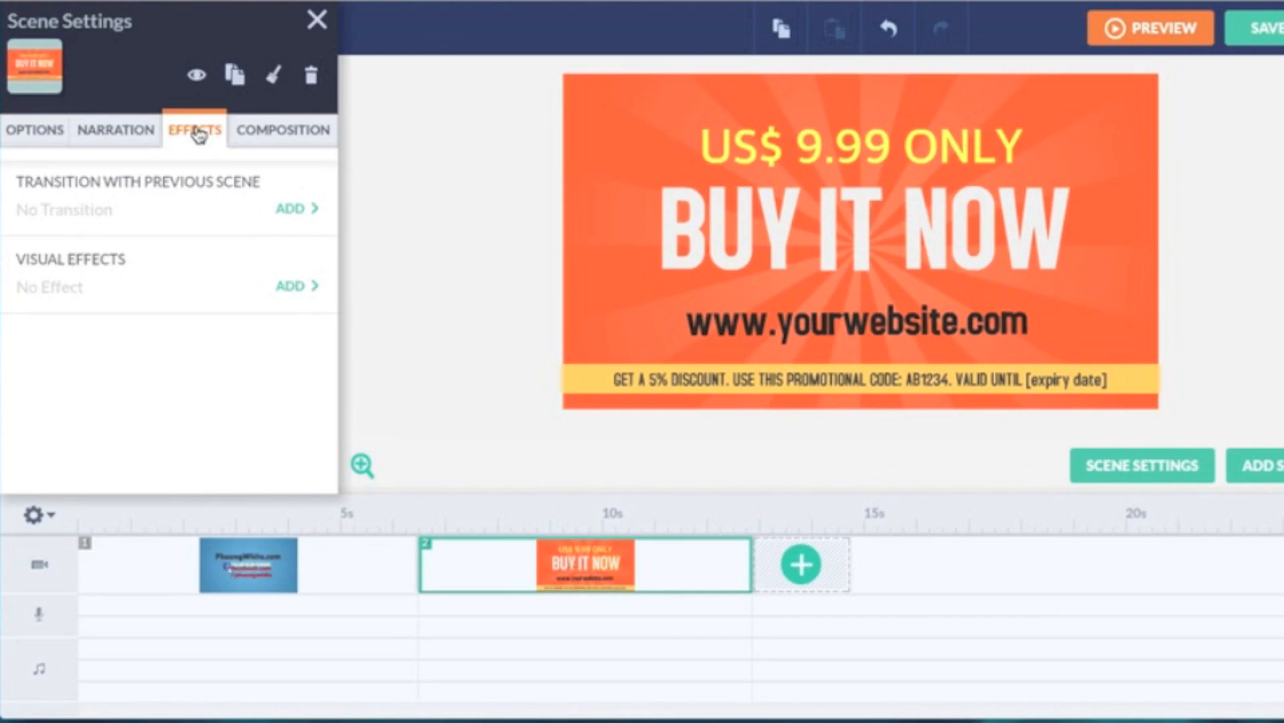
click(303, 213)
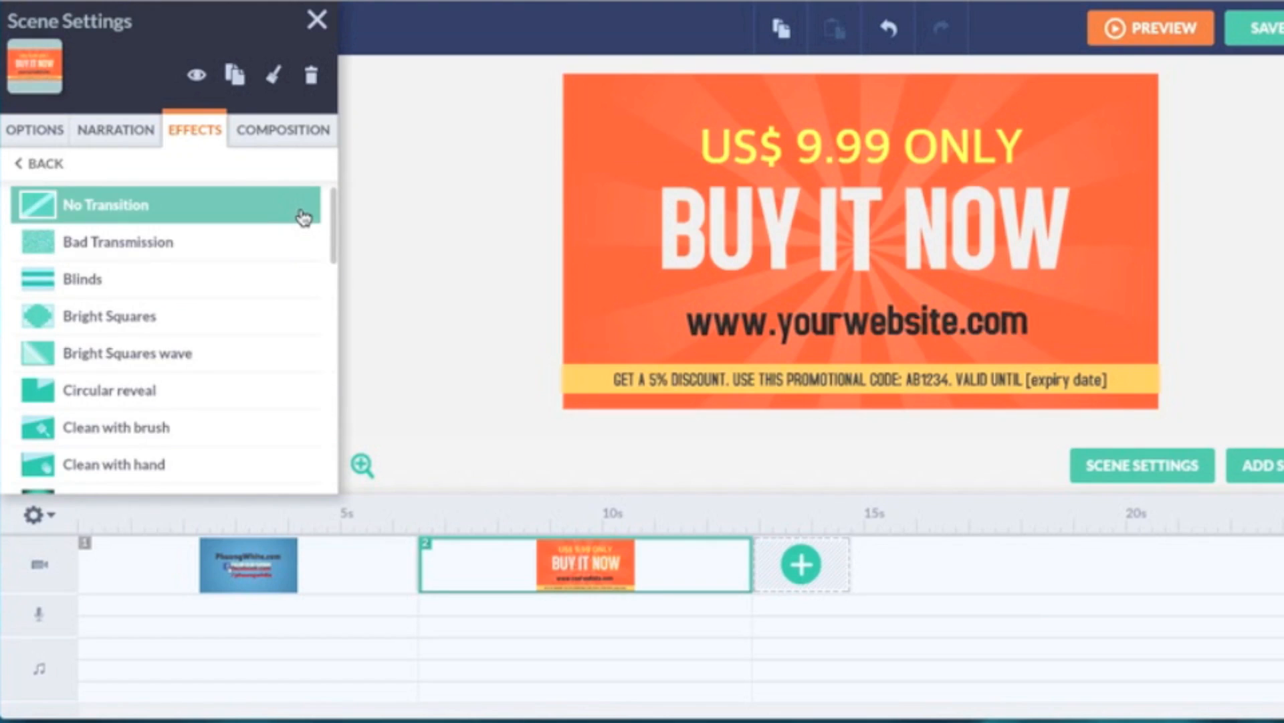
mouse_move(293, 253)
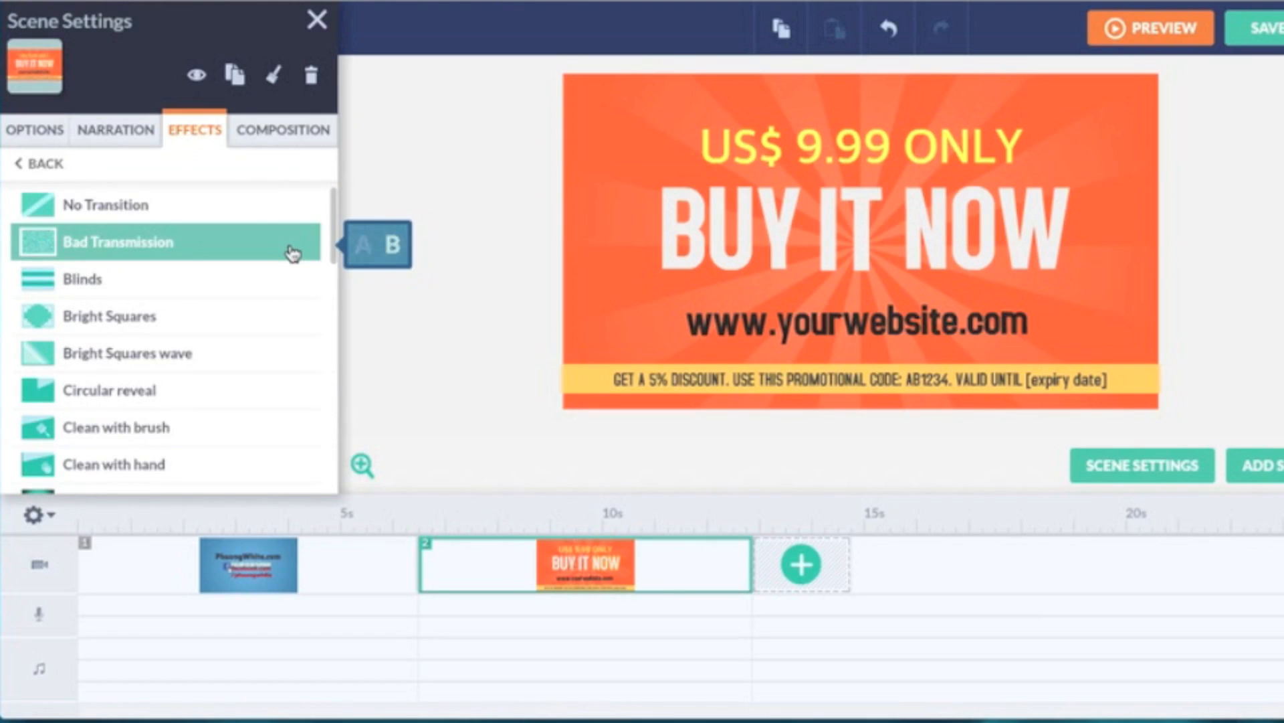
mouse_move(293, 288)
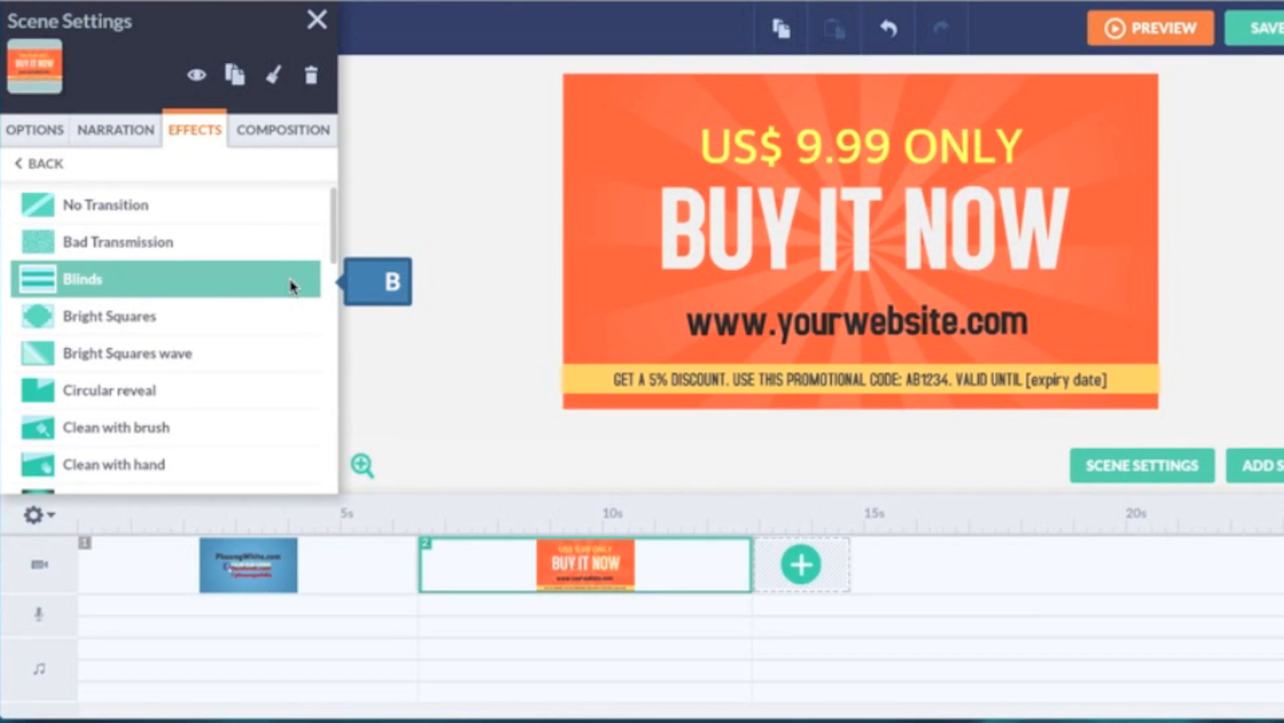
click(293, 288)
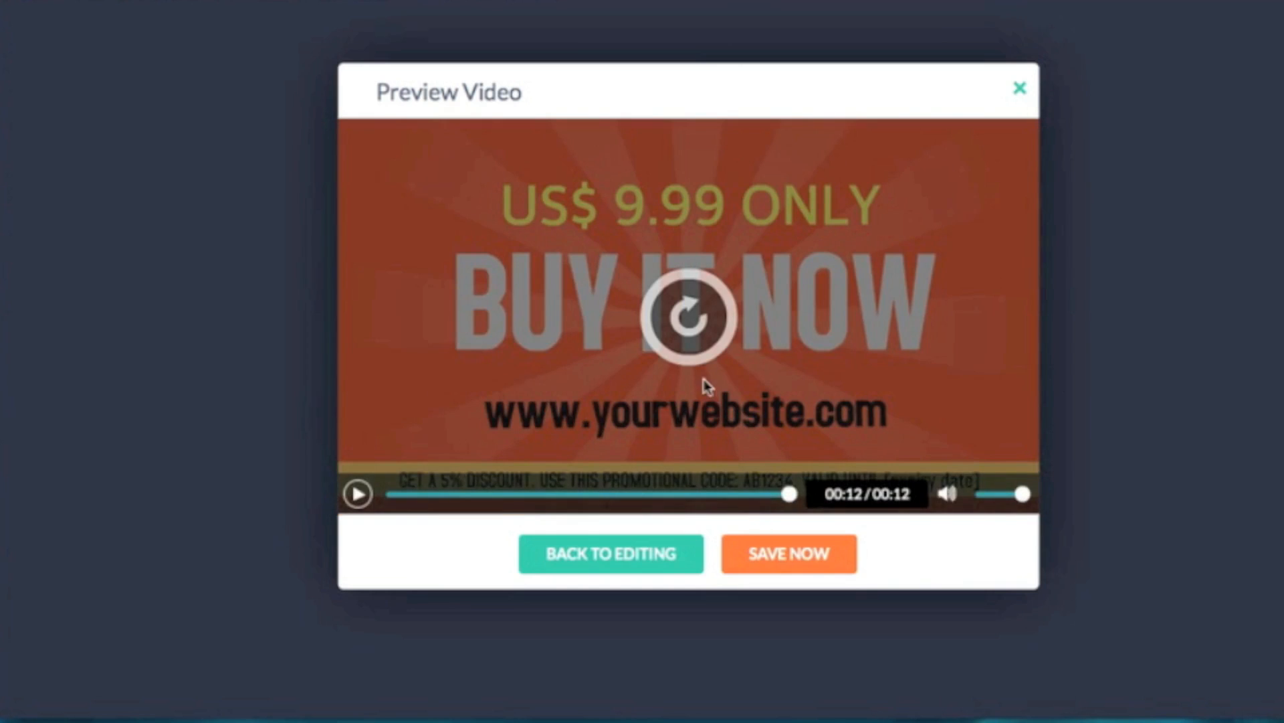
click(1022, 94)
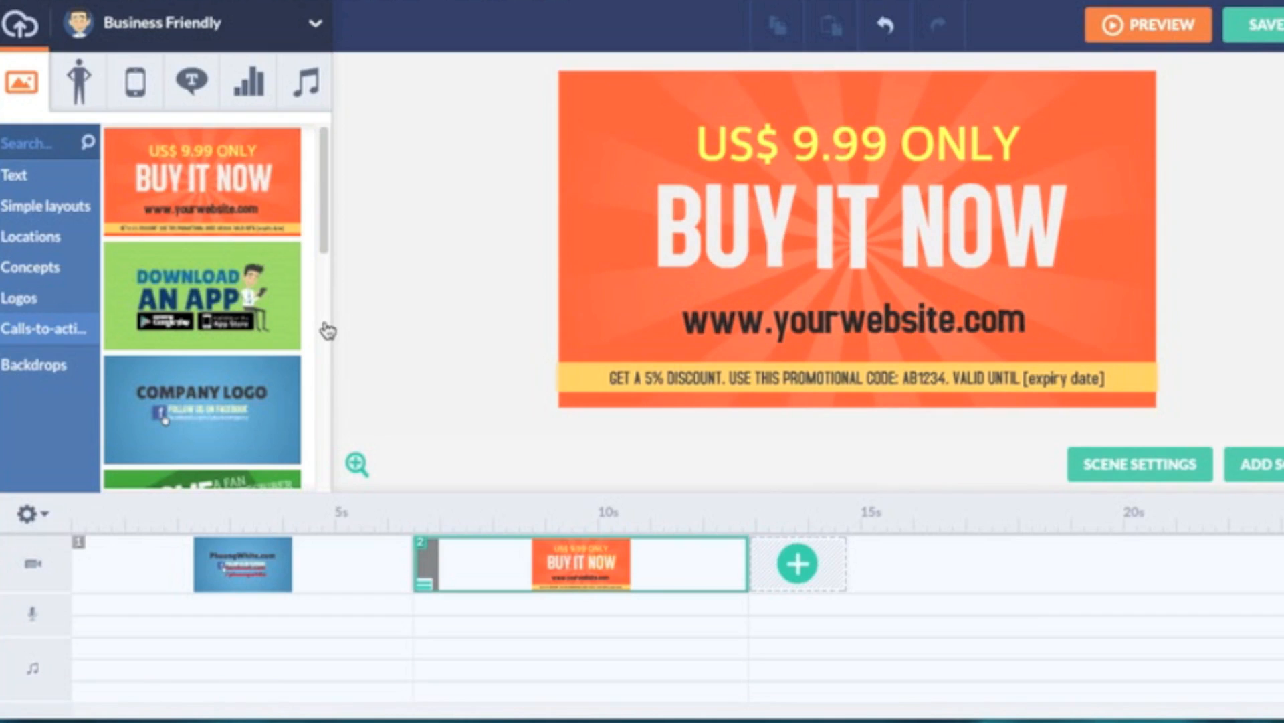
- Browse the remaining call-to-action starters, add a third scene after "Buy It Now" and clear its copied contents
scroll(328, 331, down, 5)
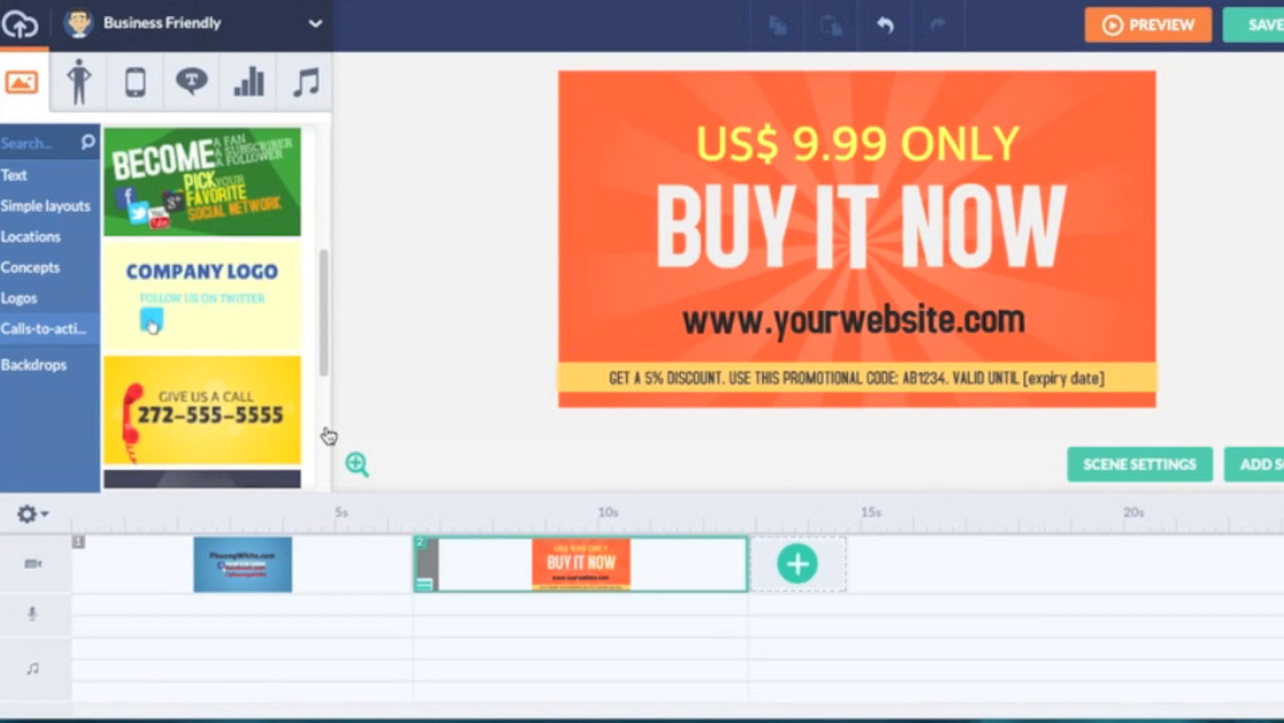
scroll(329, 436, down, 5)
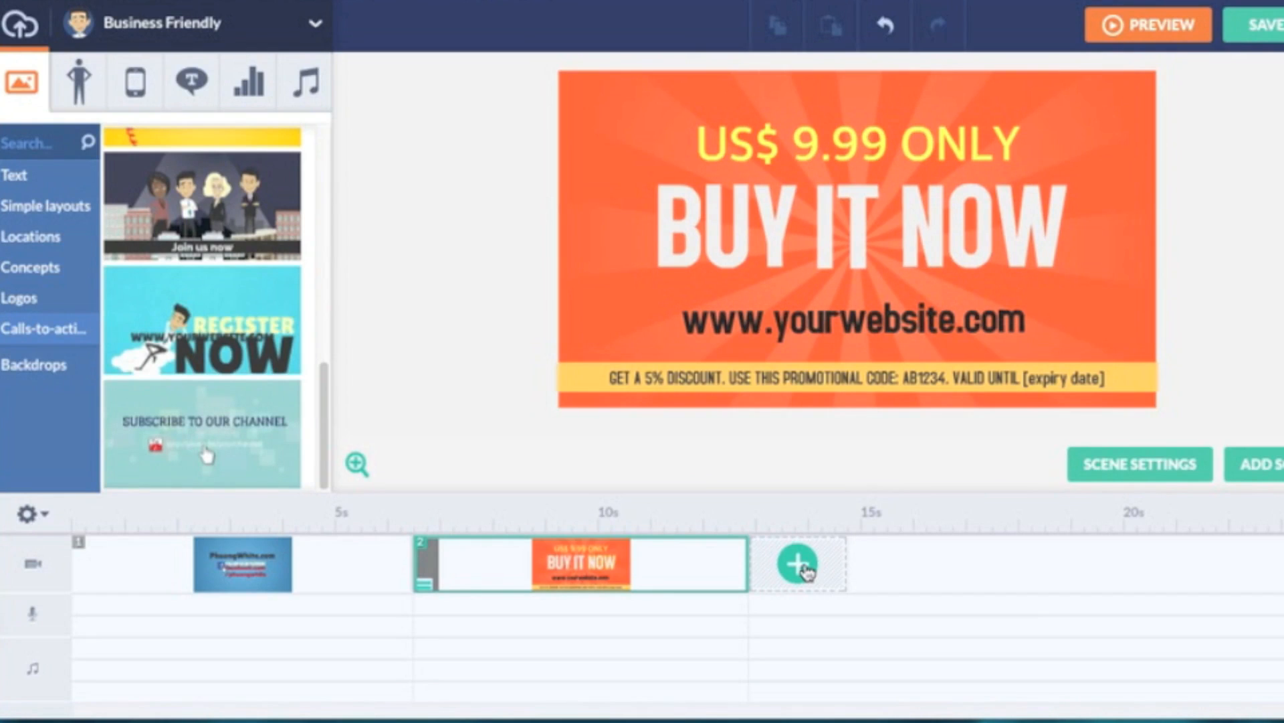
click(797, 564)
right_click(825, 570)
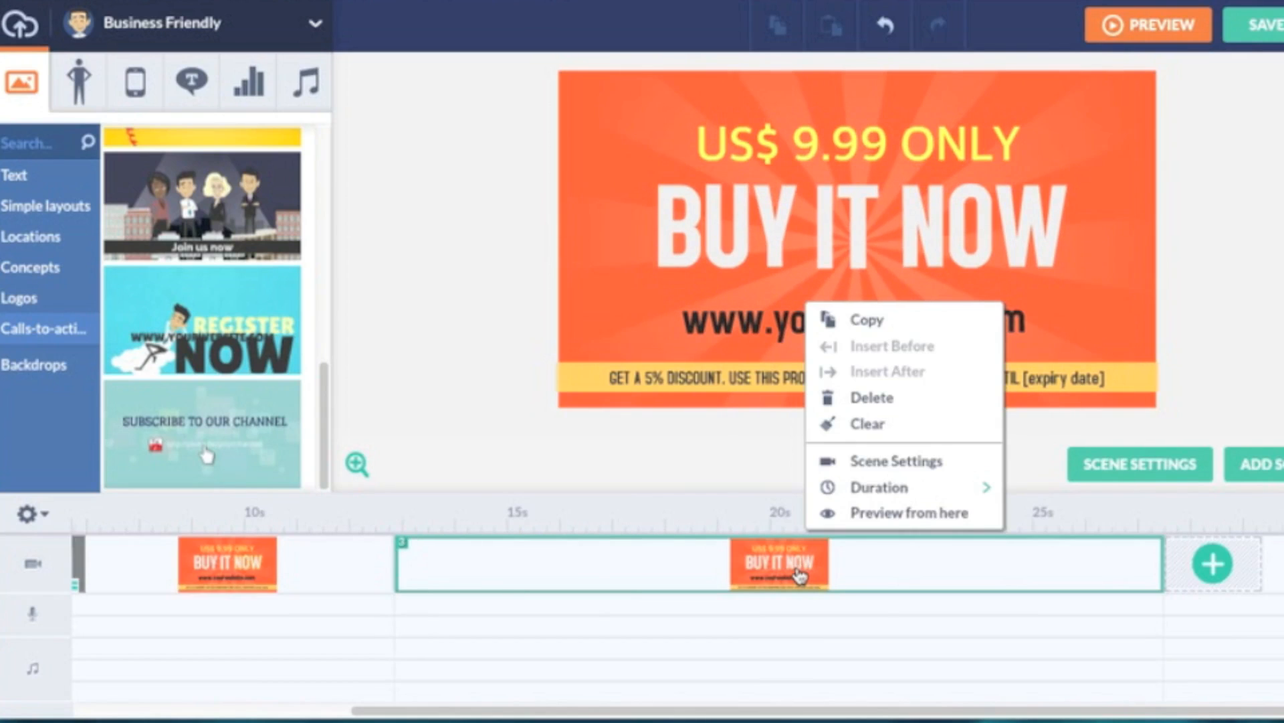
click(873, 429)
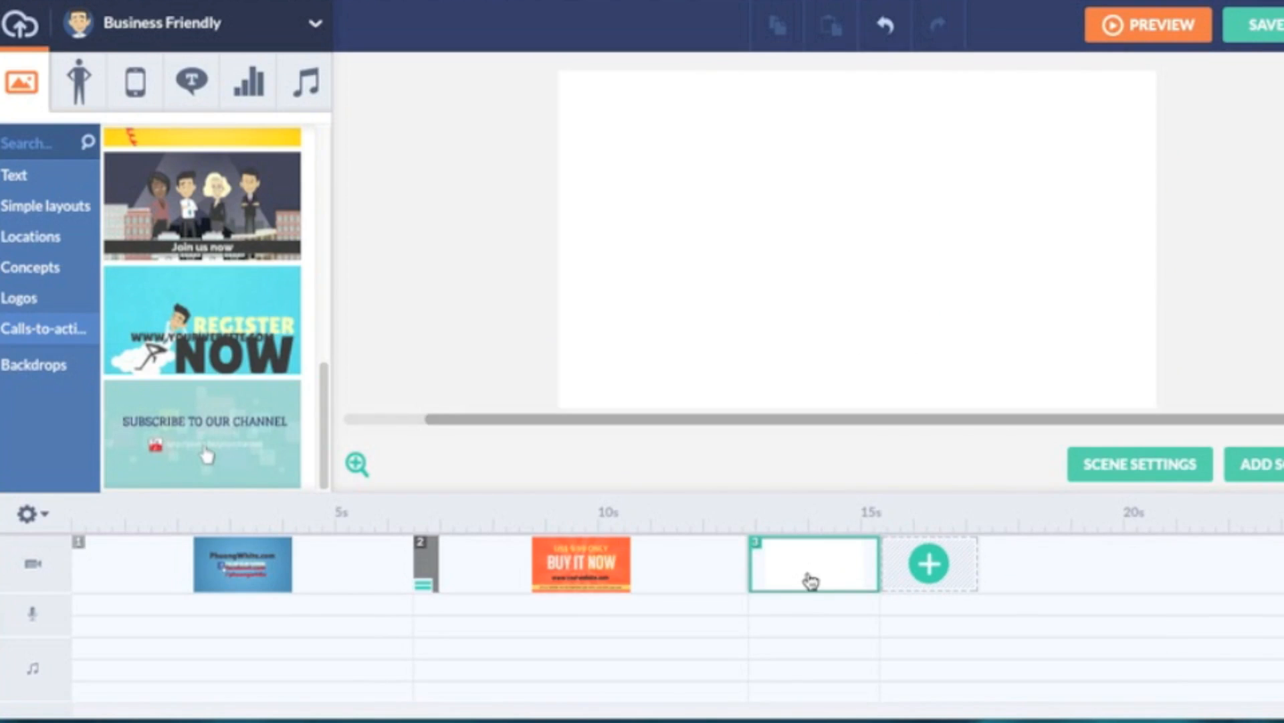
- Try the plain green backdrop on the third scene and replace it with the light blue gradient backdrop
click(47, 375)
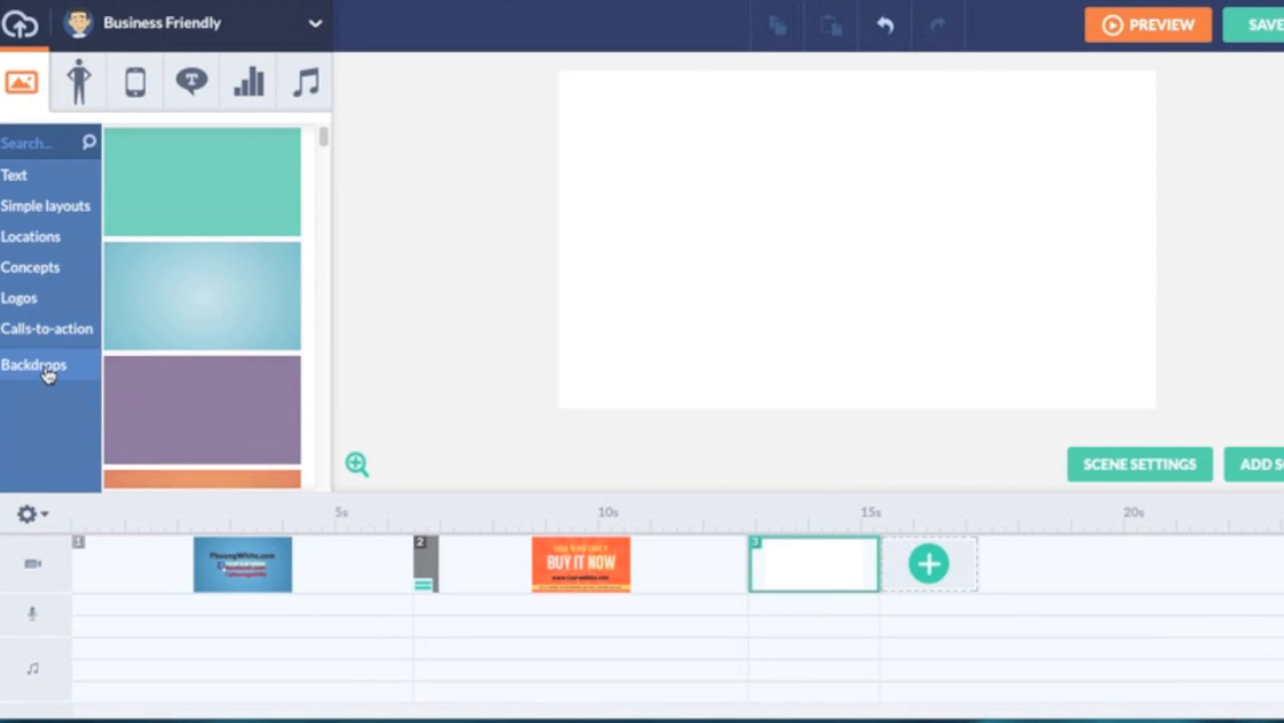
click(194, 172)
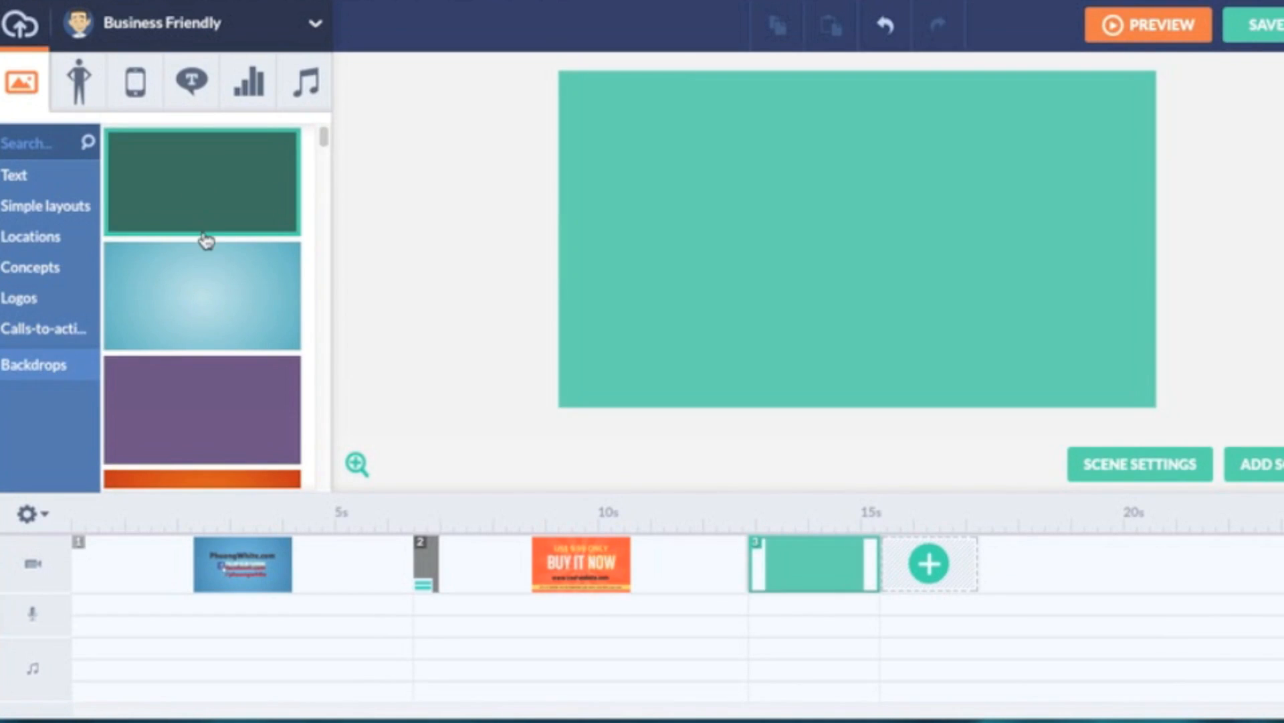
click(214, 276)
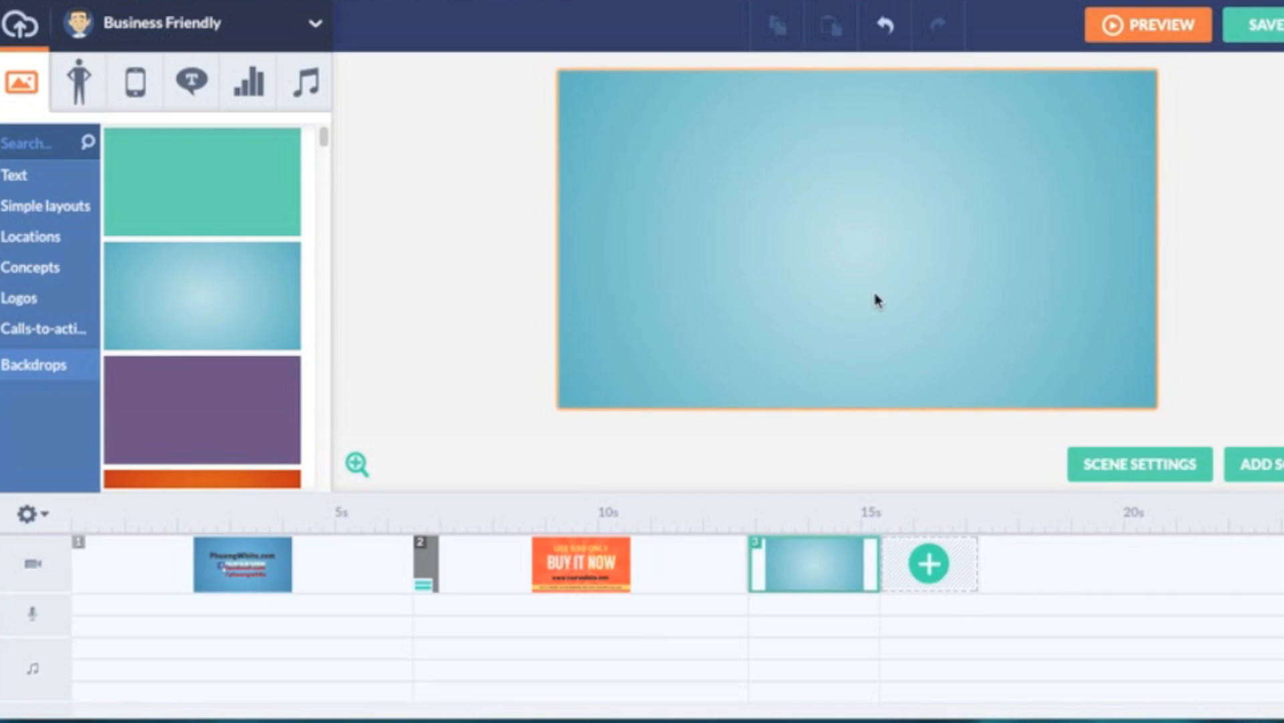
- Add the dark-haired woman in the red jacket to the third scene, enlarged and placed near its right edge
click(81, 84)
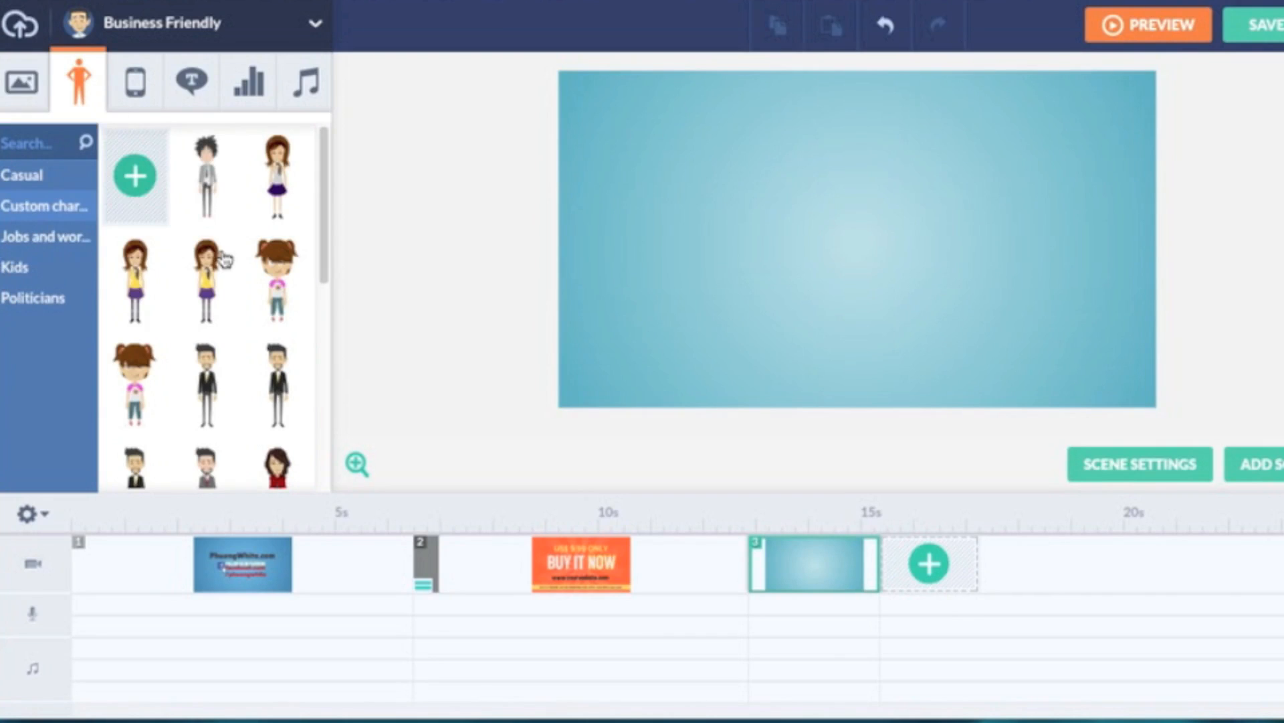
click(284, 489)
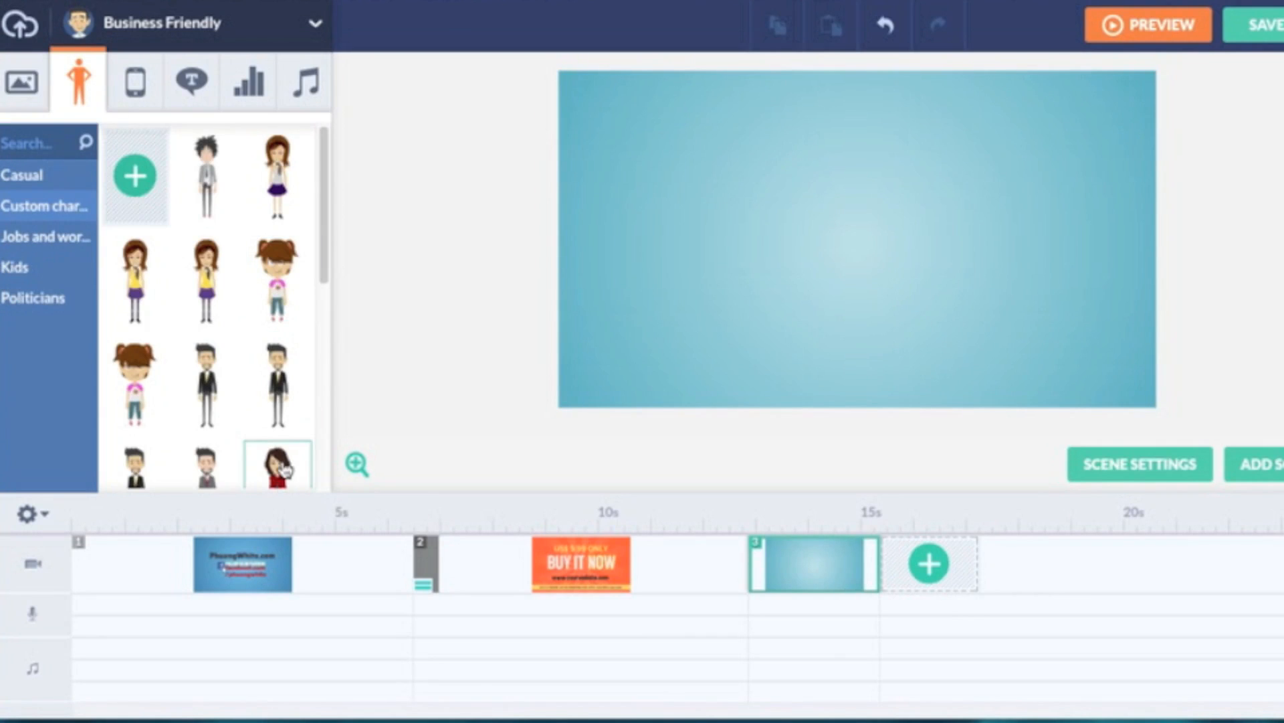
click(879, 256)
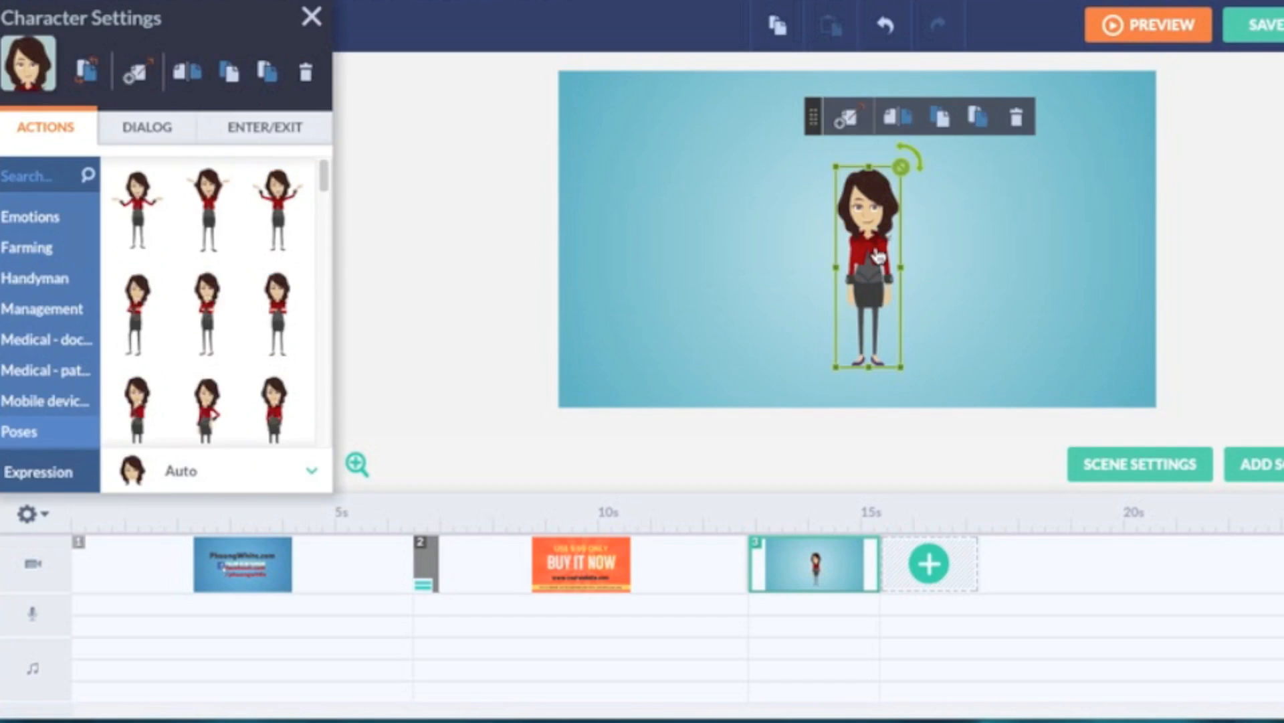
drag(905, 176, 1037, 300)
click(880, 271)
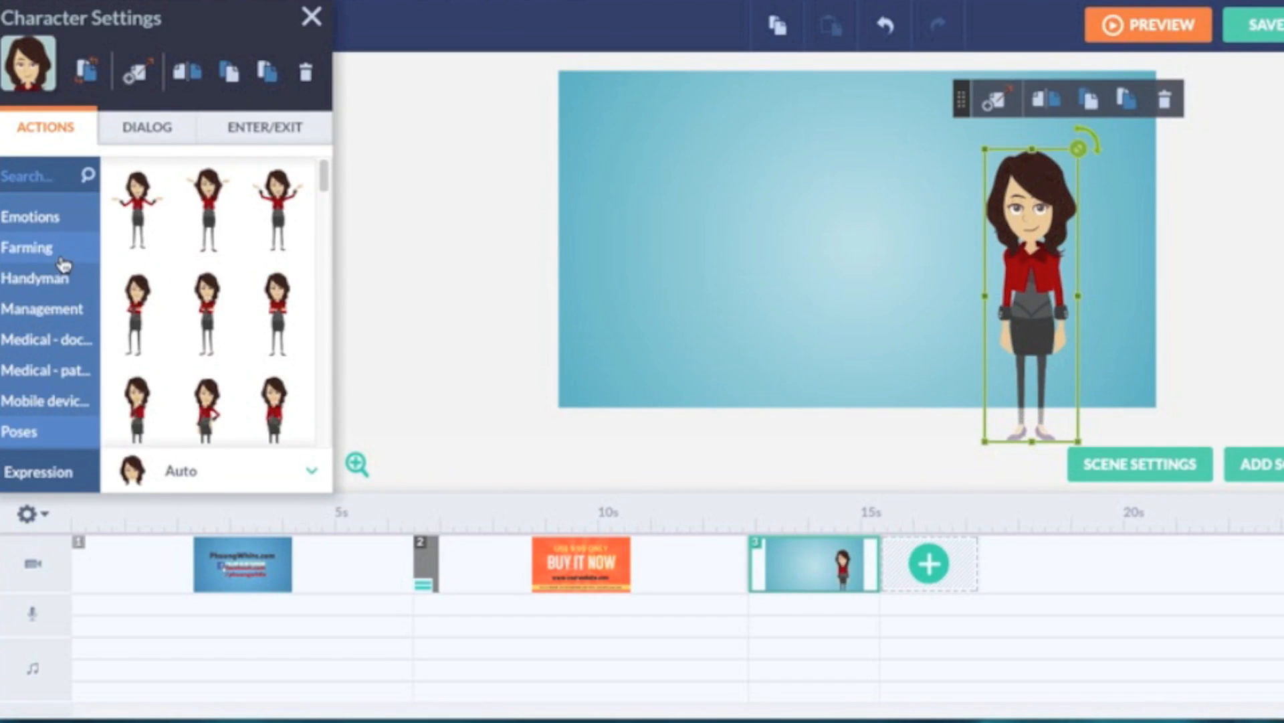
- Try several Farming actions on the woman in red and settle on the crying pose with a rake beside the wilted plant
click(53, 260)
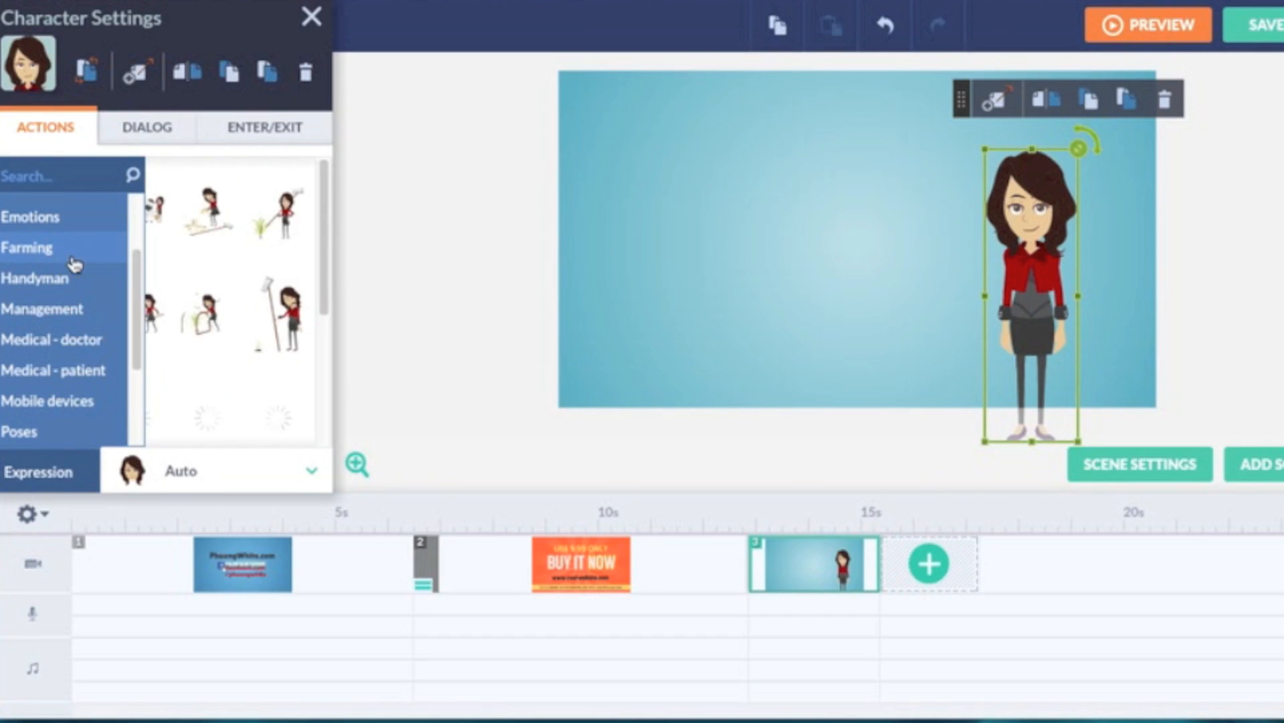
click(284, 230)
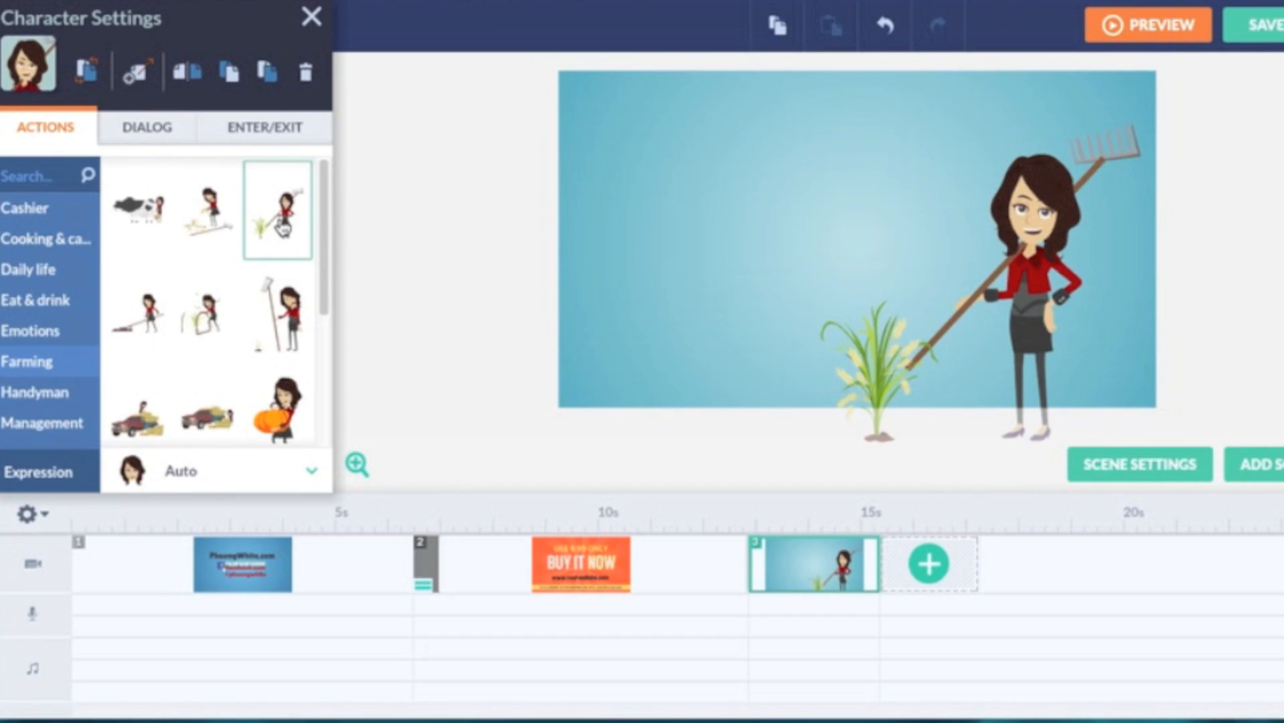
click(292, 407)
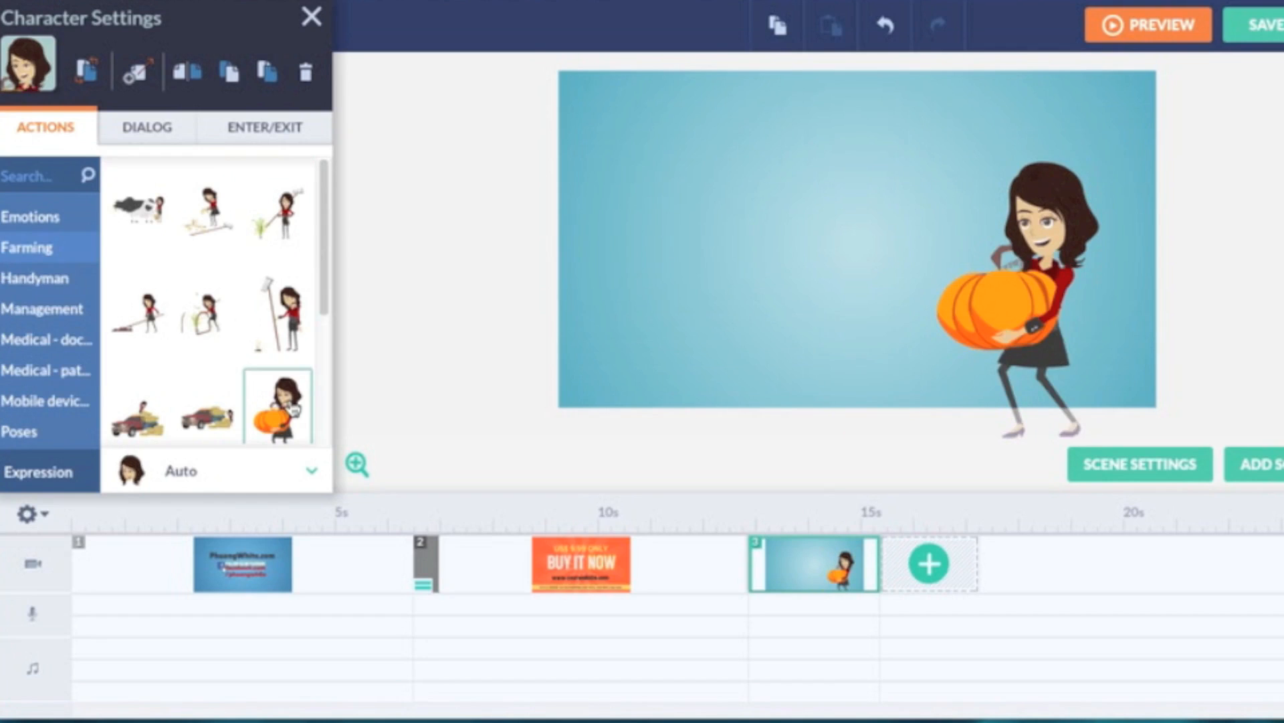
click(200, 411)
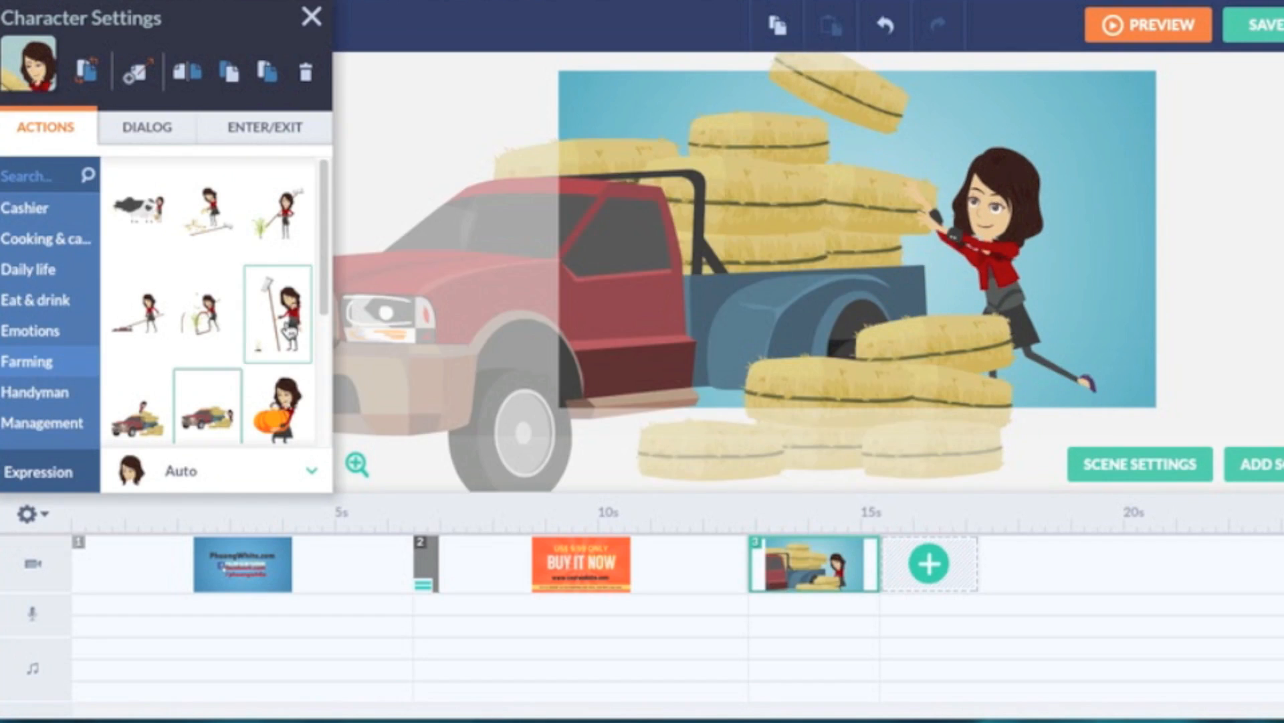
click(278, 313)
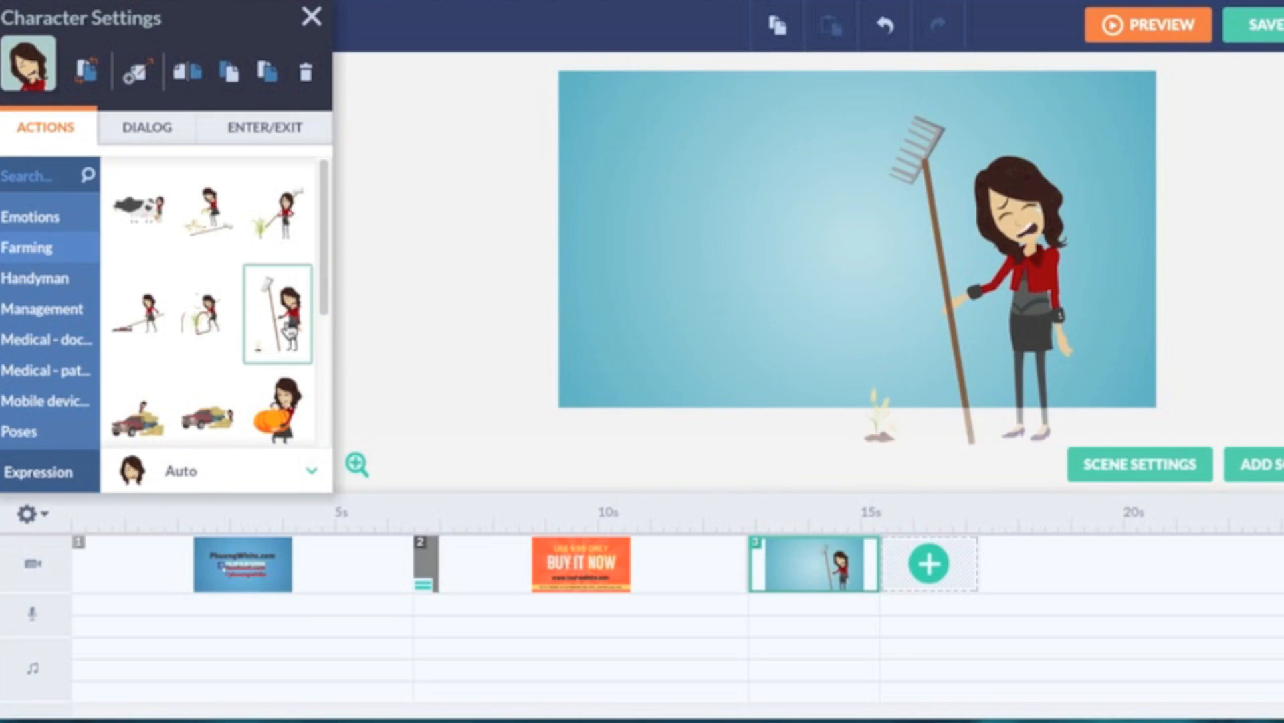
- Look at the dialog voice and enter/exit motion options for the woman in red, and close her settings
click(161, 141)
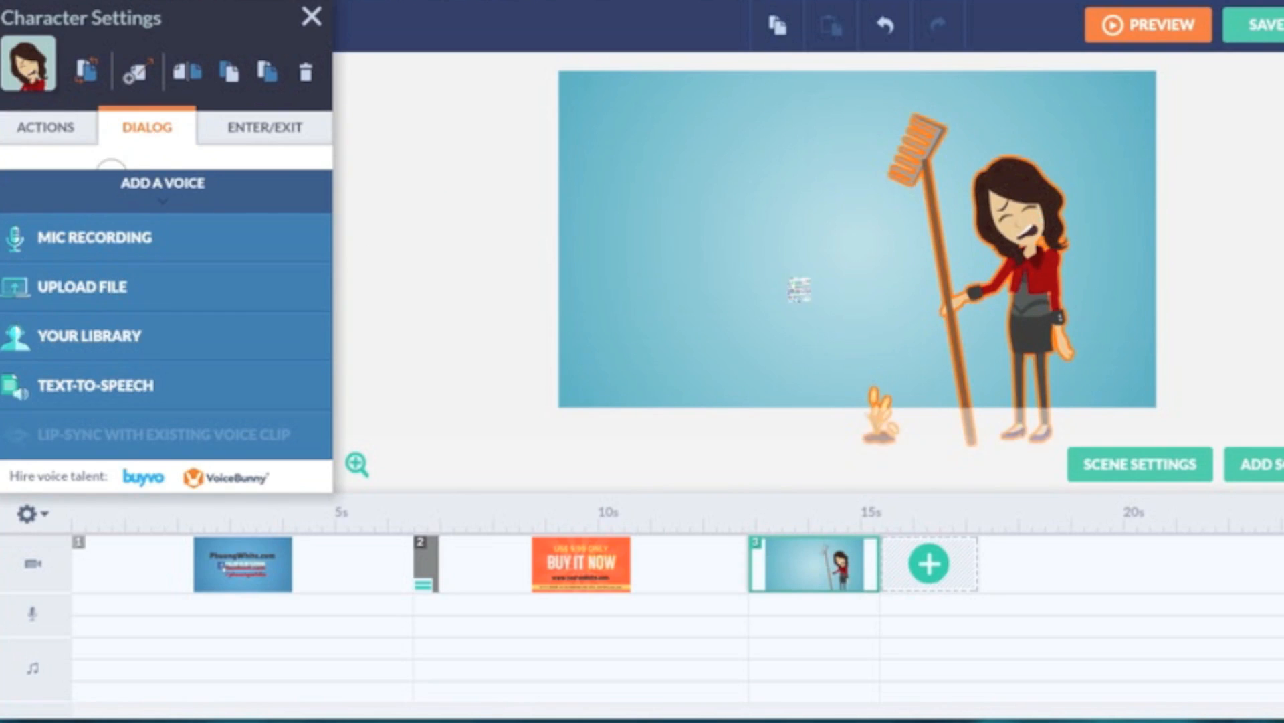
click(273, 142)
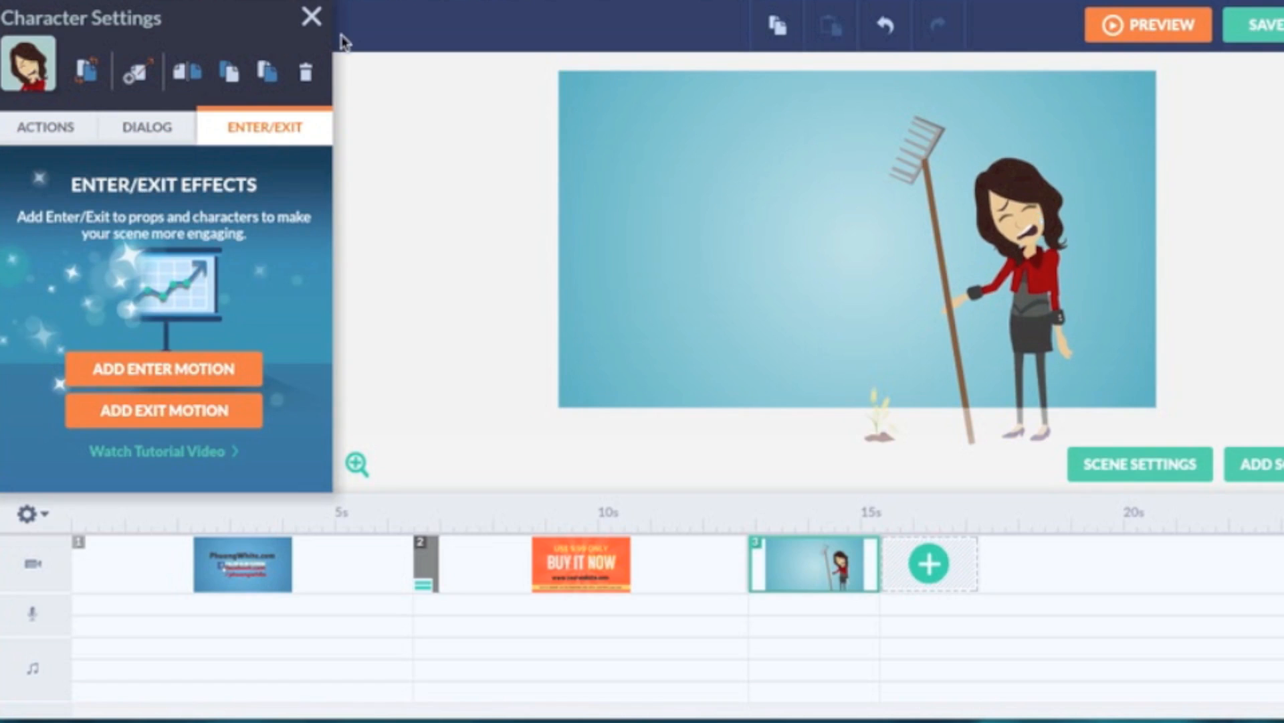
click(310, 21)
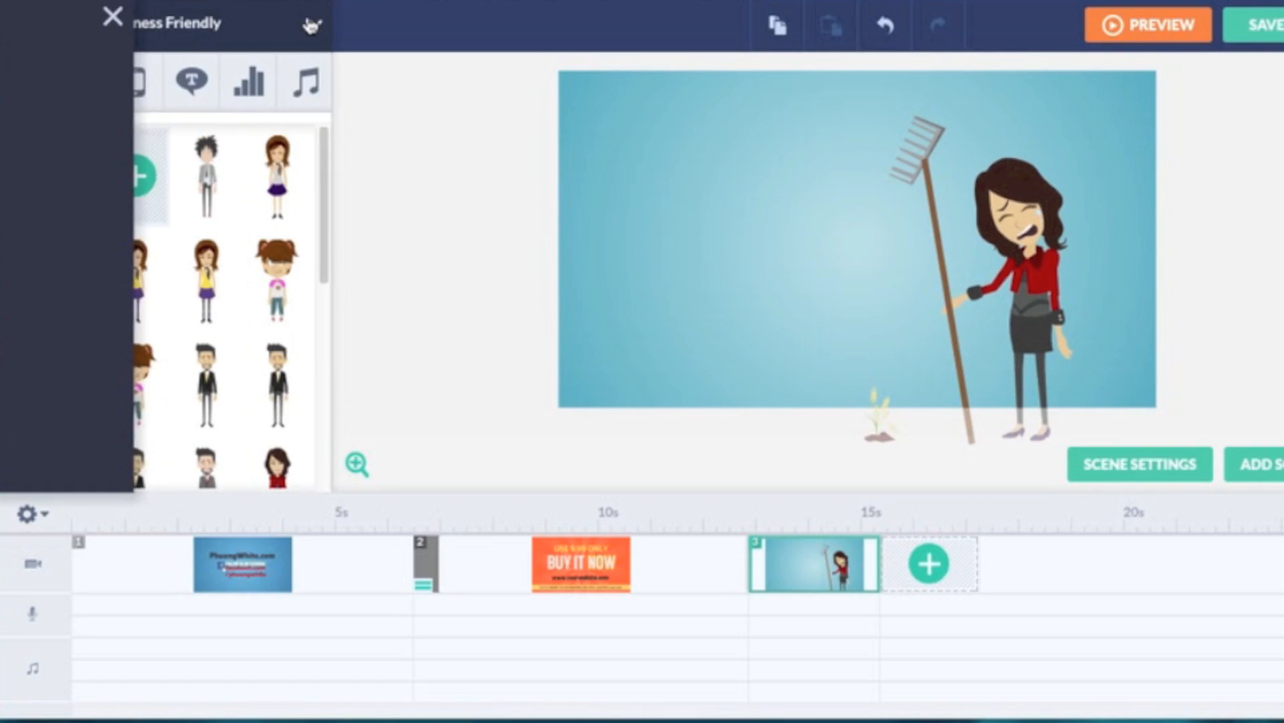
- Add the brown-haired woman in the purple skirt to the left half of the third scene and enlarge her to nearly the scene's height
click(298, 193)
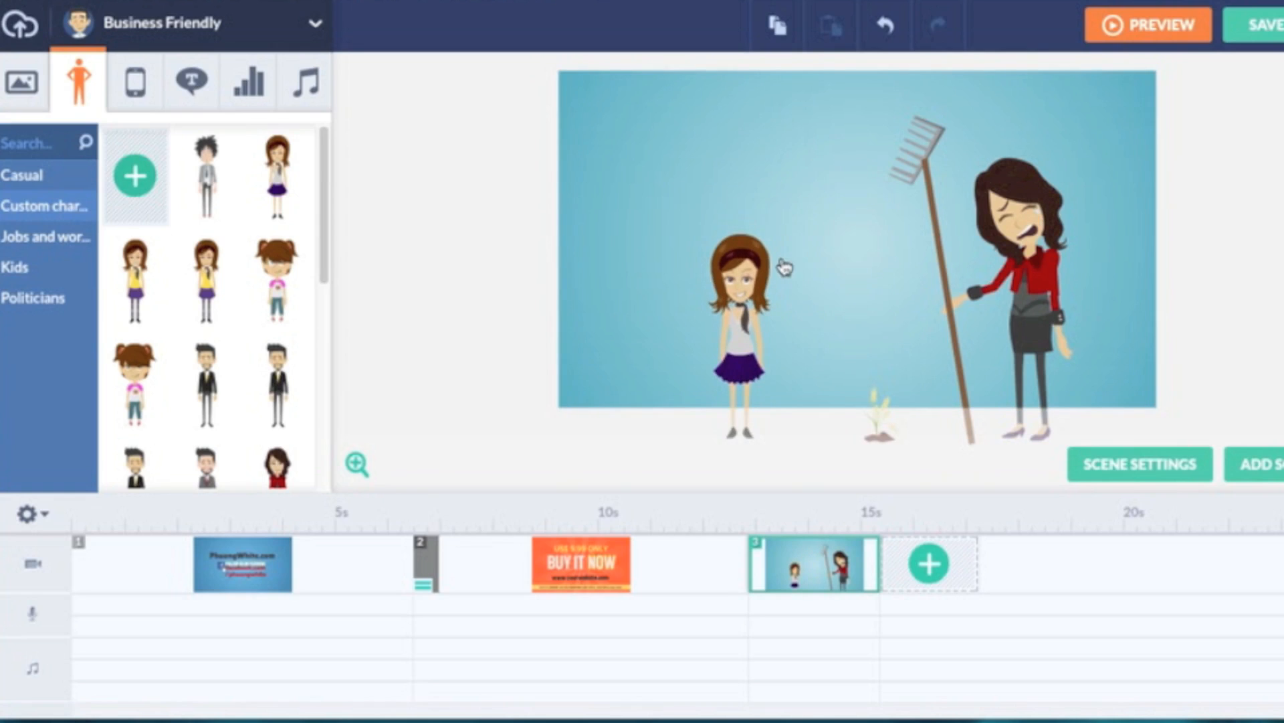
click(751, 277)
drag(774, 232, 830, 205)
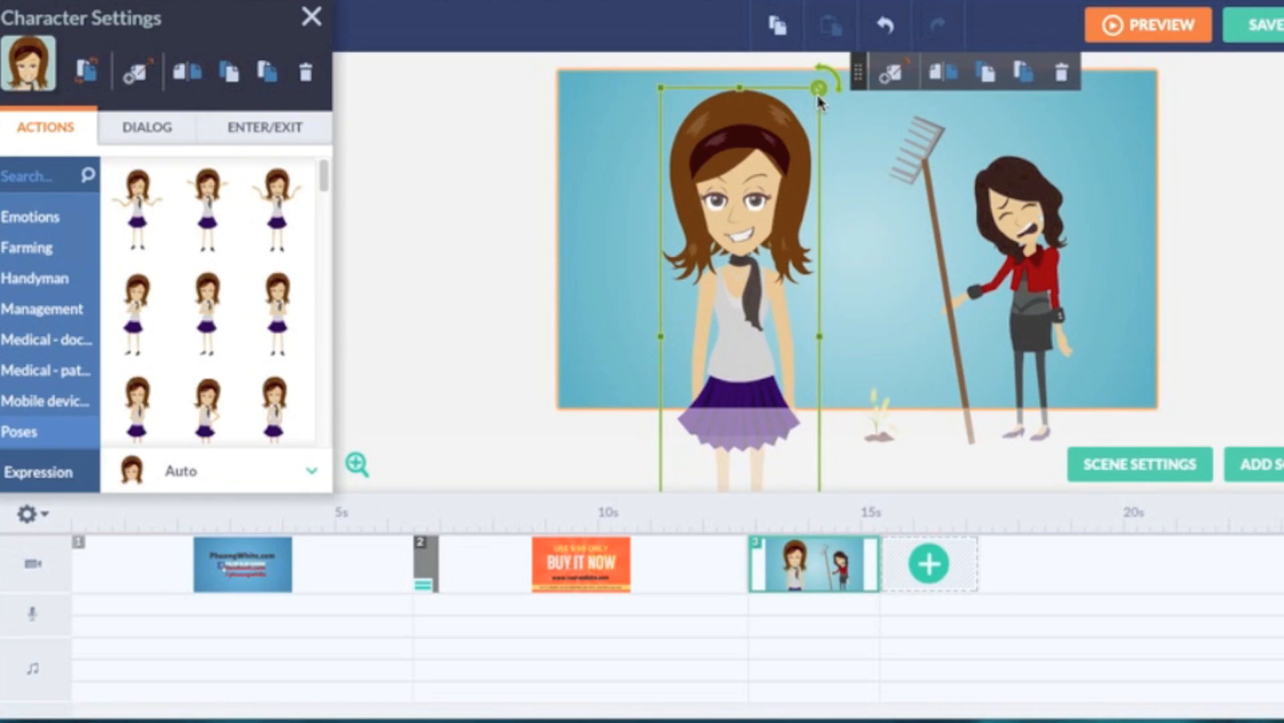
- Shrink the brown-haired woman slightly and give her the Medical - doctor pose with a raised syringe
drag(819, 95, 805, 137)
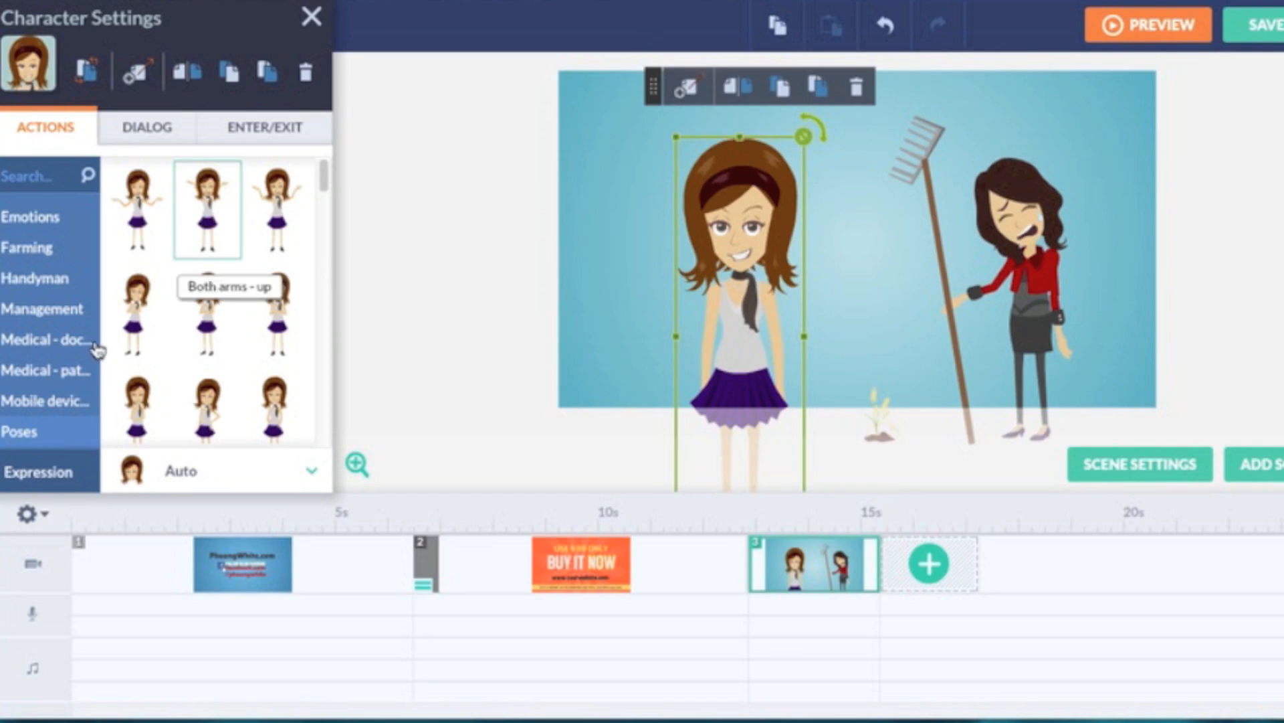
click(67, 343)
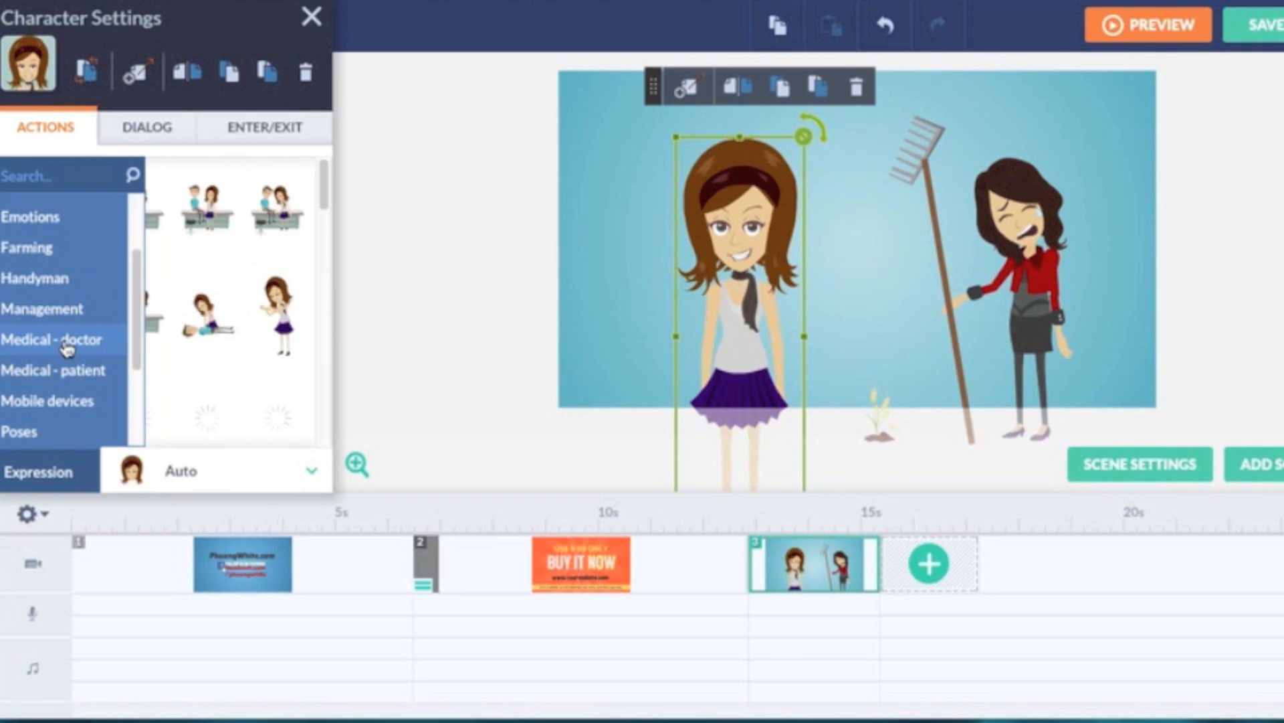
click(280, 320)
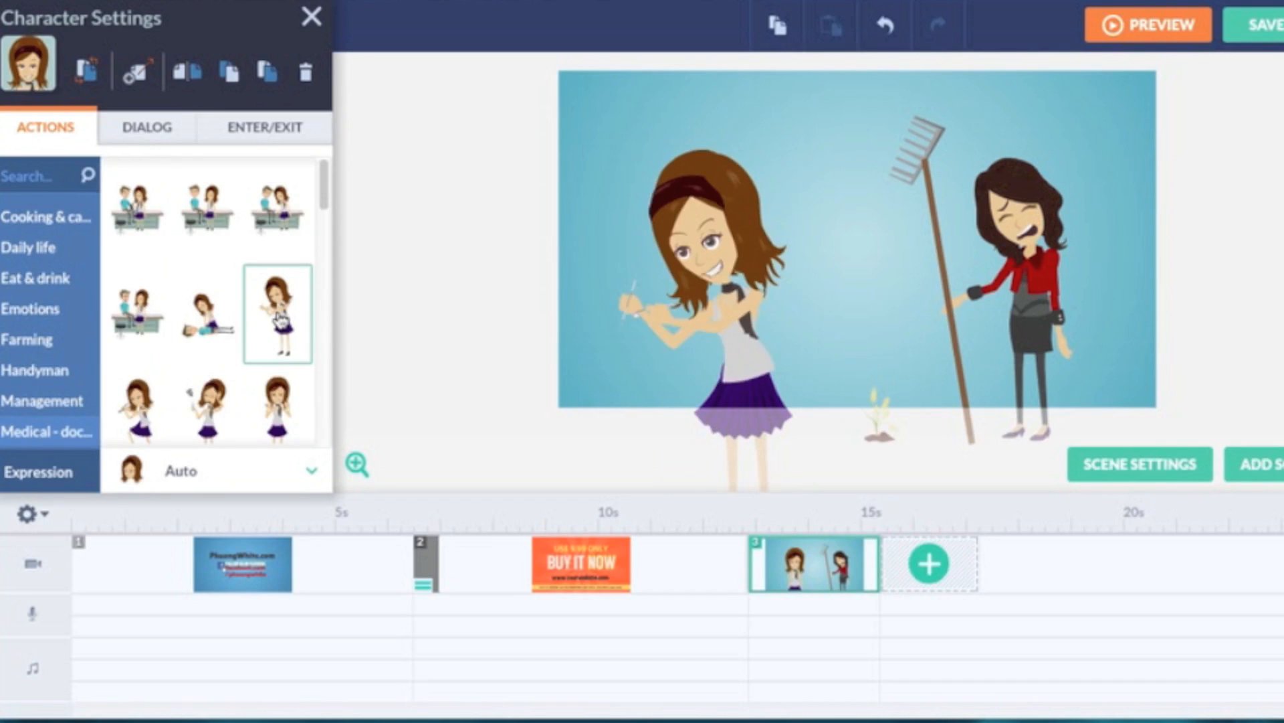
- Give the woman in the red jacket the cheerful Emotions pose with one leg kicked back, and close her settings
click(287, 217)
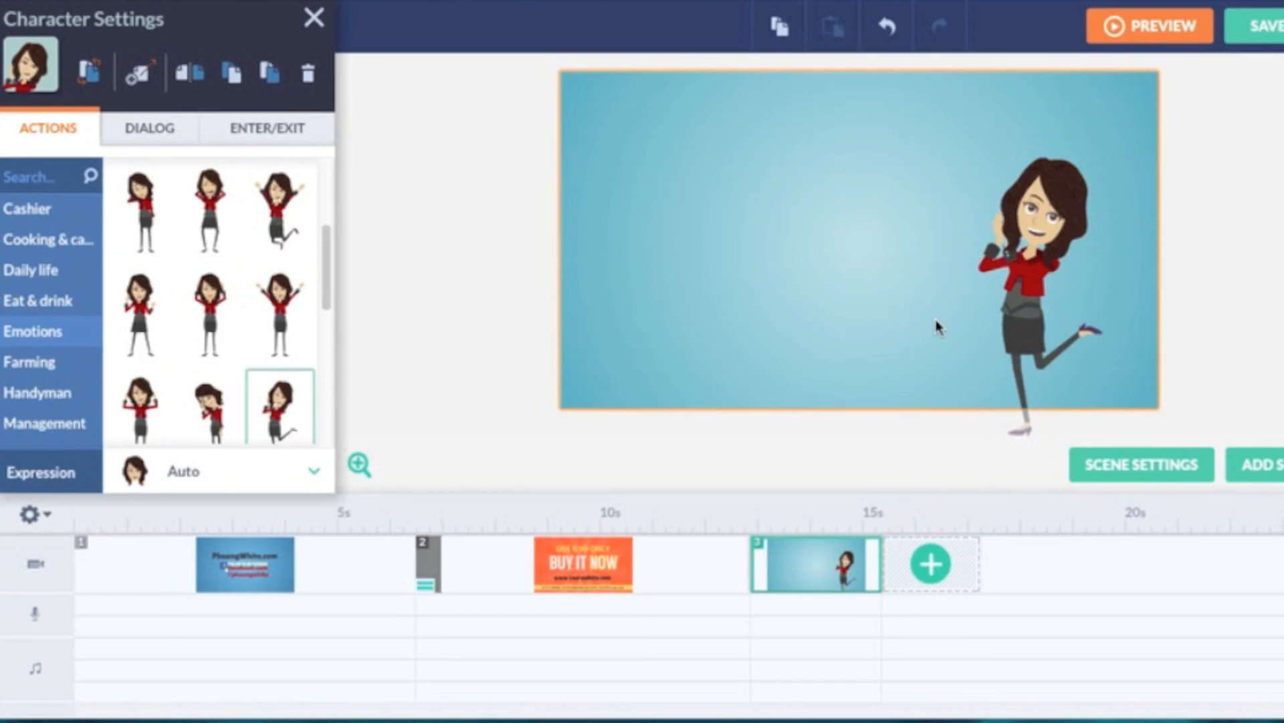
click(314, 21)
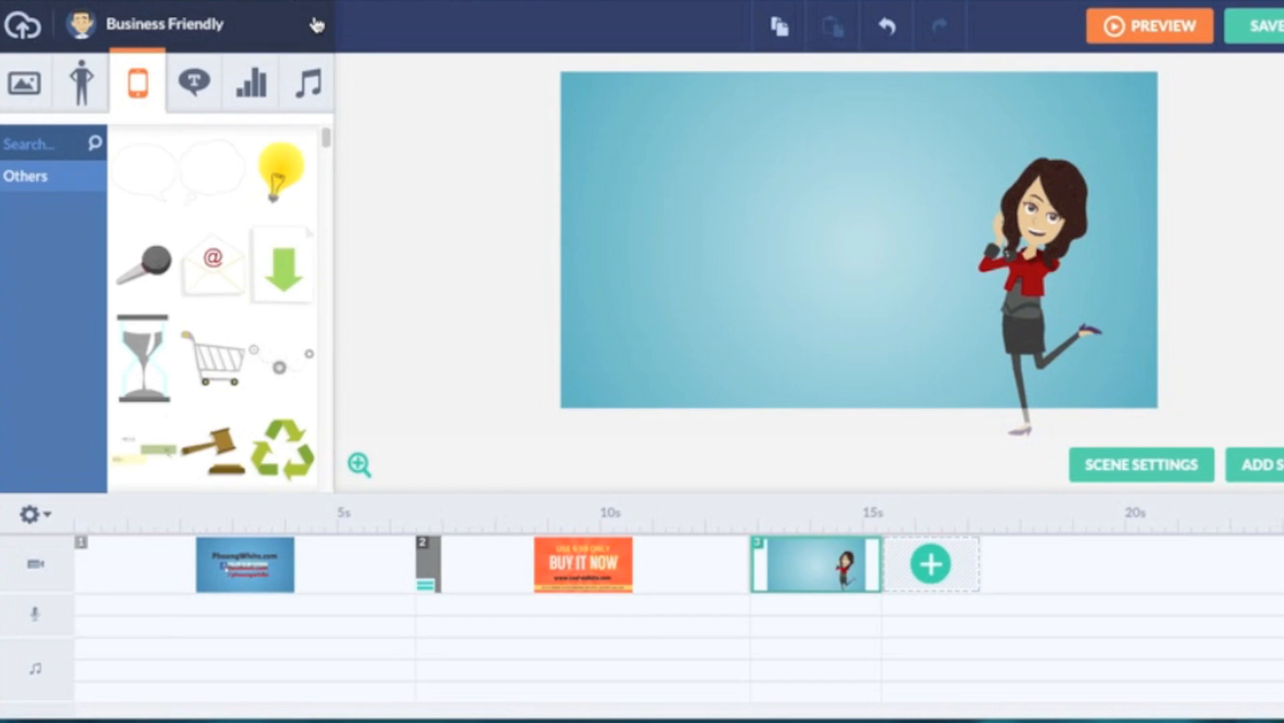
- Add a shopping cart prop beside the woman in red and look at its enter/exit effect options
click(37, 148)
click(216, 368)
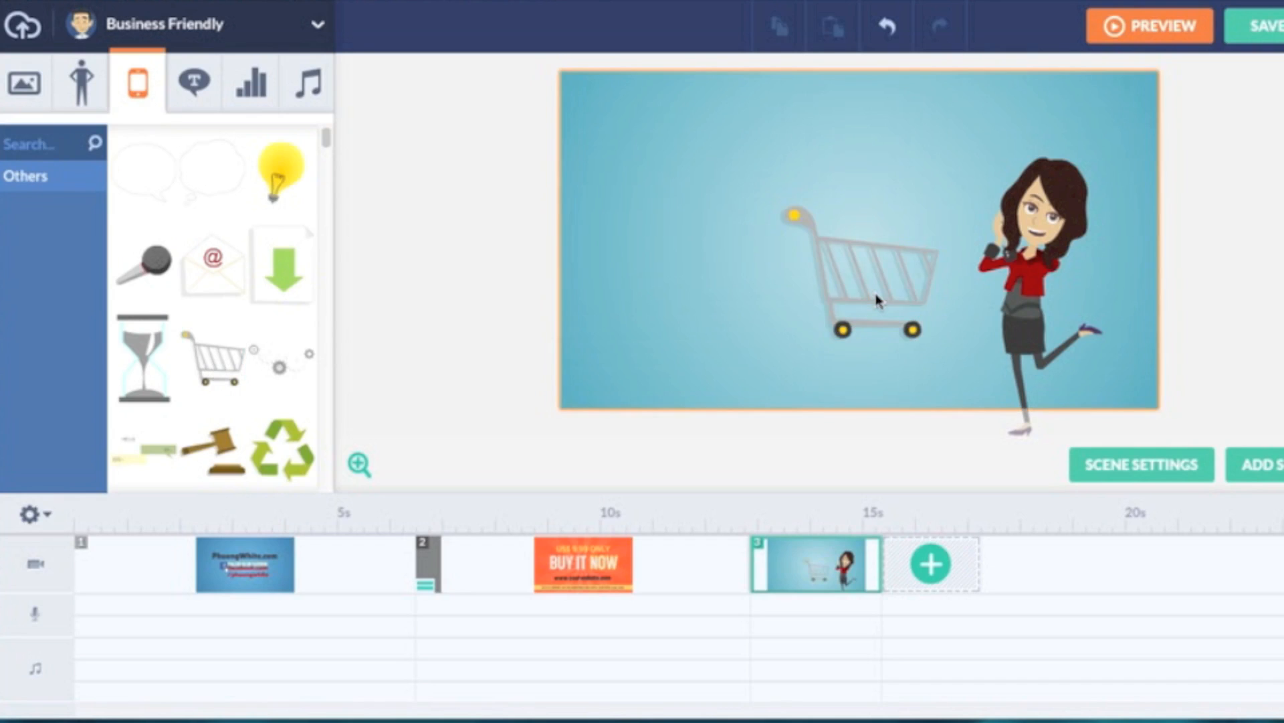
click(816, 341)
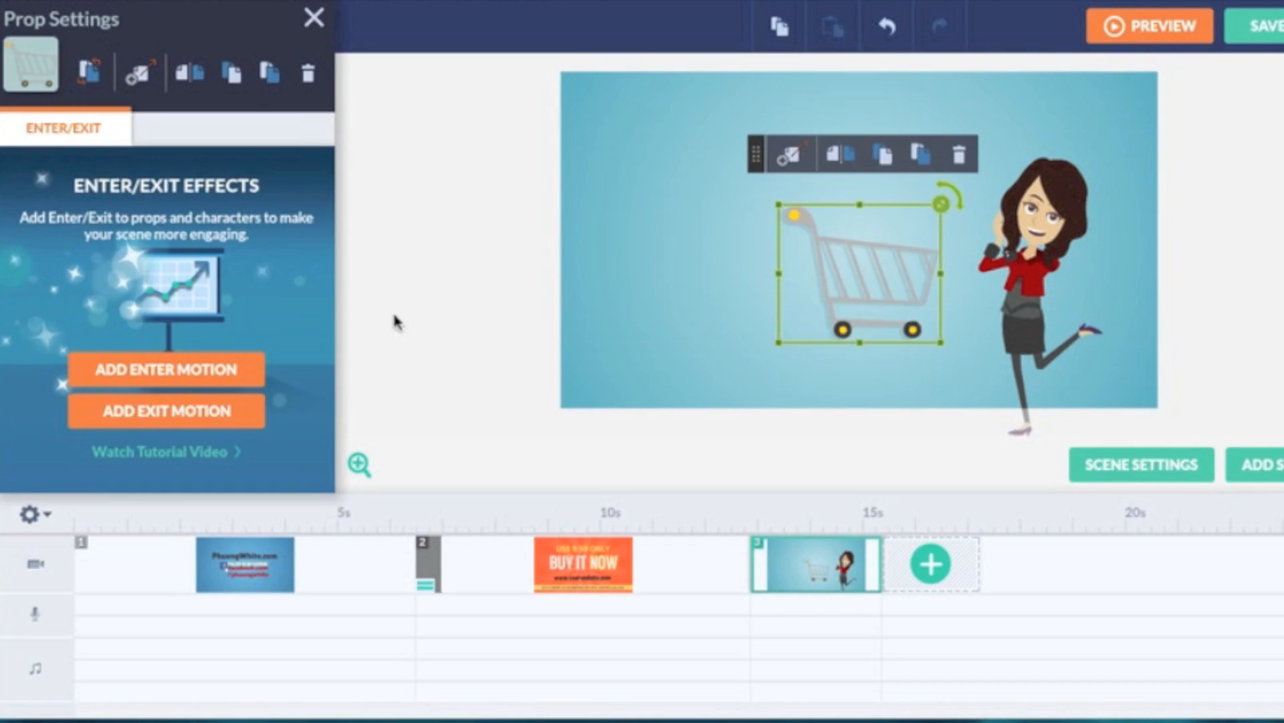
click(693, 139)
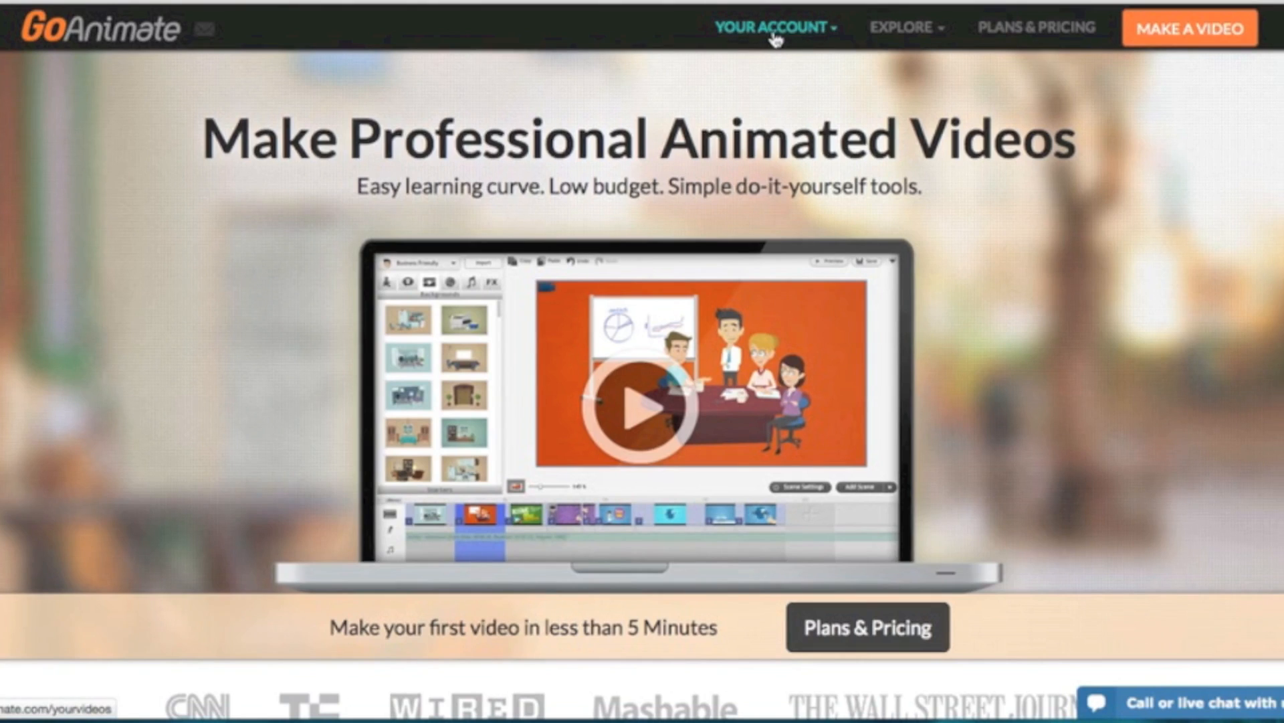
- Open the revision history of the saved video "Take the Chains OFF your neck! $$ TRANSFORMATION" and look through its earlier versions
mouse_move(774, 40)
click(756, 79)
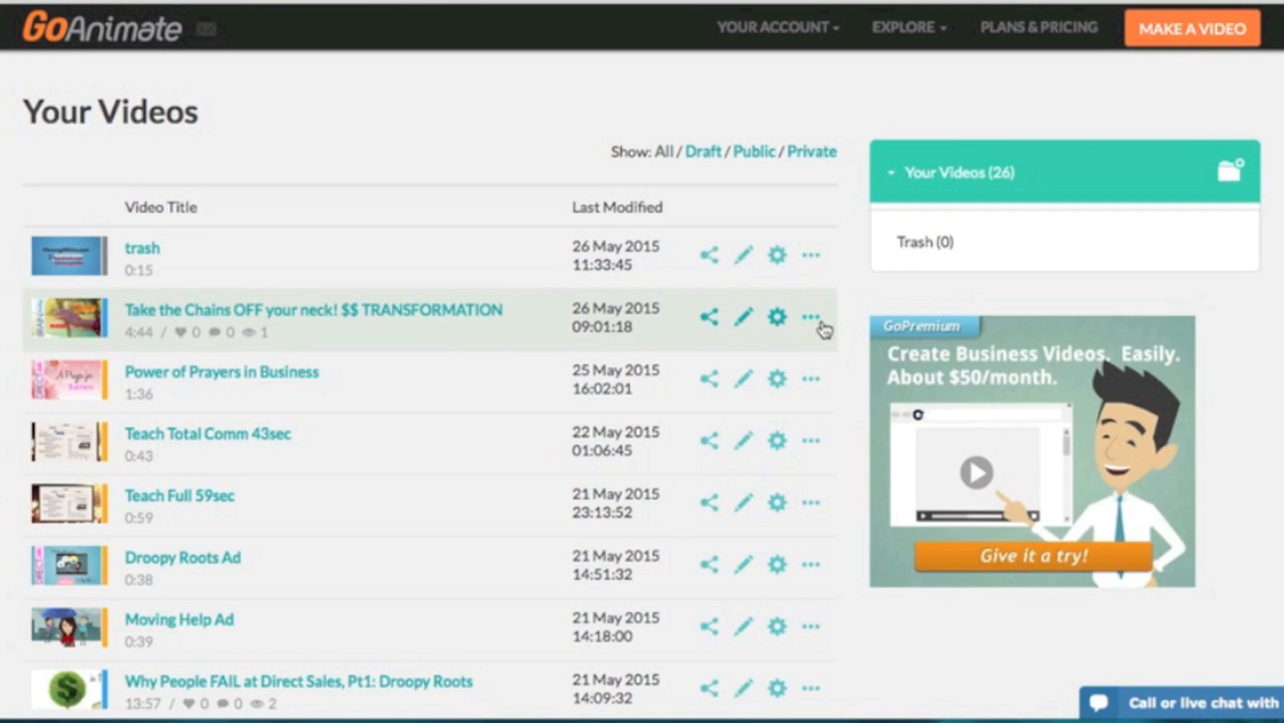
click(746, 319)
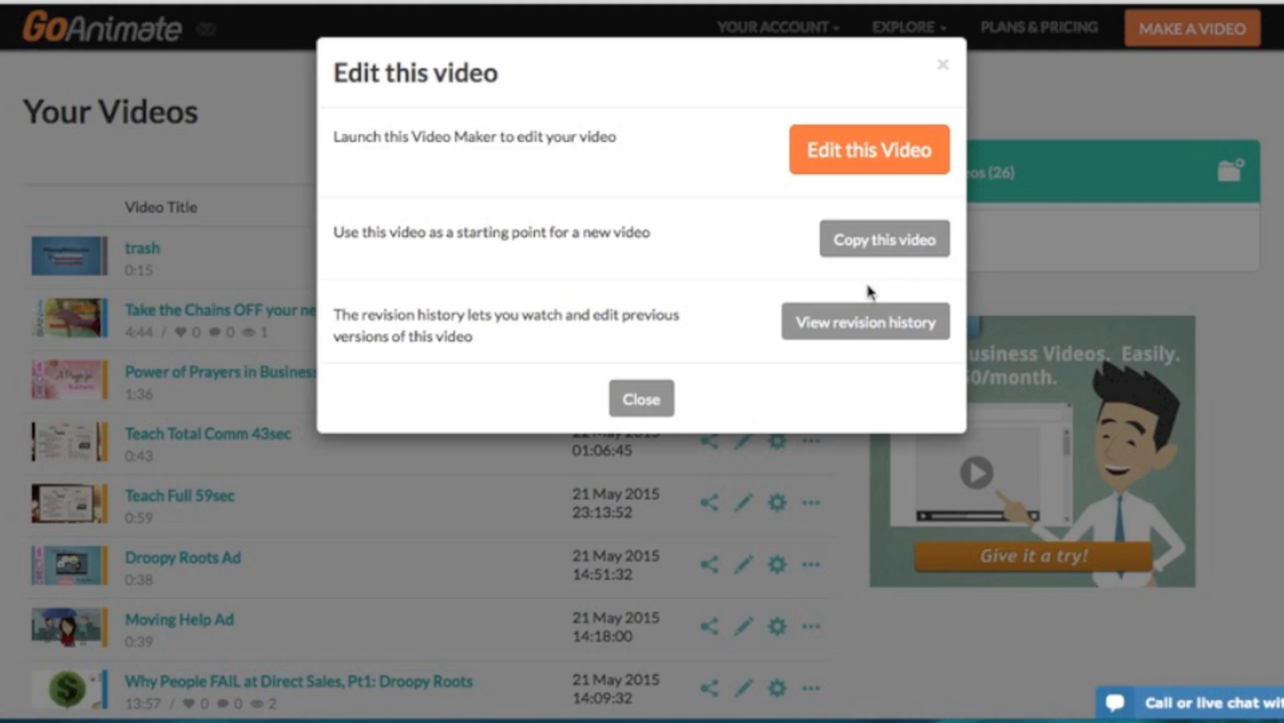
click(878, 333)
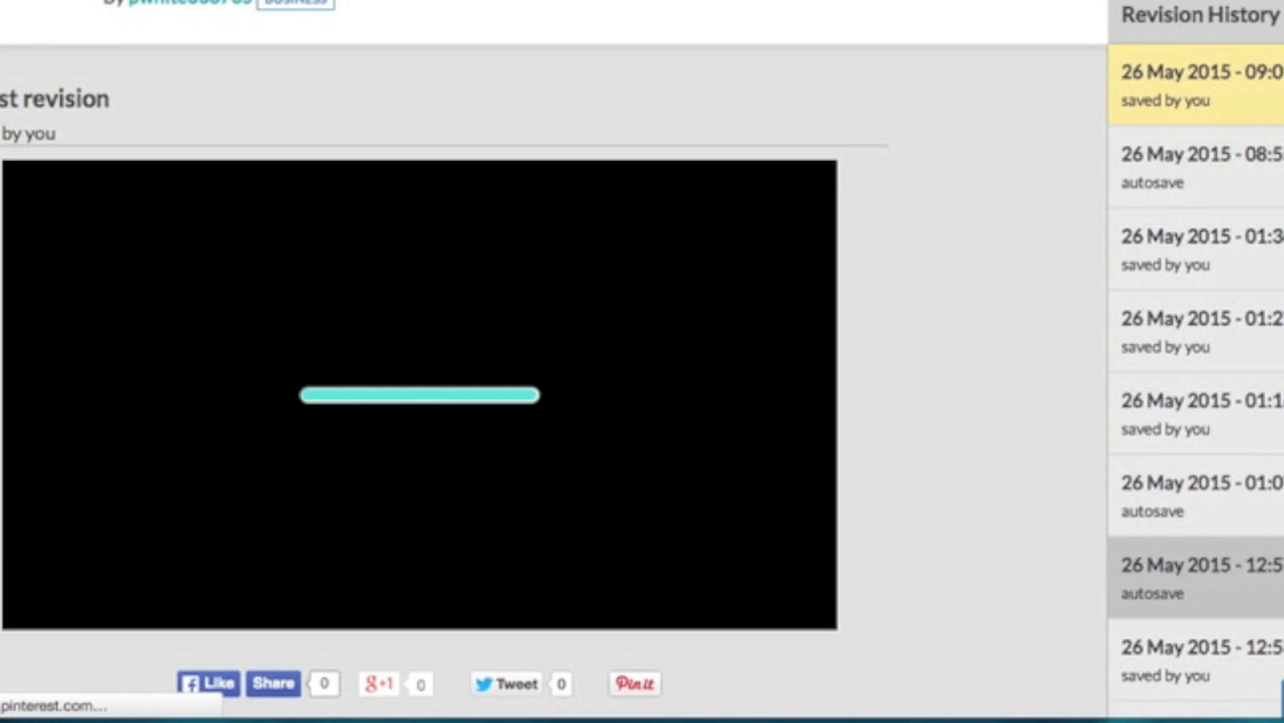
scroll(1198, 381, down, 15)
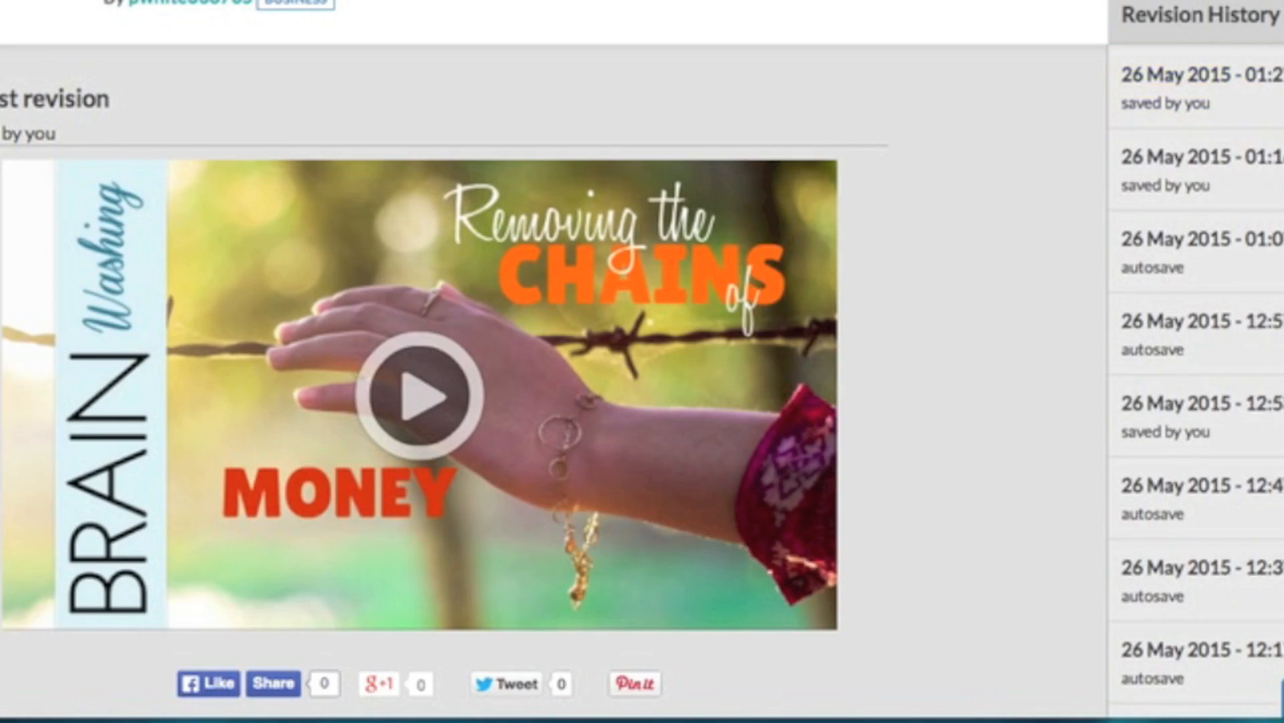
scroll(1198, 381, down, 1)
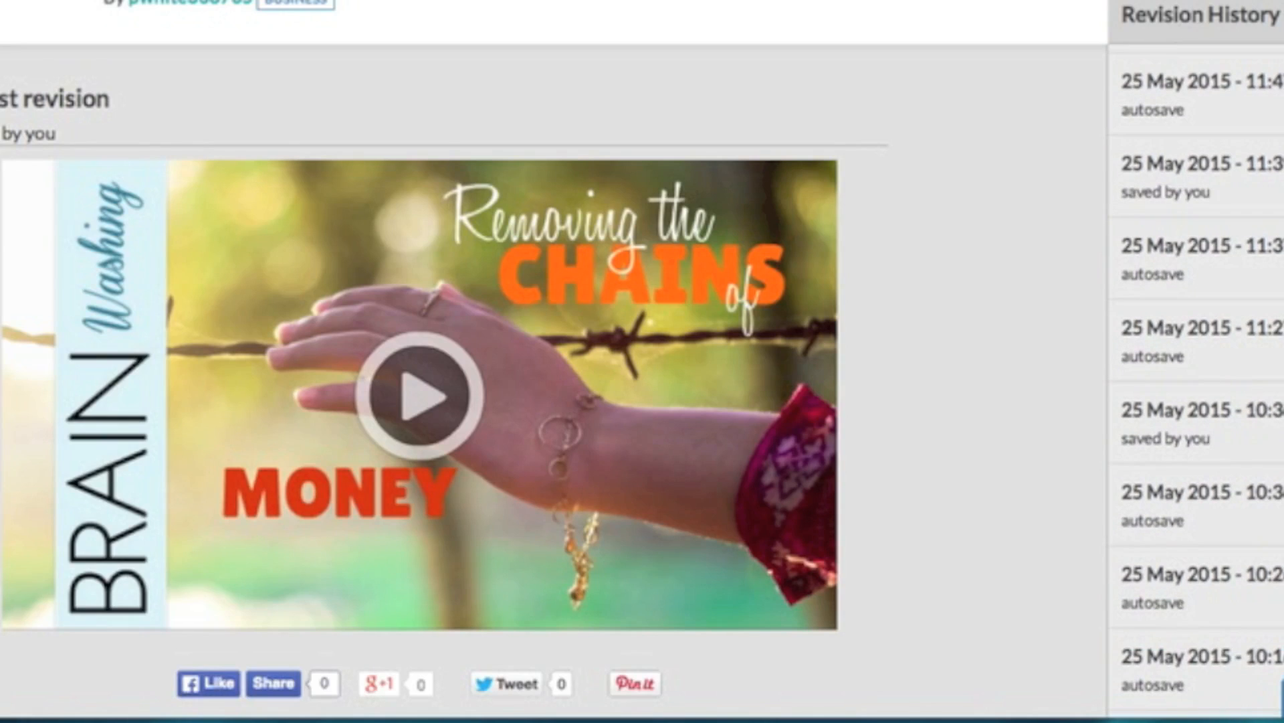
scroll(1198, 381, down, 1)
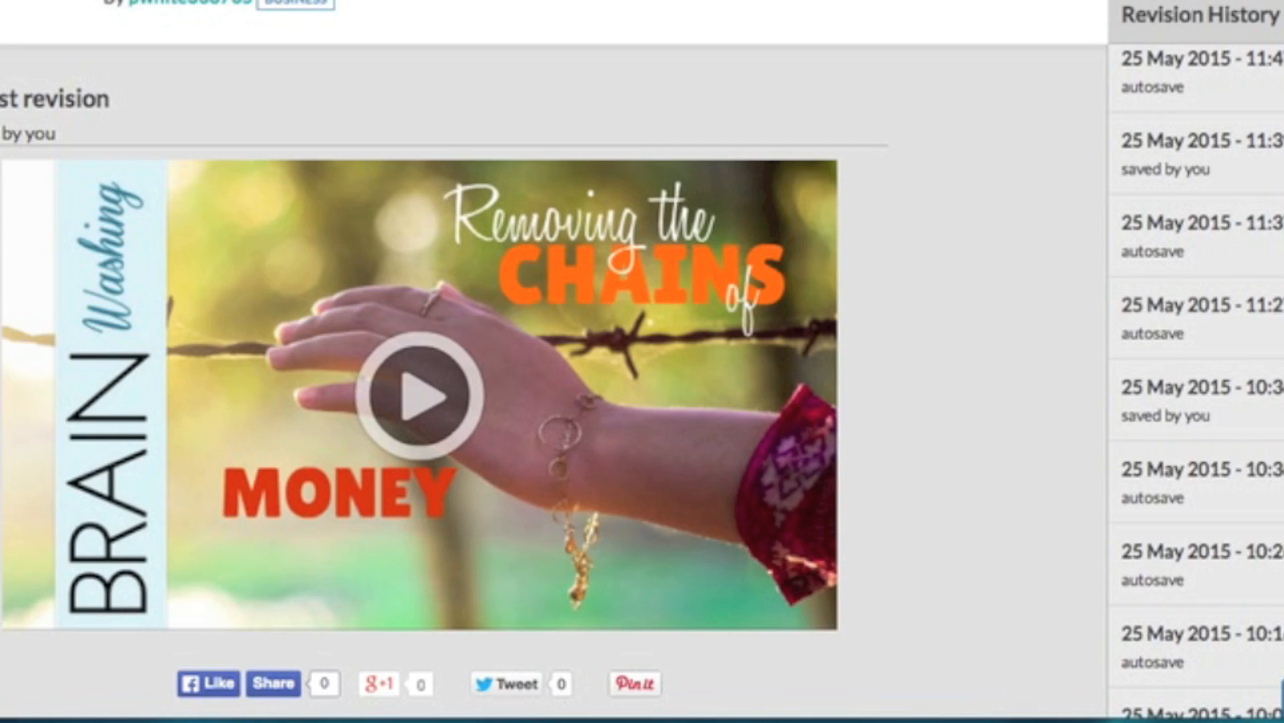
scroll(1198, 381, up, 10)
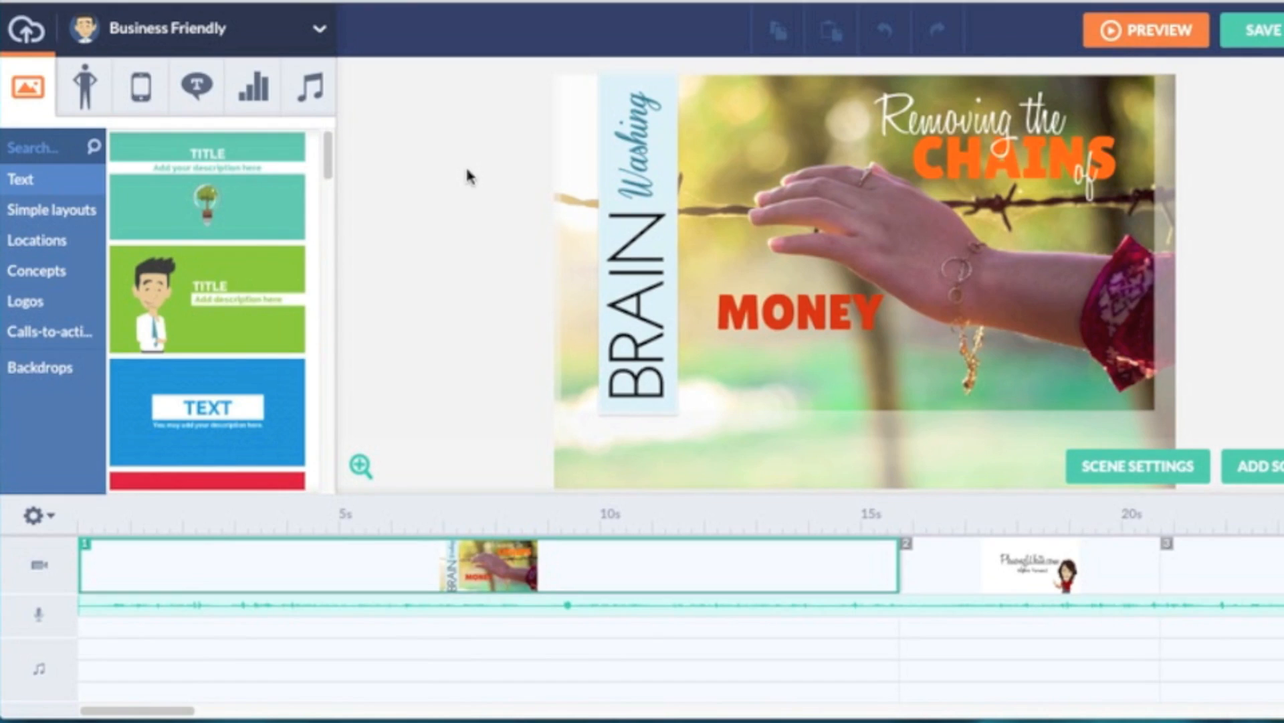
- Look at the file upload options and switch the asset source from Business Friendly to Your Library
click(27, 35)
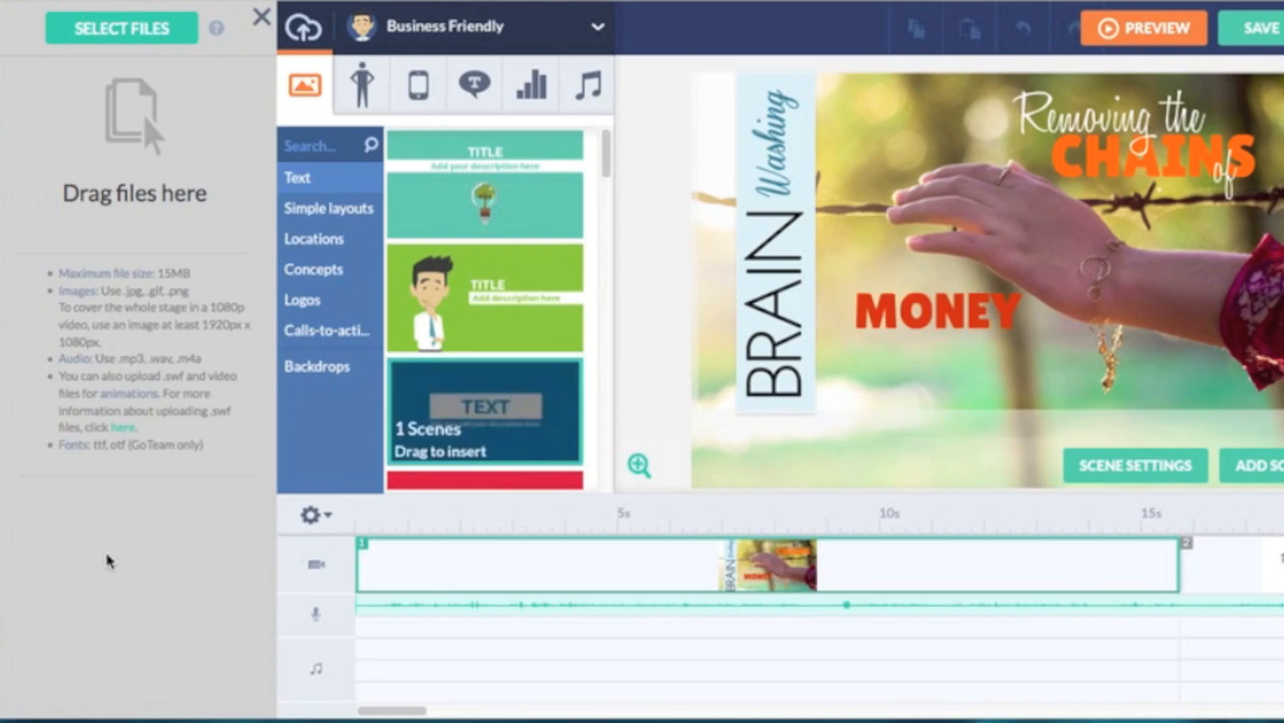
click(137, 29)
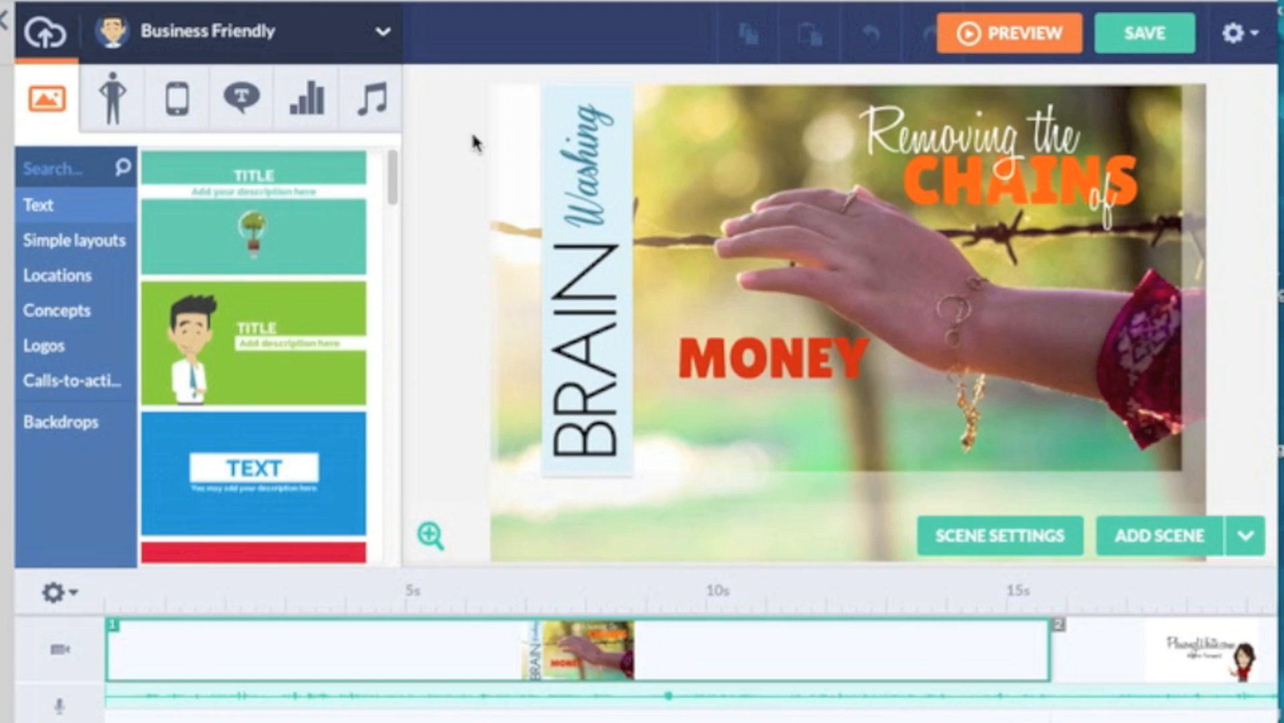
click(383, 35)
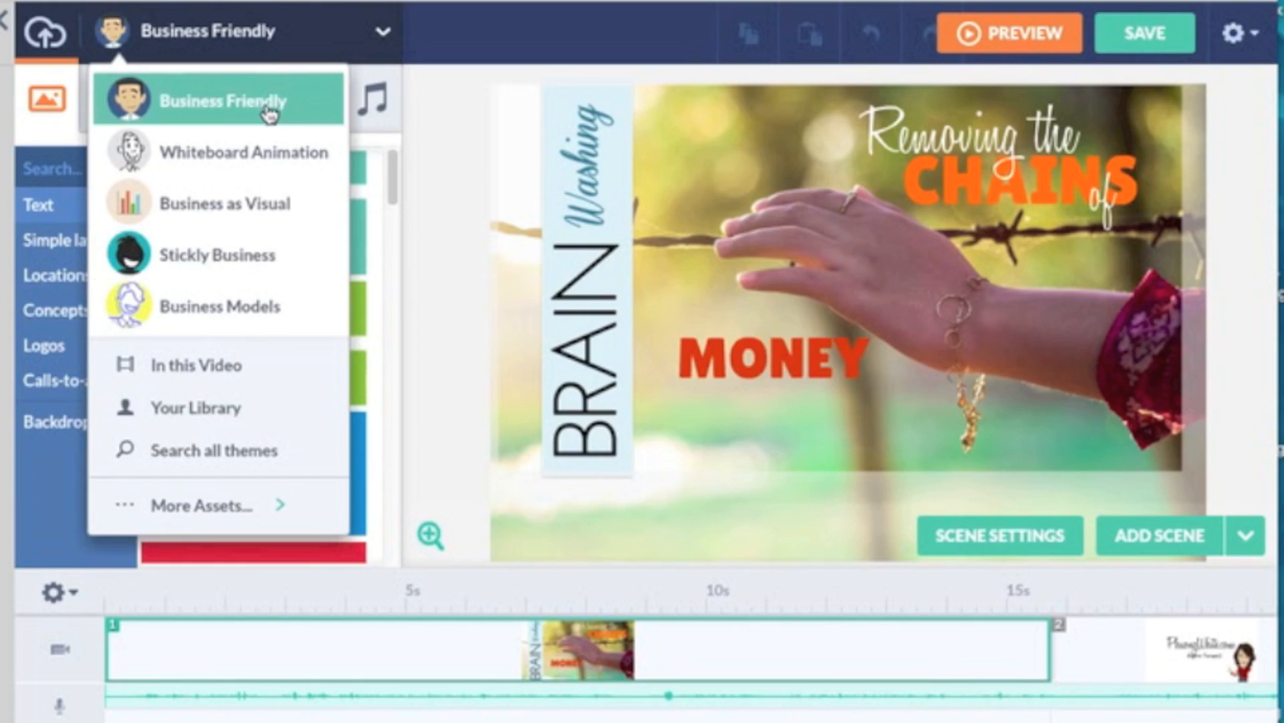
click(257, 408)
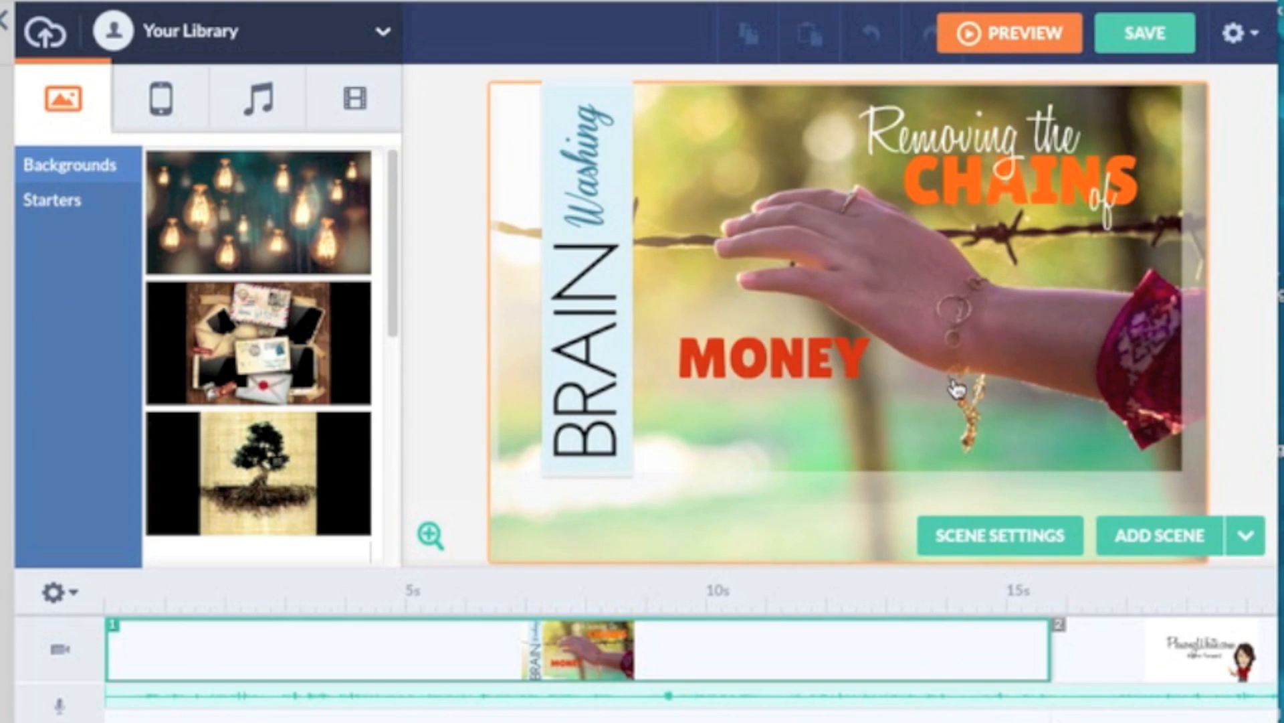
- Look at the Save As Starter choices for the current scene or whole video, and dismiss them
click(1255, 37)
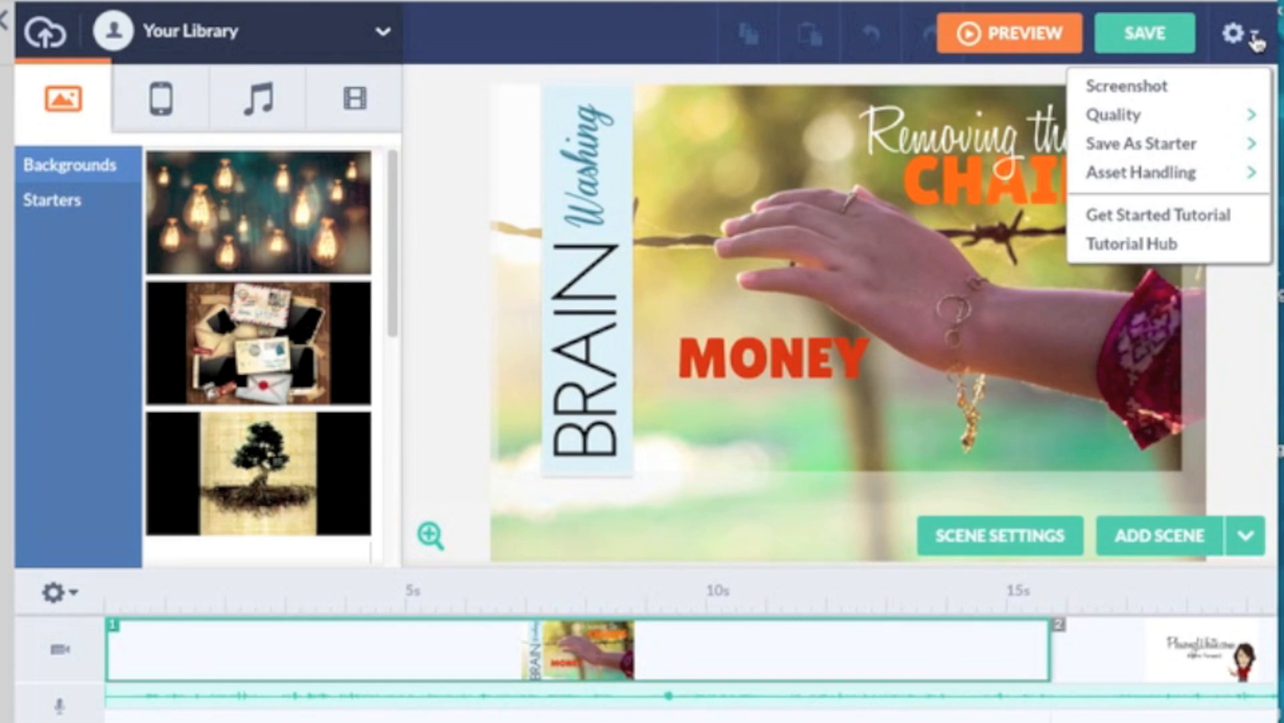
mouse_move(1238, 147)
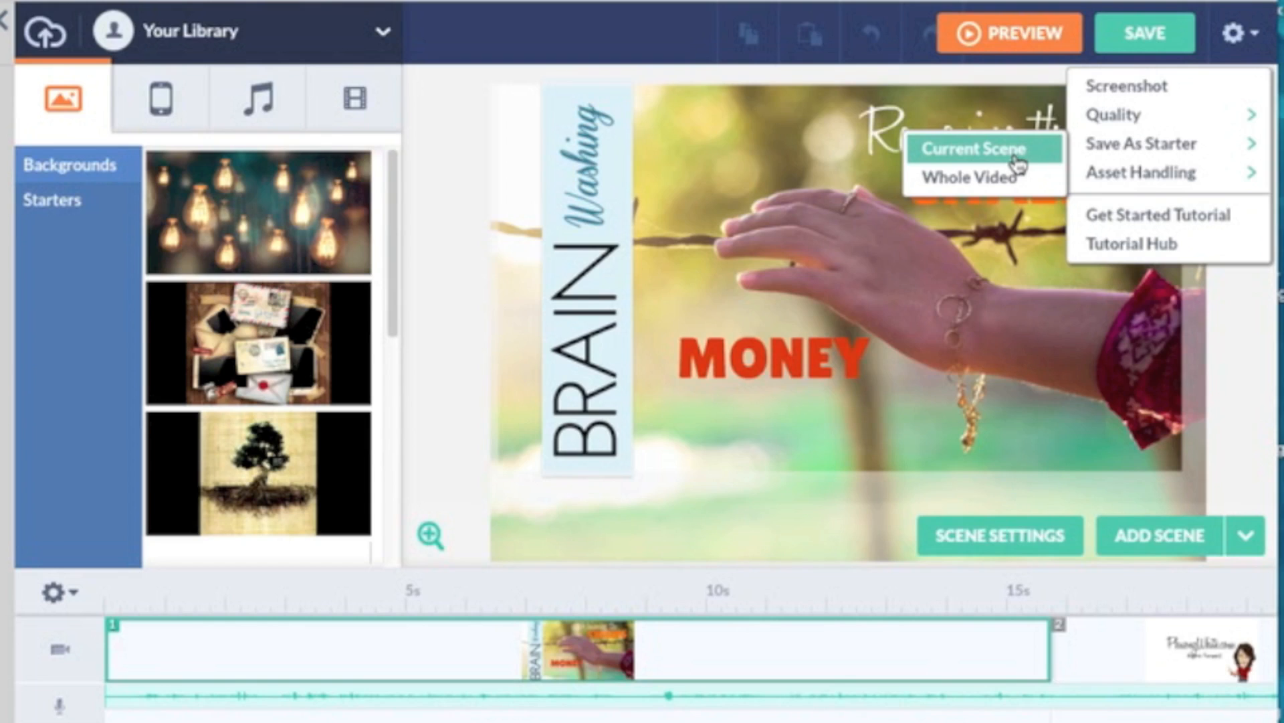
click(450, 218)
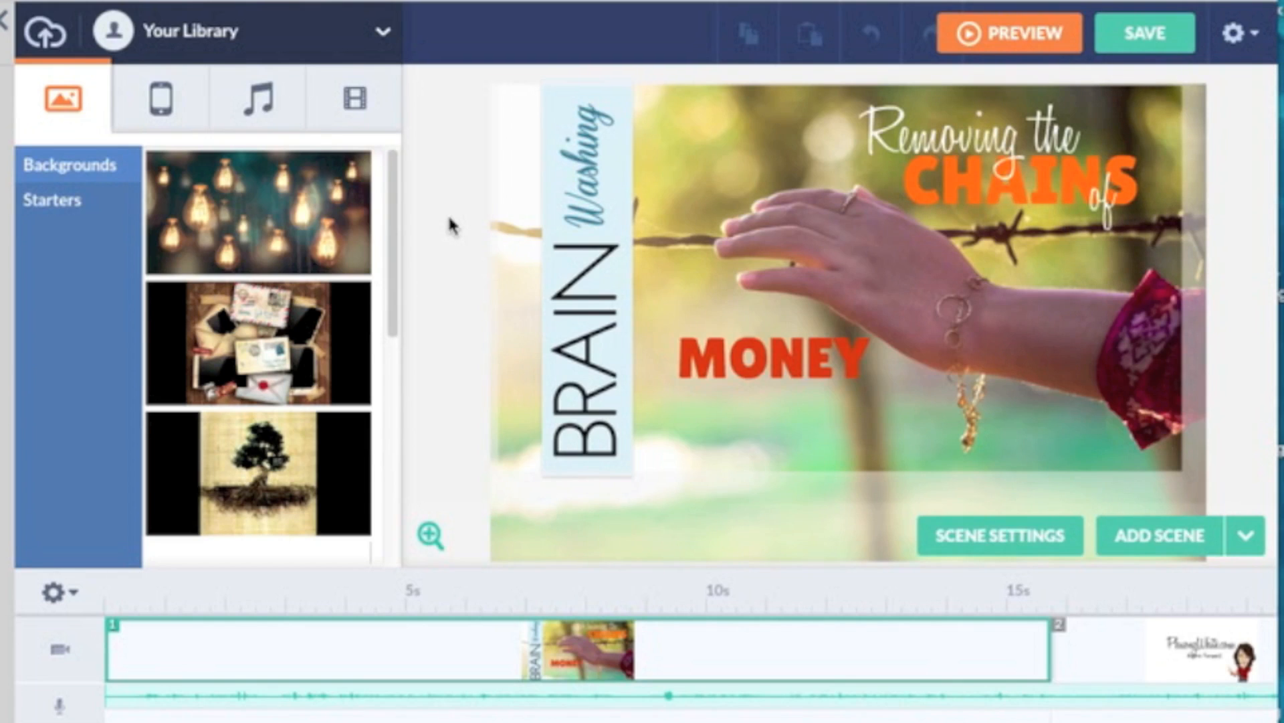
- Browse the saved Starters in the library down to the branded intro and exit scenes
click(78, 214)
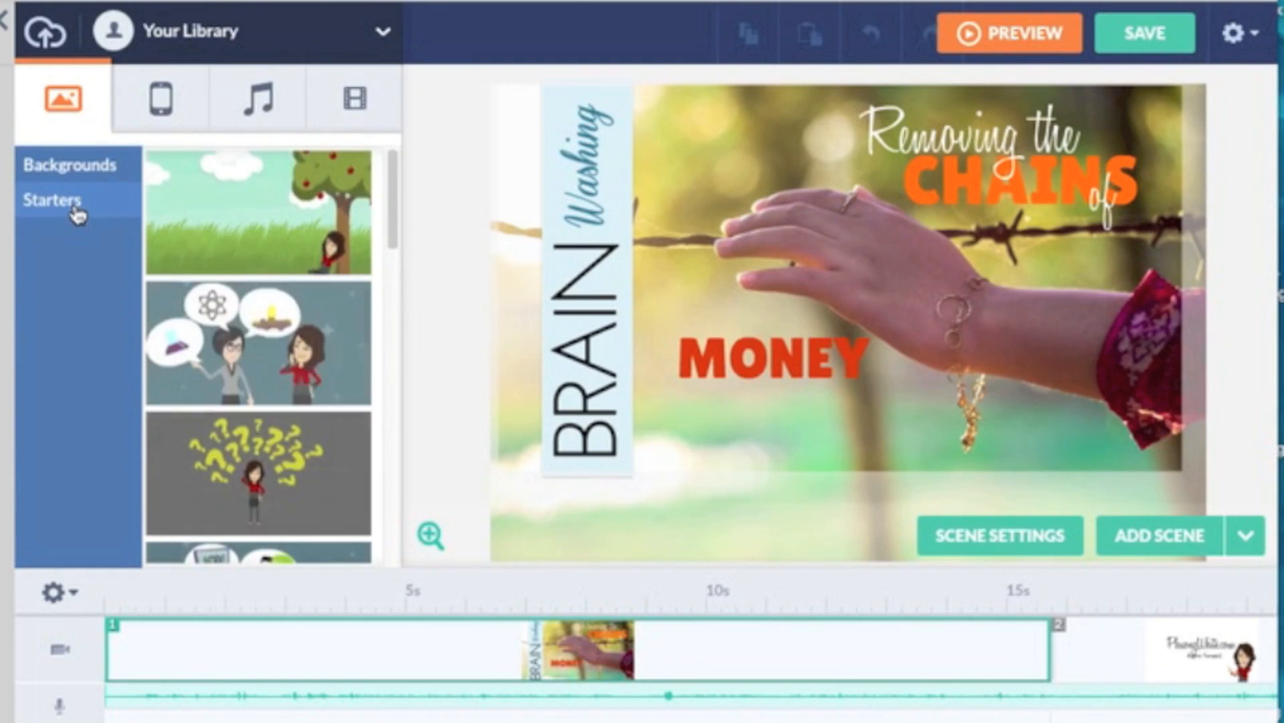
drag(393, 190, 408, 435)
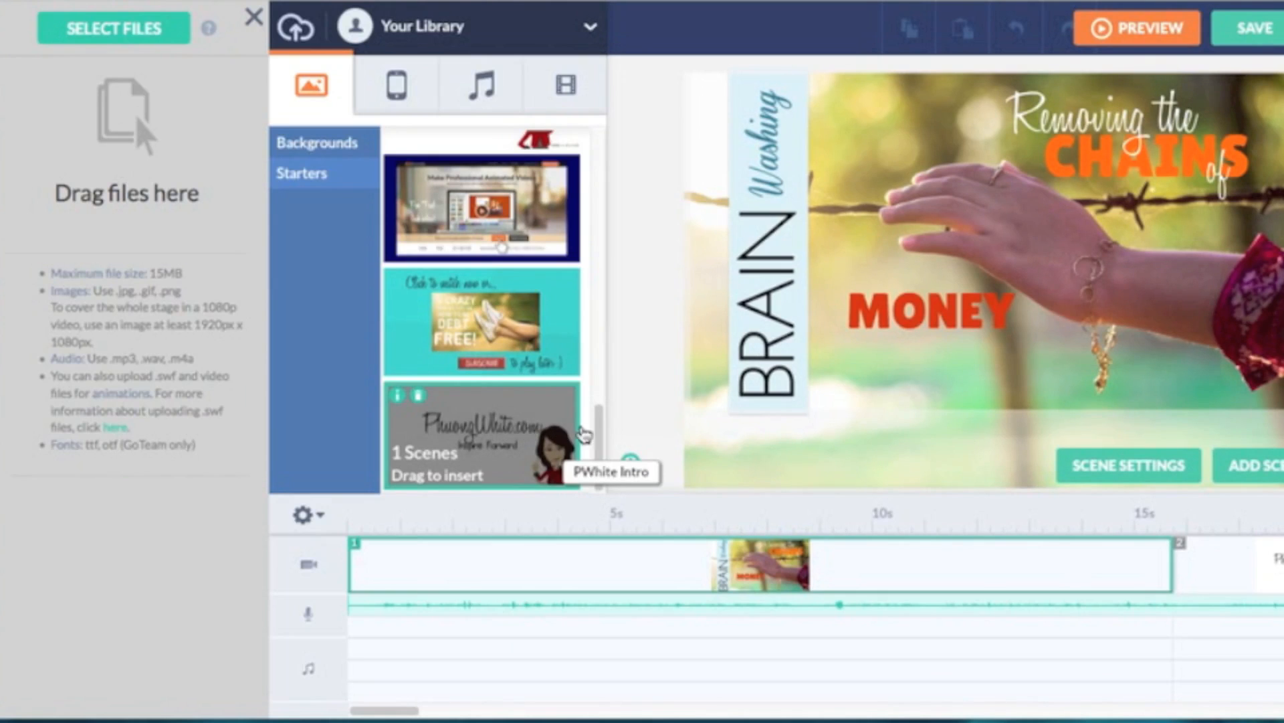
drag(602, 436, 602, 359)
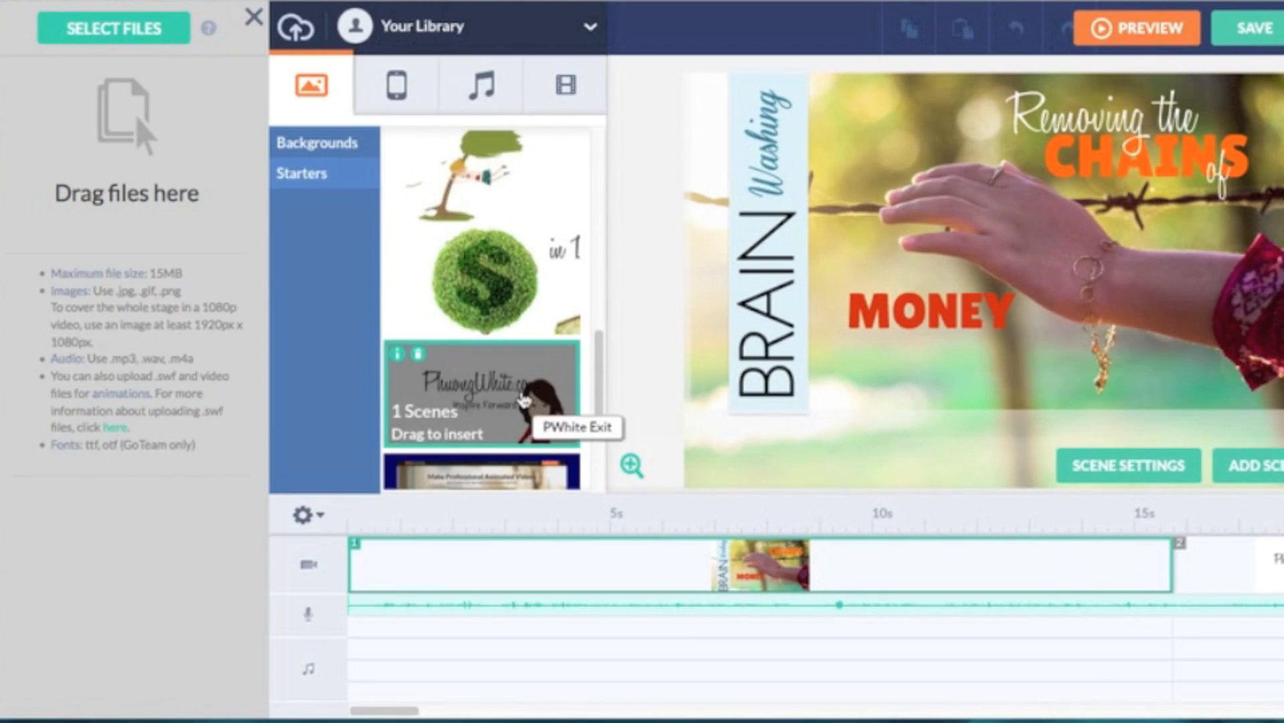
mouse_move(968, 432)
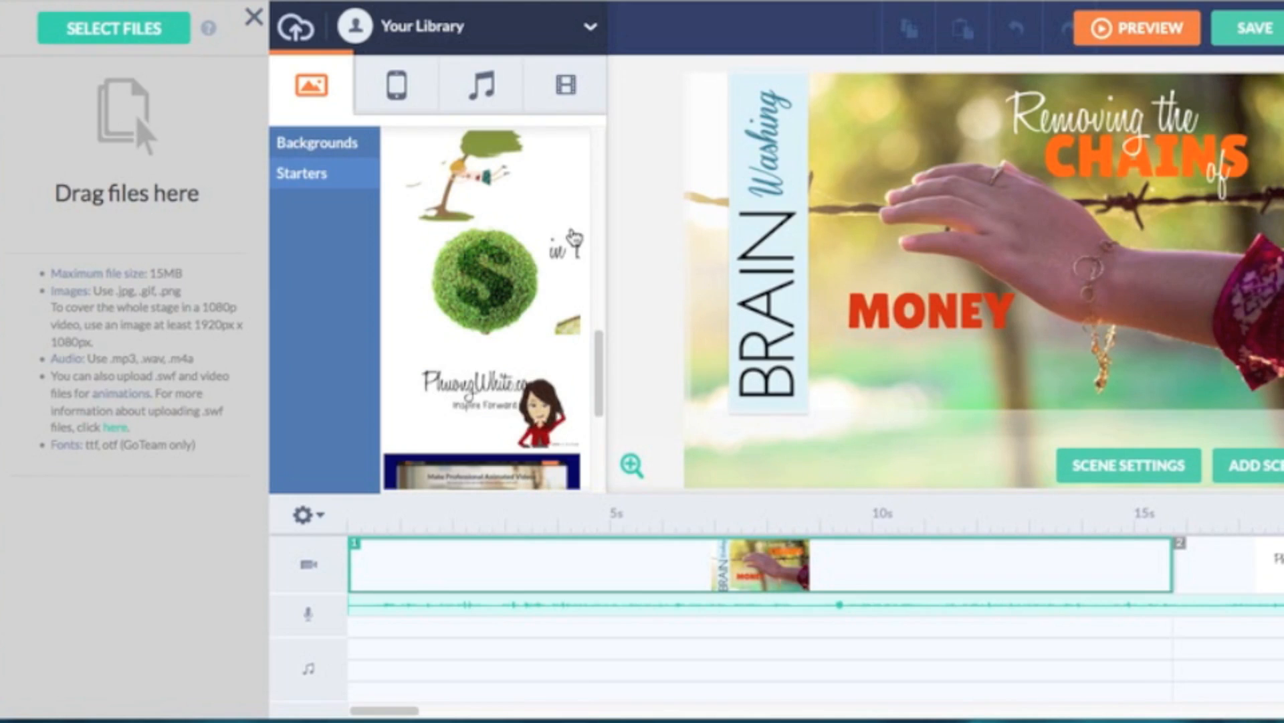
- Look through the library's uploaded props, sounds and videos, and close the file upload panel
click(418, 101)
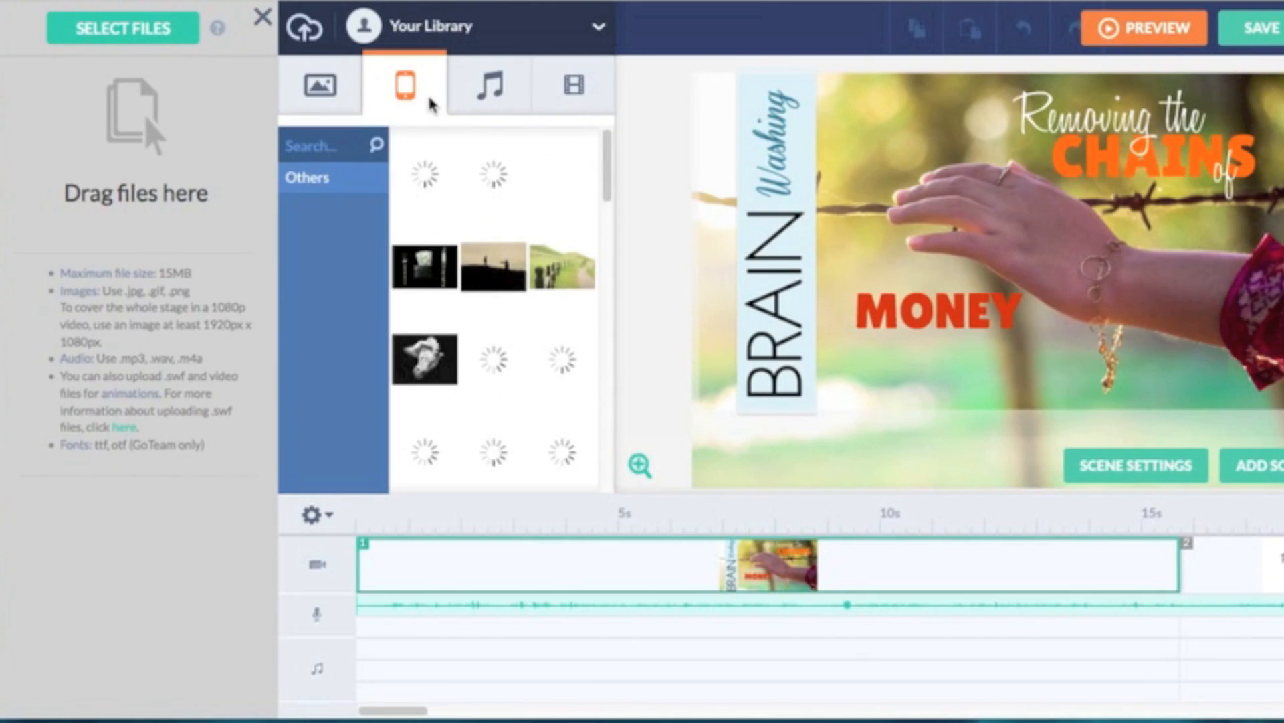
click(494, 95)
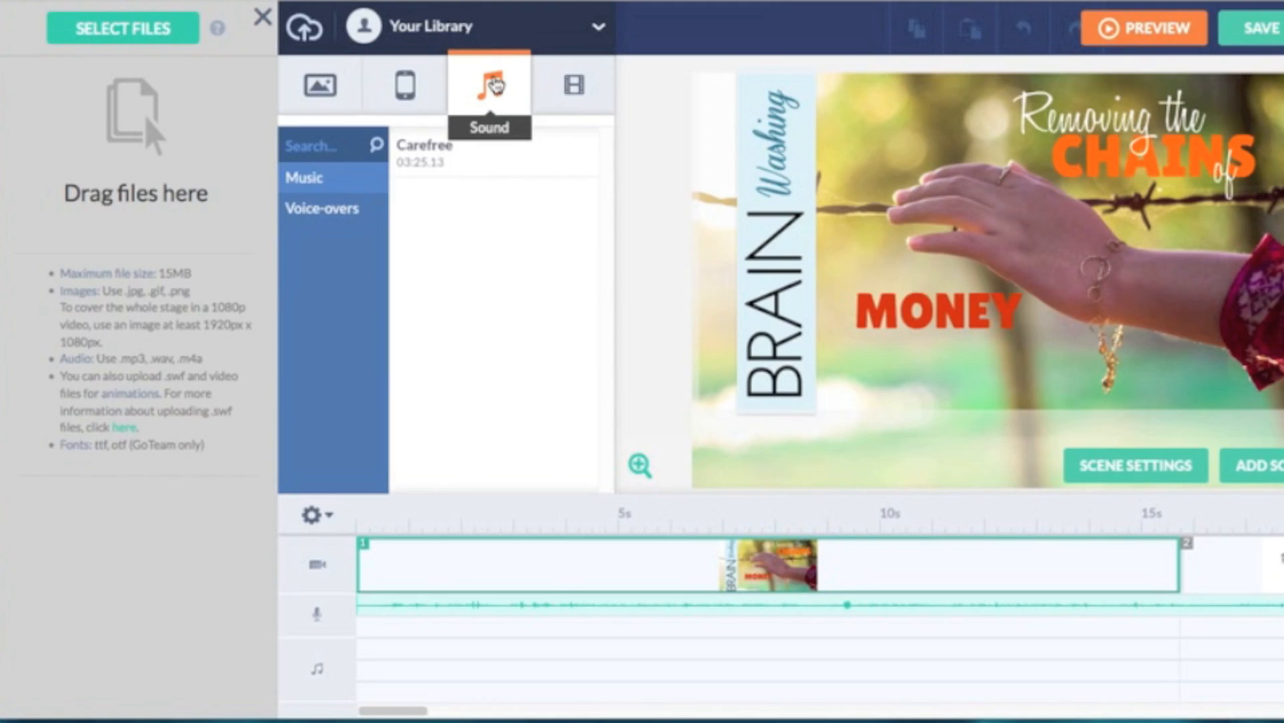
click(574, 89)
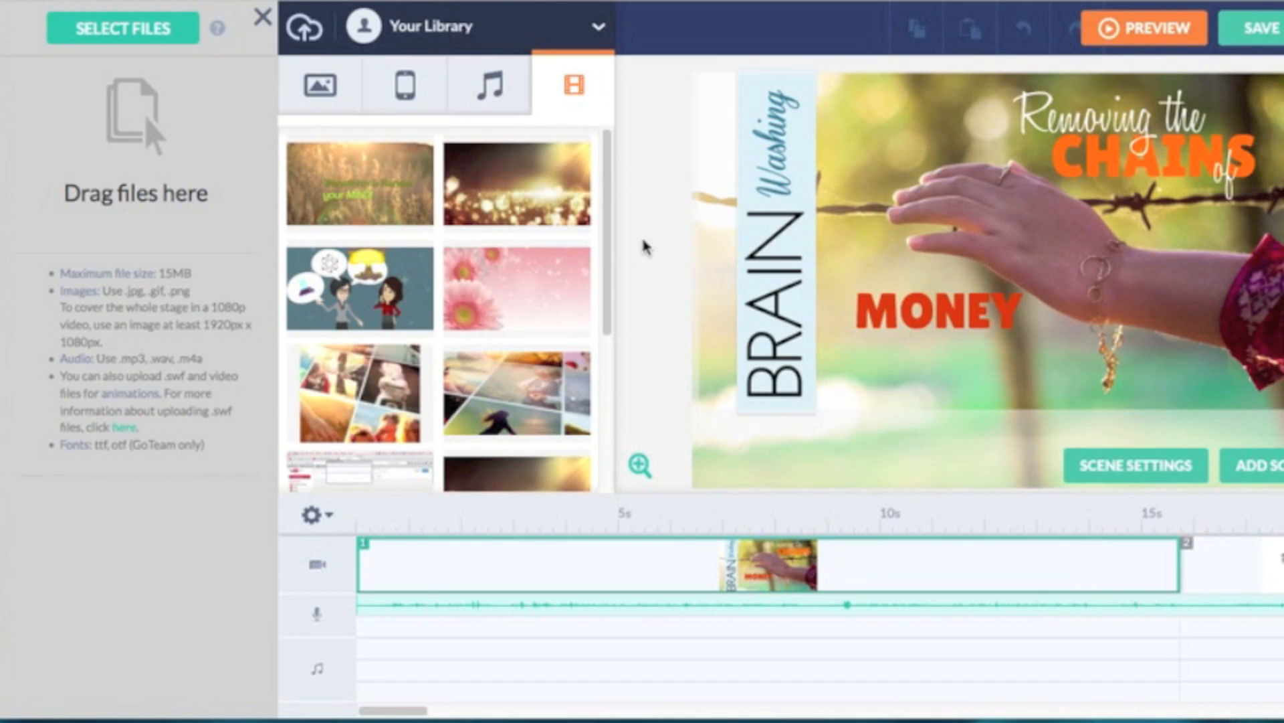
click(262, 16)
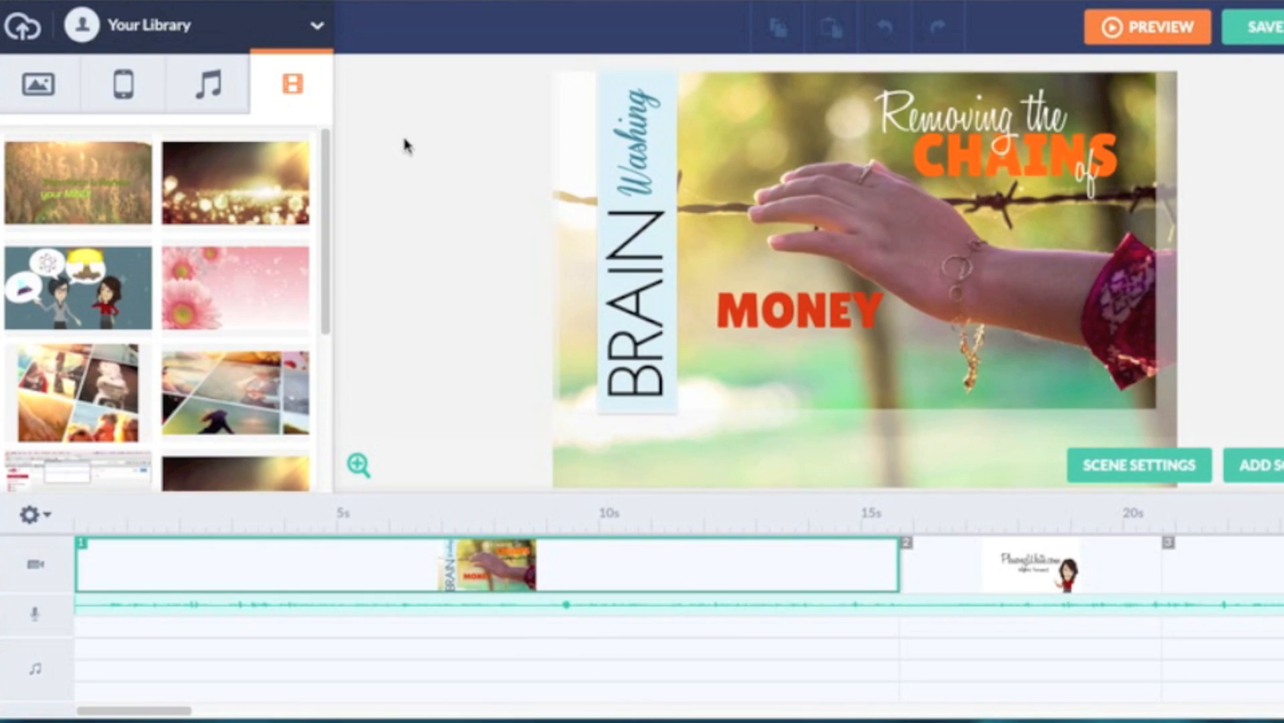
- Add the library's Money Intro voice-over to the timeline as a second track, and remove that extra track
click(217, 94)
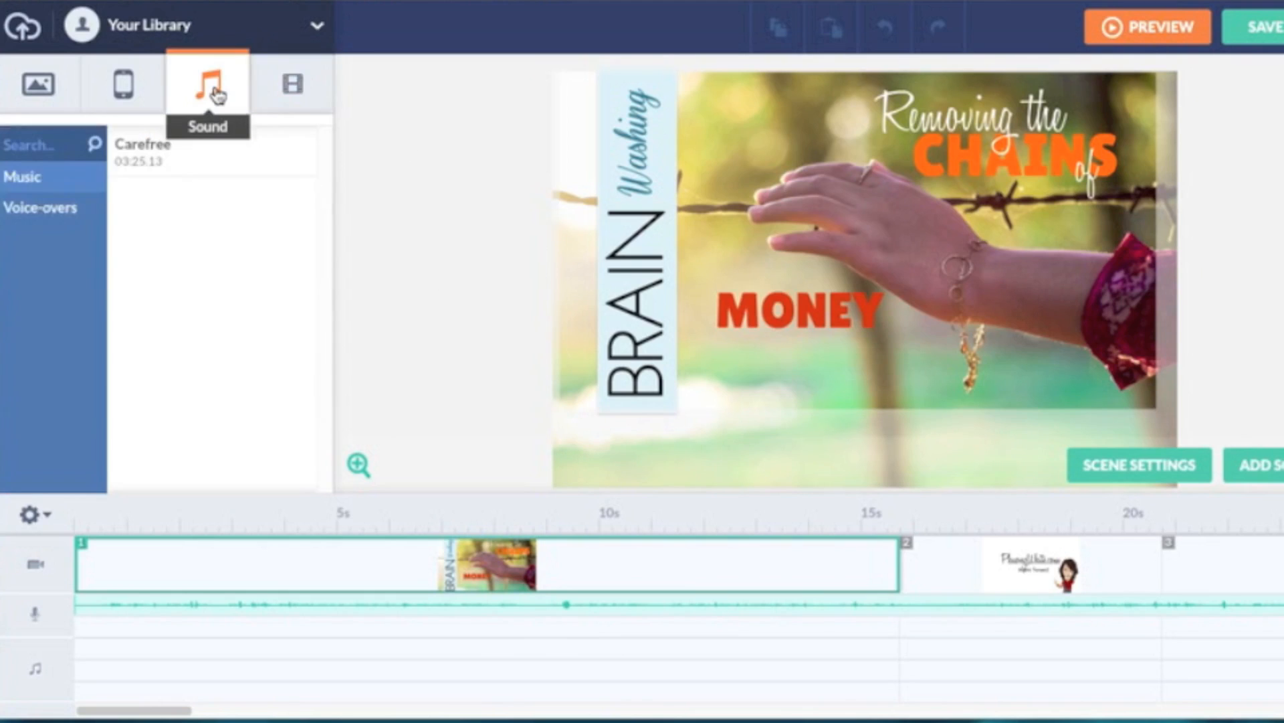
click(79, 204)
mouse_move(199, 169)
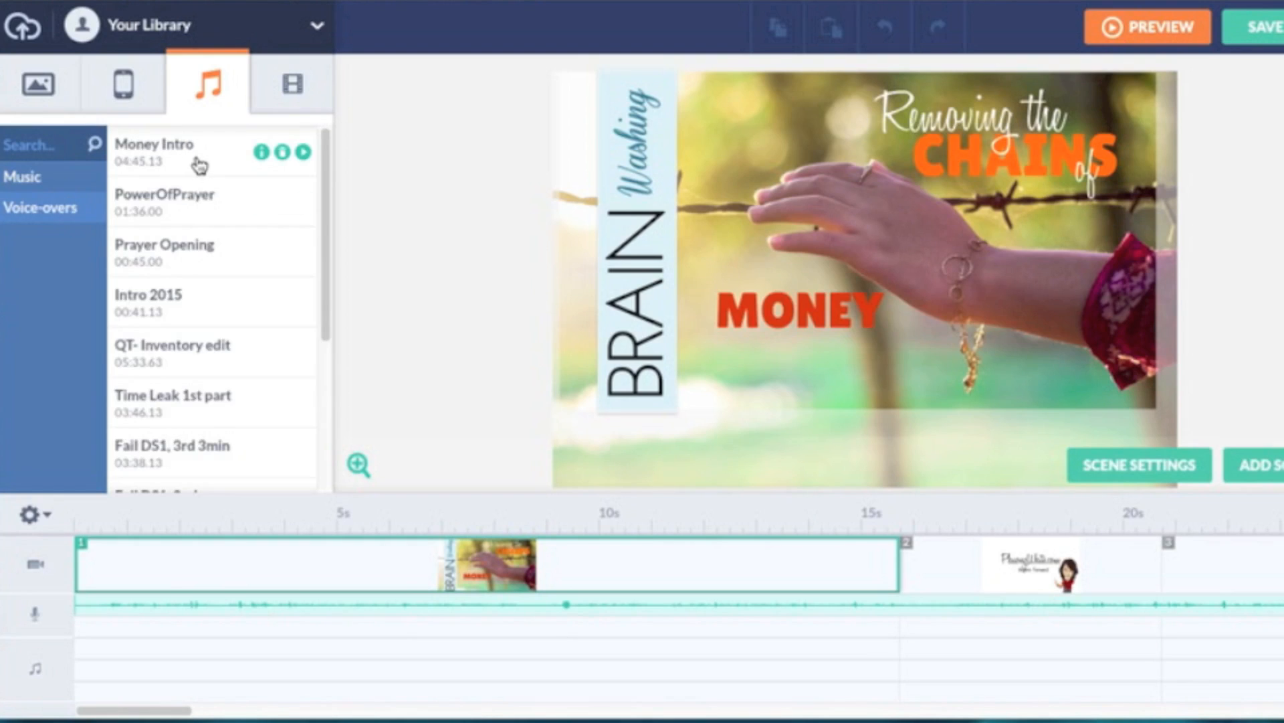
click(199, 166)
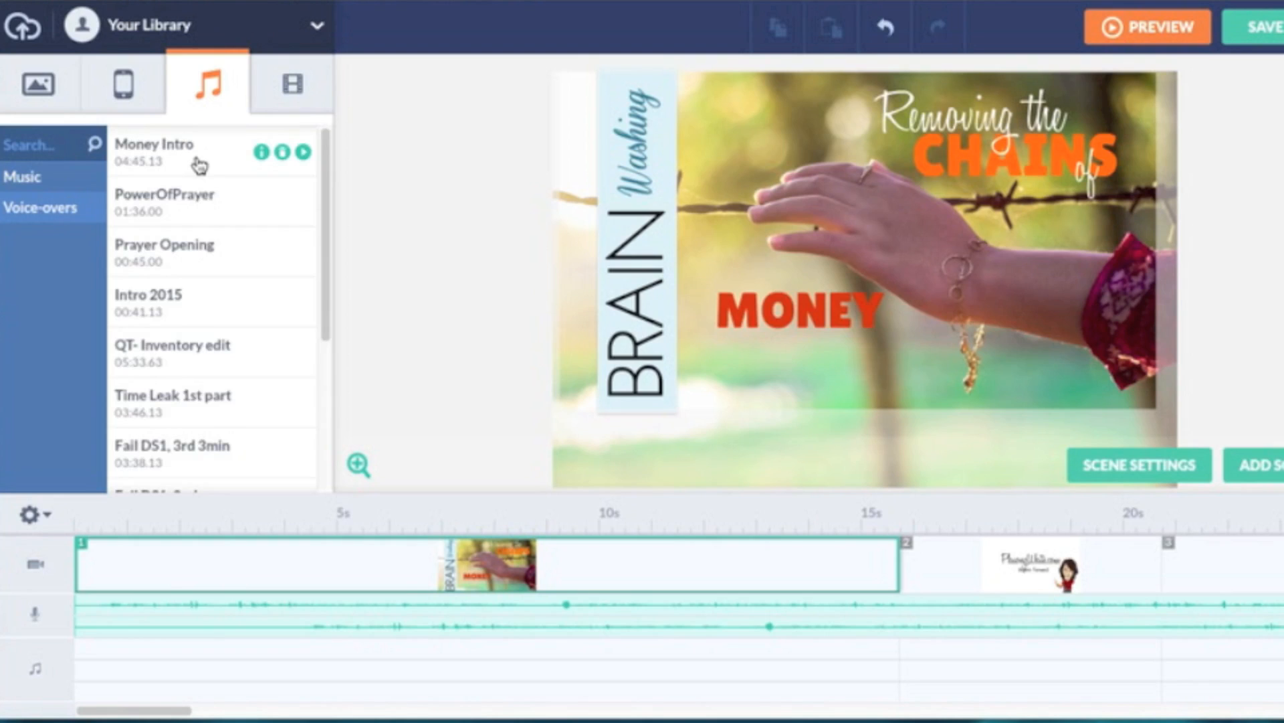
right_click(333, 633)
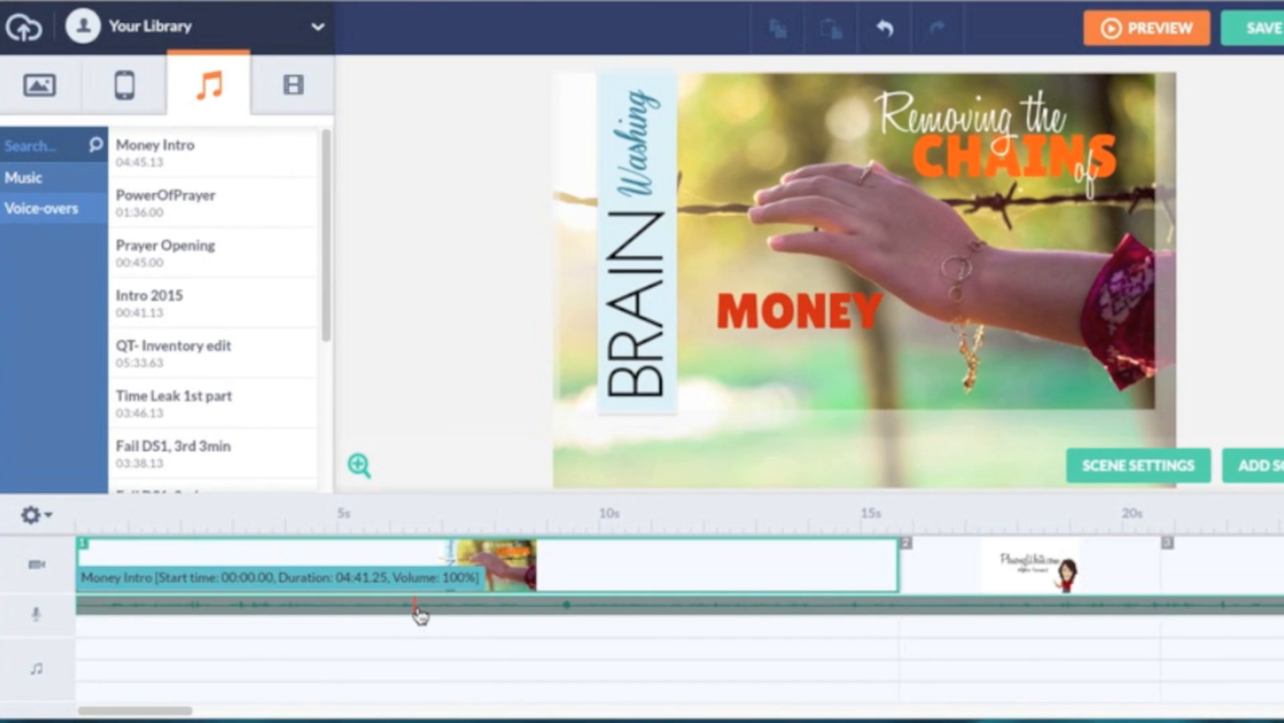
- Browse the Business Friendly theme's music, preview the Ambient - Nostalgic track, and add it to the timeline
click(318, 28)
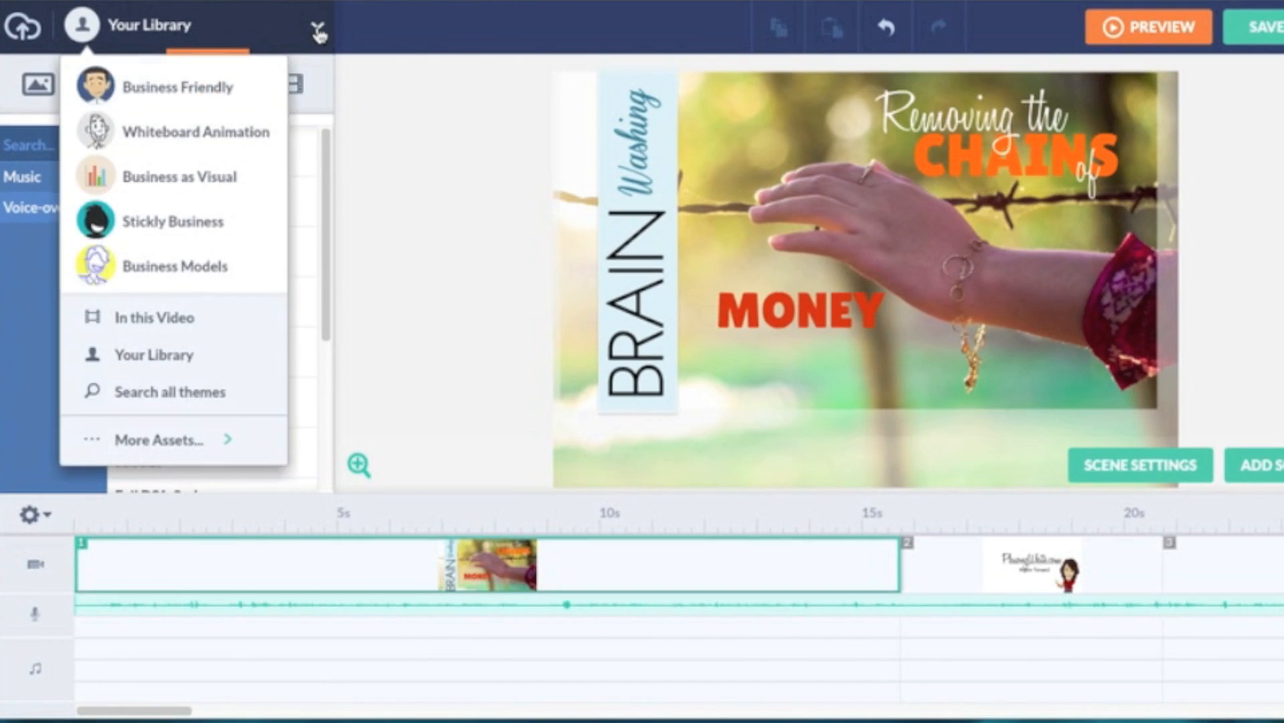
click(233, 85)
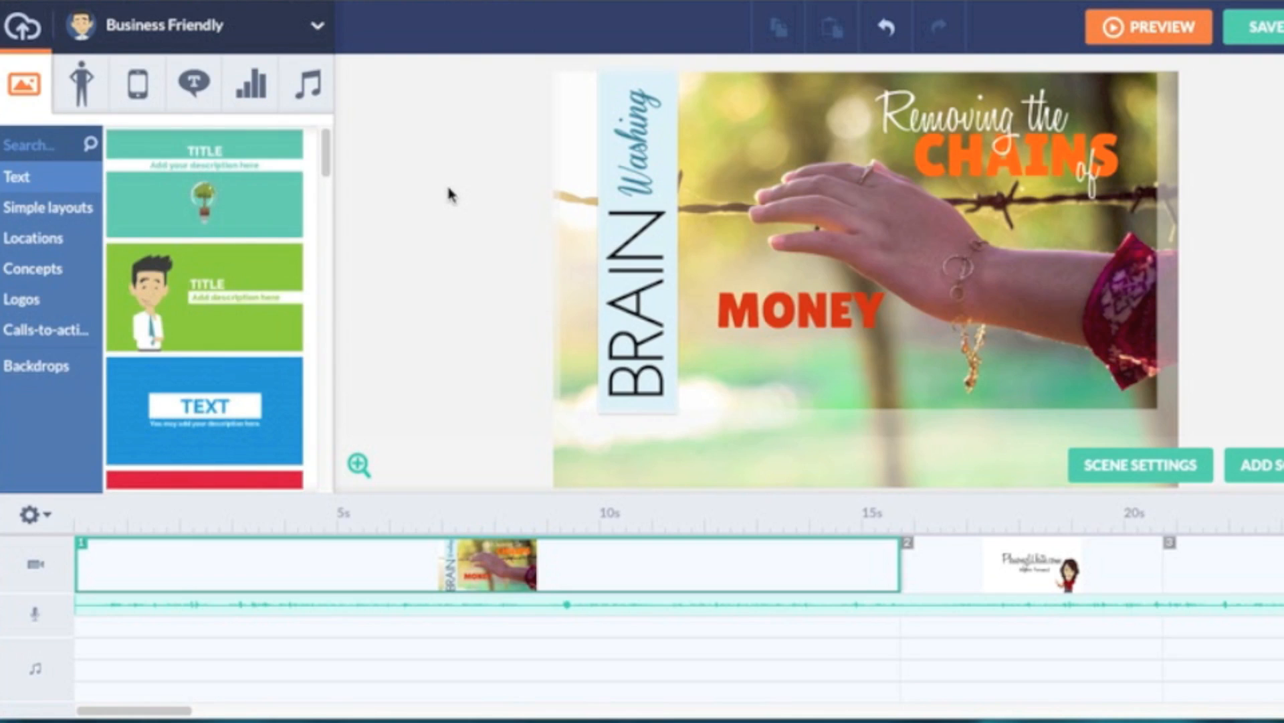
click(320, 94)
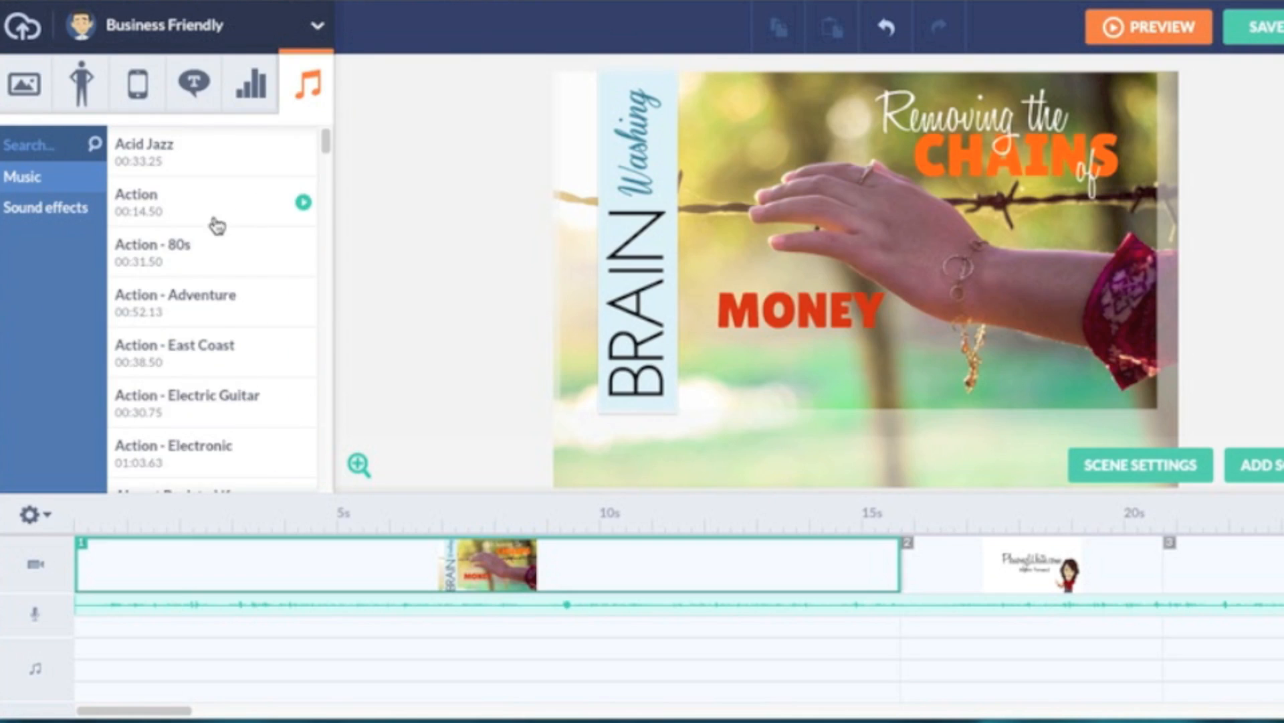
click(306, 304)
scroll(306, 268, down, 5)
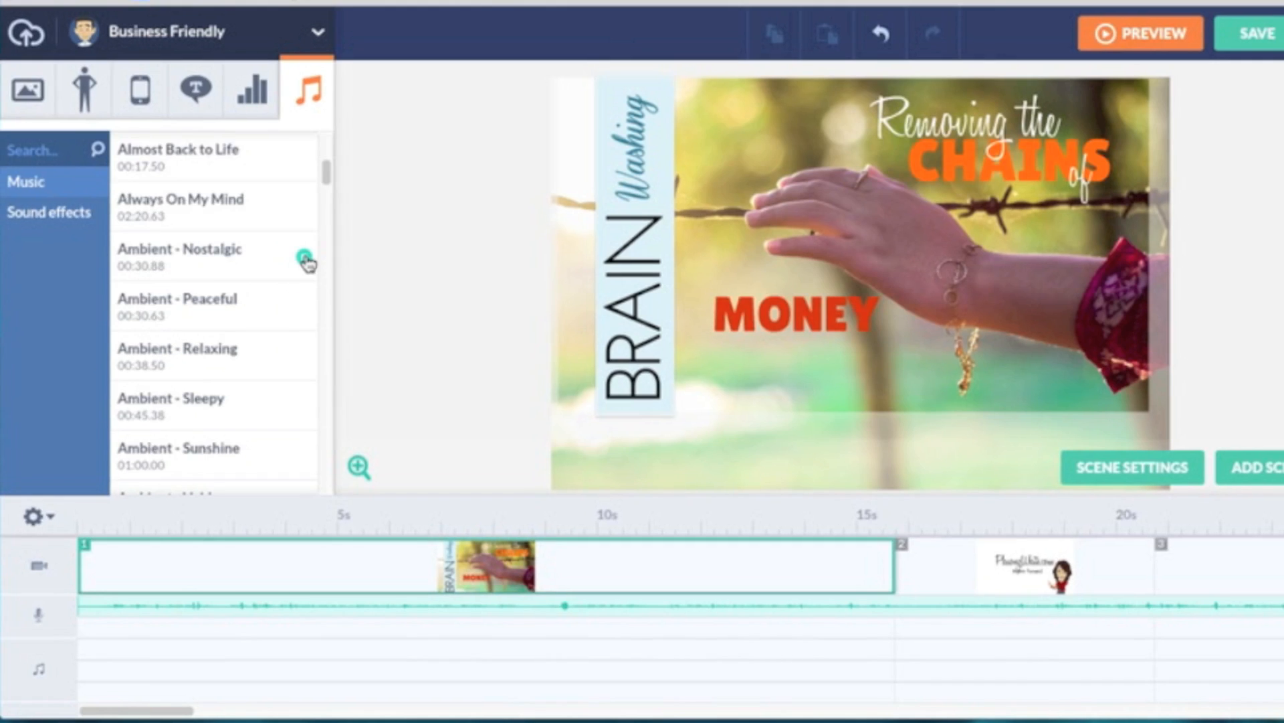
click(304, 258)
click(237, 266)
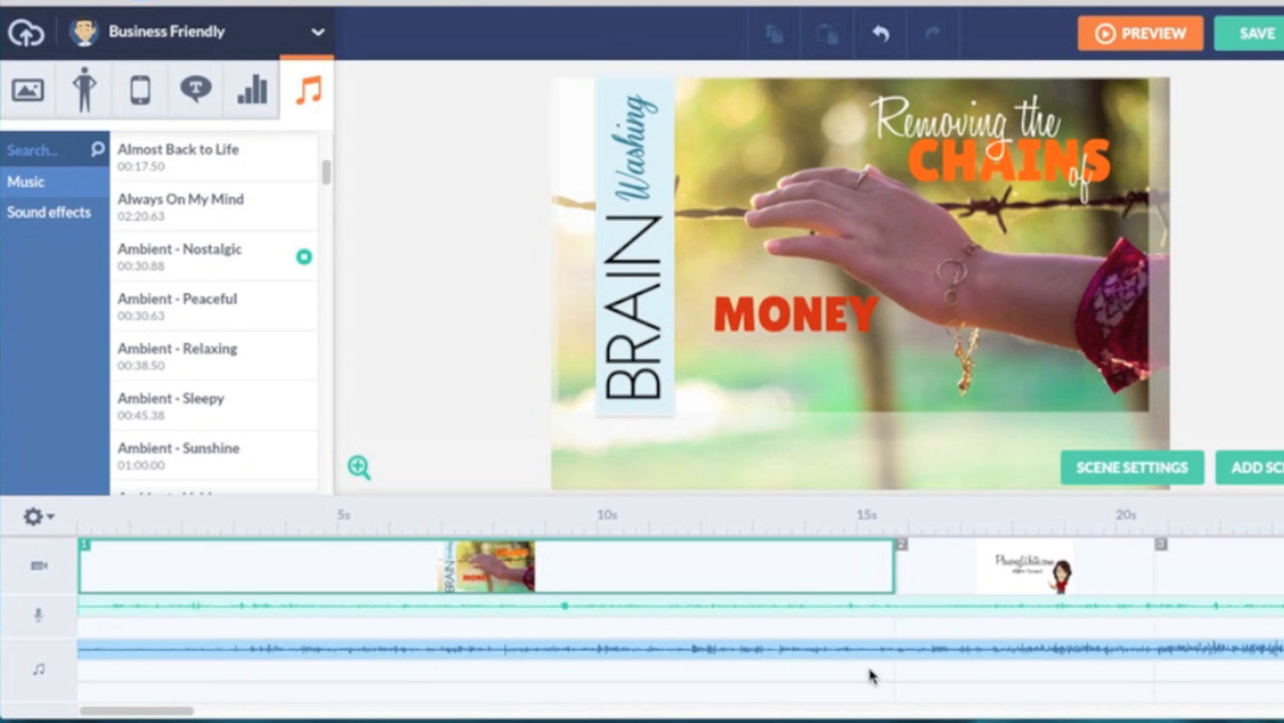
- Look through the timeline options for the Ambient - Nostalgic track, including volume and split, and stop its preview
right_click(793, 657)
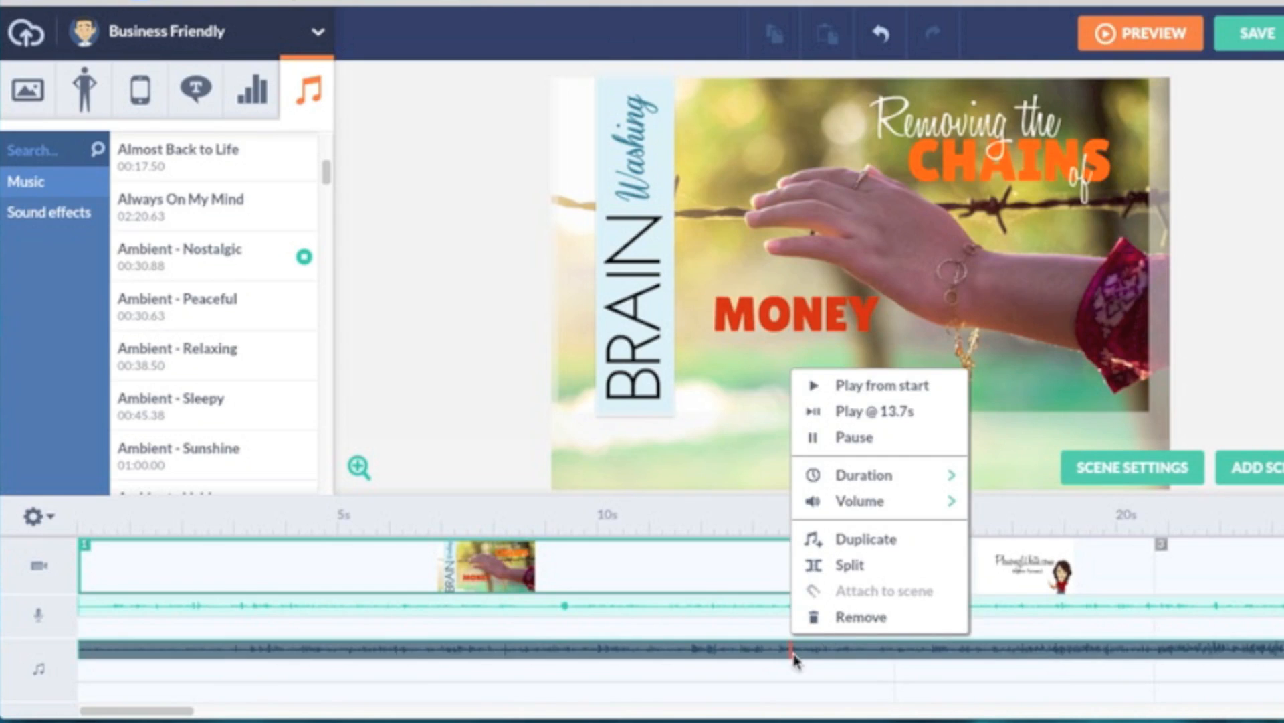
mouse_move(889, 510)
click(1015, 528)
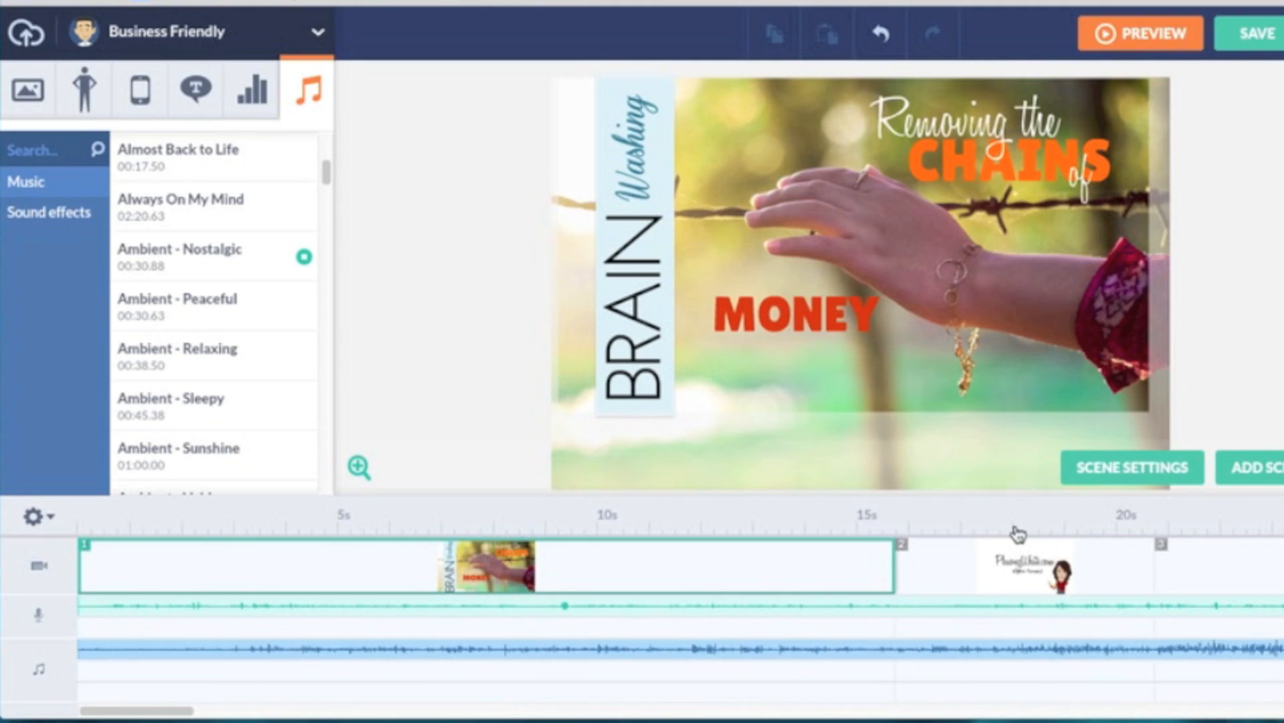
right_click(894, 656)
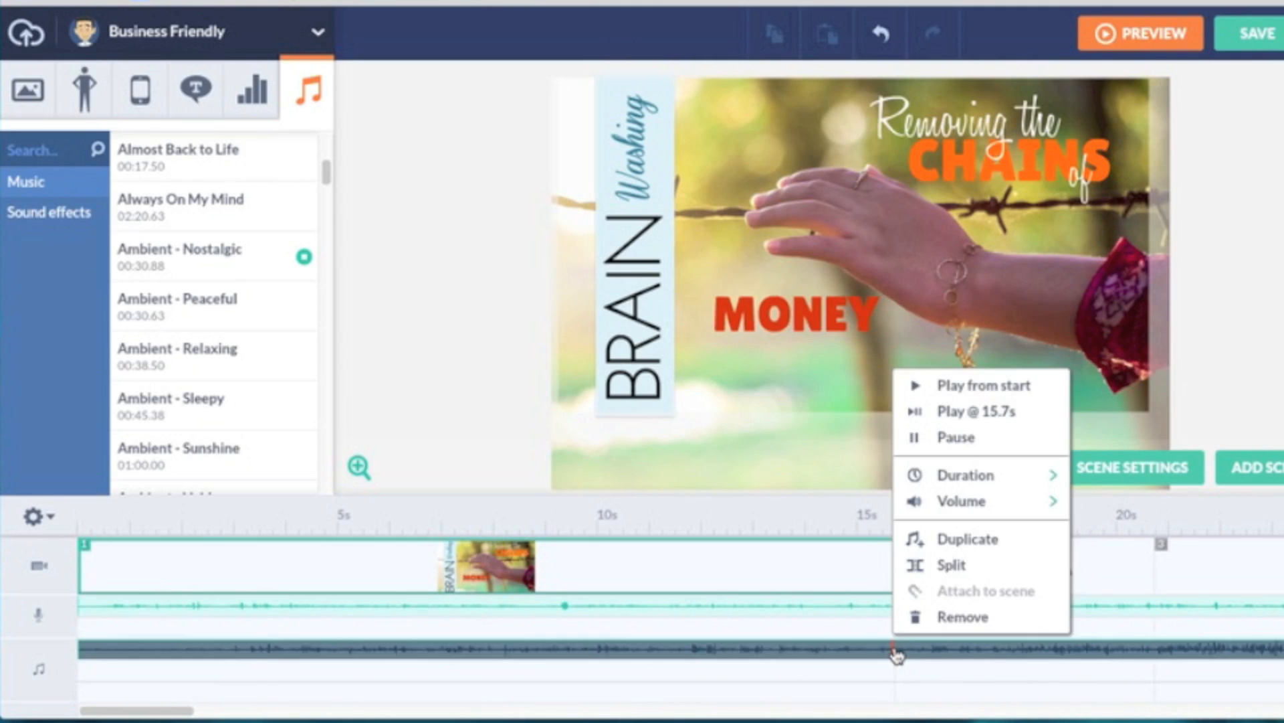
mouse_move(967, 517)
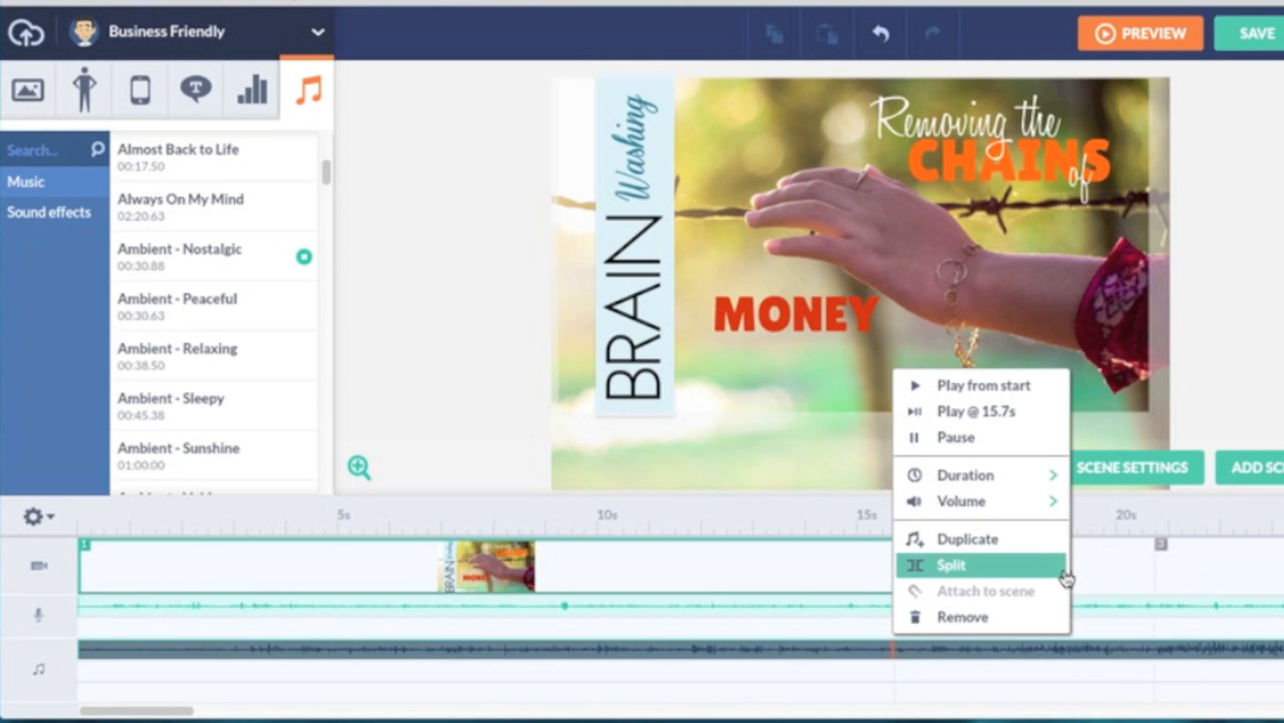
click(306, 258)
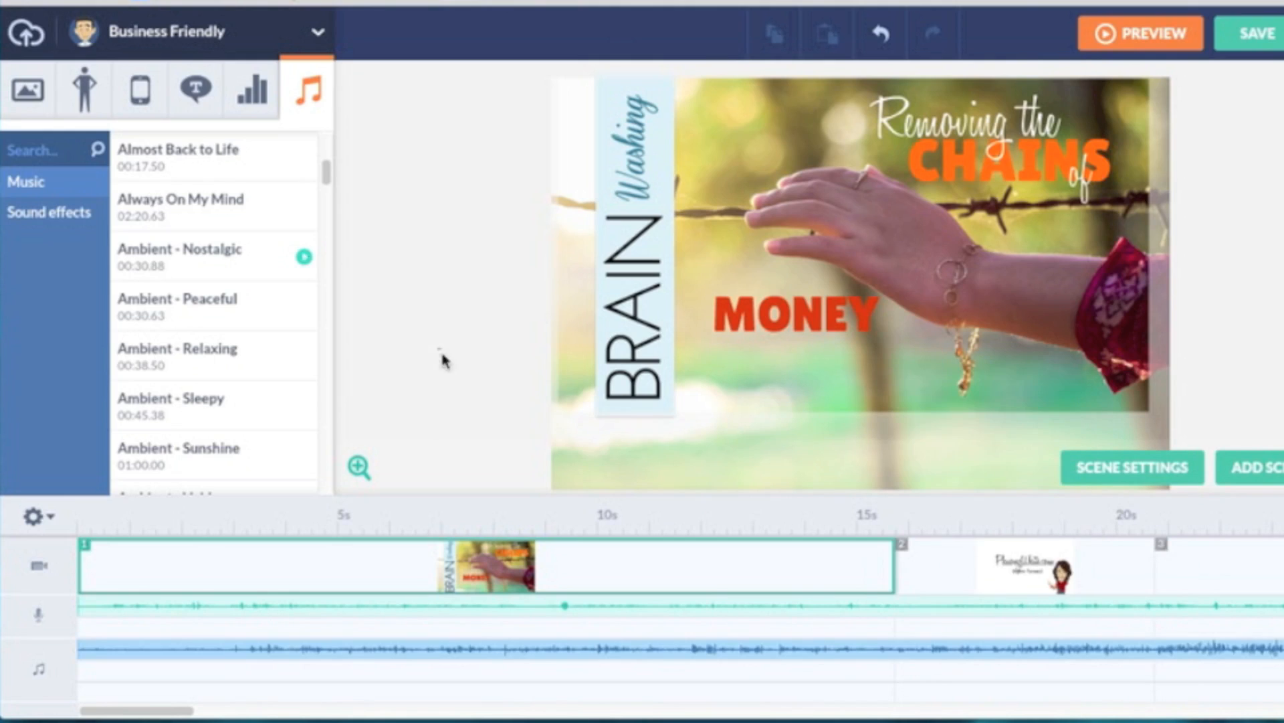
- Cut off the start of the Ambient - Nostalgic track by splitting it at 13.2 s, and try to move the remaining part earlier
click(769, 653)
right_click(769, 652)
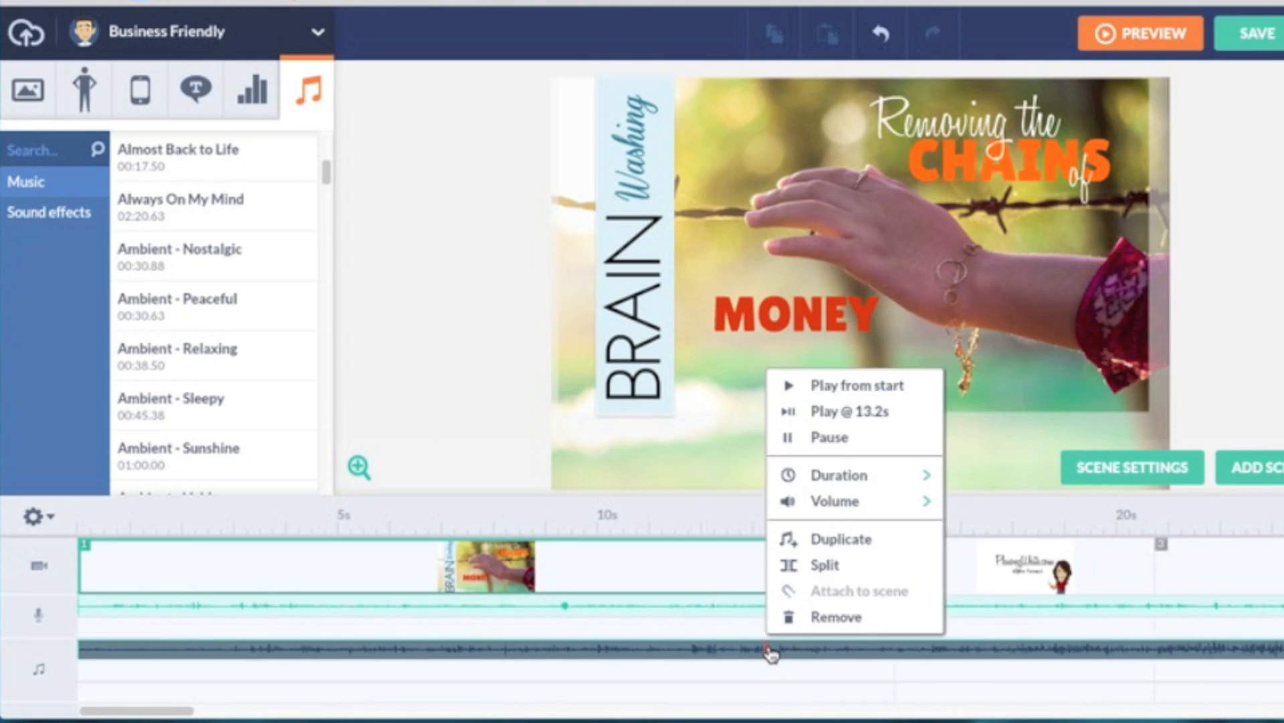
click(833, 567)
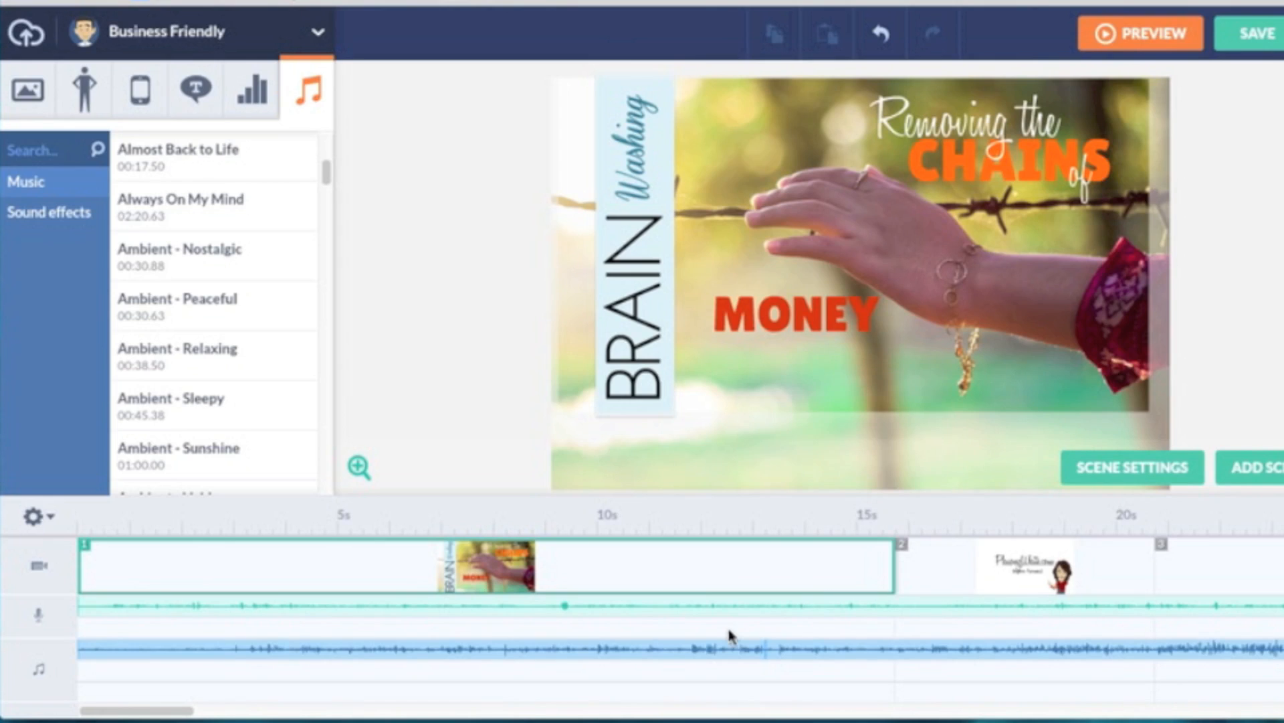
click(723, 654)
right_click(723, 654)
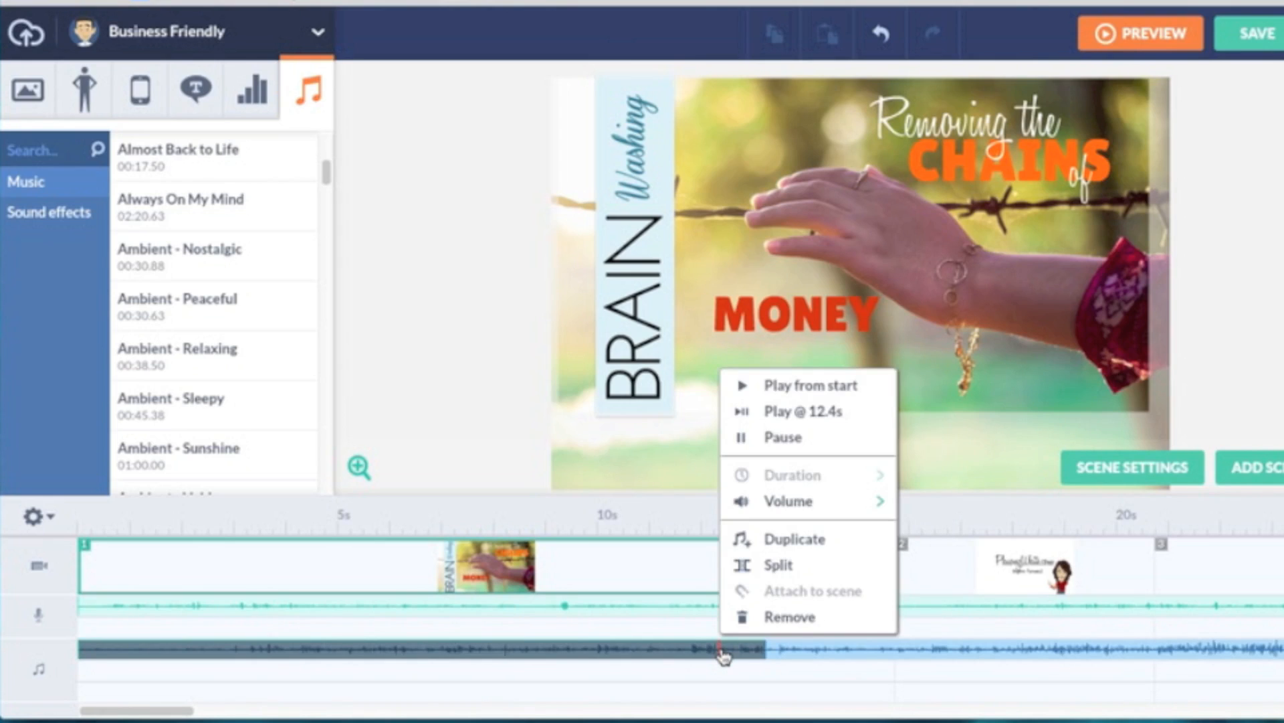
click(776, 616)
click(828, 653)
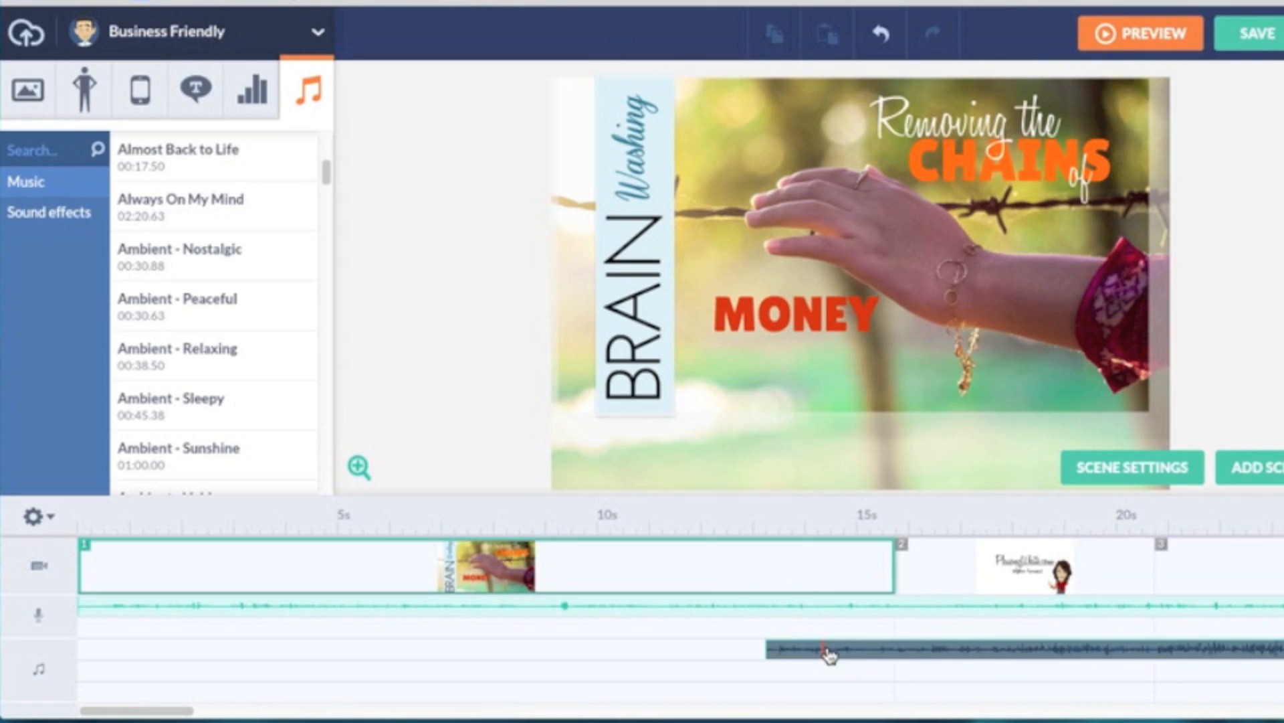
drag(830, 655, 381, 669)
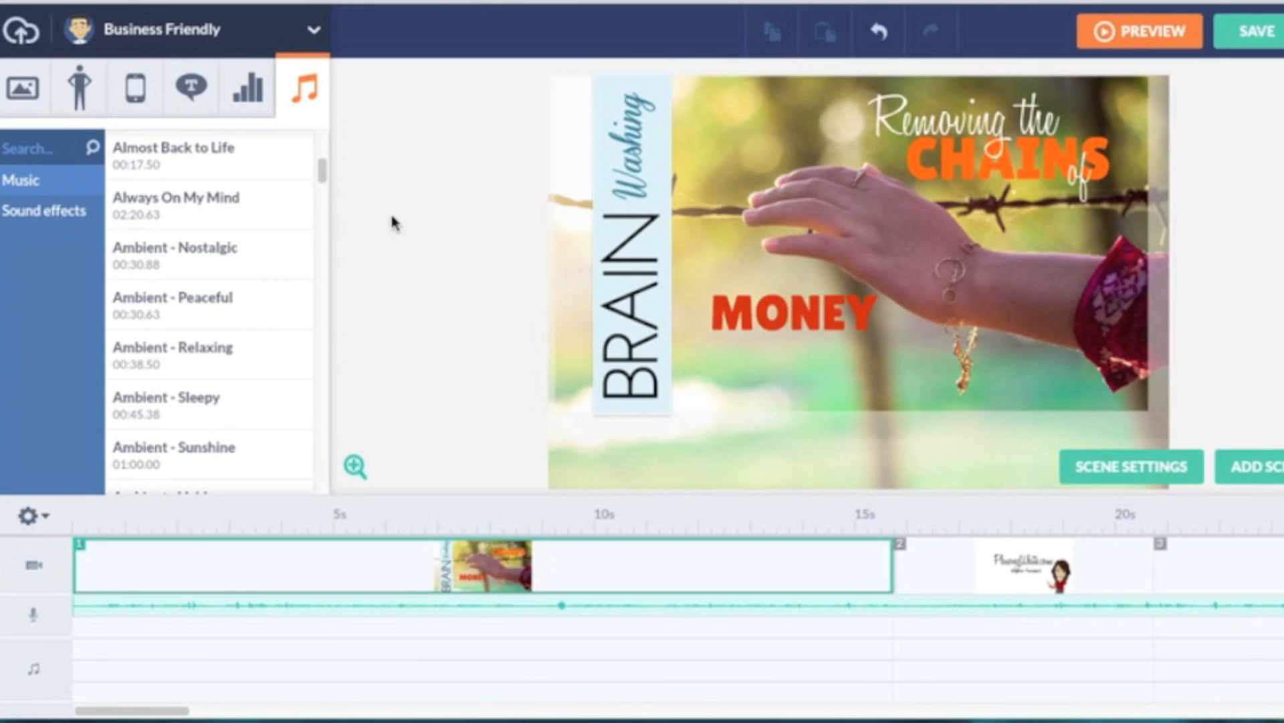
- Look at the list of available themes and the Money Intro voice-over's volume options, and dismiss both
click(314, 31)
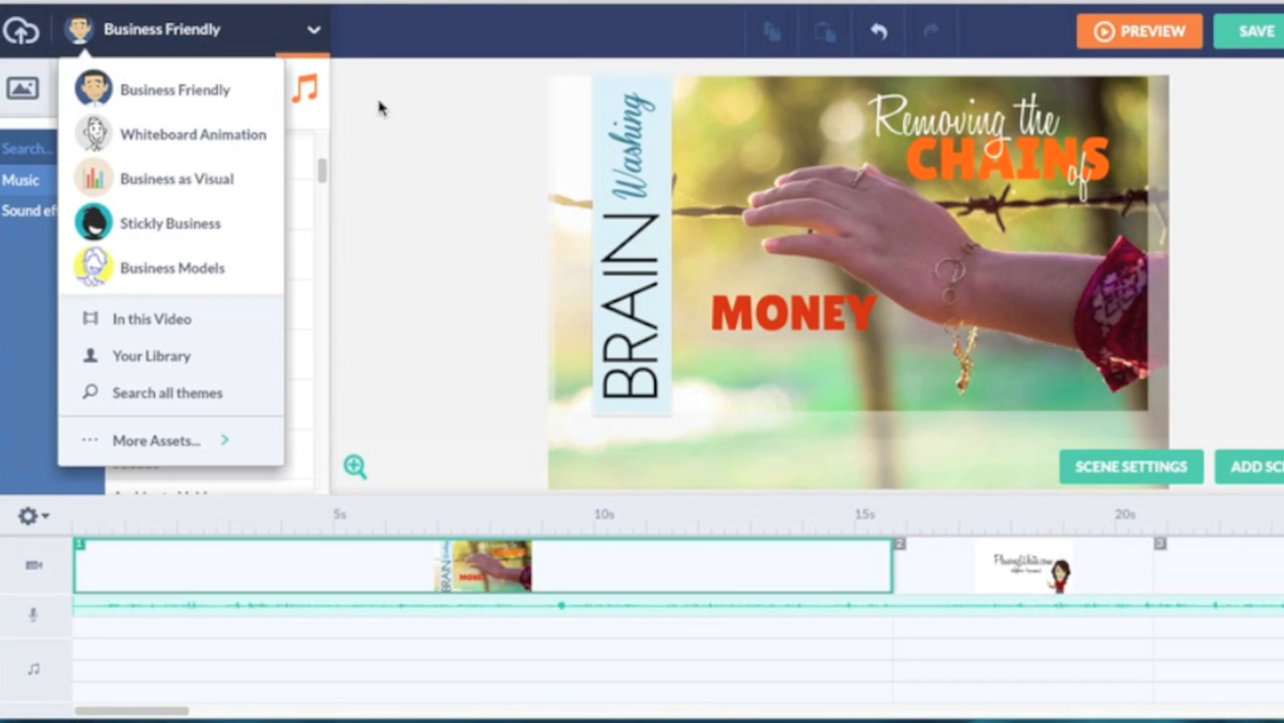
click(379, 143)
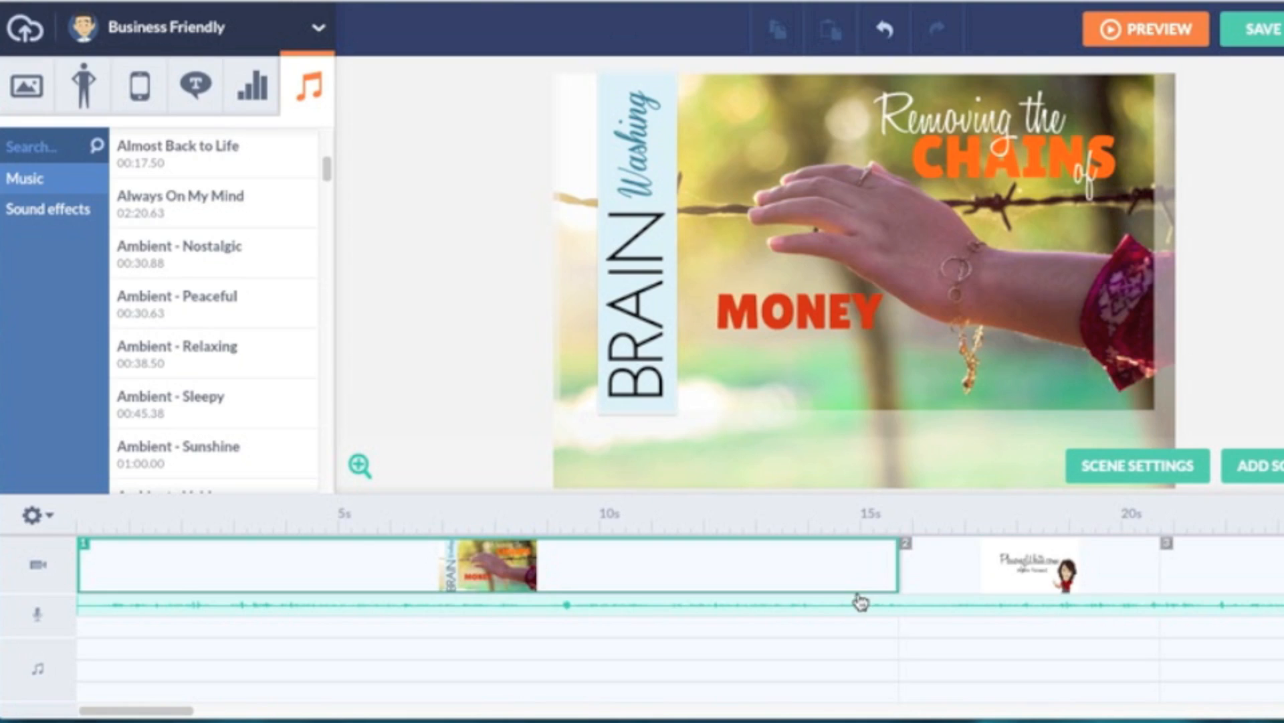
right_click(300, 612)
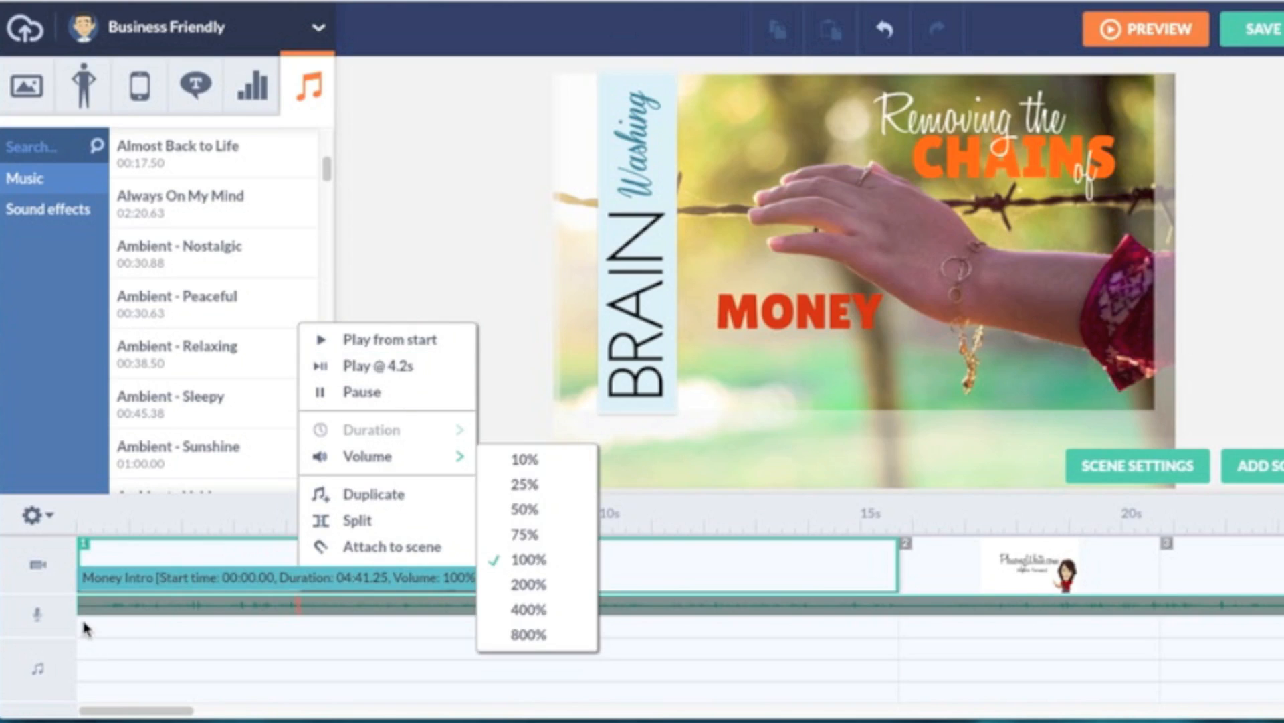
click(941, 610)
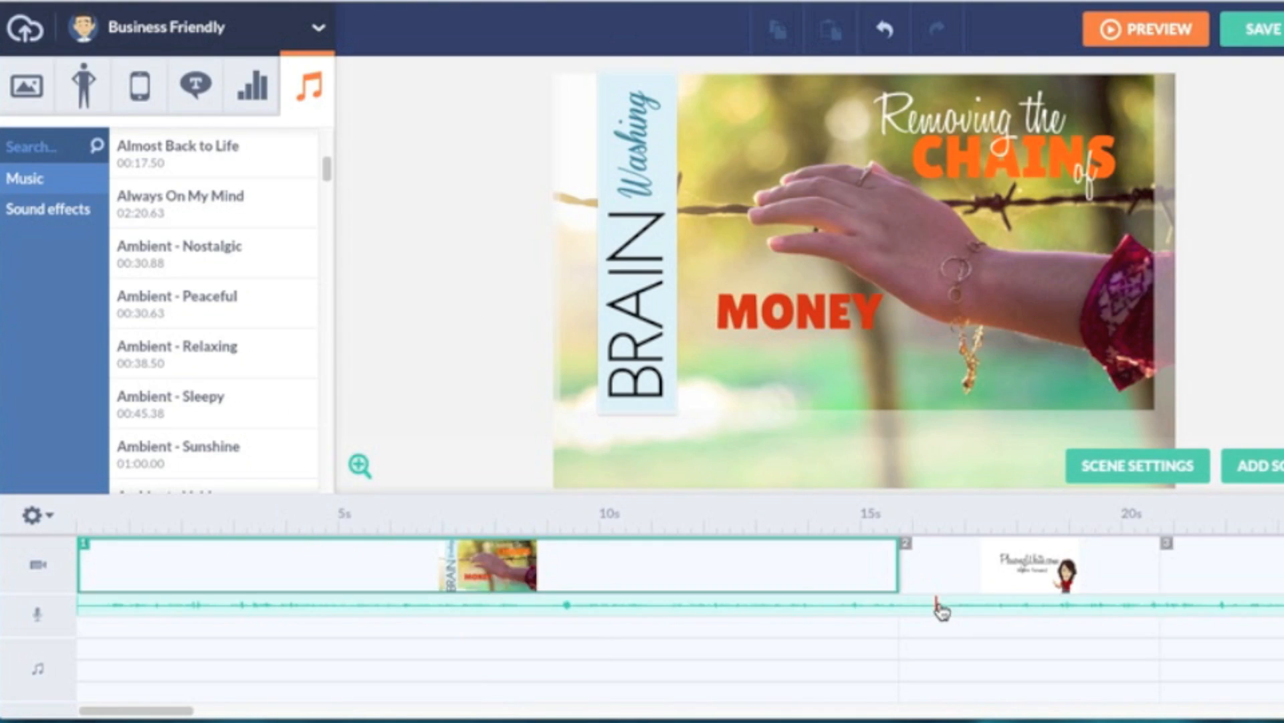
- Play the Money Intro voice-over from 16.5 s on the timeline, and pause it
right_click(941, 610)
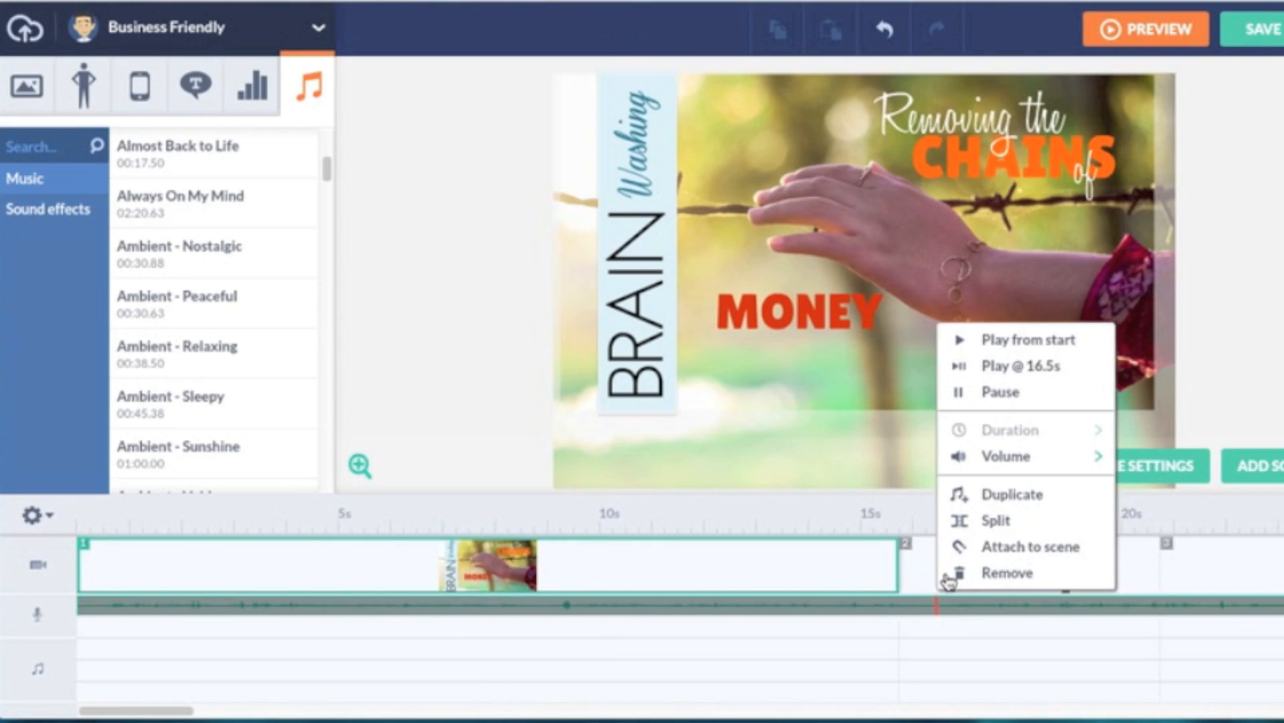
click(1015, 372)
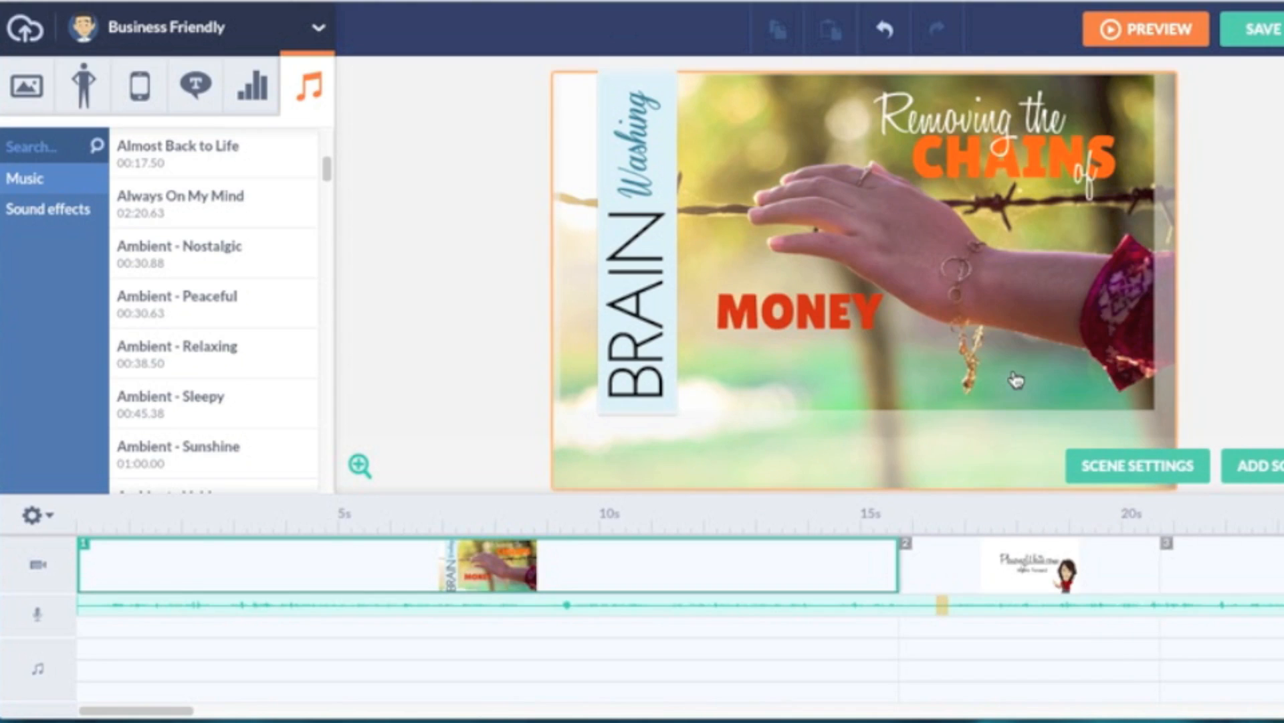
right_click(941, 610)
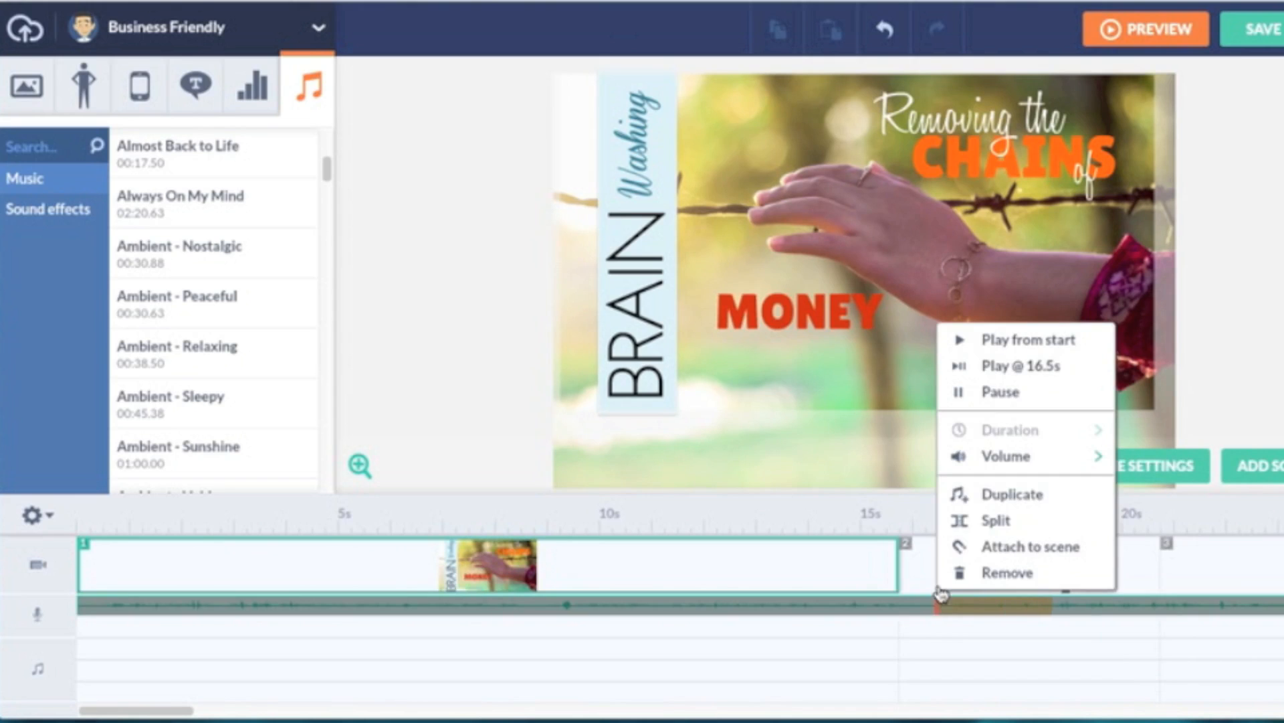
click(987, 395)
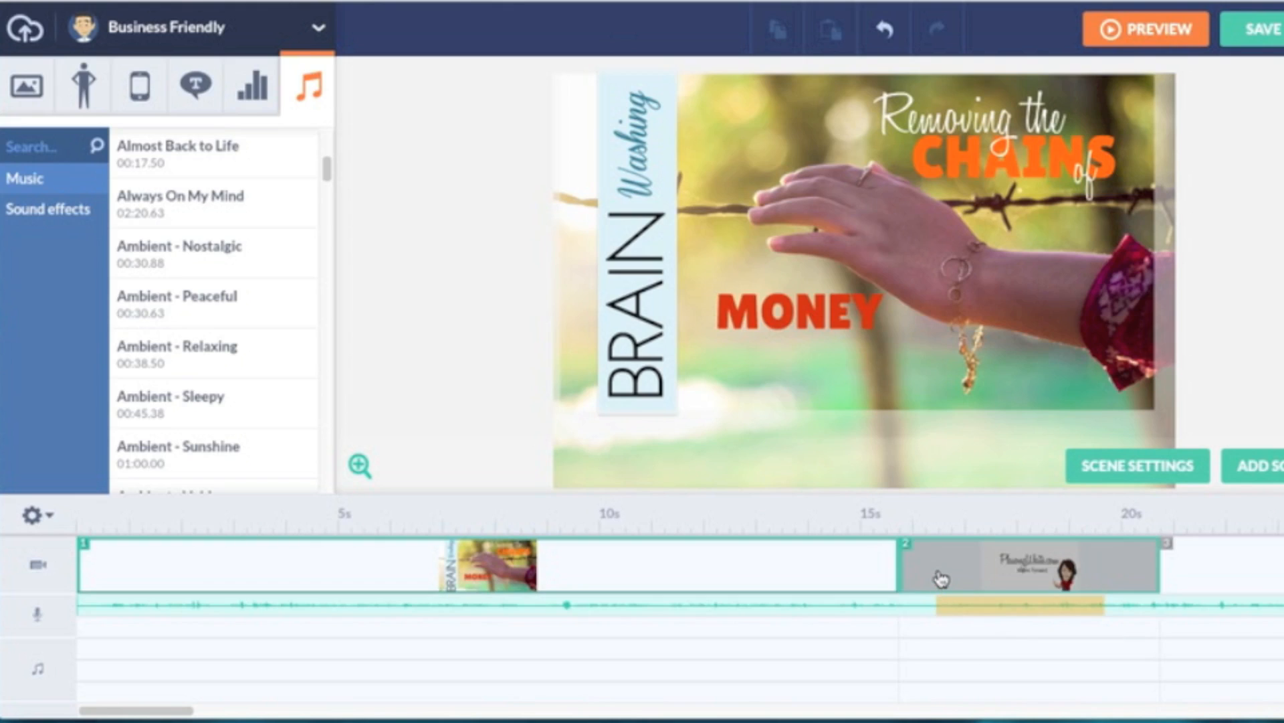
- Look at the first scene's options, and examine the background music along the timeline from about 30 s to 03:50
right_click(820, 564)
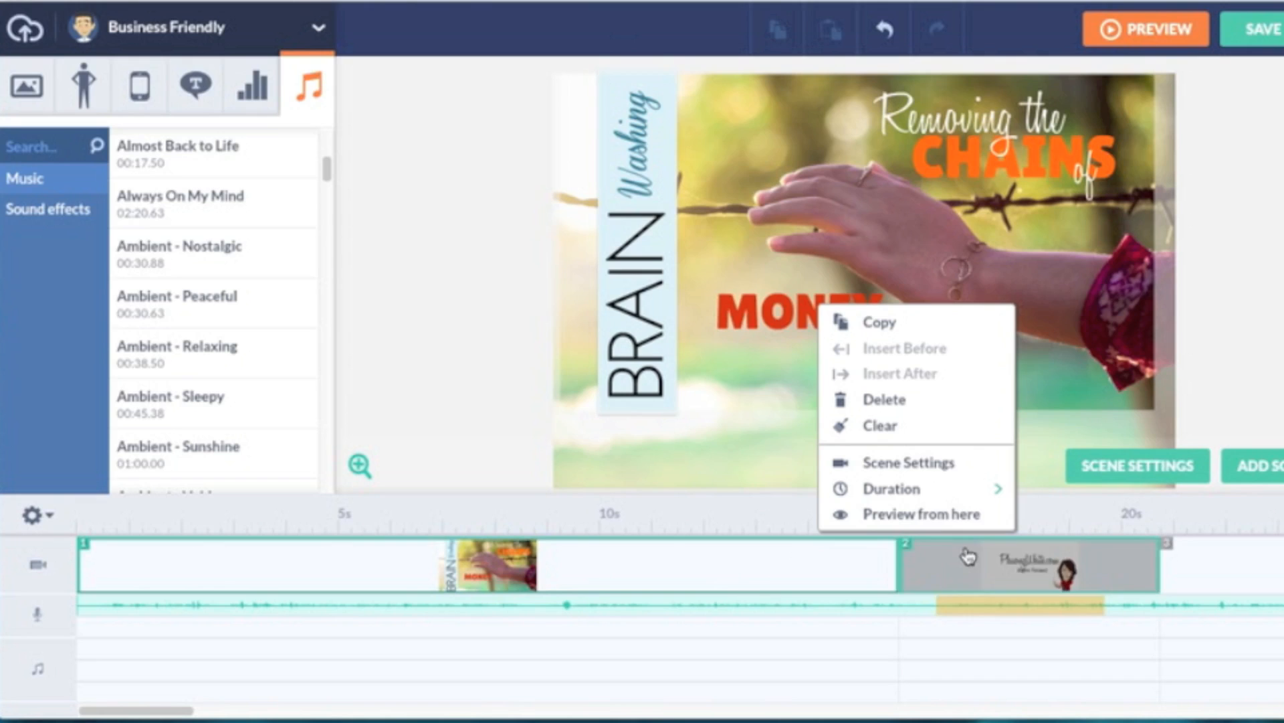
click(1270, 340)
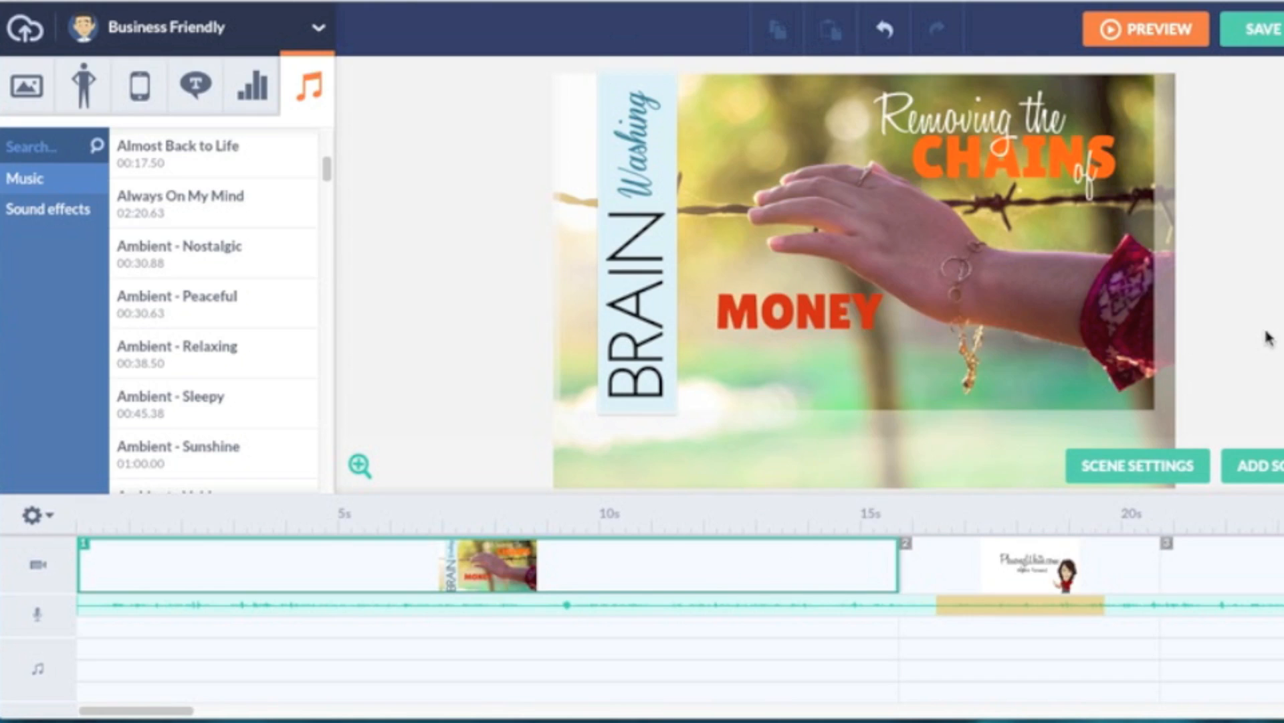
click(1178, 481)
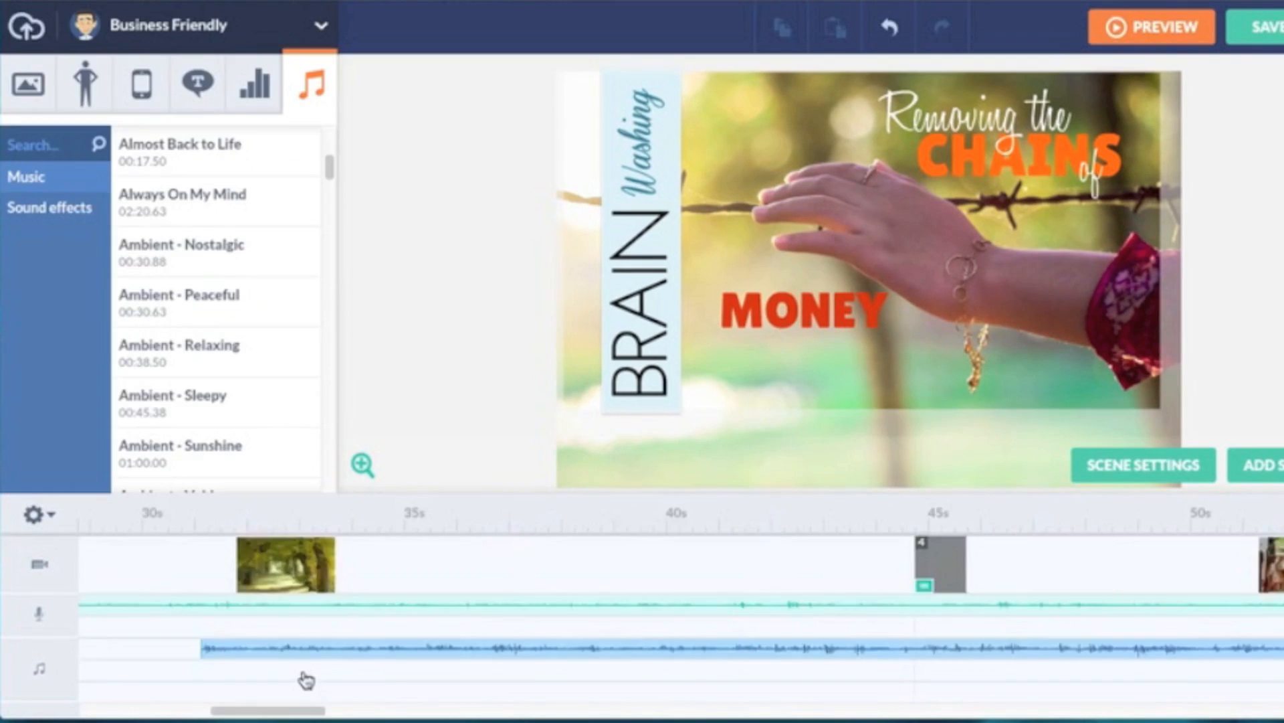
drag(301, 674, 259, 694)
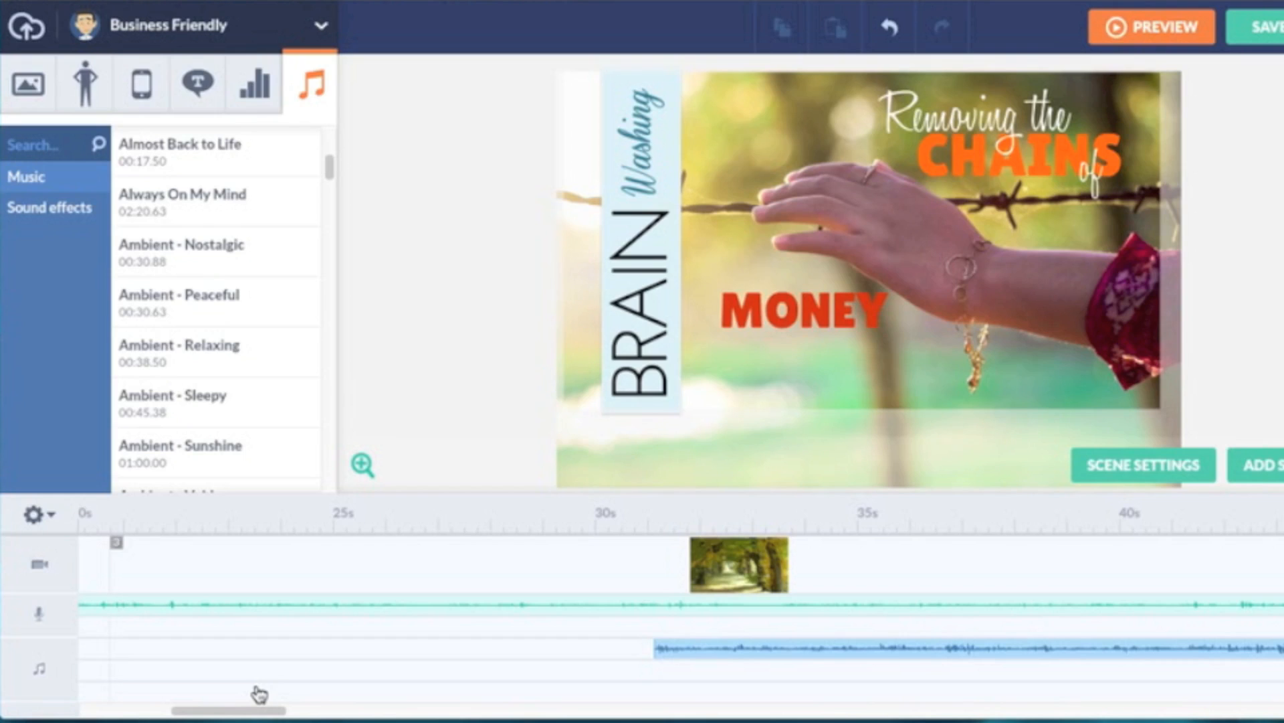
drag(258, 696, 1124, 705)
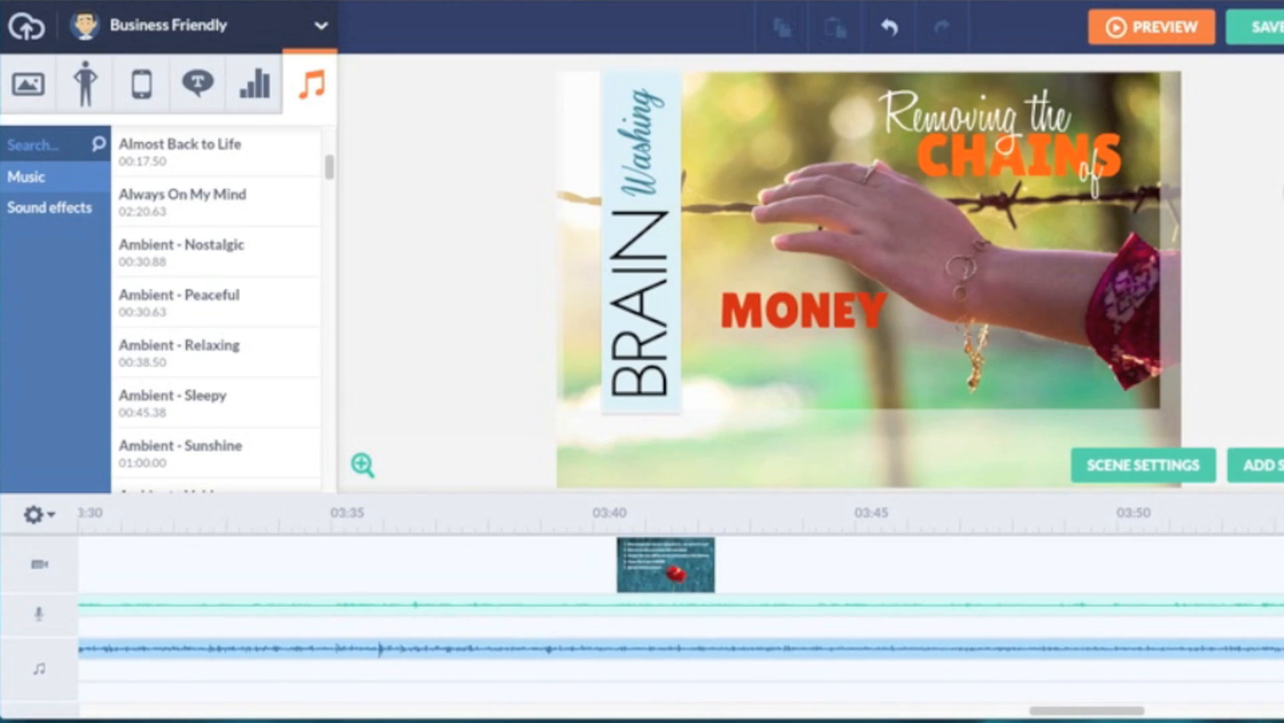
- Open the video's save options and look at the title, optional tags and description fields
click(1268, 39)
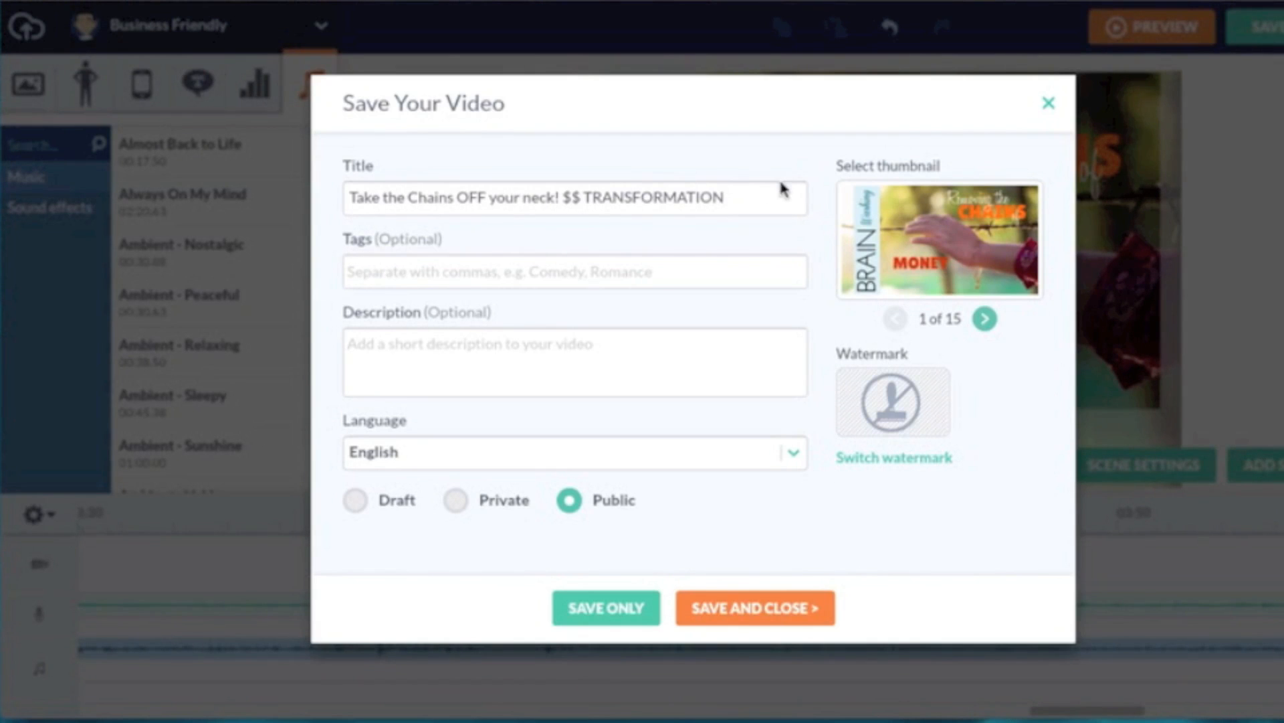
click(677, 273)
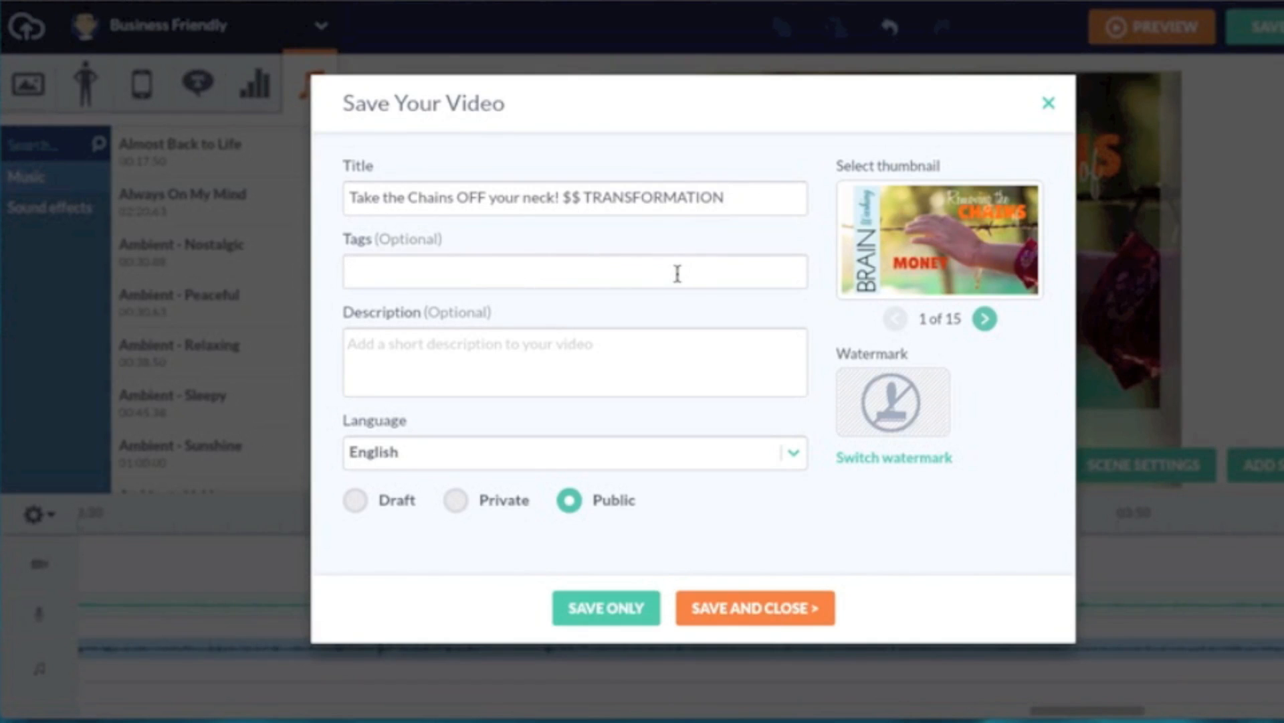
click(661, 366)
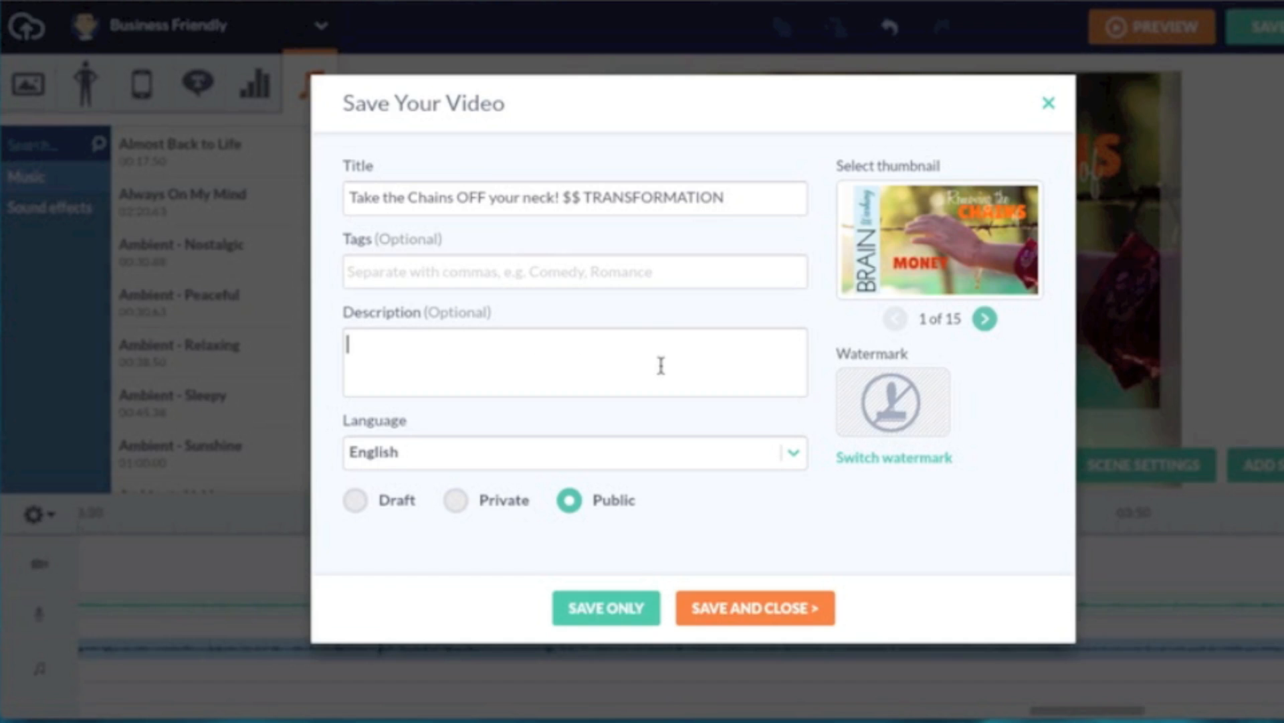
click(620, 286)
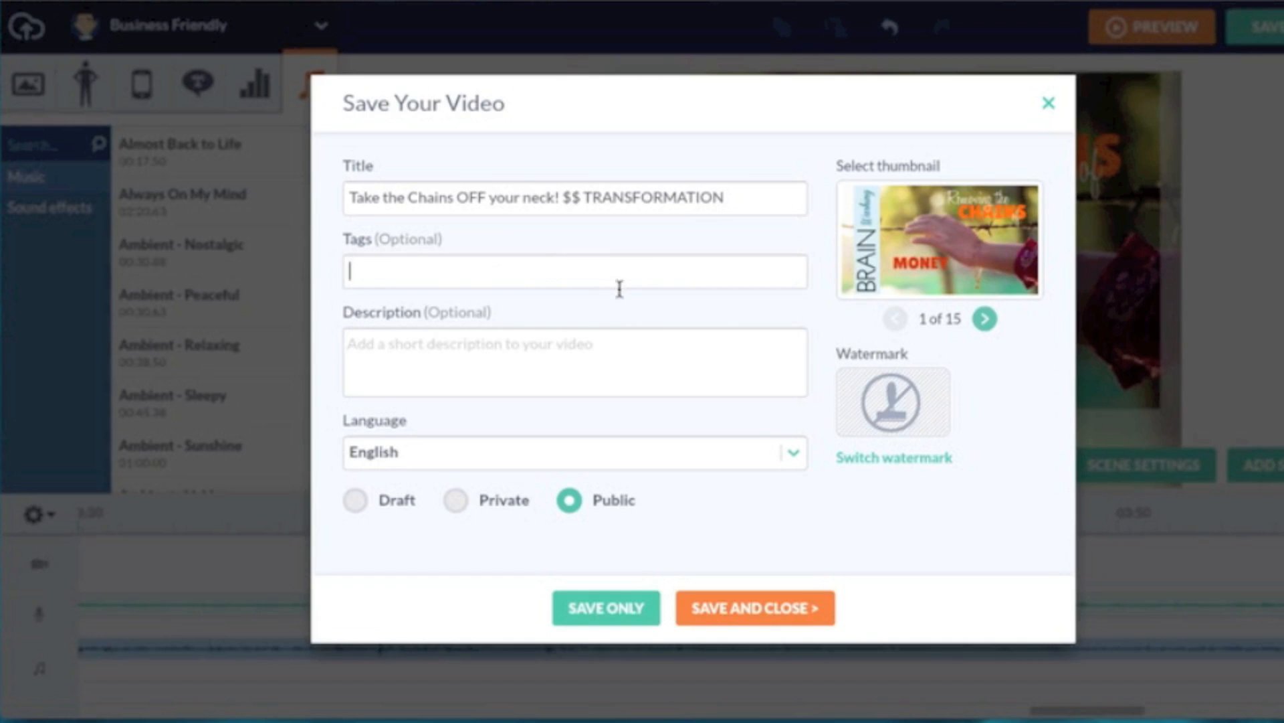
click(616, 360)
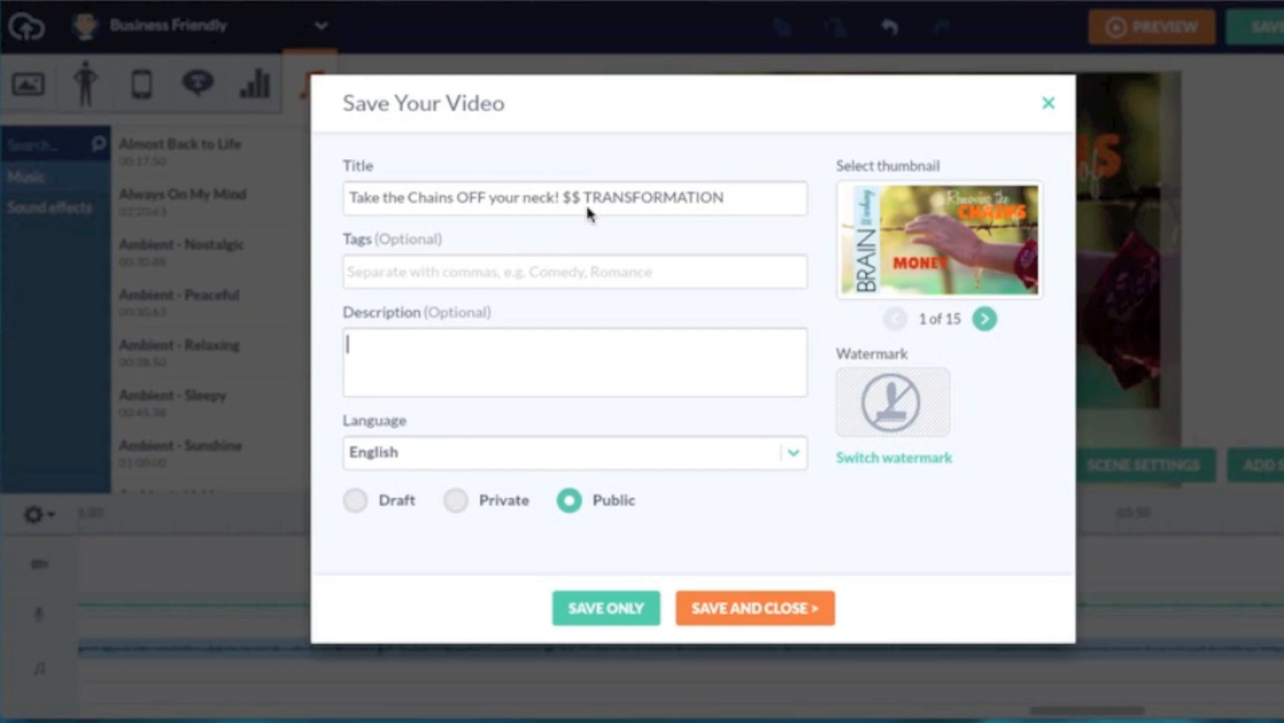
click(594, 271)
click(602, 366)
- Try the Draft and Private visibility options, set the video to Public, and save and close it
click(358, 513)
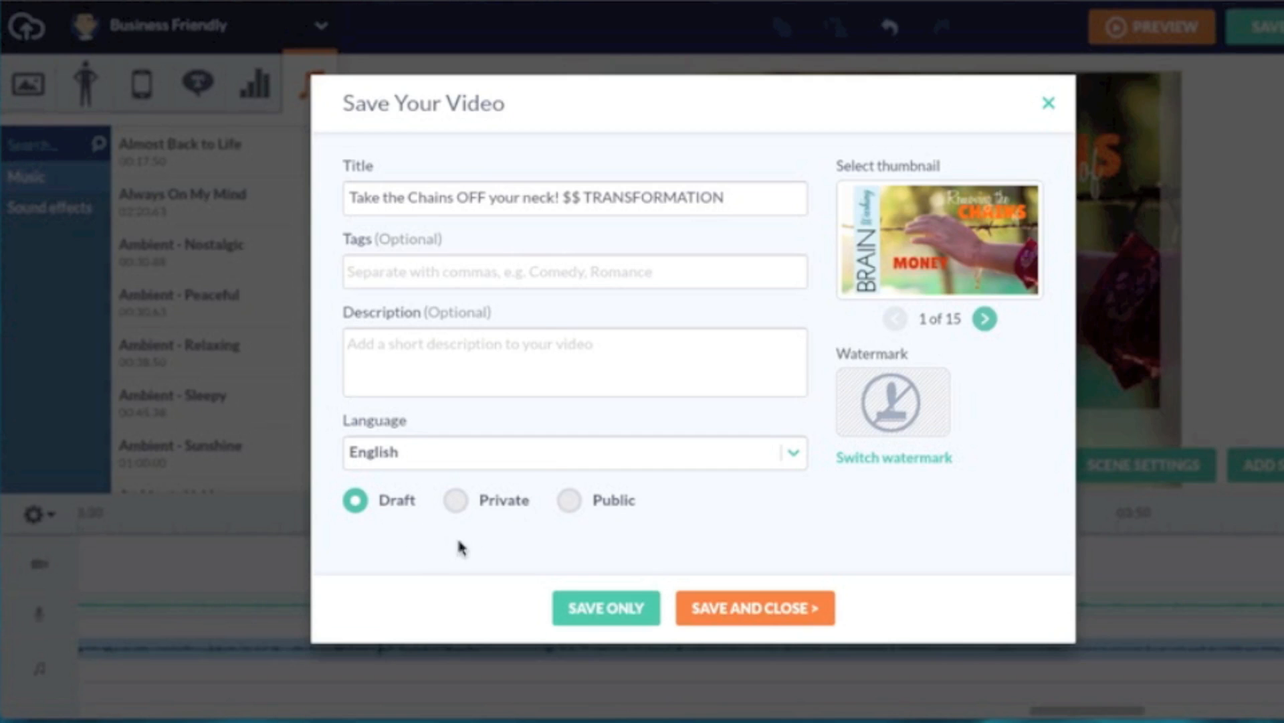
click(458, 513)
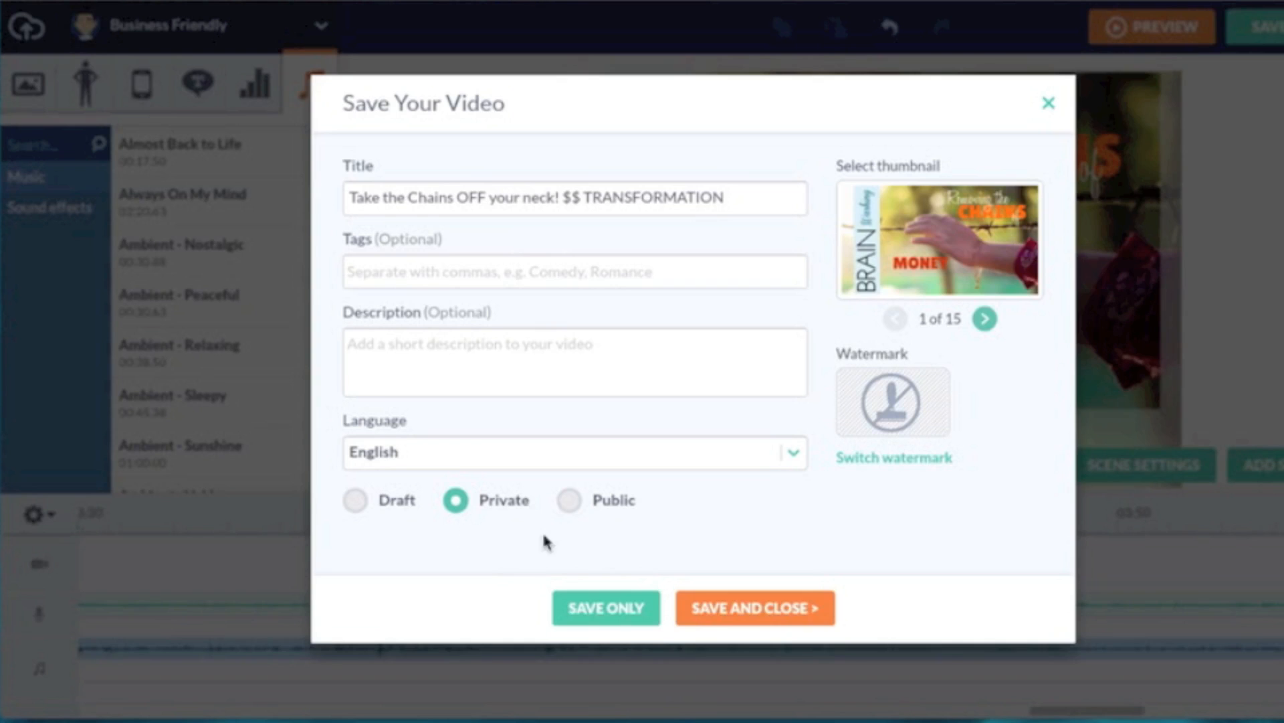
click(570, 513)
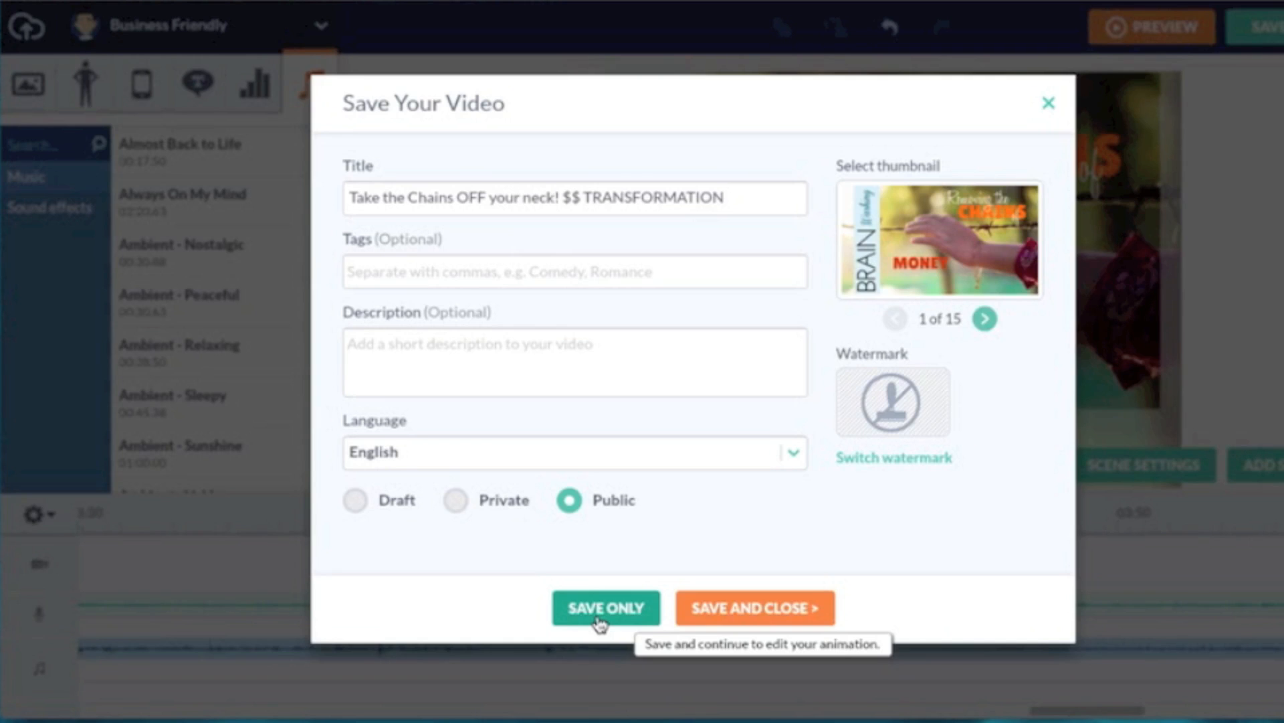
click(756, 622)
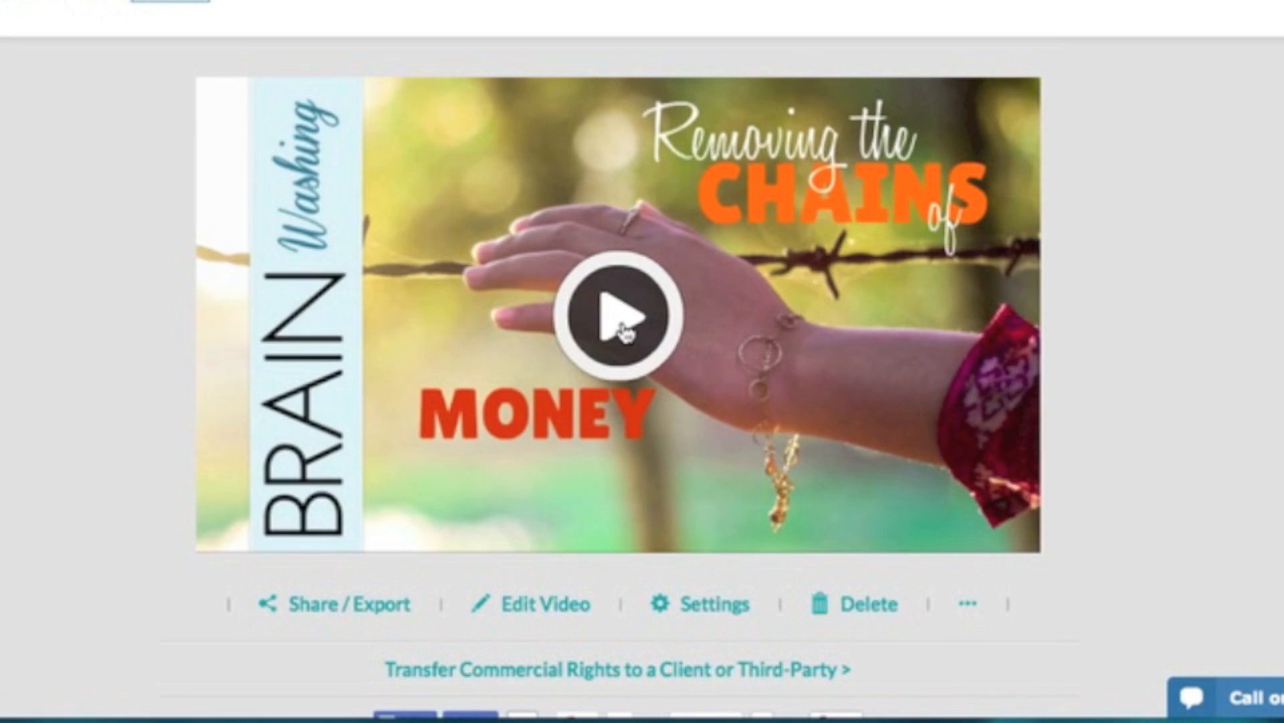
- Play the saved video on its page and pause it
click(624, 327)
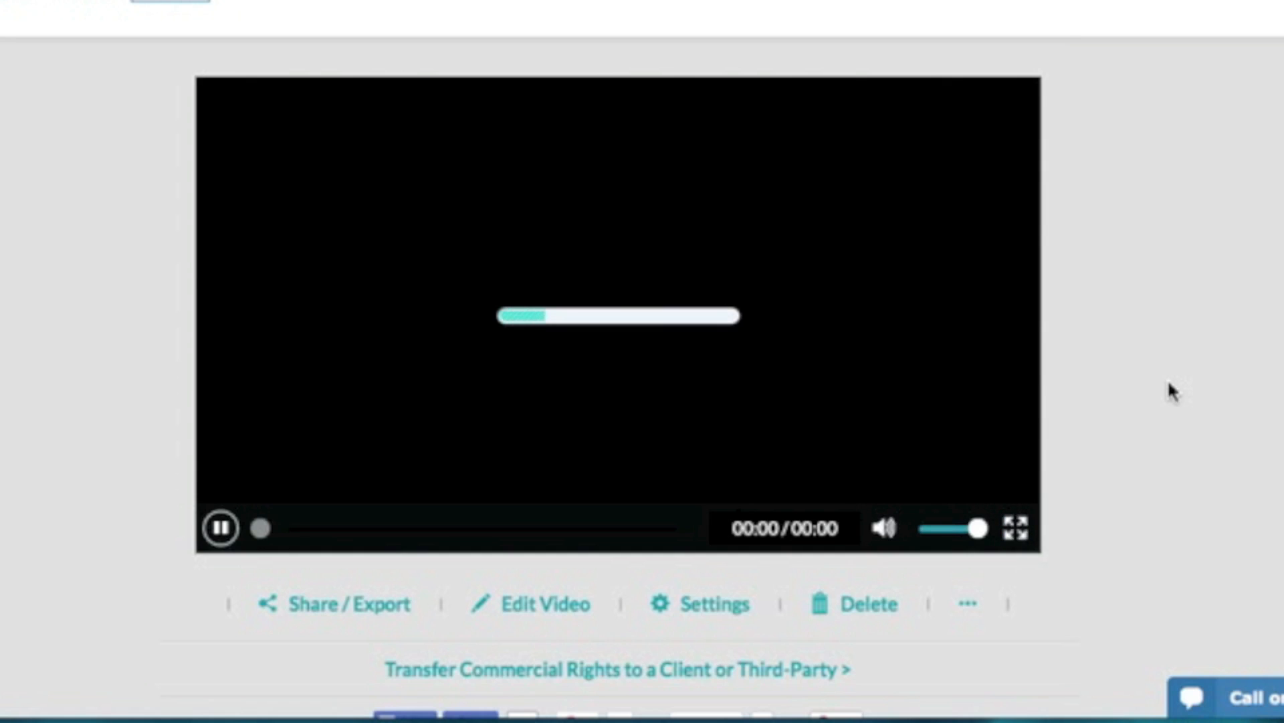
click(220, 528)
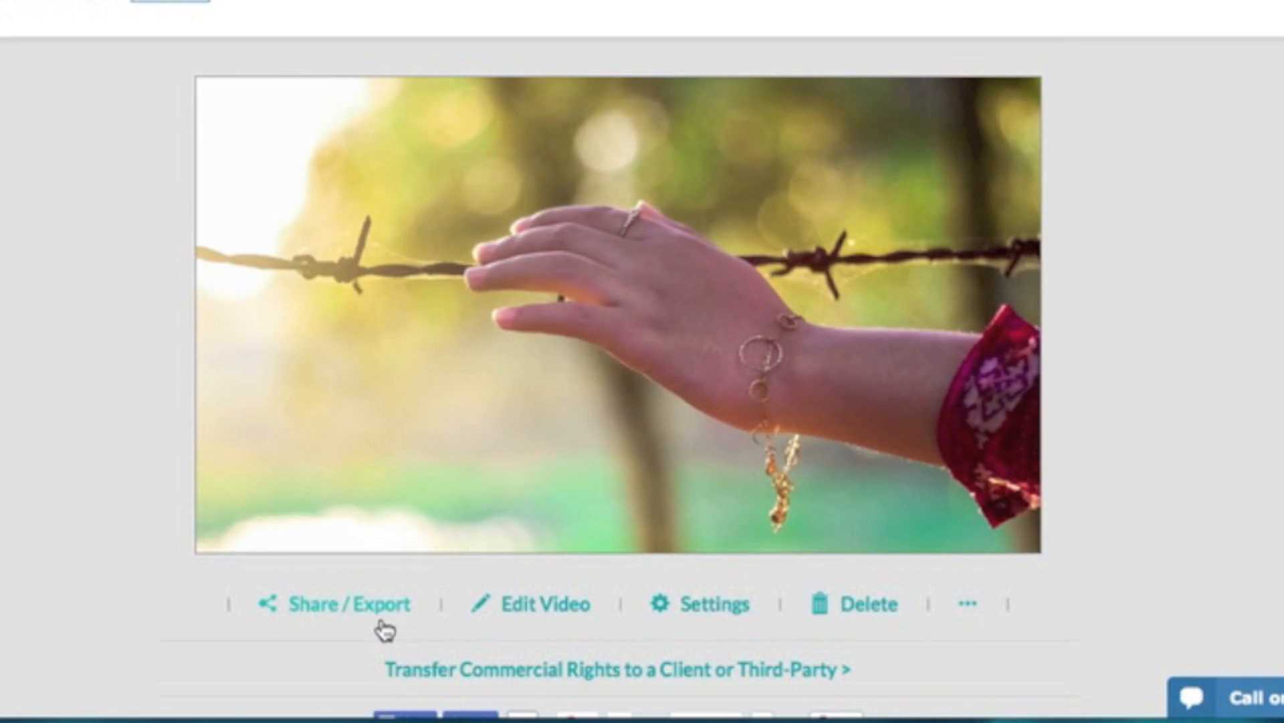
- Look at the video's share and export options, selecting the embed code and the video link, and open the MP4 download options
click(367, 606)
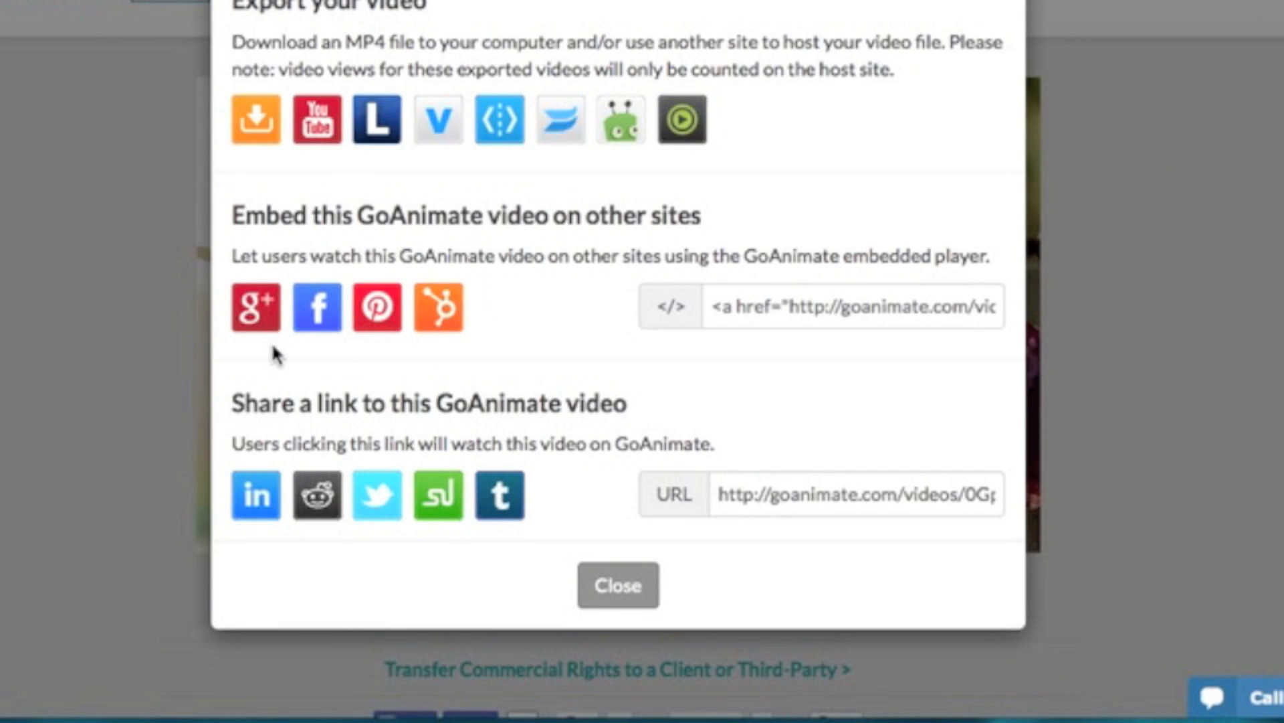
click(851, 316)
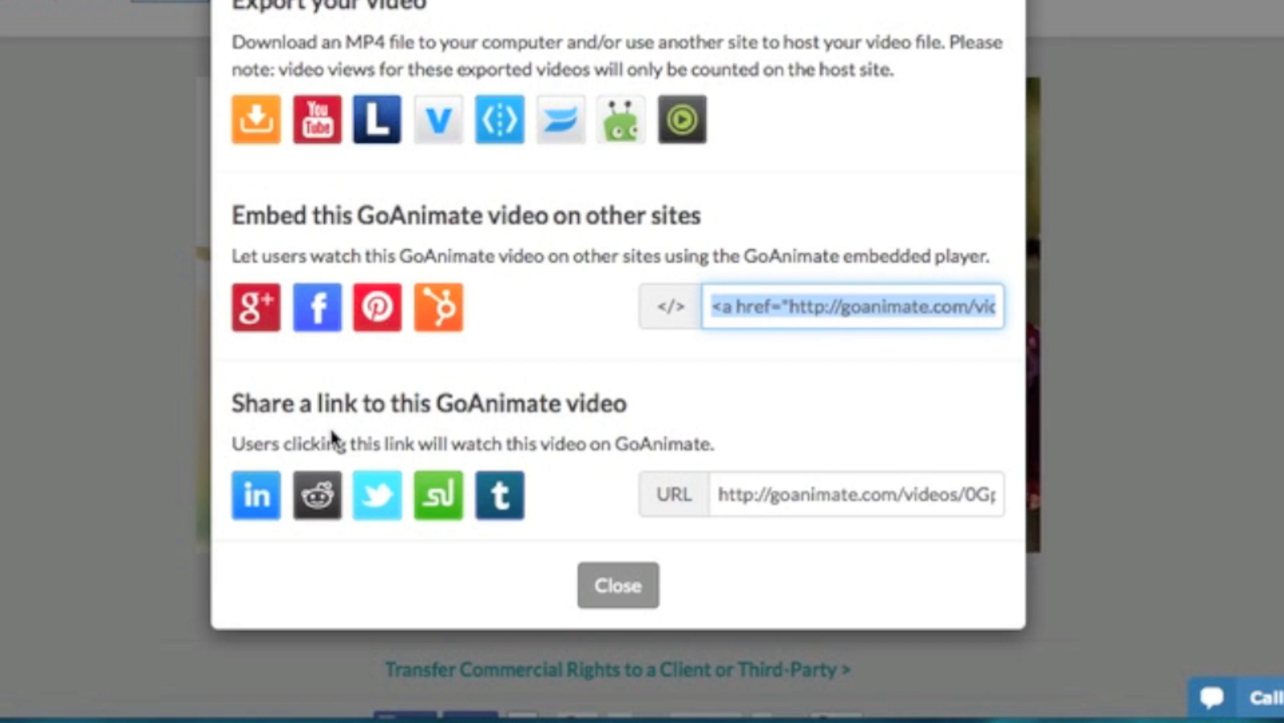
click(850, 502)
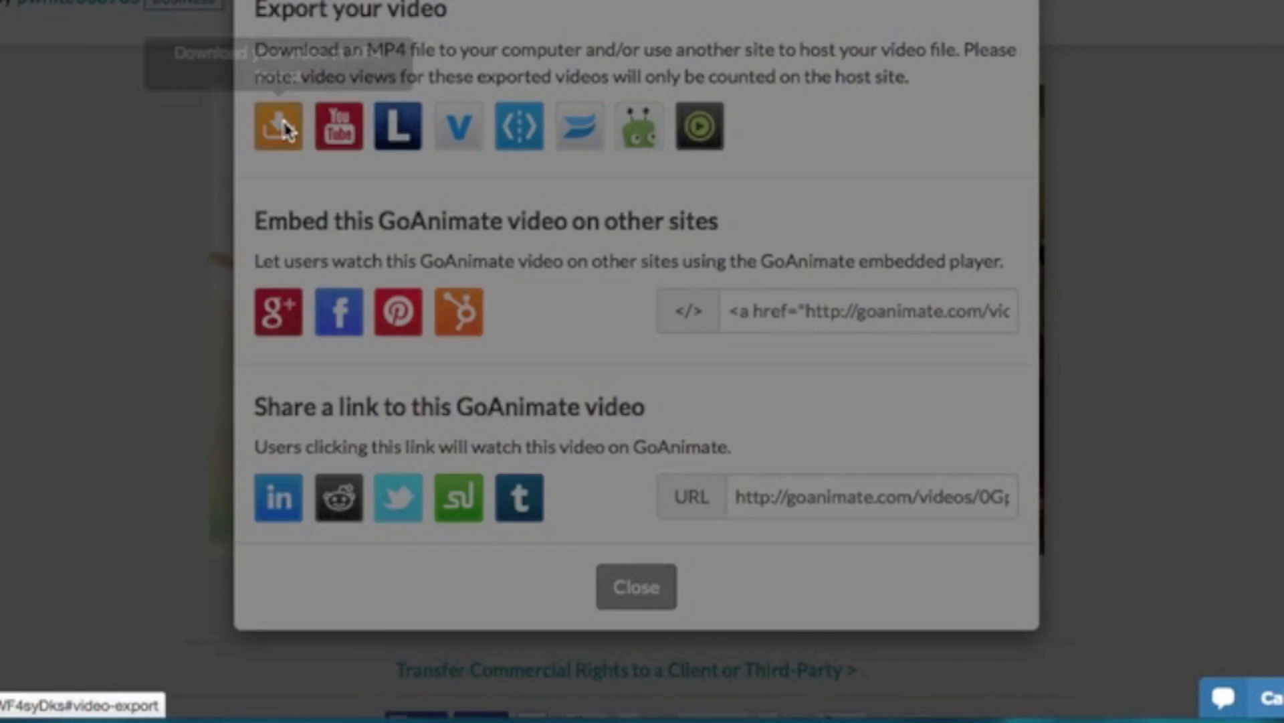
click(282, 123)
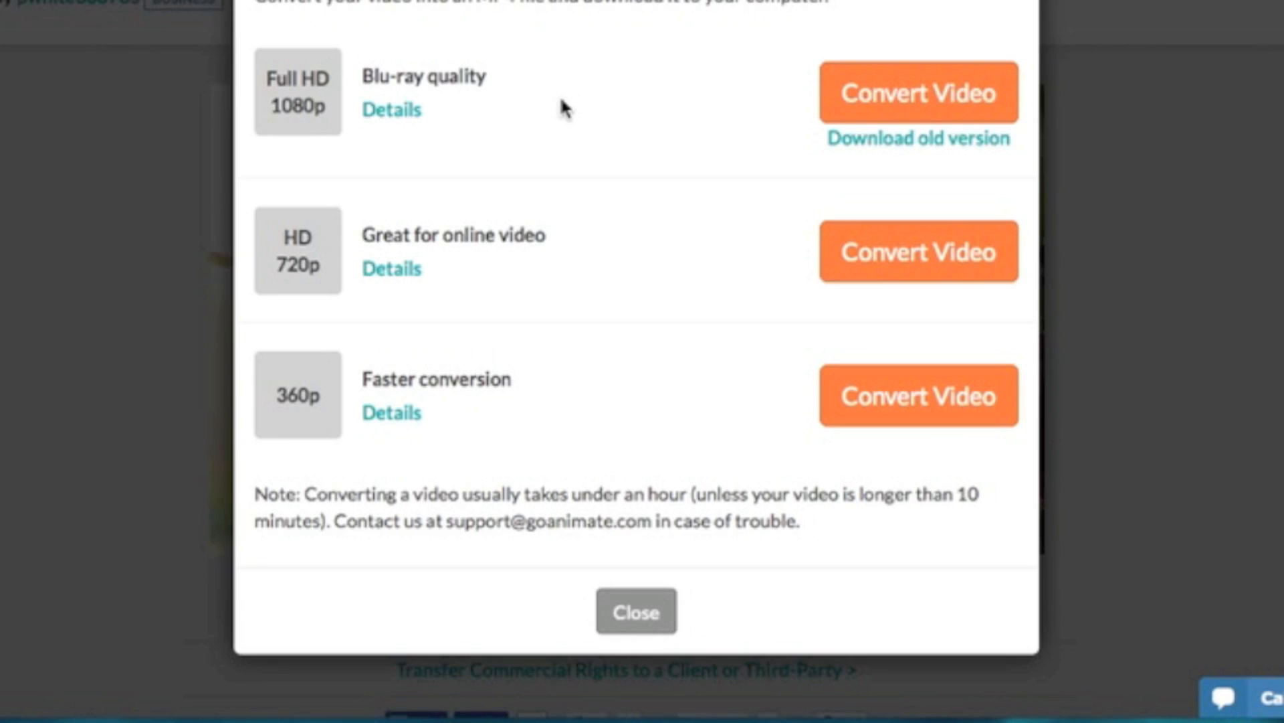
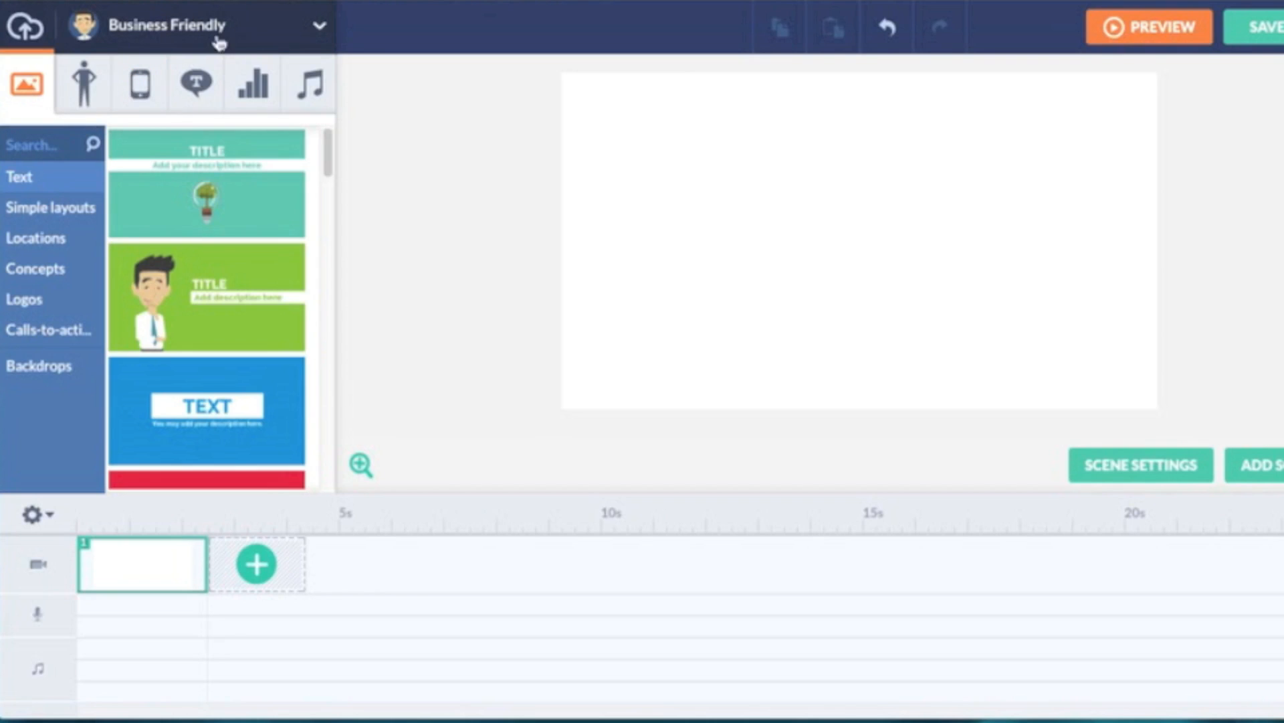
- Switch the theme to Whiteboard Animation and add the bar counter, stools and jukebox background to the blank scene
click(324, 32)
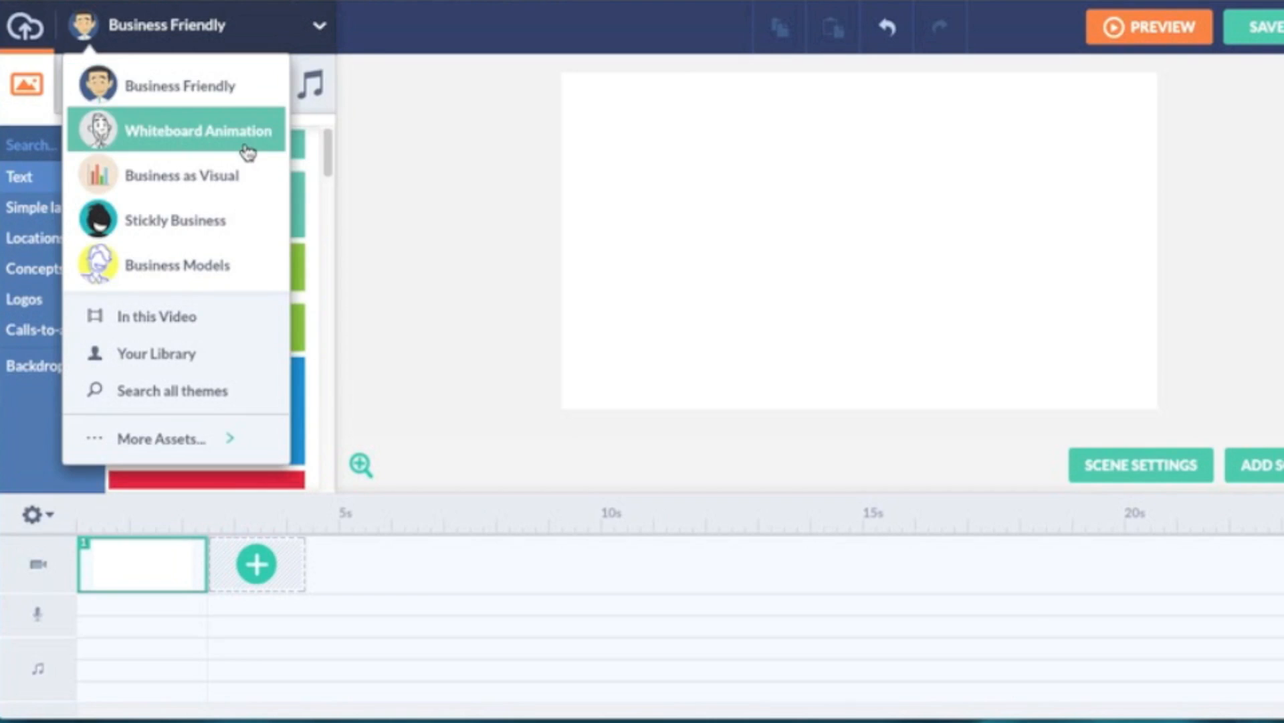
click(201, 137)
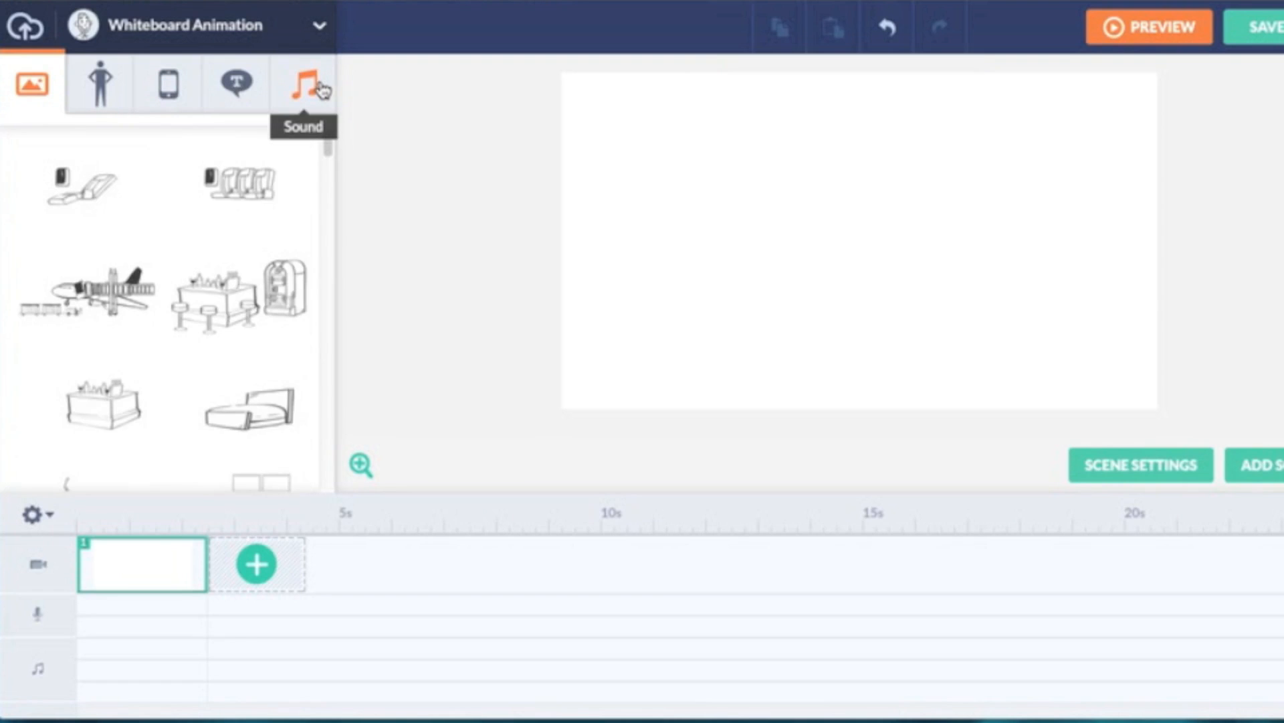
click(249, 294)
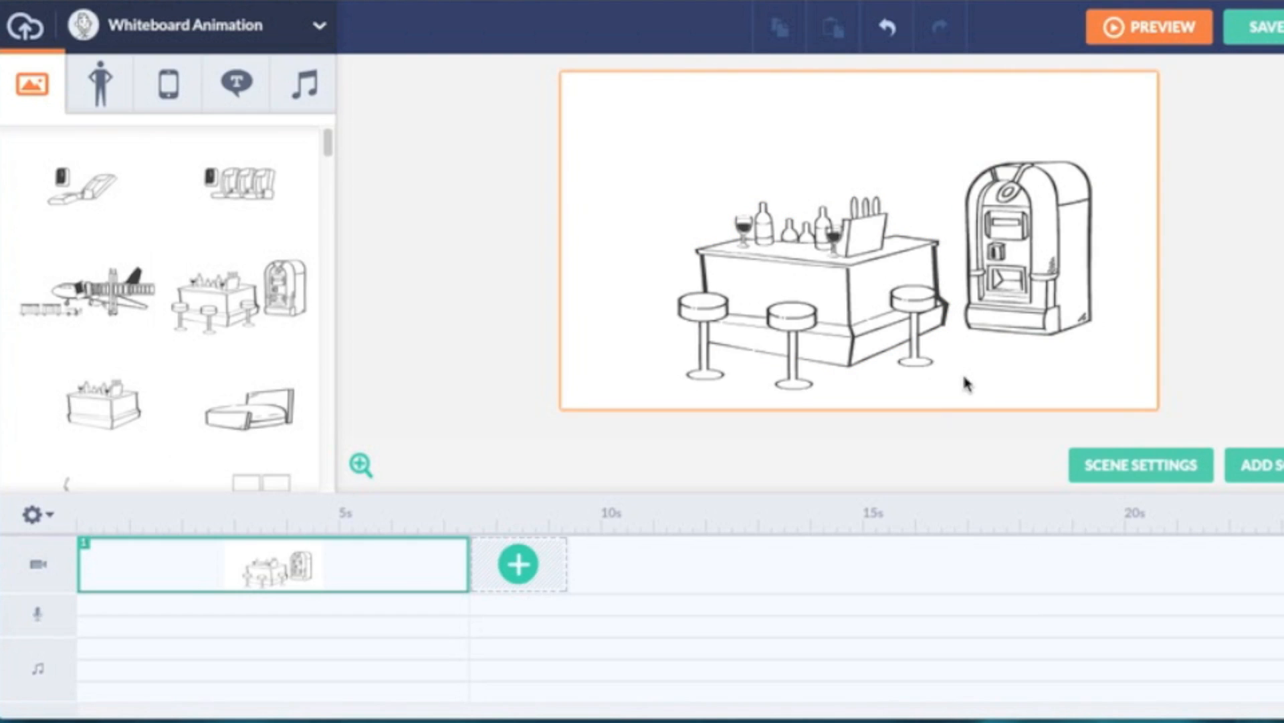
- Preview the whiteboard bar scene, replay it from the start, and return to editing
click(1158, 38)
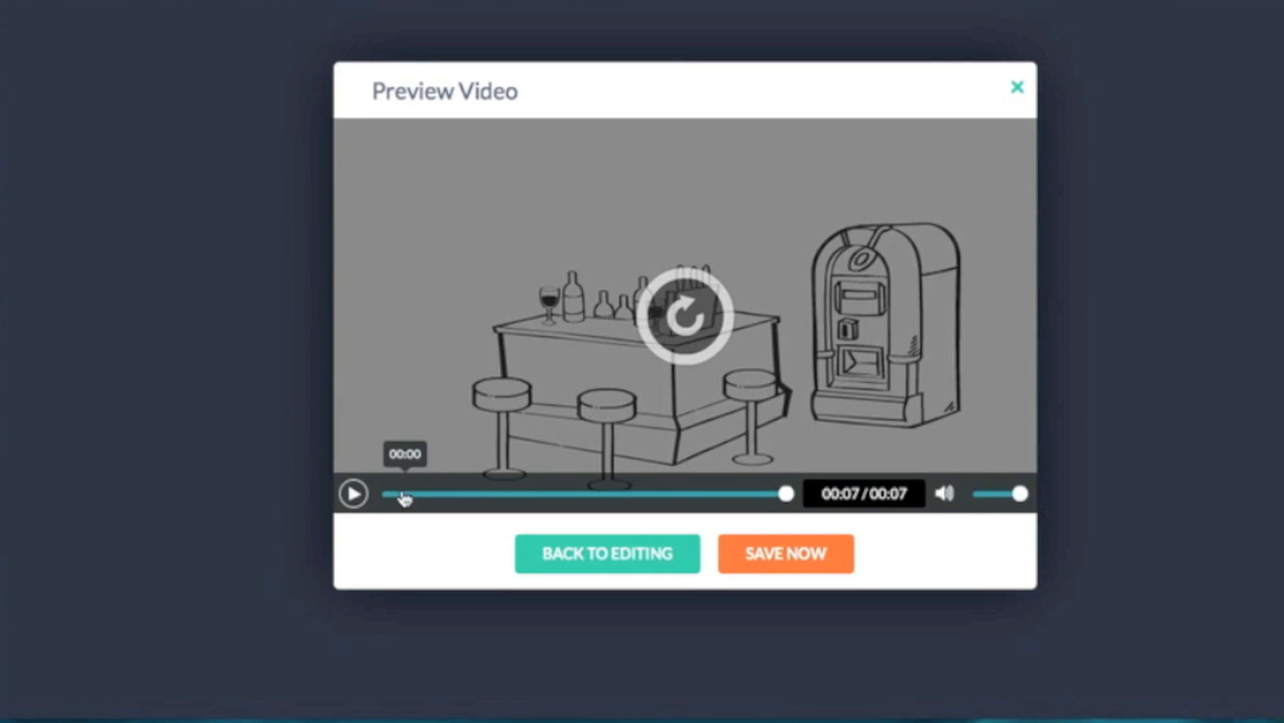
click(392, 495)
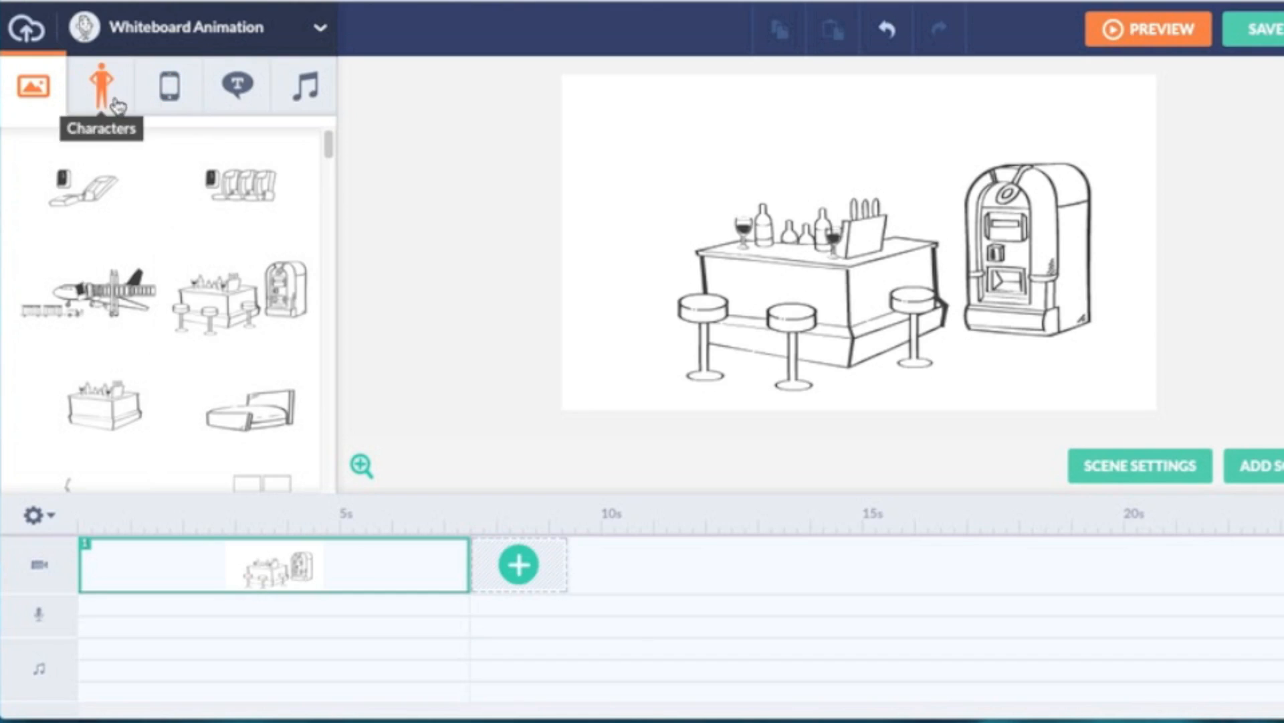
click(321, 30)
click(396, 32)
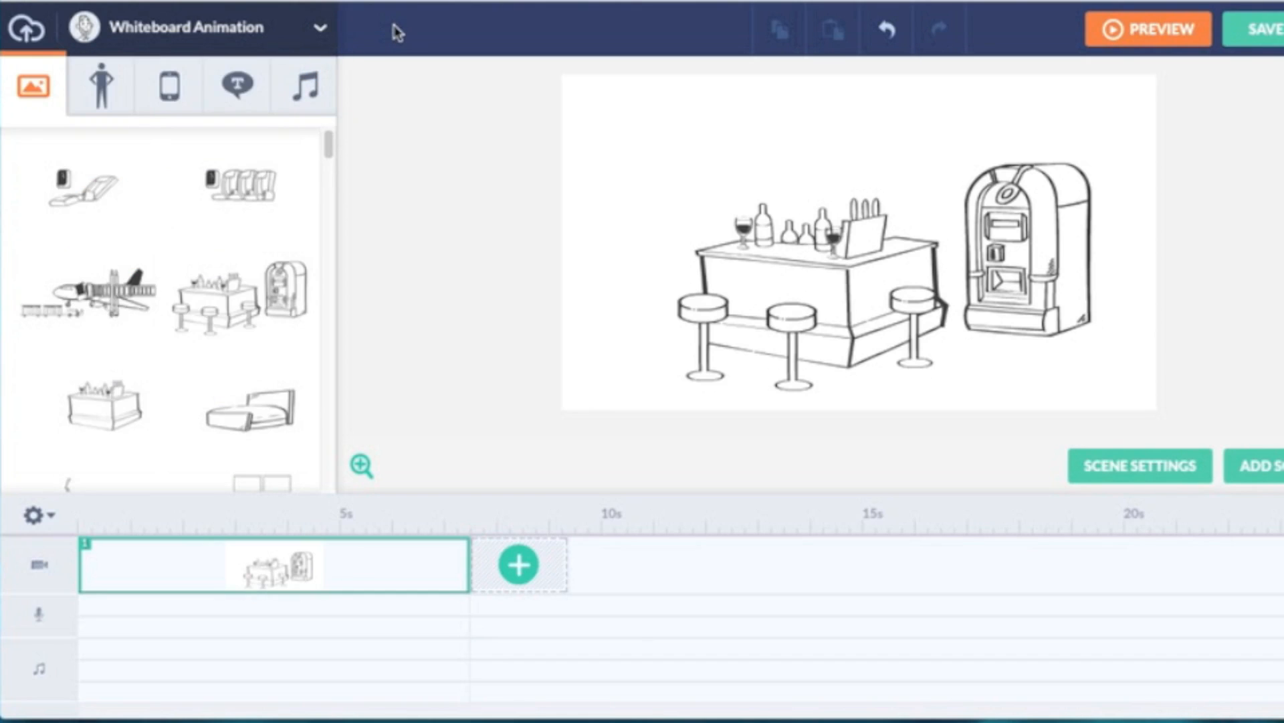
- Add the custom woman character to the bar scene and place her to the left of the counter
click(97, 100)
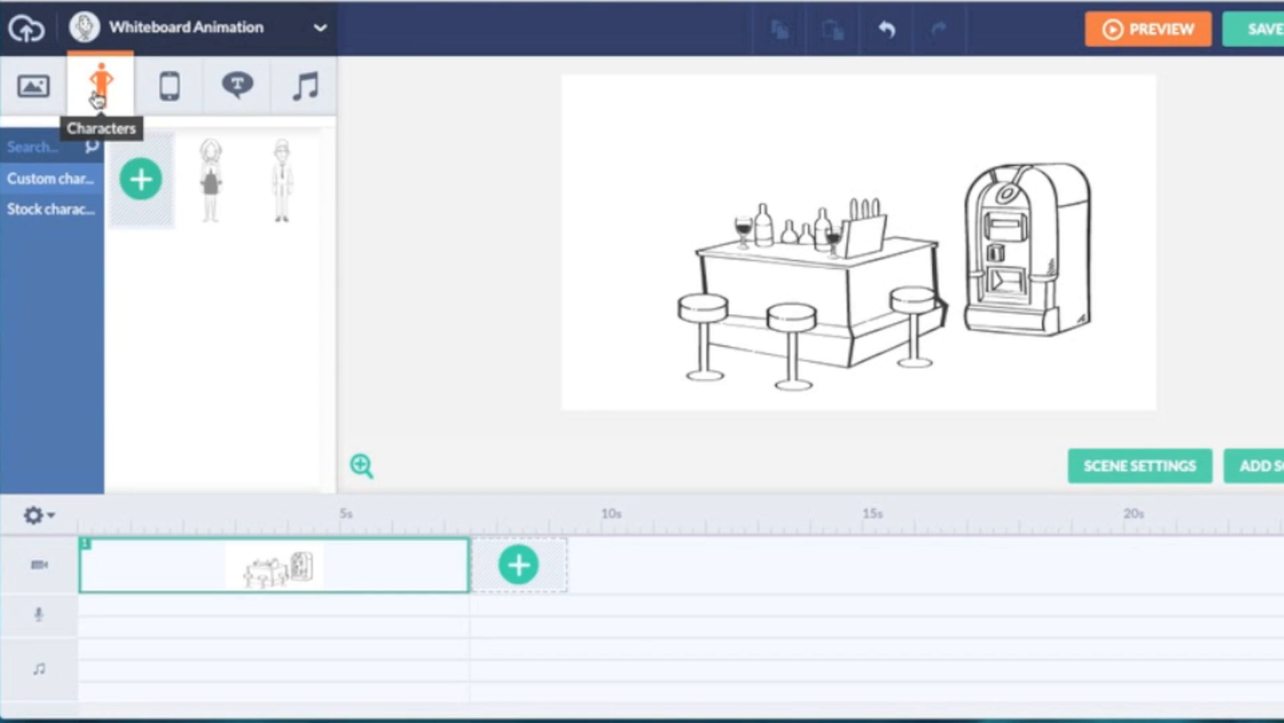
click(213, 184)
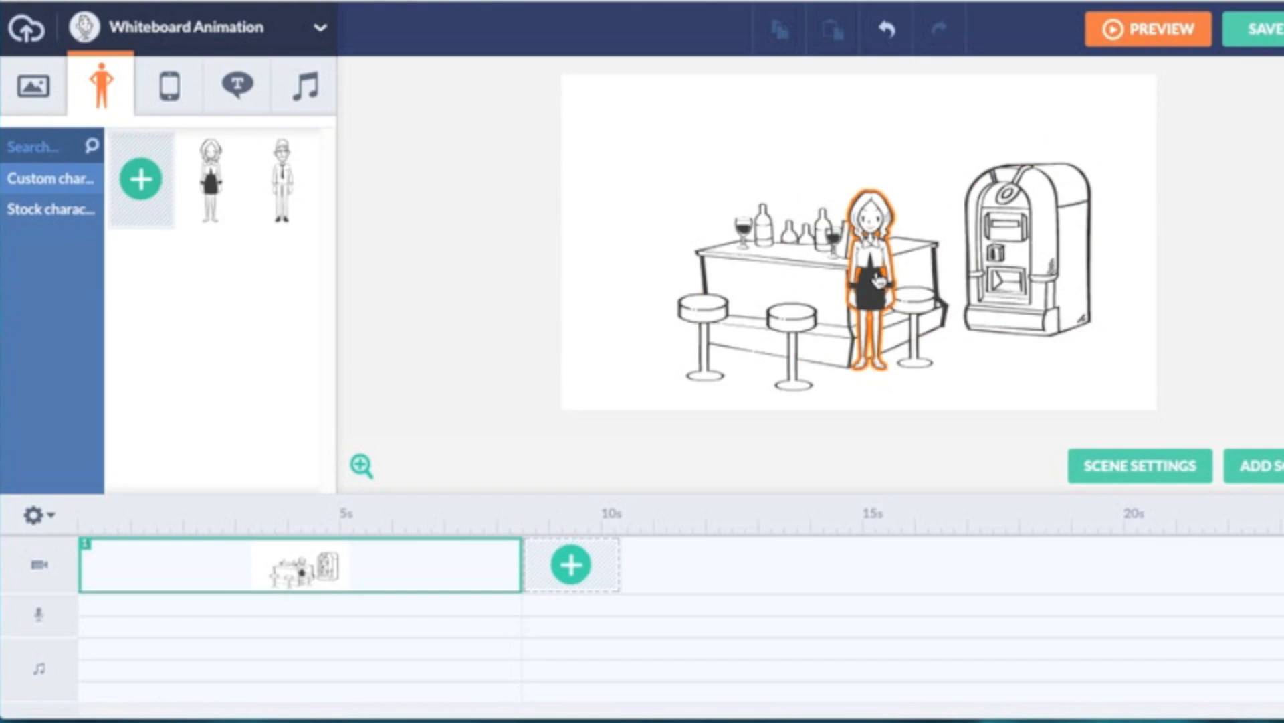
drag(876, 273, 650, 234)
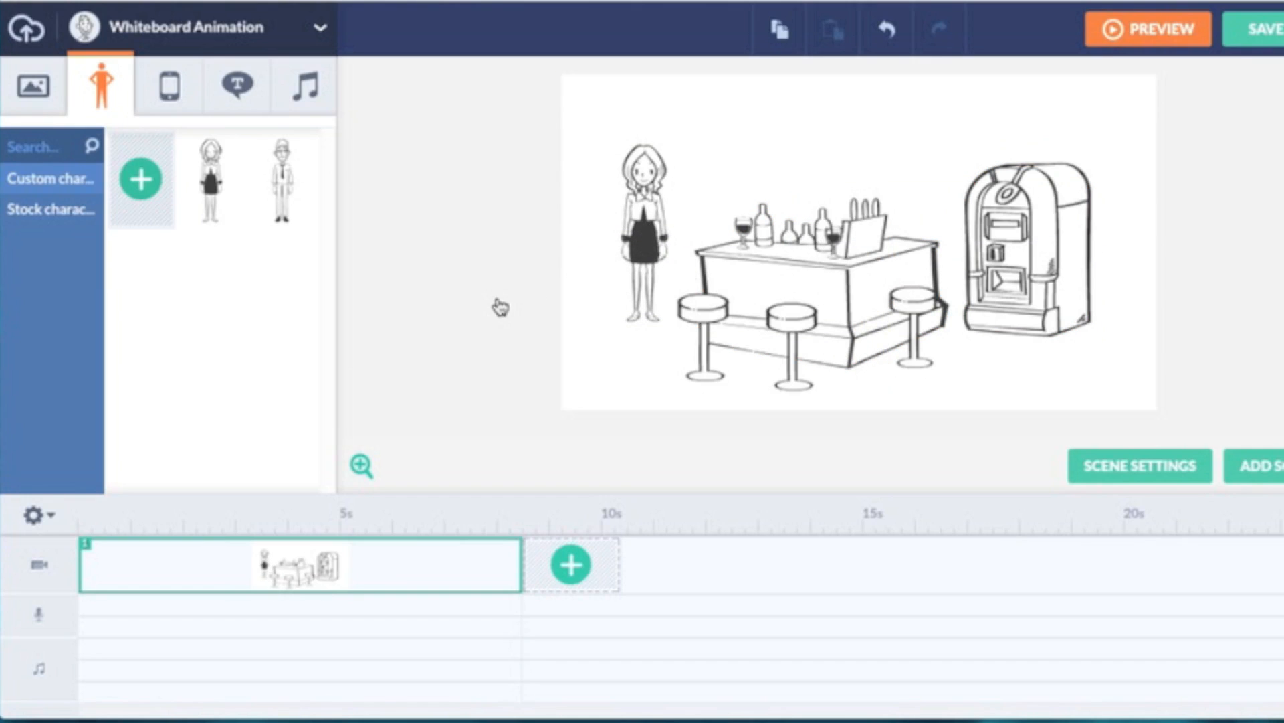
click(524, 198)
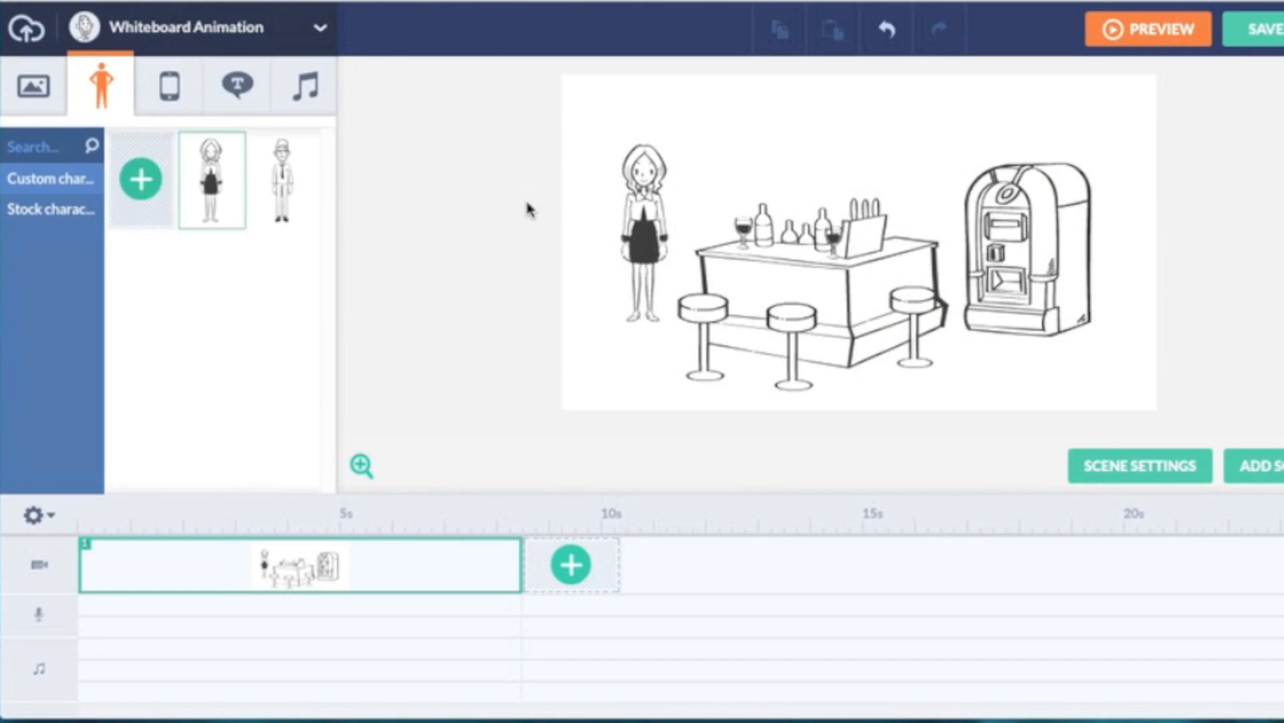
- Add the page prop with a down arrow and place it above the bar counter, beside the jukebox
click(163, 95)
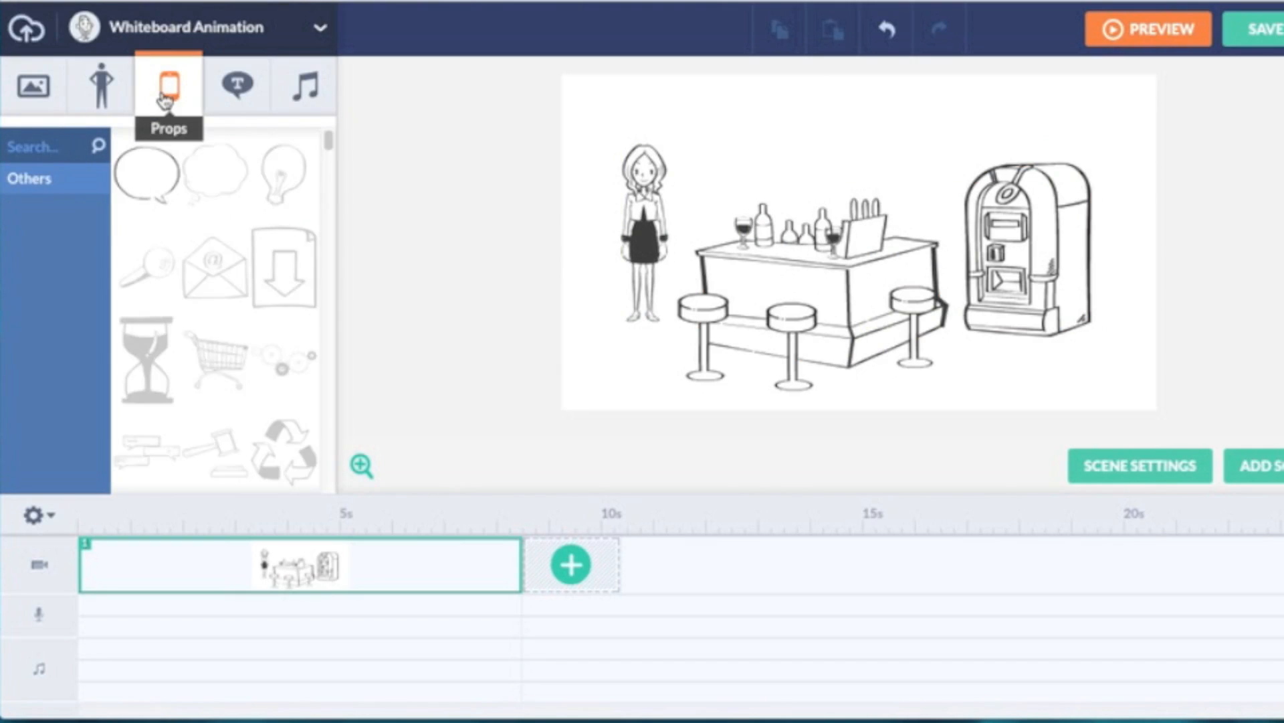
click(284, 271)
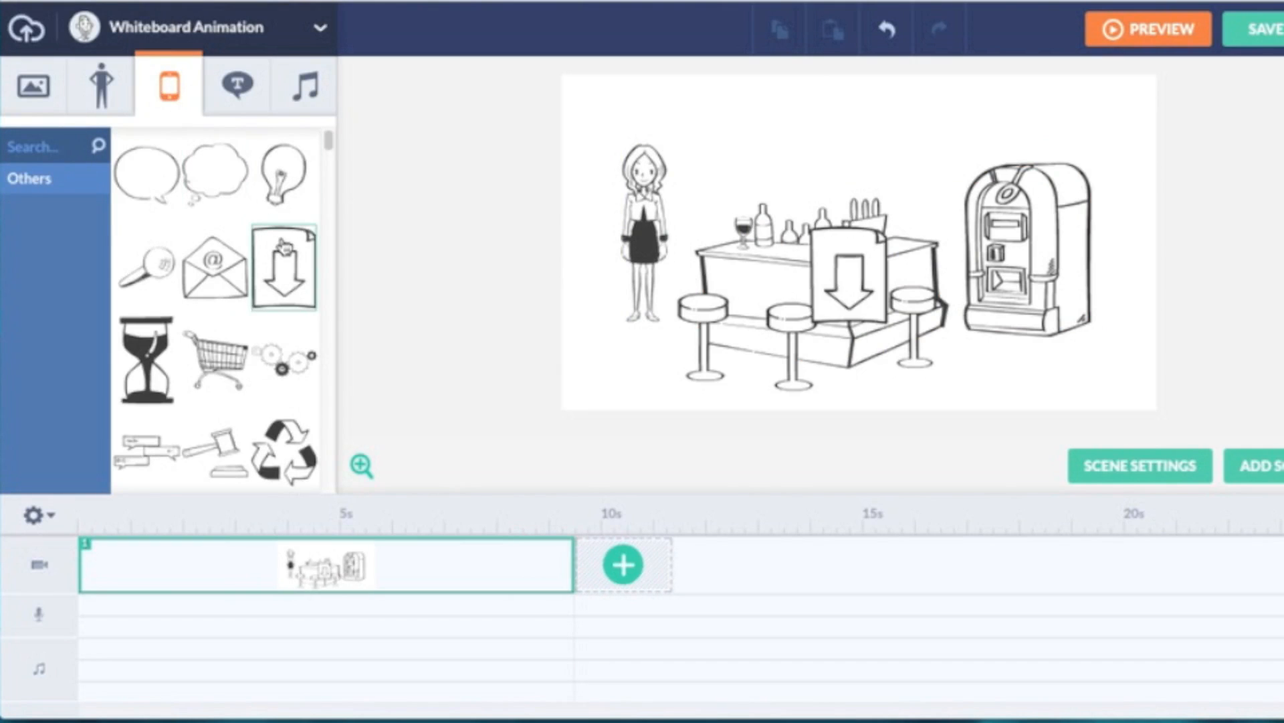
drag(863, 294, 918, 158)
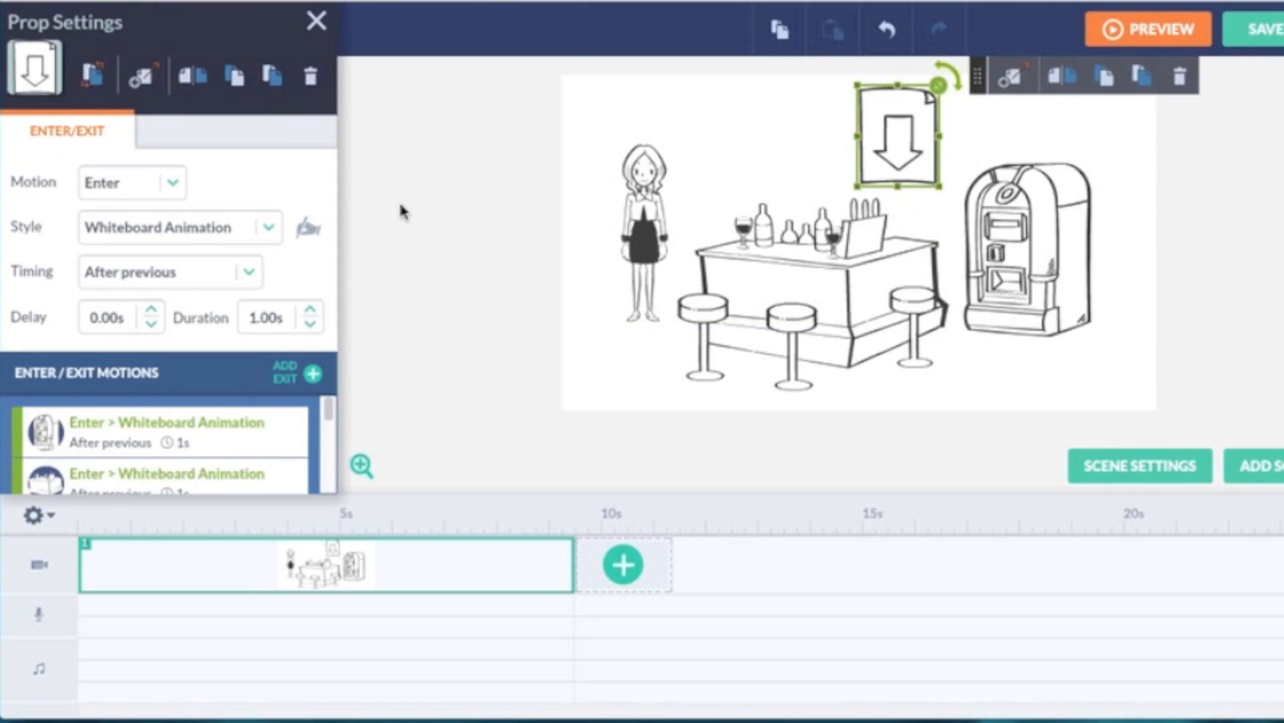
click(317, 21)
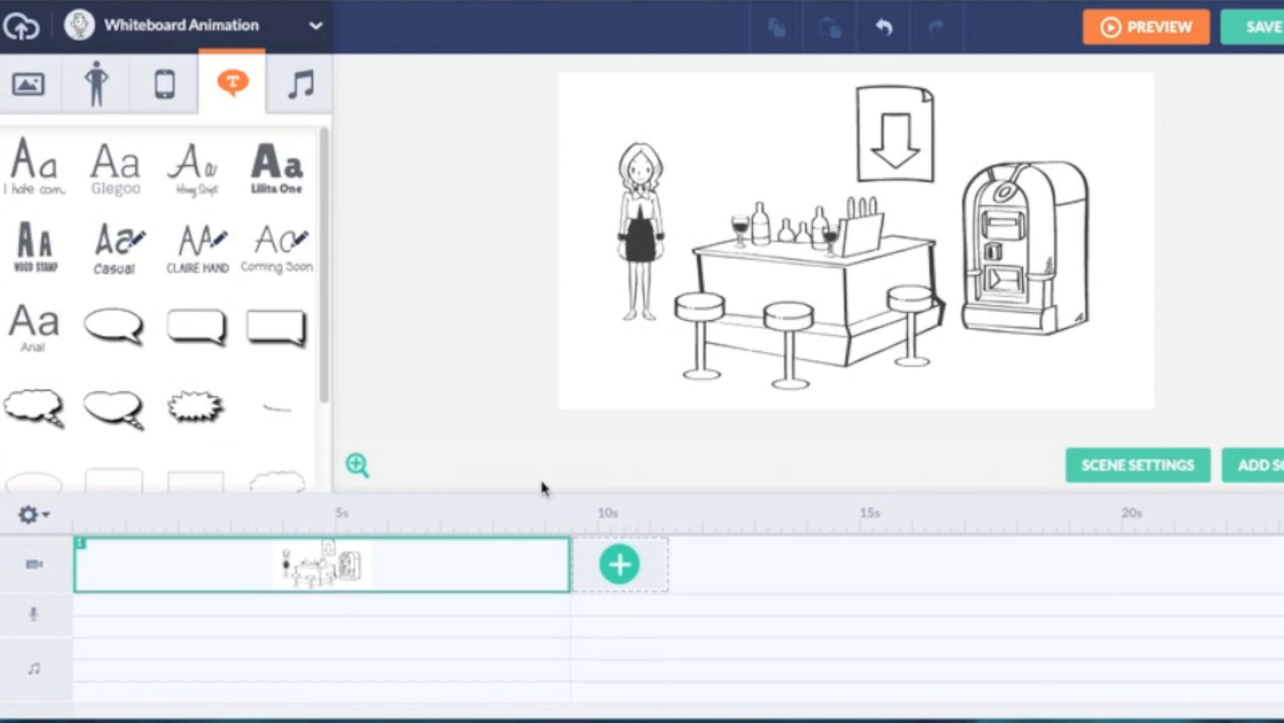
- Add a second scene after the bar scene and clear all its contents
click(614, 575)
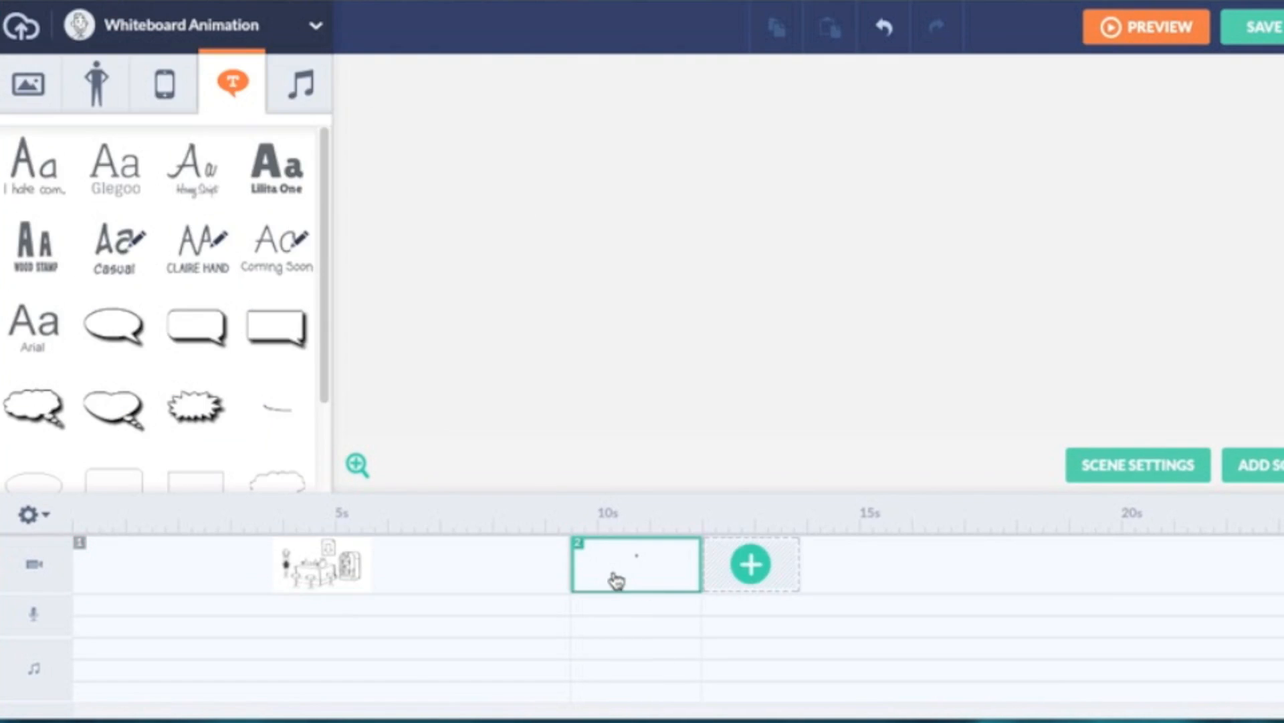
right_click(652, 581)
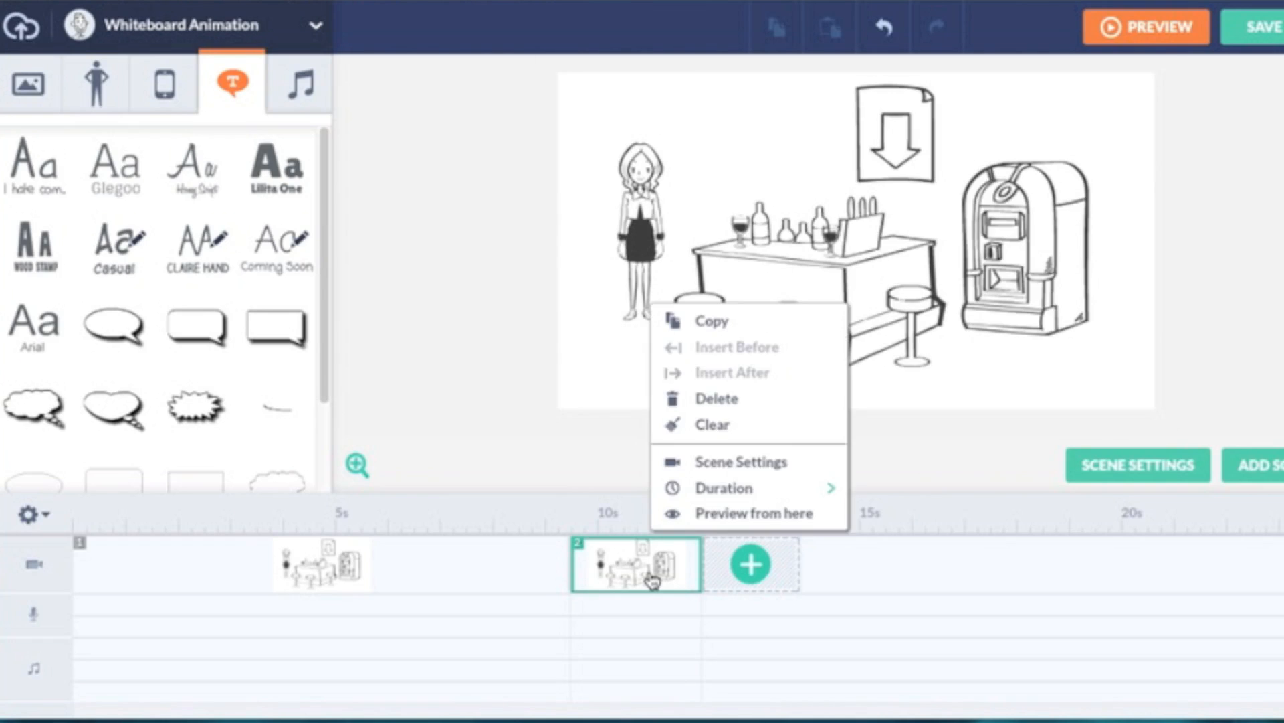
click(727, 428)
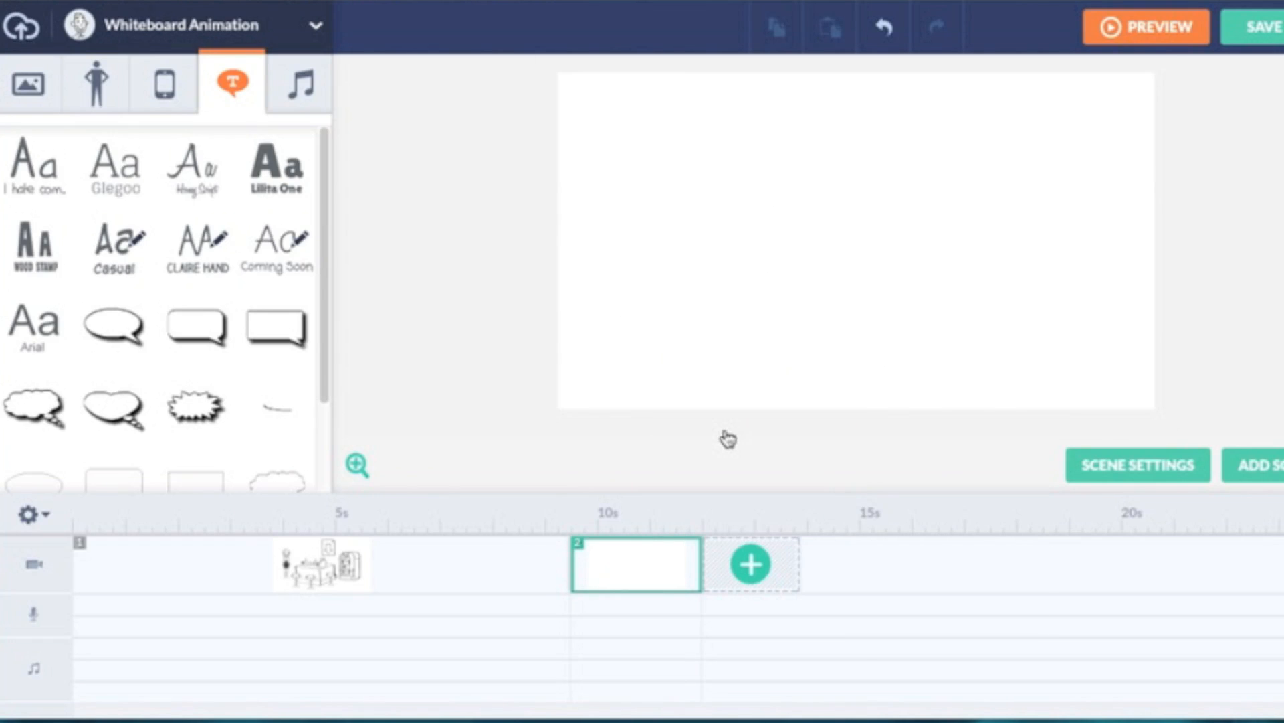
- Switch the theme to Business Friendly for the blank second scene
click(320, 31)
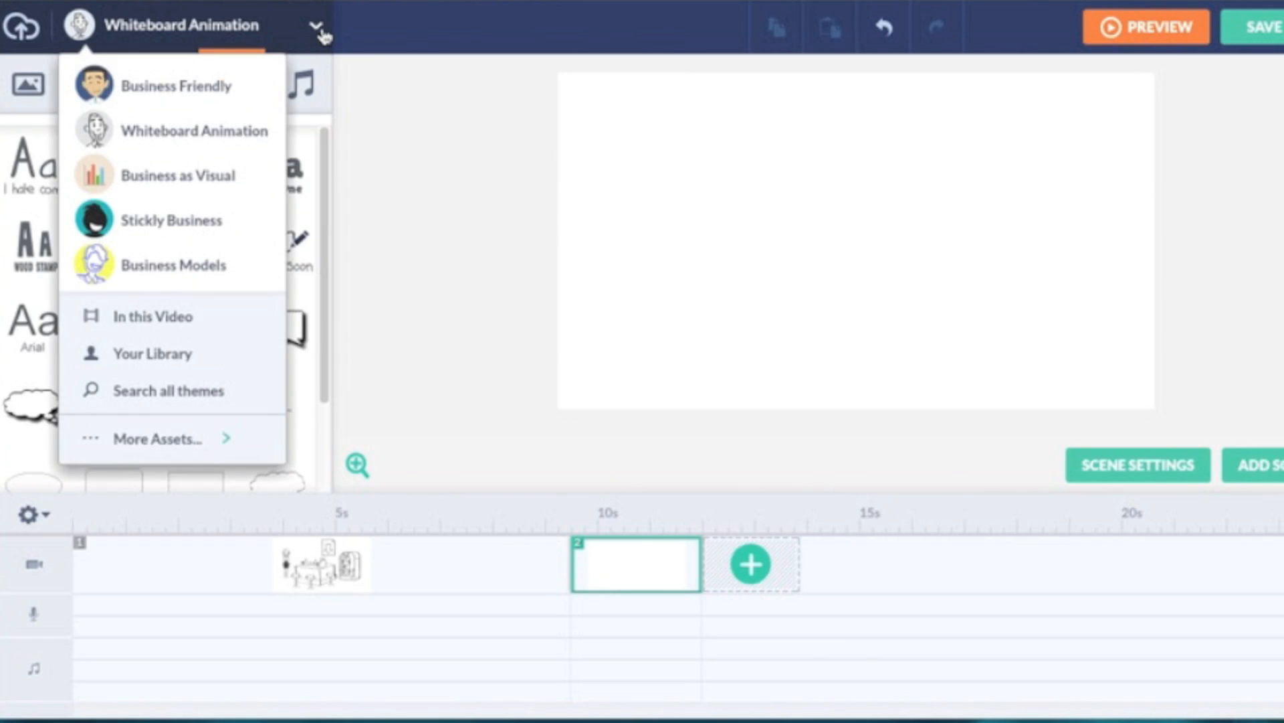
click(249, 101)
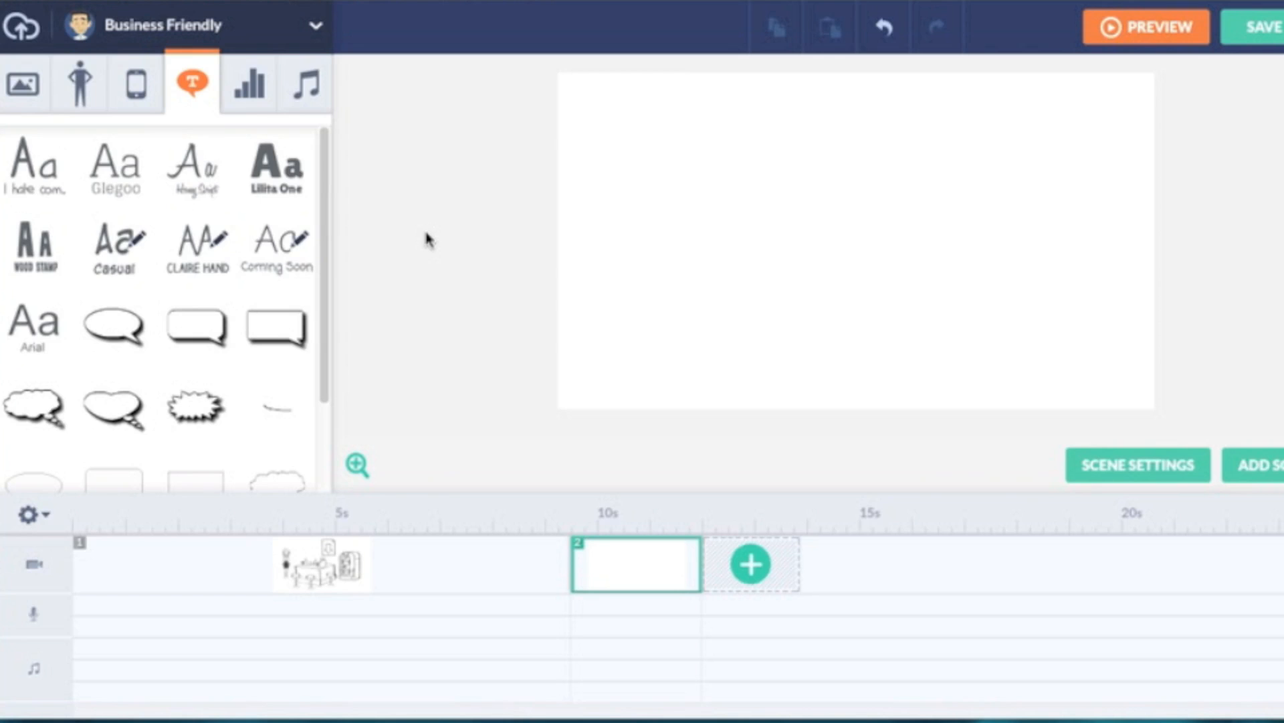
- Insert the green Text - Introduce scene template with the thinking man into the blank second scene
click(28, 83)
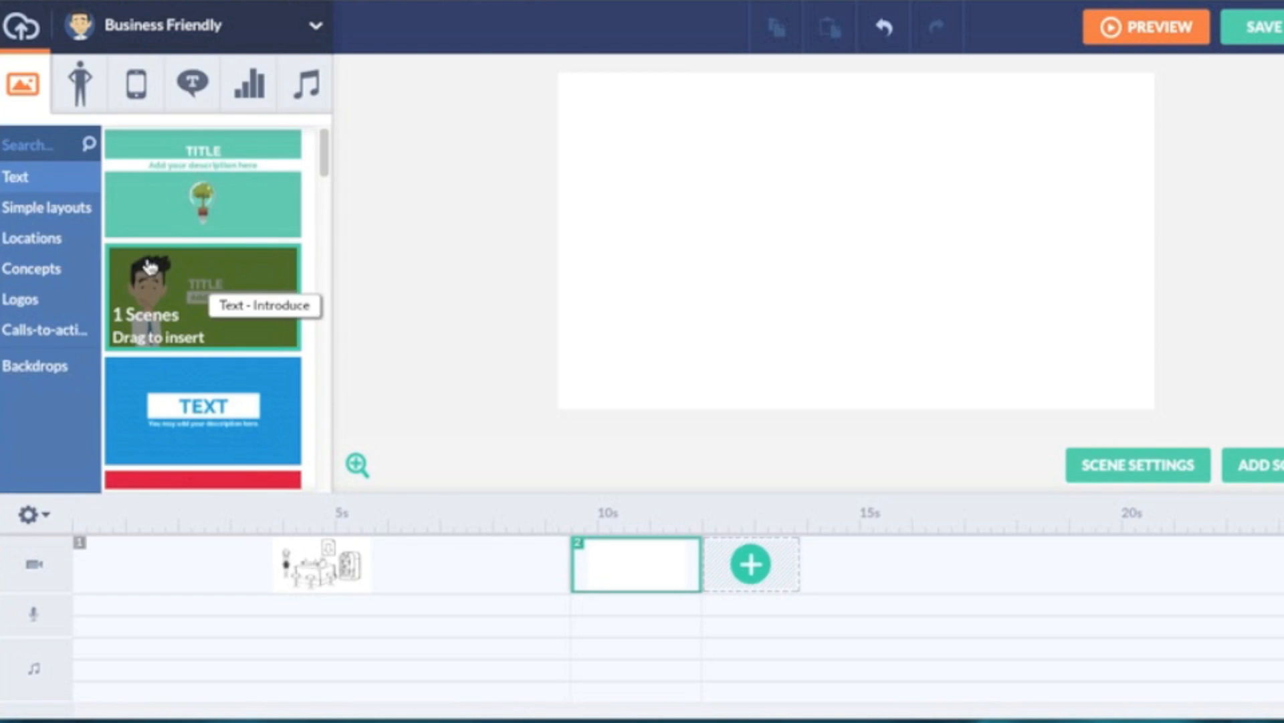
click(189, 300)
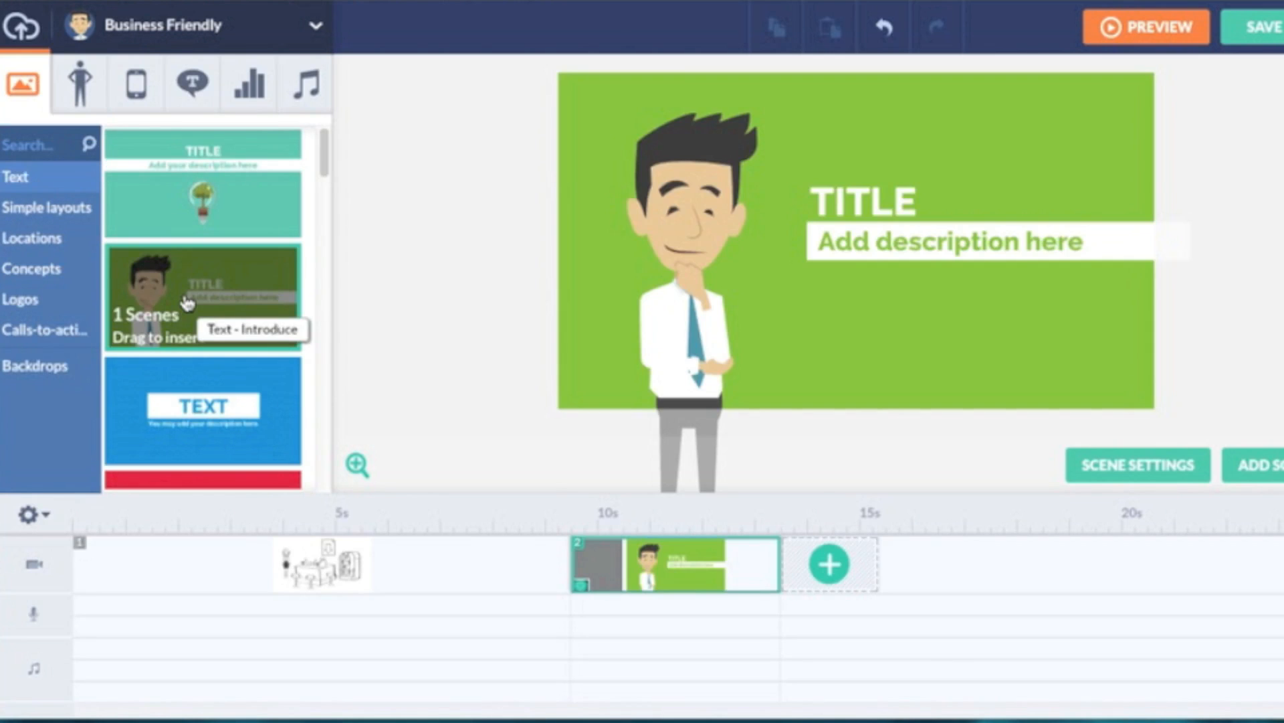
- Check the available scene actions for the bar scene and the duration options for the second scene
right_click(495, 572)
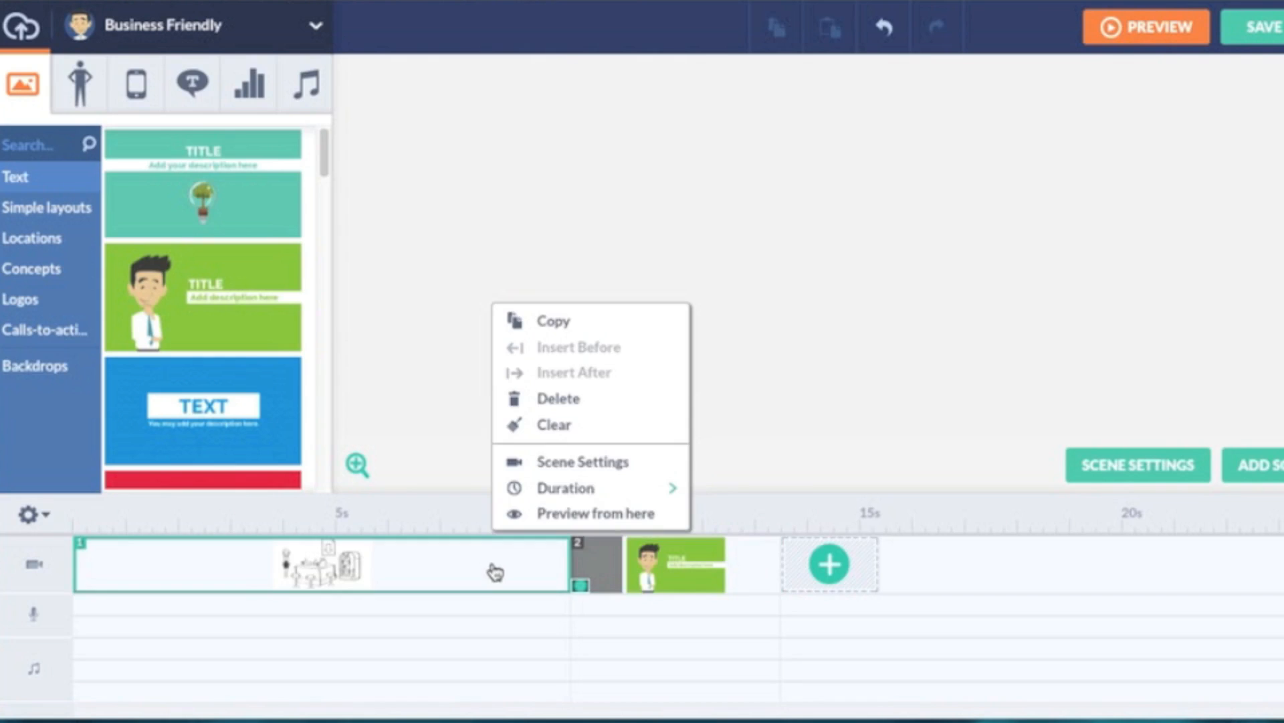
right_click(689, 582)
mouse_move(776, 488)
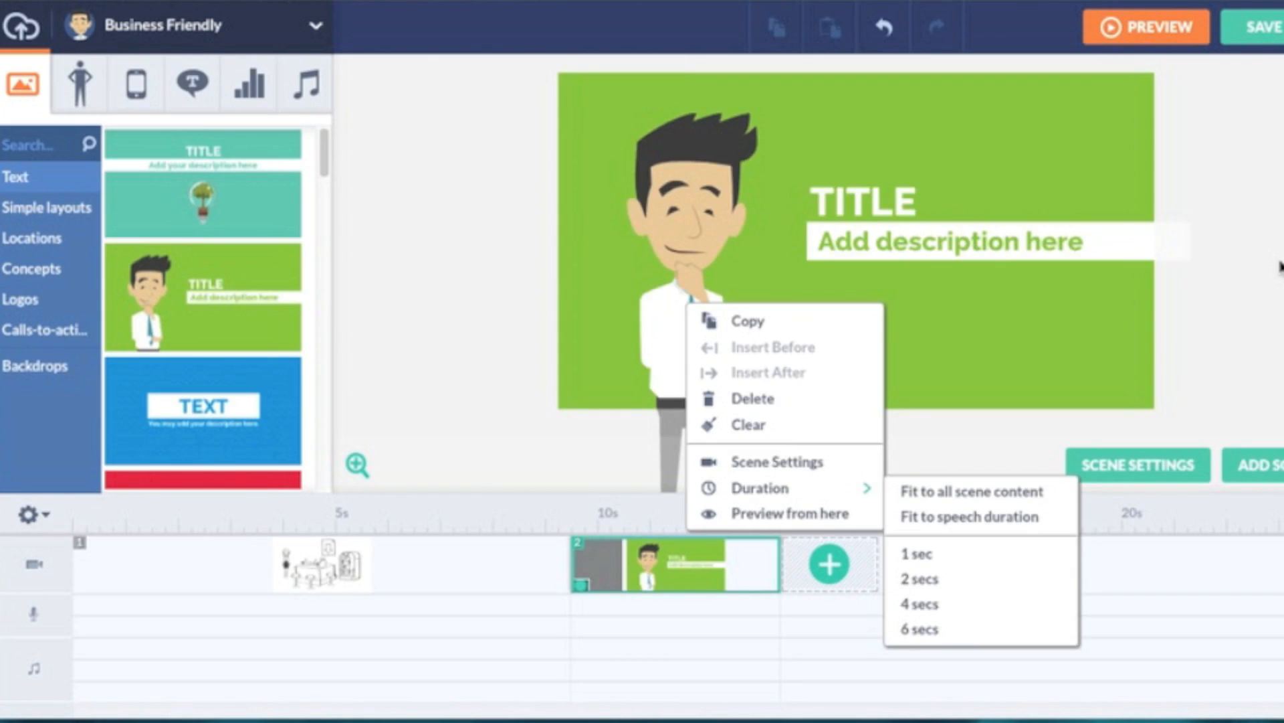
click(1280, 266)
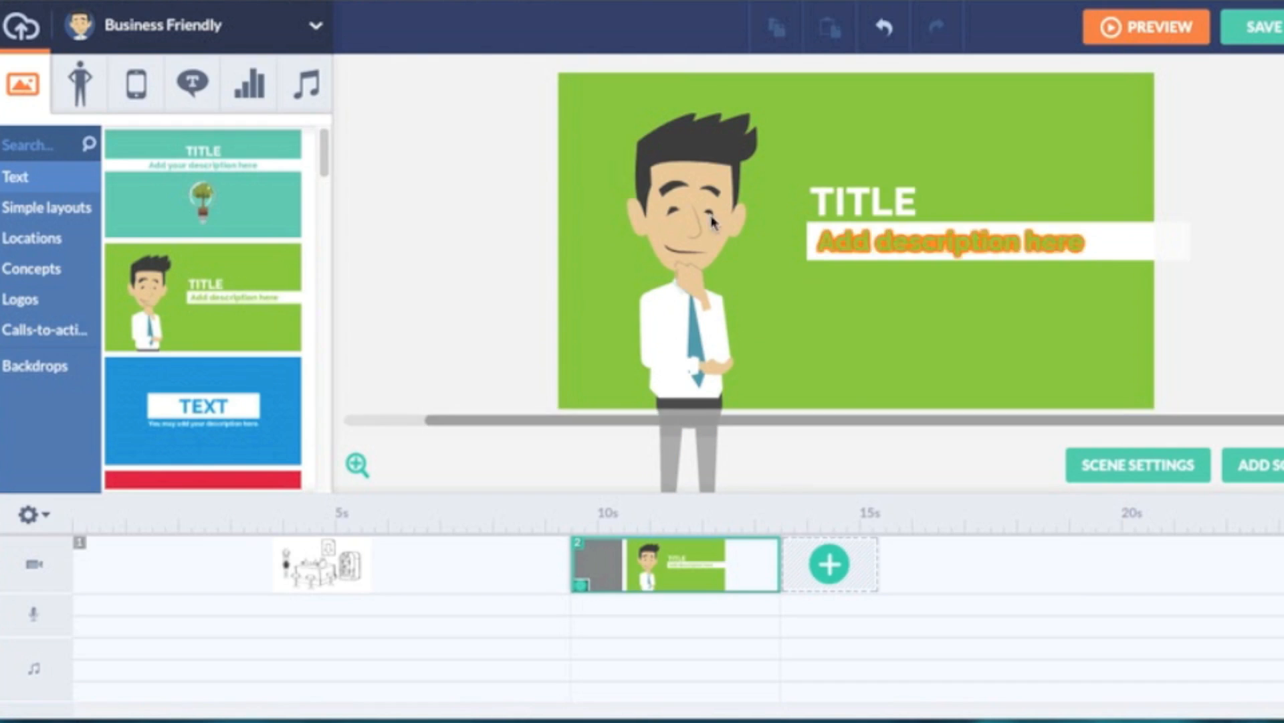
- Add a blank third scene after the green title scene and switch the theme to Business as Visual
click(830, 566)
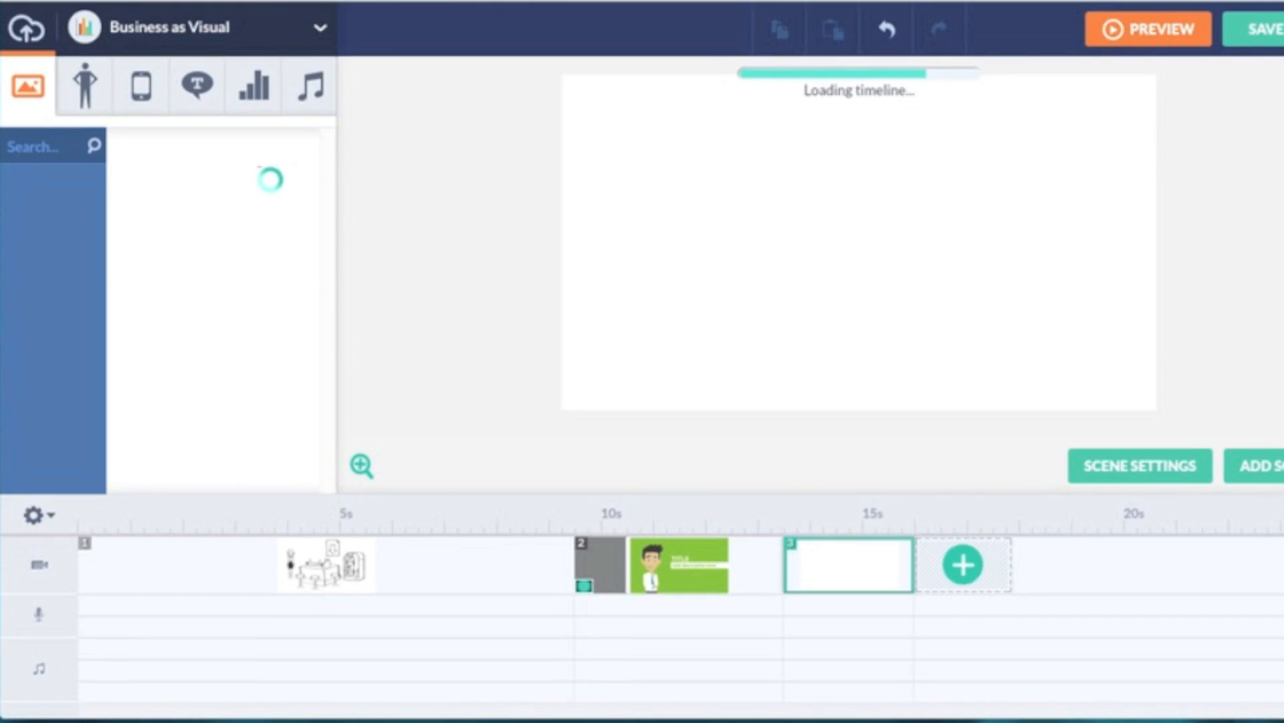